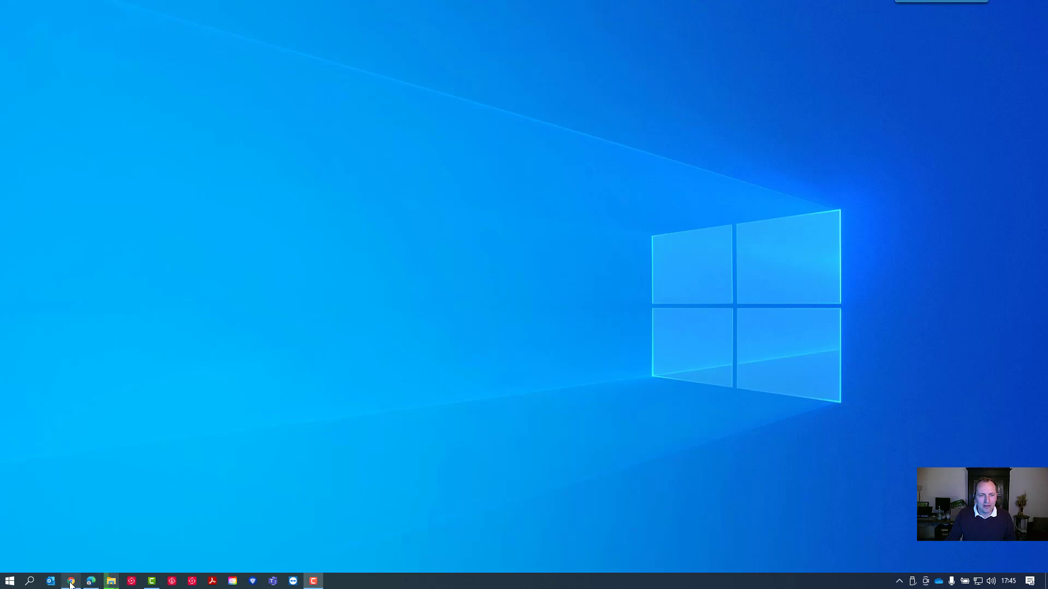
Step: In Chrome, search the Scanner2GO support site for "download pinpoint" and open the article "Download PinPoint Viewer, Test-, Miet- und Vollversion"
click(70, 581)
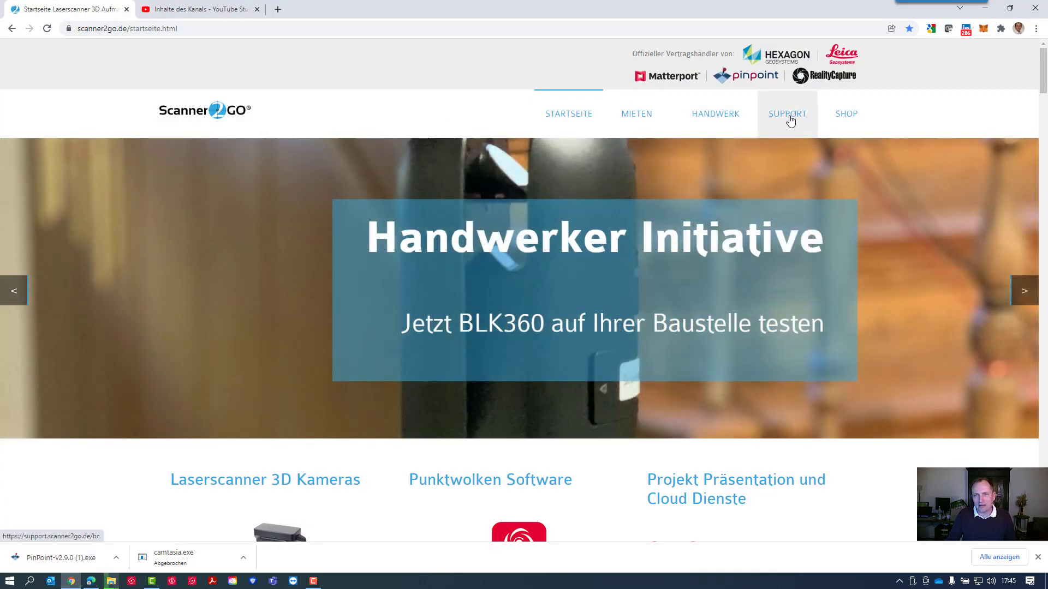
click(790, 120)
click(478, 217)
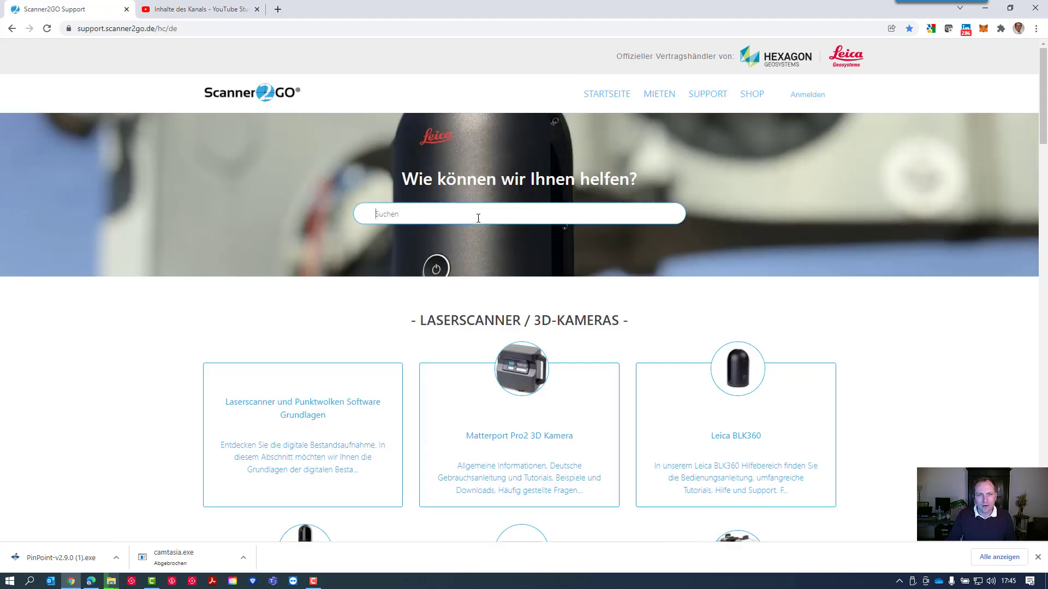
text(down)
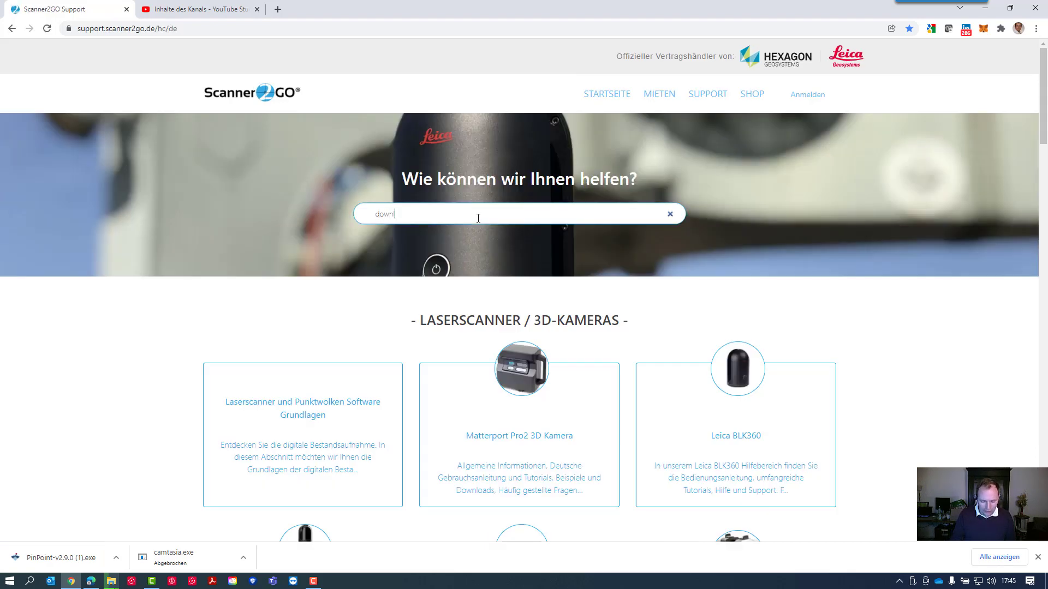
text(load pin)
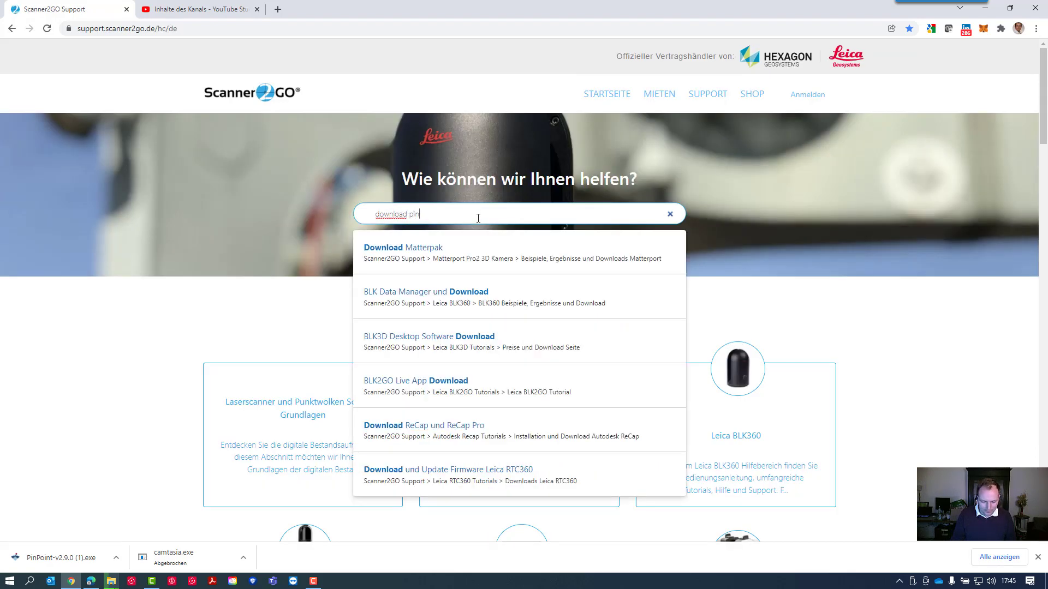
text(point)
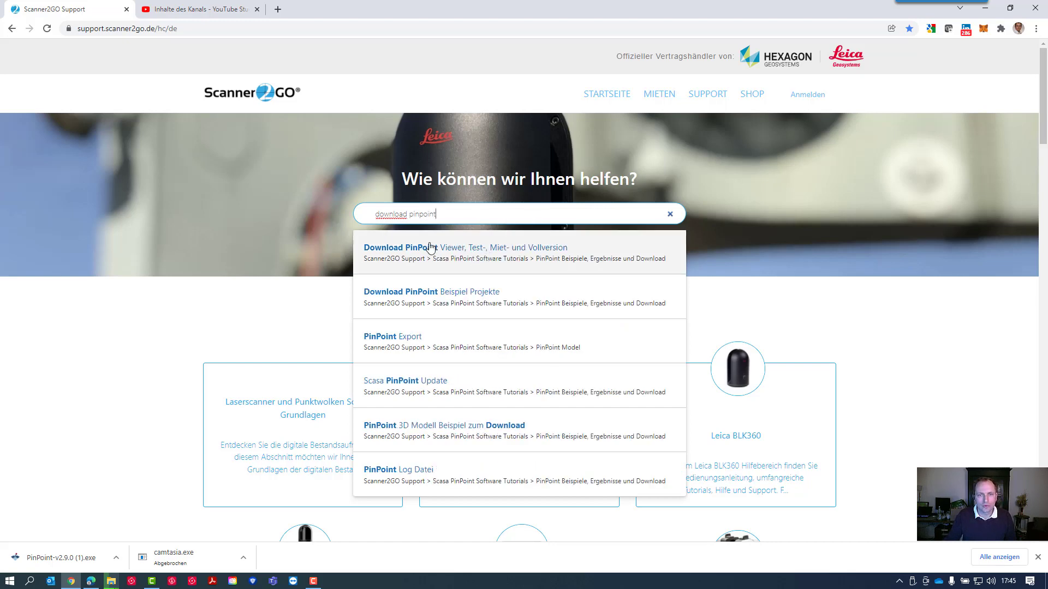
click(478, 248)
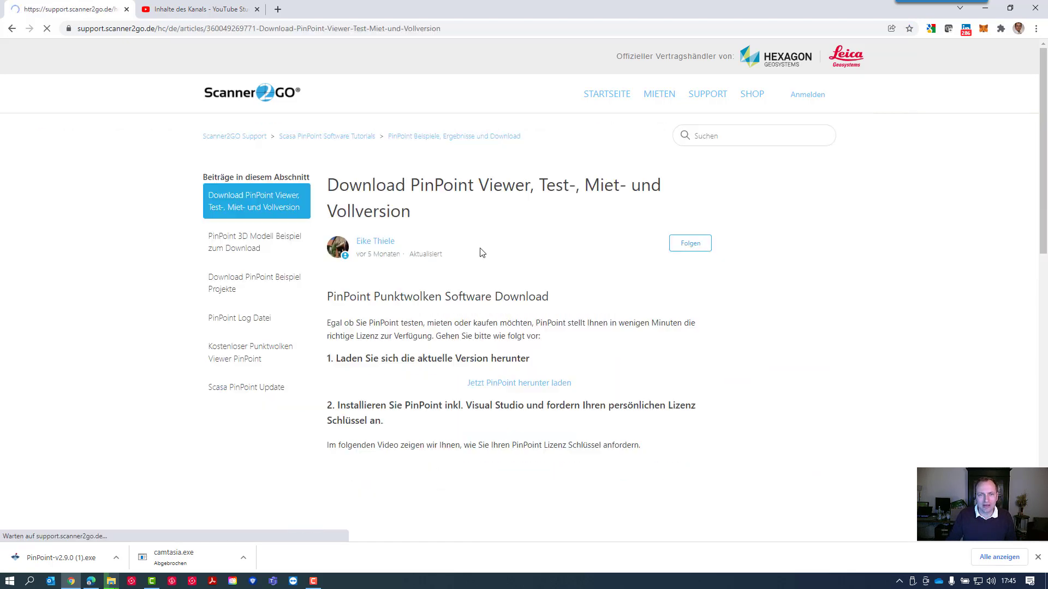
Step: Download the current PinPoint installer from the article and save it to the desktop as PinPoint-v2.9.0
scroll(521, 230, down, 3)
click(521, 221)
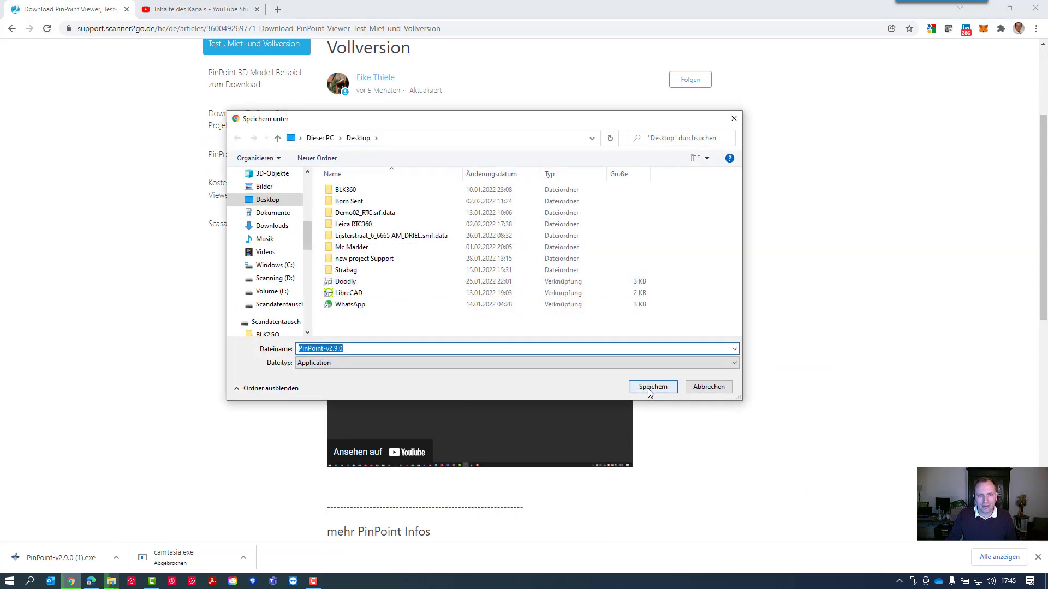
click(652, 387)
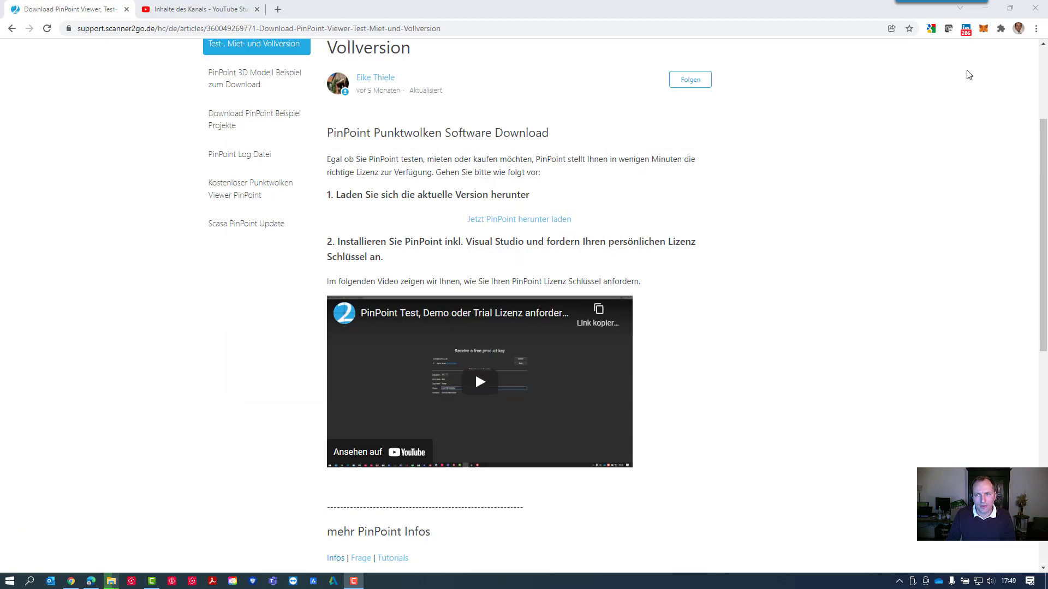
Step: Minimize the browser and delete the debug file from the desktop
click(985, 8)
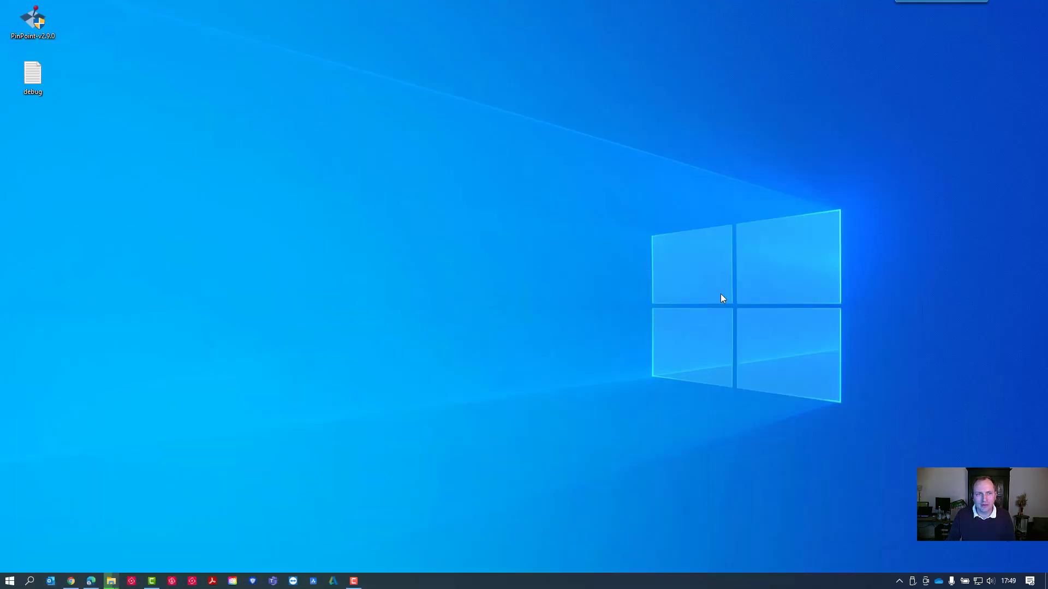
click(34, 75)
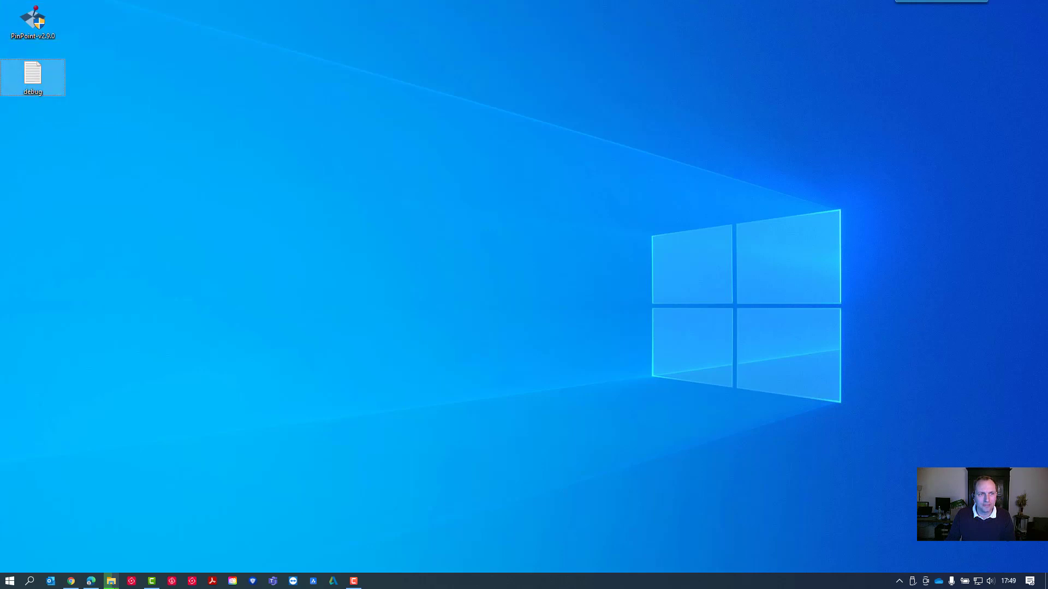
key(Delete)
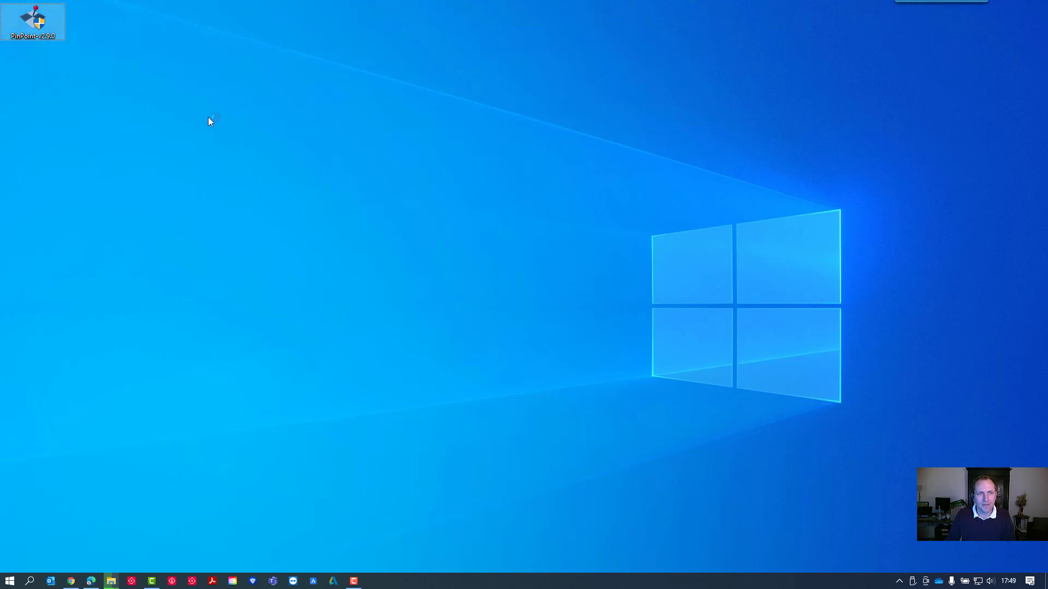
Step: Install Scasa PinPoint with the v2.9.0 installer, accepting the license agreement, and close the finished setup wizard
click(548, 284)
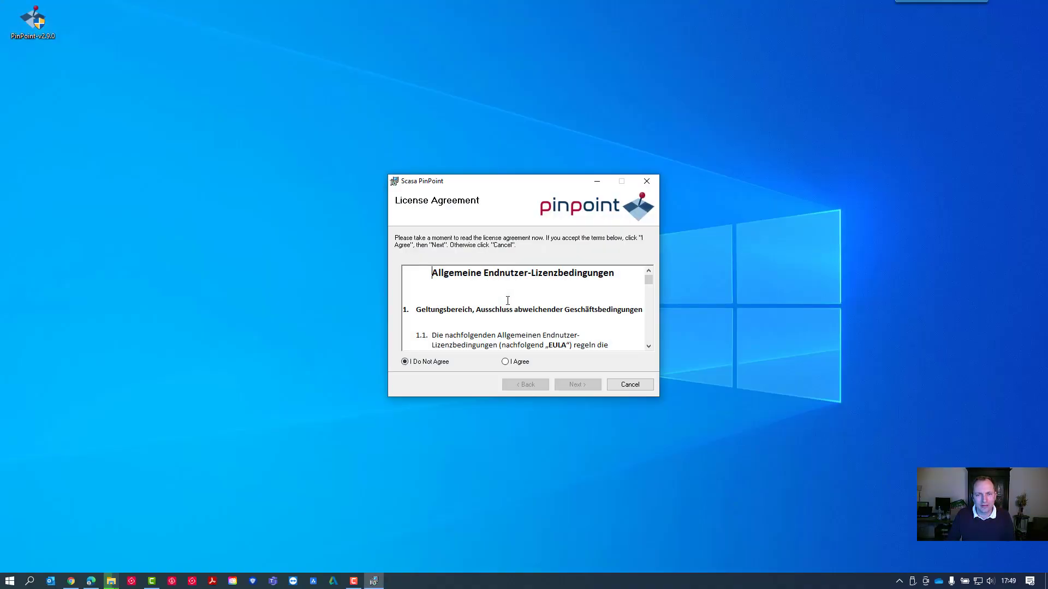
click(578, 384)
click(578, 385)
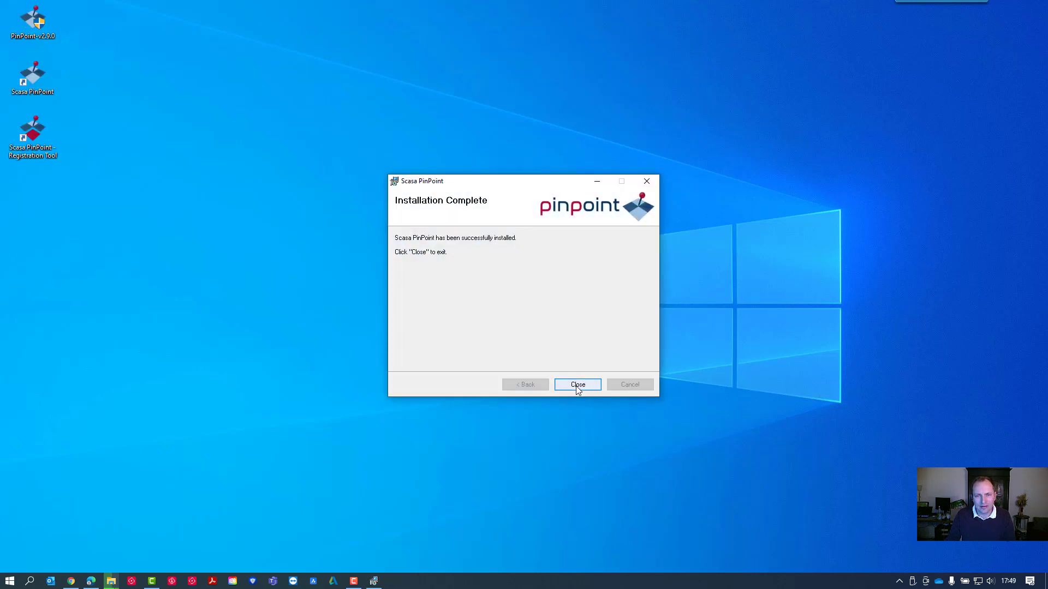
click(577, 384)
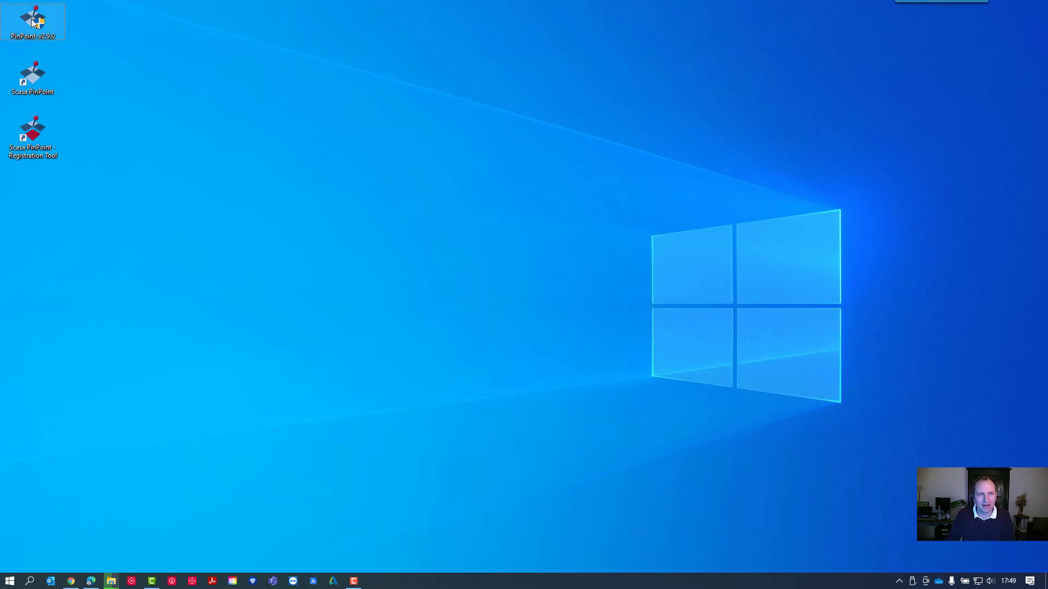
Step: Delete the PinPoint-v2.9.0 installer from the desktop and arrange the Registration Tool and Scasa PinPoint shortcuts side by side
key(Delete)
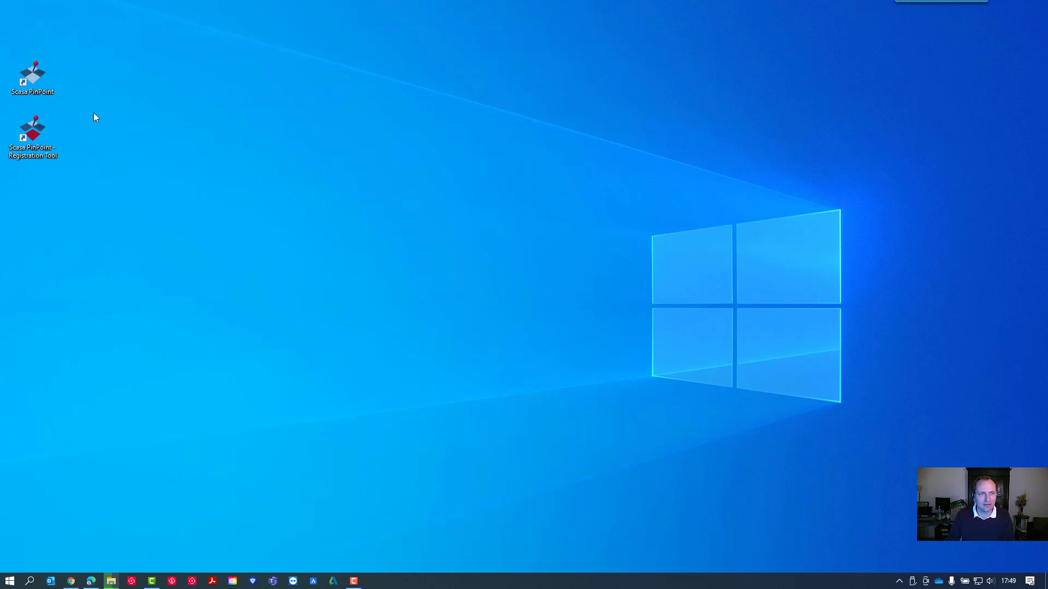
drag(193, 54, 166, 35)
drag(44, 133, 46, 25)
click(162, 33)
drag(164, 36, 98, 35)
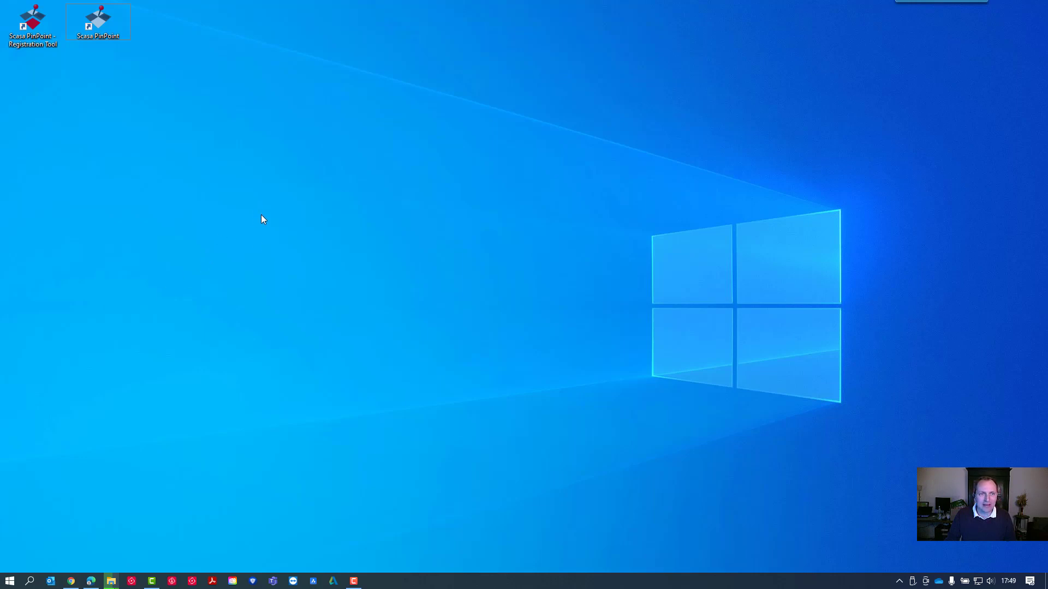
Step: Launch the Scasa PinPoint Registration Tool and reduce its window so the desktop shortcuts stay in view
double_click(35, 25)
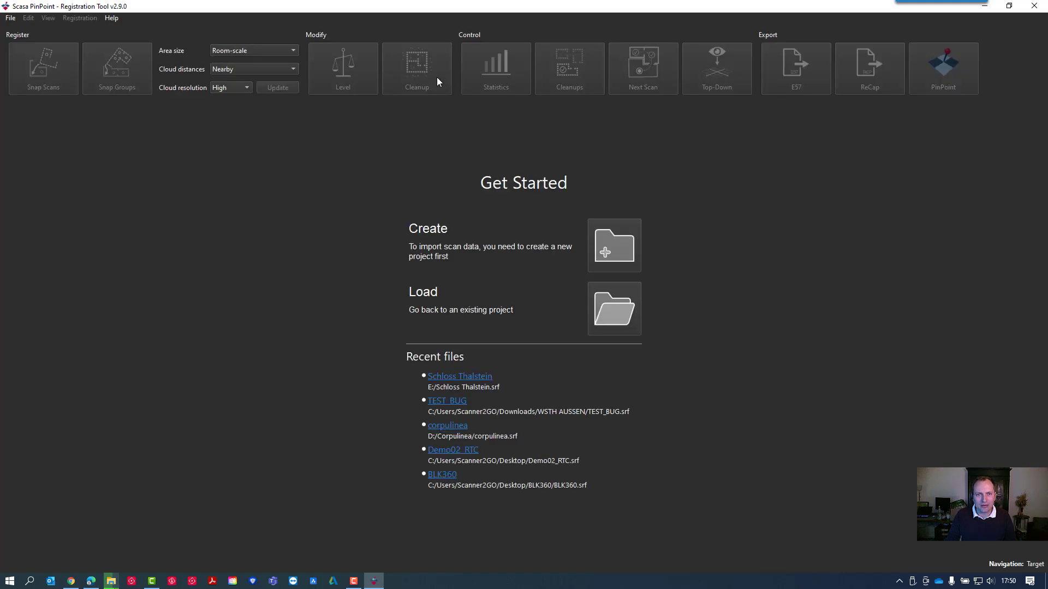
drag(418, 8, 579, 35)
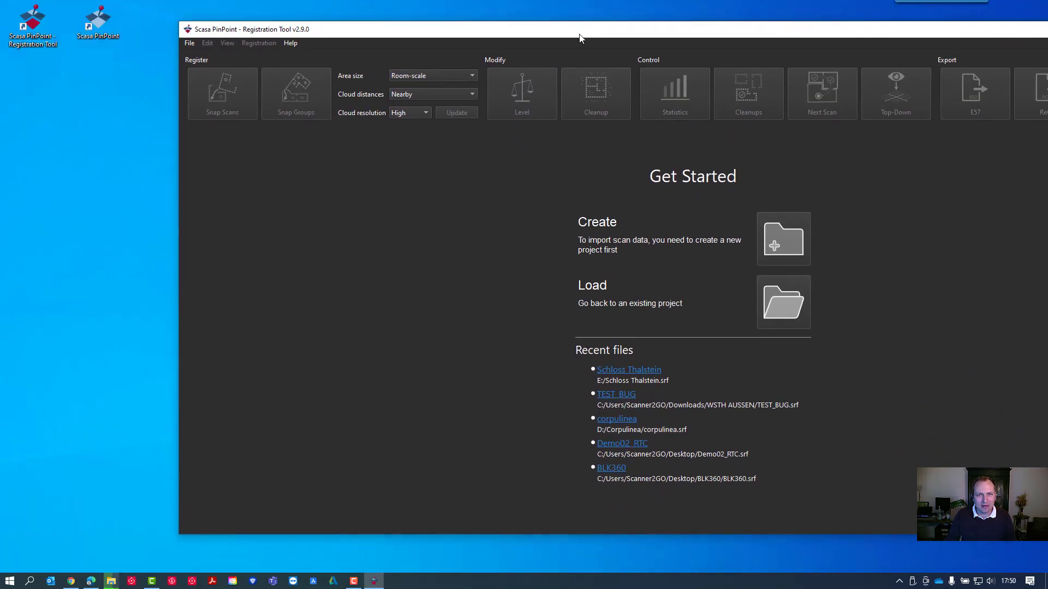
click(783, 239)
drag(400, 48, 529, 165)
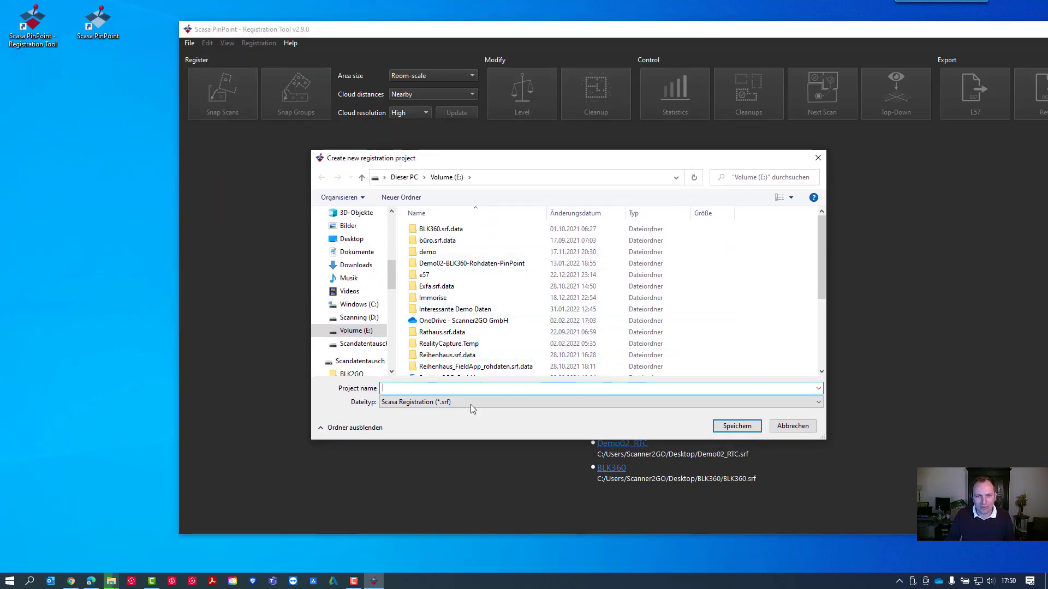
click(351, 239)
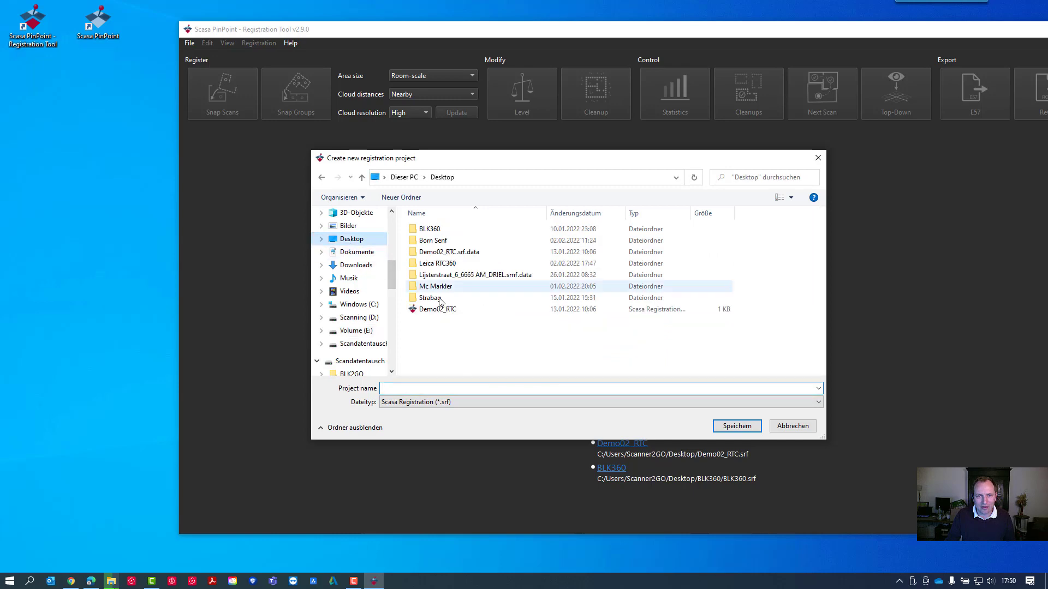
click(778, 426)
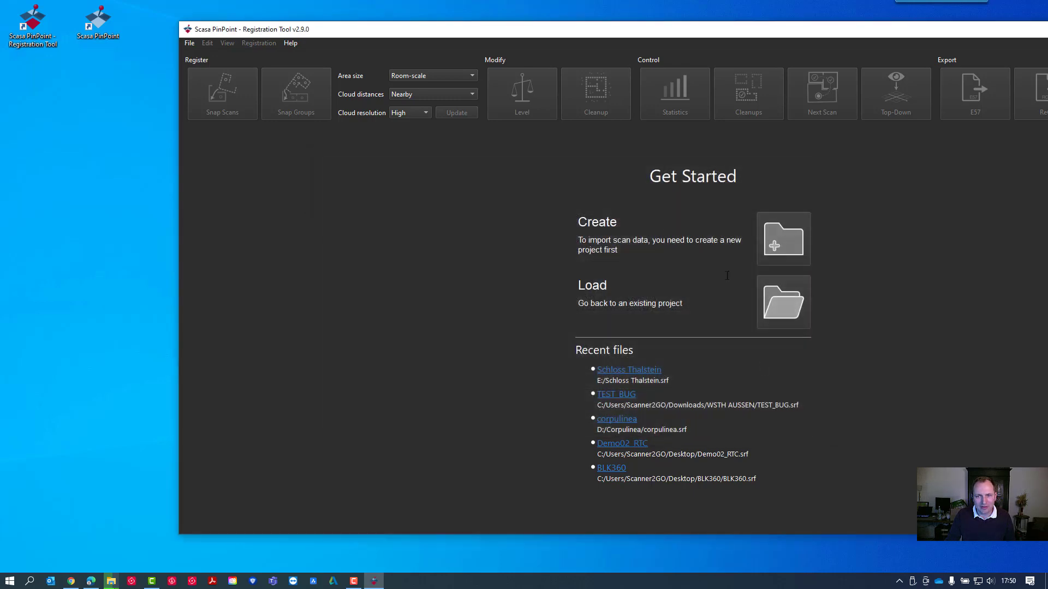
Step: Create a new registration project named "PinPoint Workflow" on the desktop and maximize its window
click(778, 242)
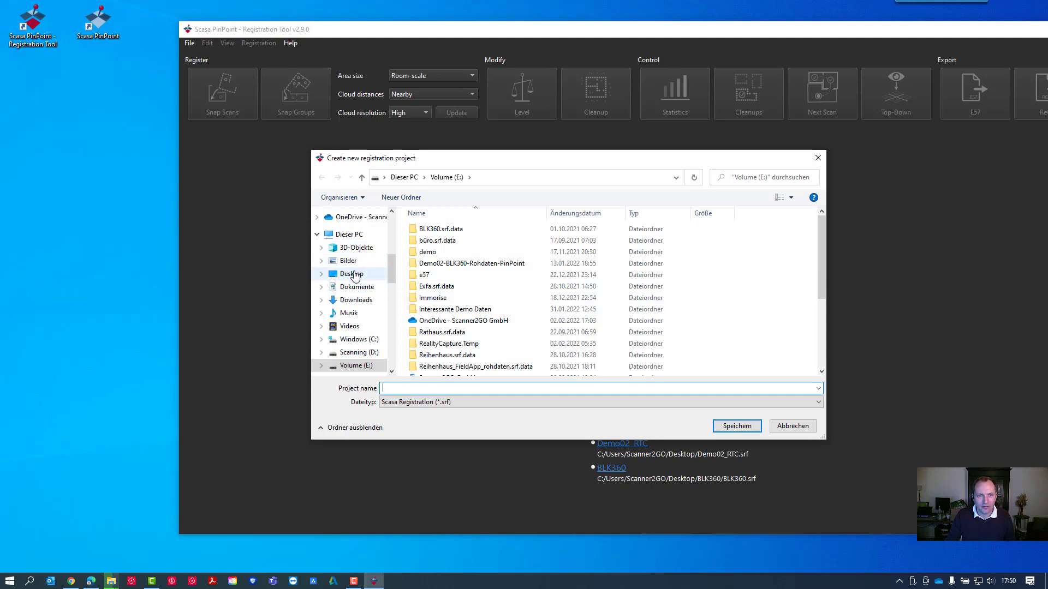
click(353, 274)
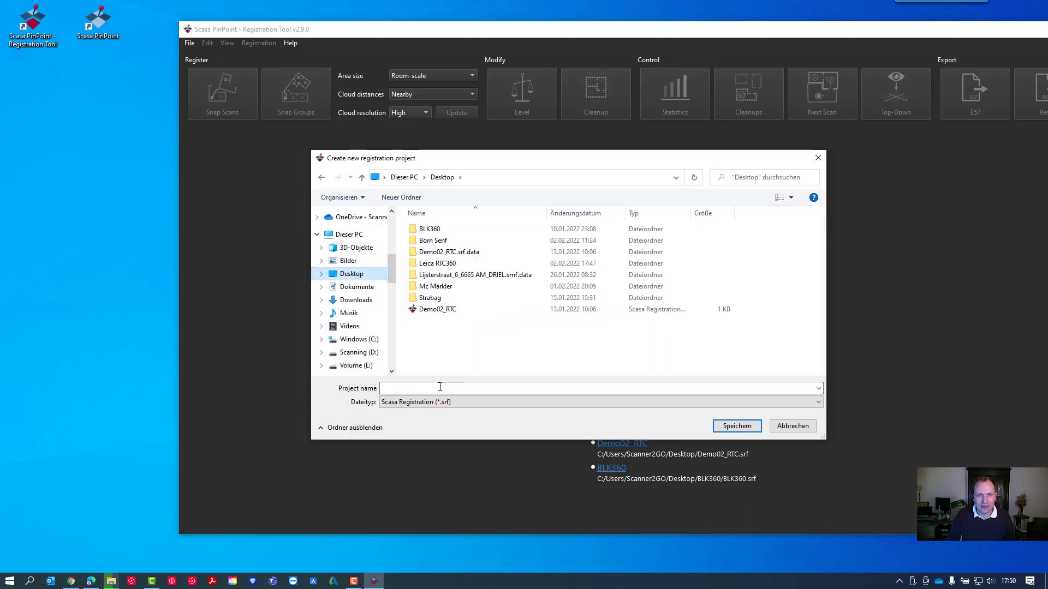
click(499, 389)
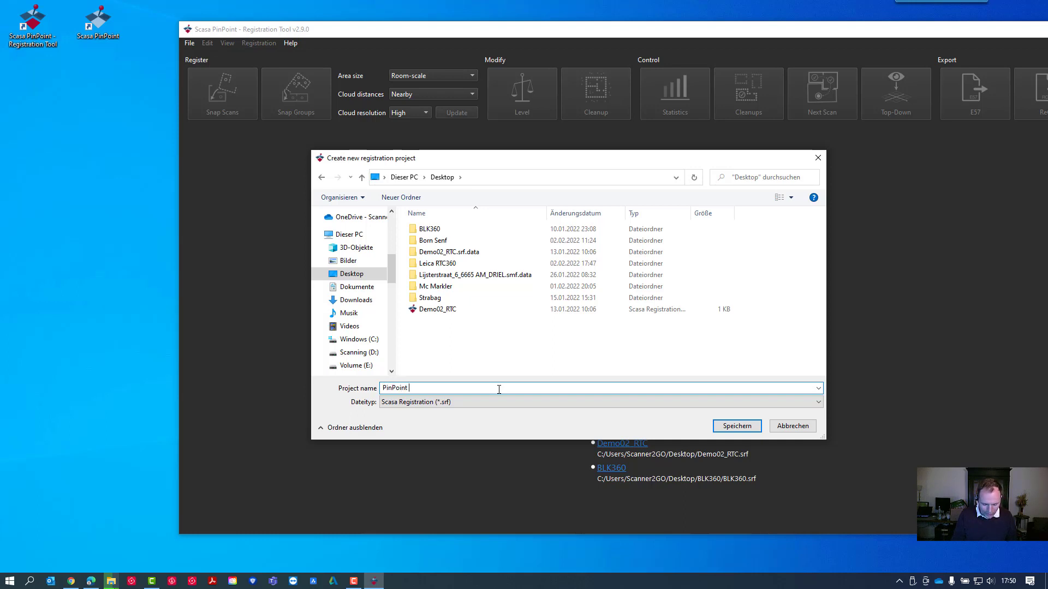
text(PinPoint Workflow)
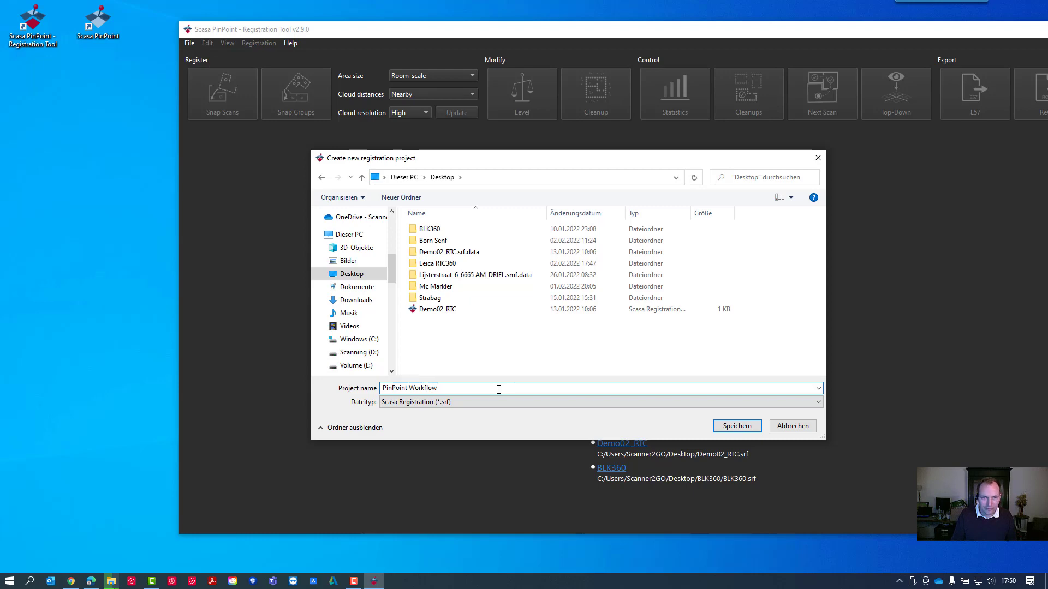
click(731, 425)
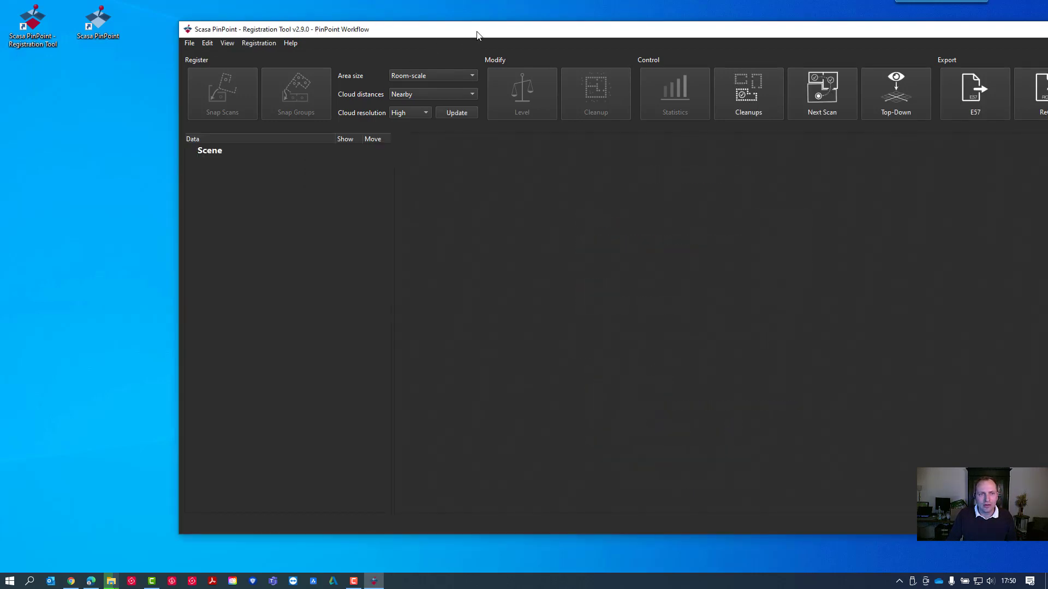
drag(474, 32, 361, 38)
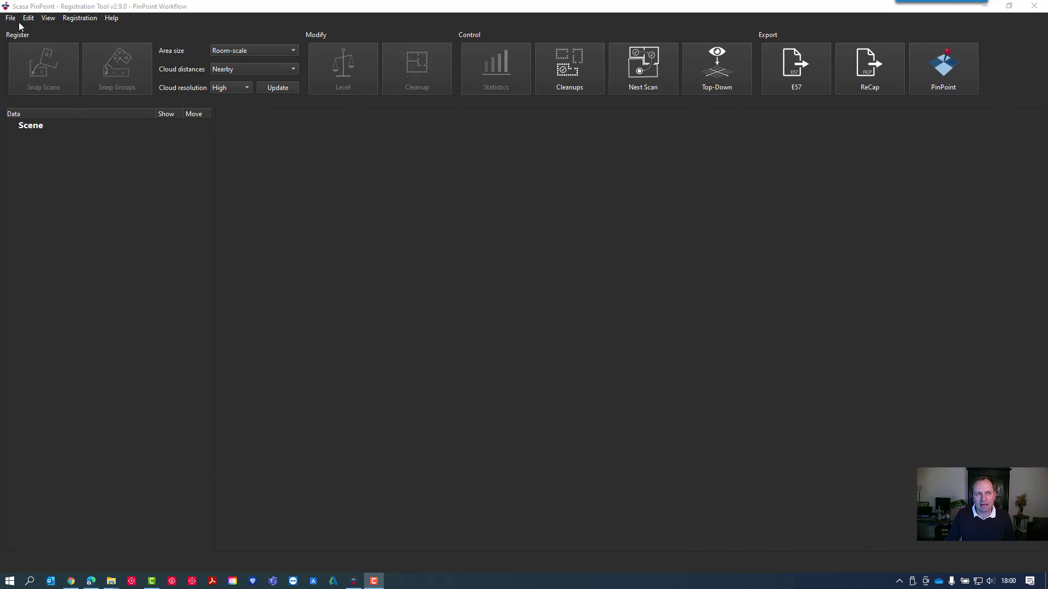
Step: Move the Registration Tool window aside to examine the new project's file and data folder on the desktop
drag(241, 9, 359, 143)
drag(62, 187, 18, 67)
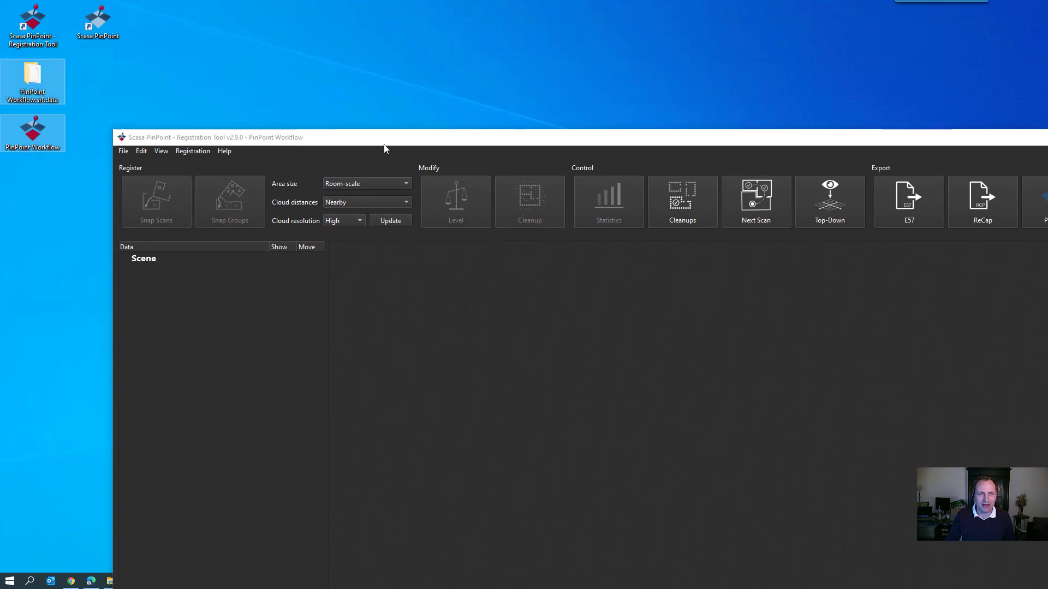
click(427, 145)
drag(428, 146, 371, 51)
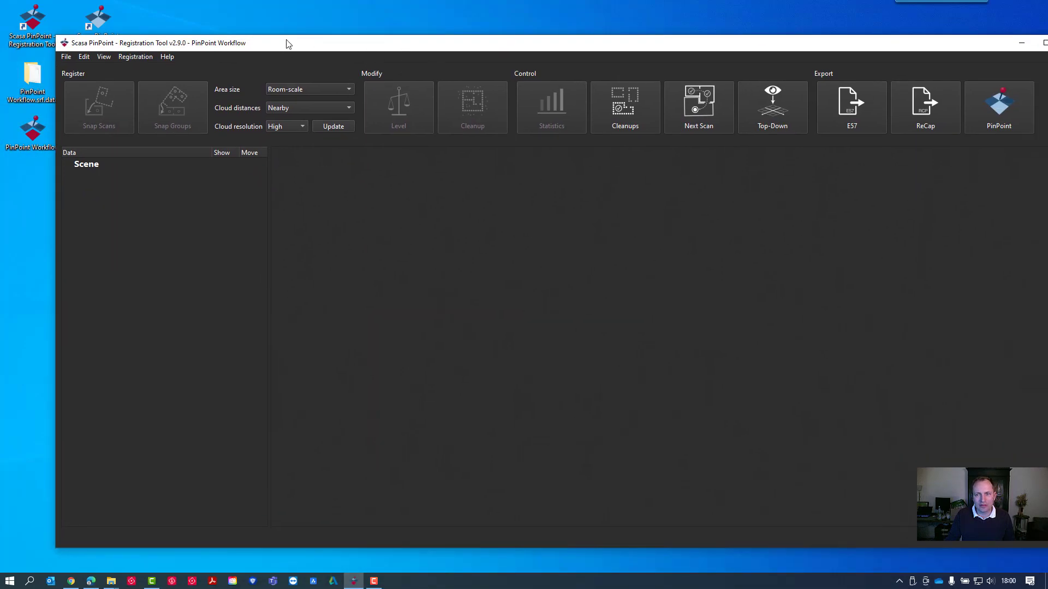
Step: Examine the scan folders and project.rtc360 file in the desktop's Leica RTC360 folder, then return to the Registration Tool
click(1021, 43)
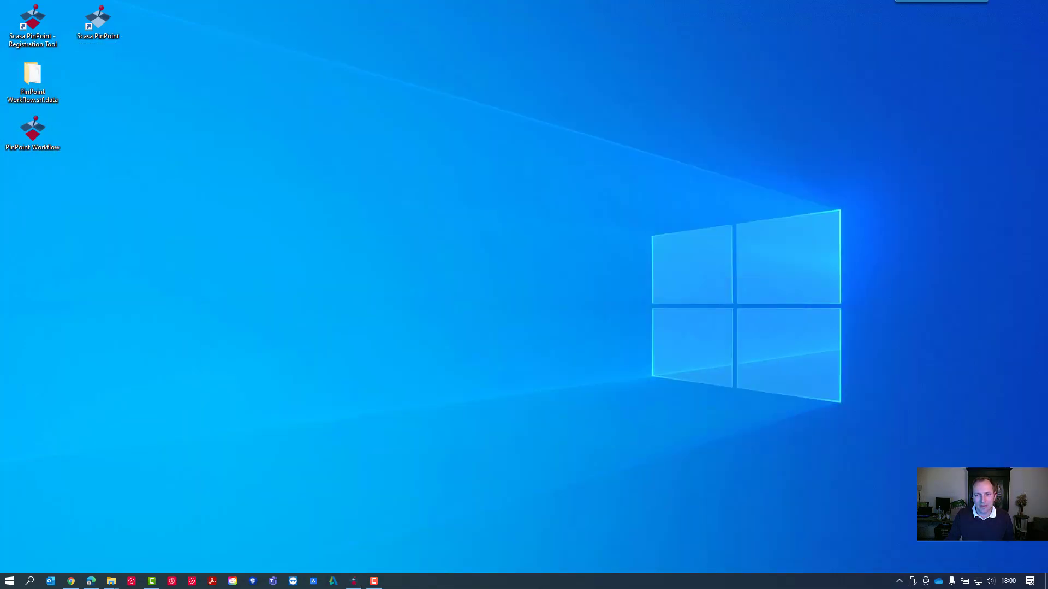
drag(335, 27, 334, 27)
double_click(295, 22)
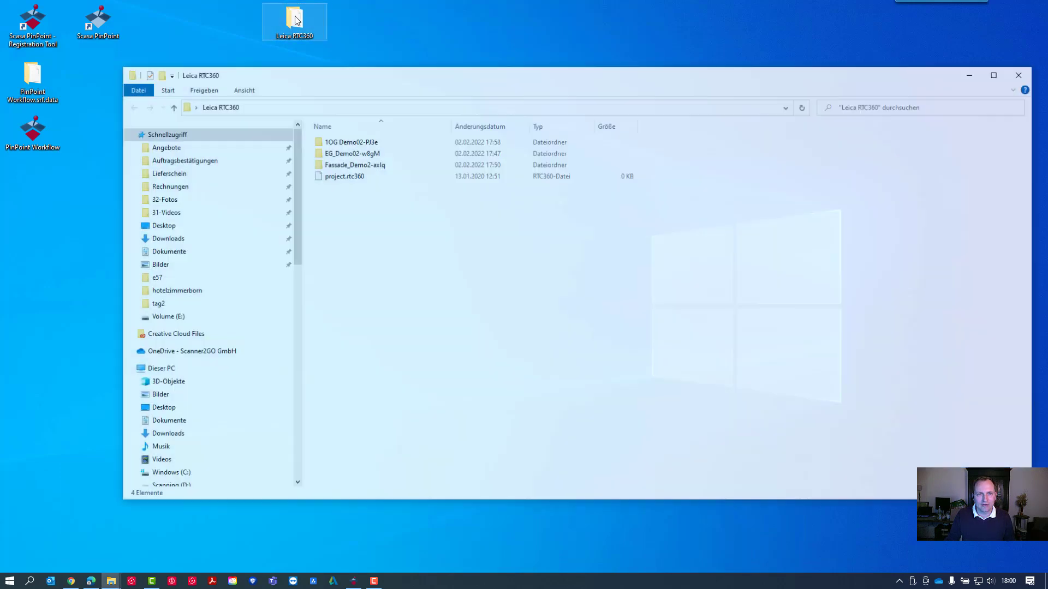
click(346, 175)
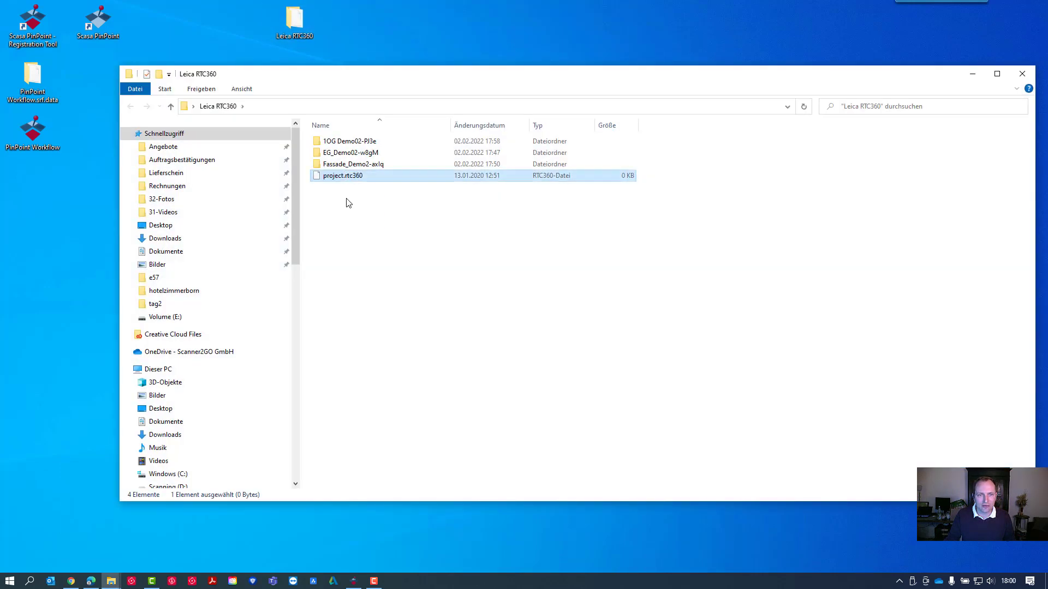
click(343, 199)
key(Up)
key(Up)
key(Up)
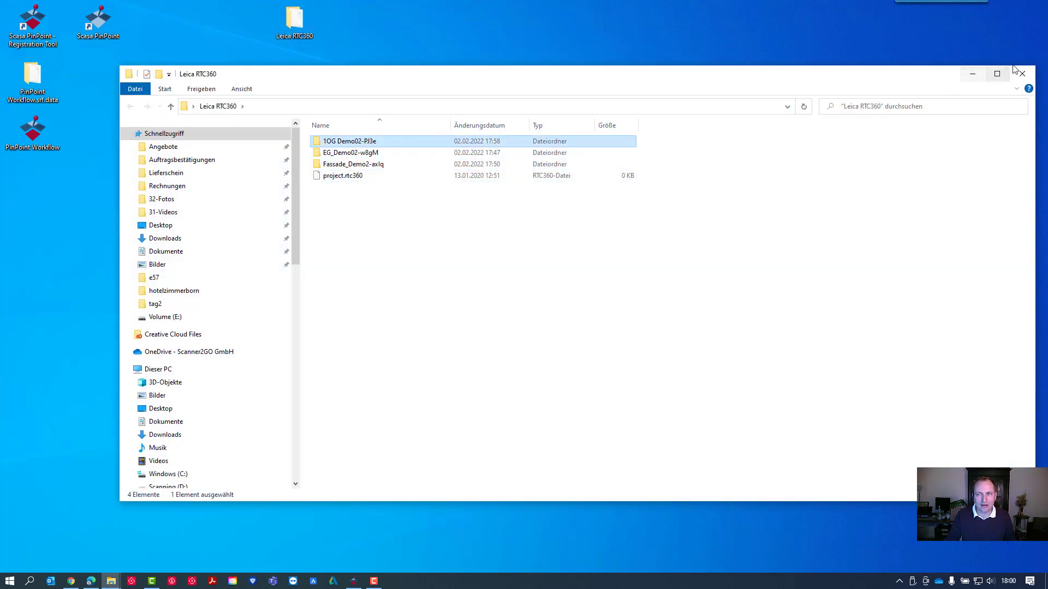
click(971, 76)
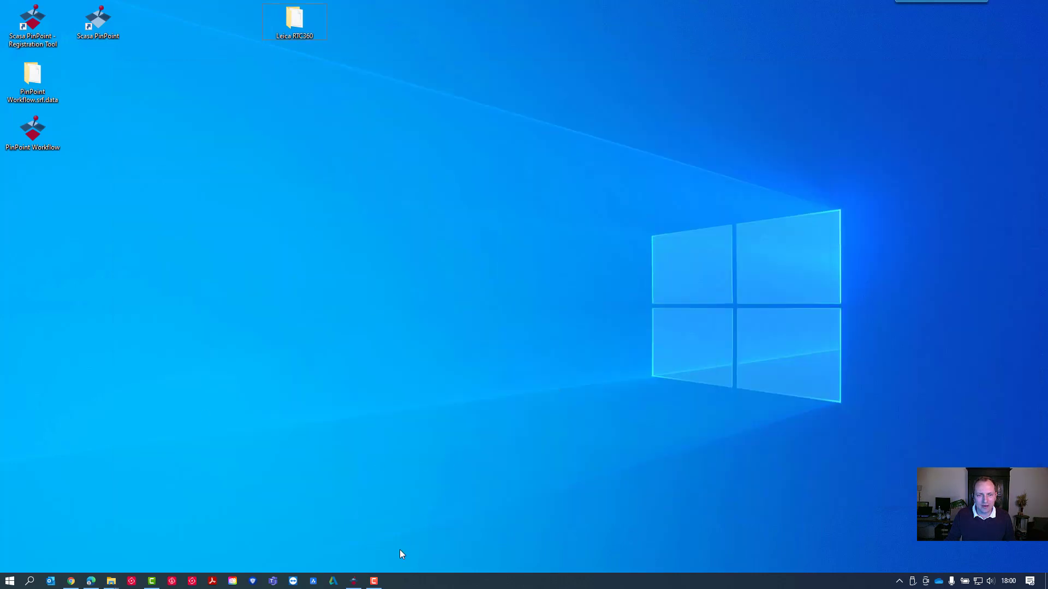
click(353, 581)
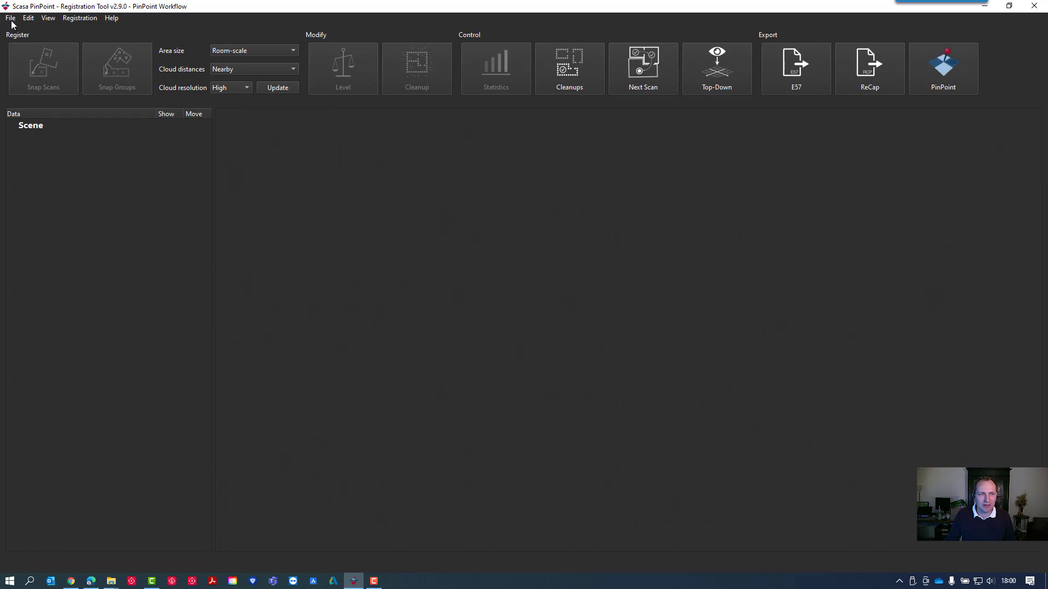
Step: Start a Leica RTC 360 import and open project.rtc360 from the desktop's Leica RTC360 folder
click(11, 18)
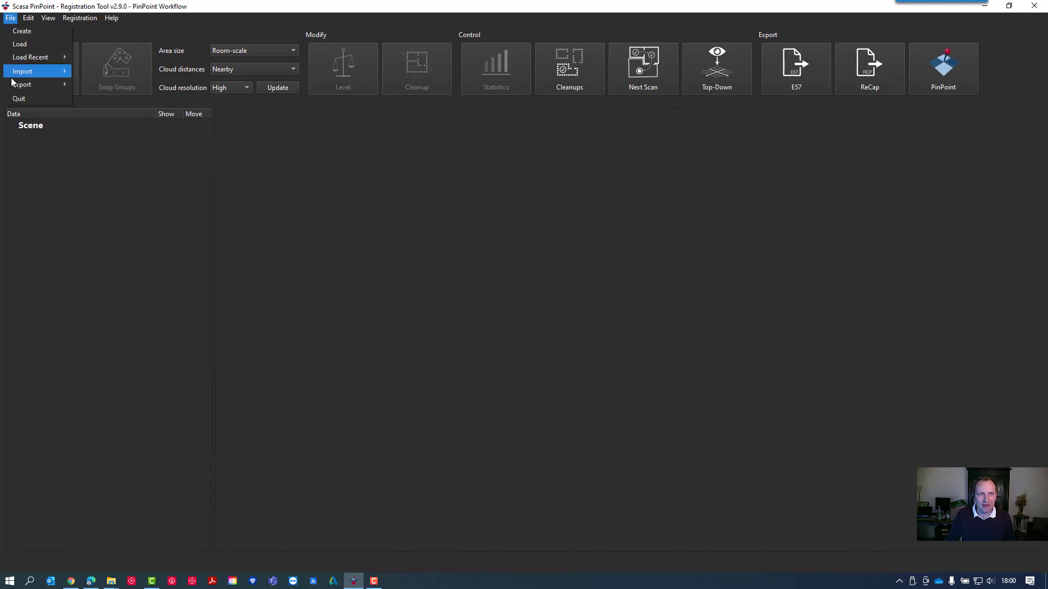
mouse_move(33, 71)
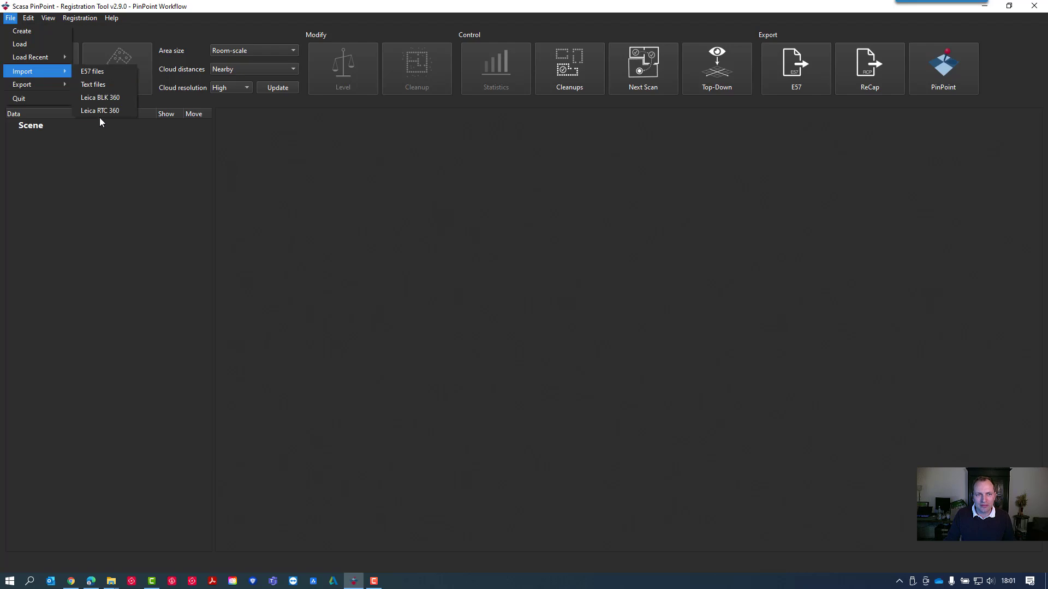
click(104, 110)
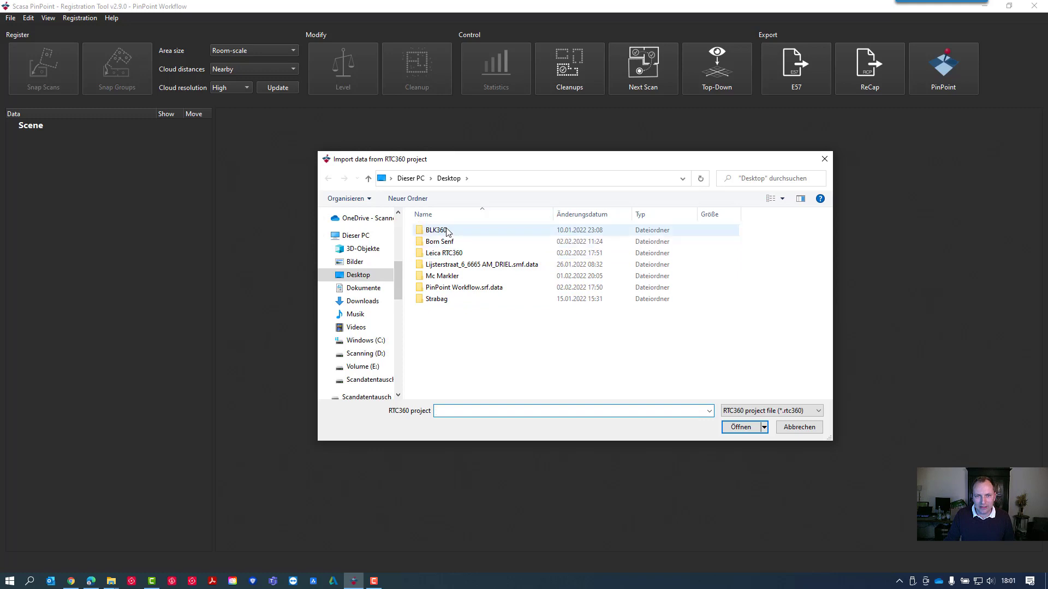
double_click(447, 254)
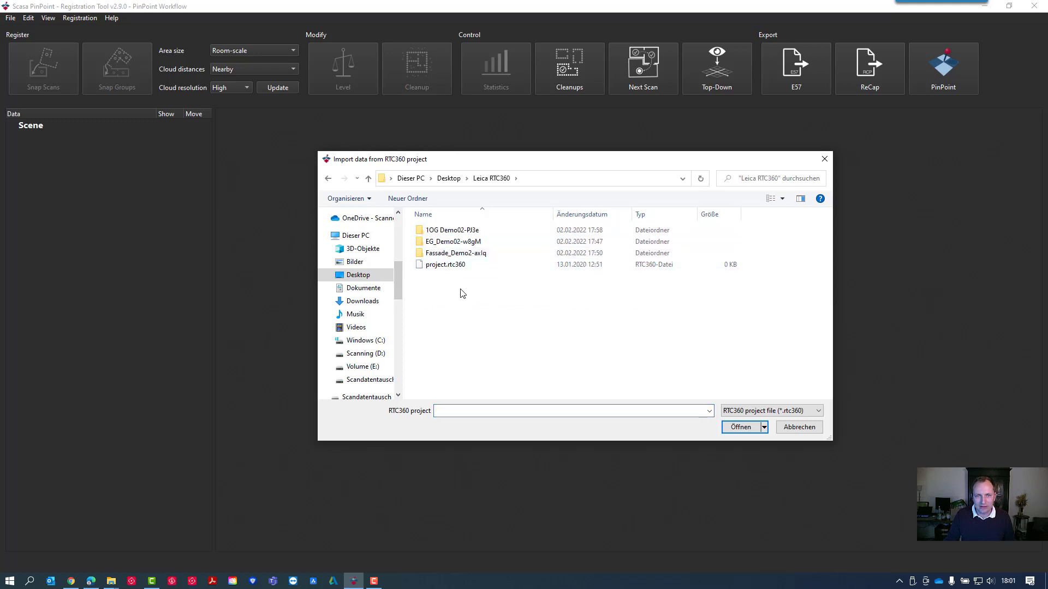
click(443, 265)
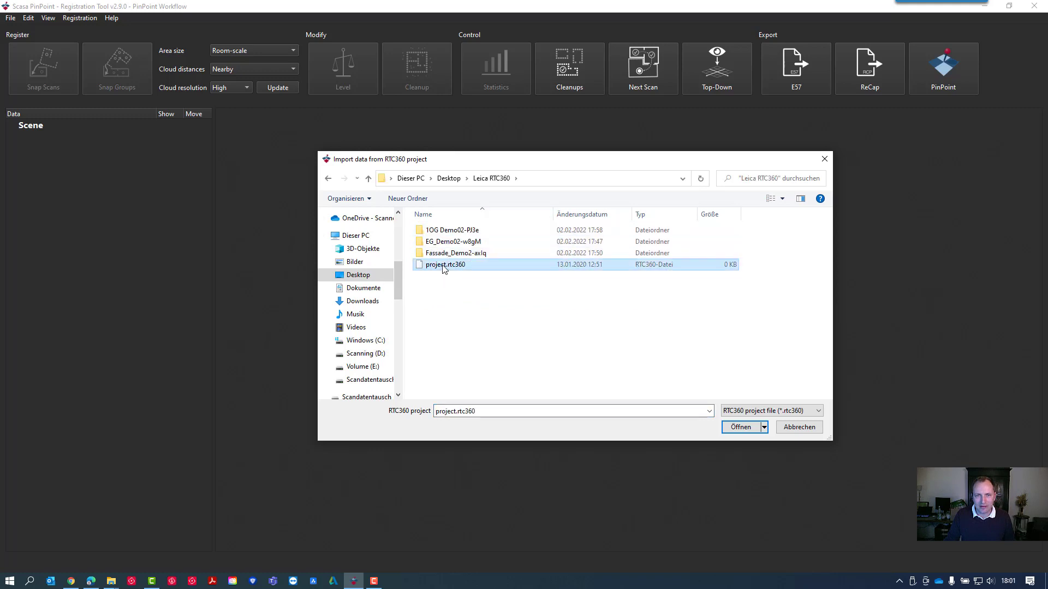
click(741, 429)
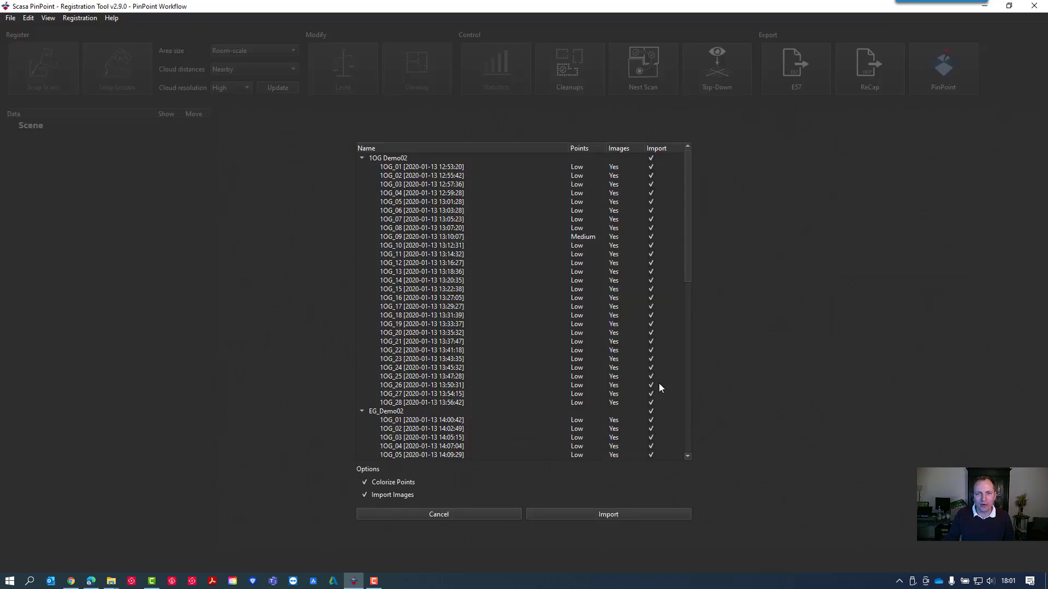
Step: Review the listed scans and set scan 1OG_09 of the 1OG Demo02 group to import as Low
scroll(611, 314, down, 15)
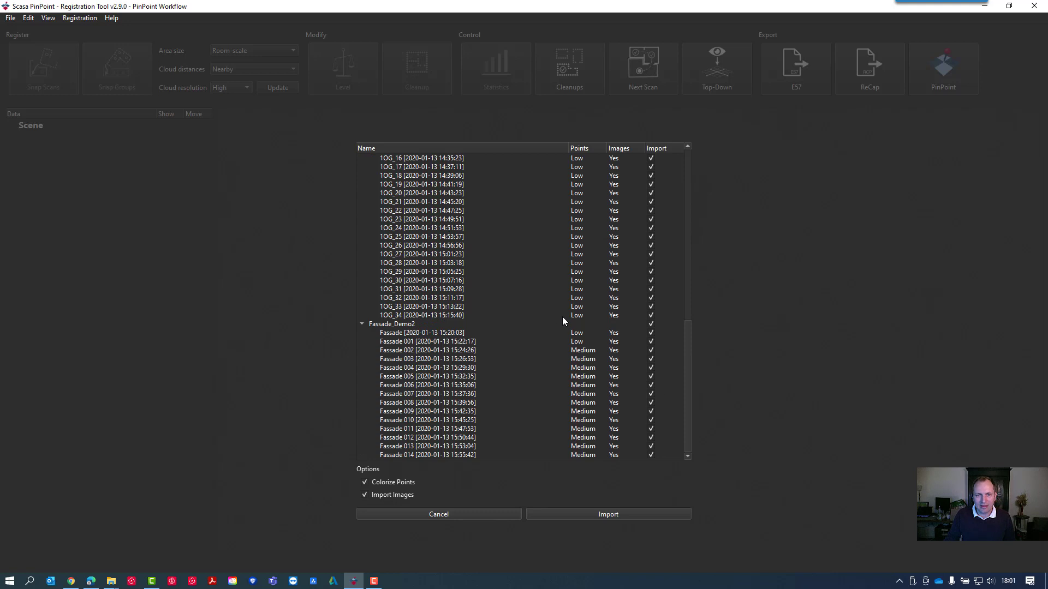
scroll(562, 317, up, 15)
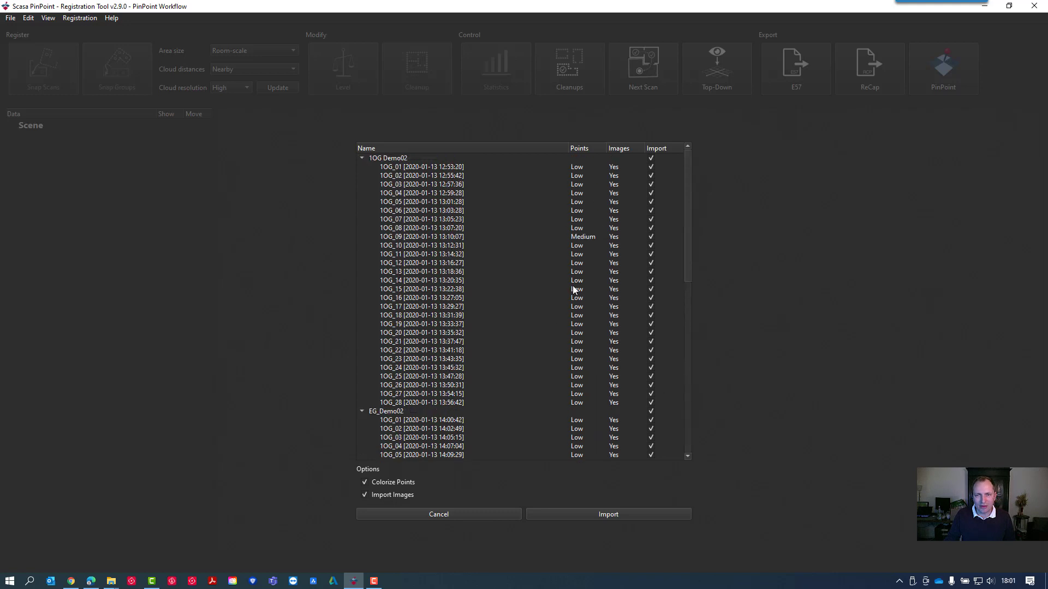
scroll(584, 287, down, 12)
scroll(597, 287, up, 11)
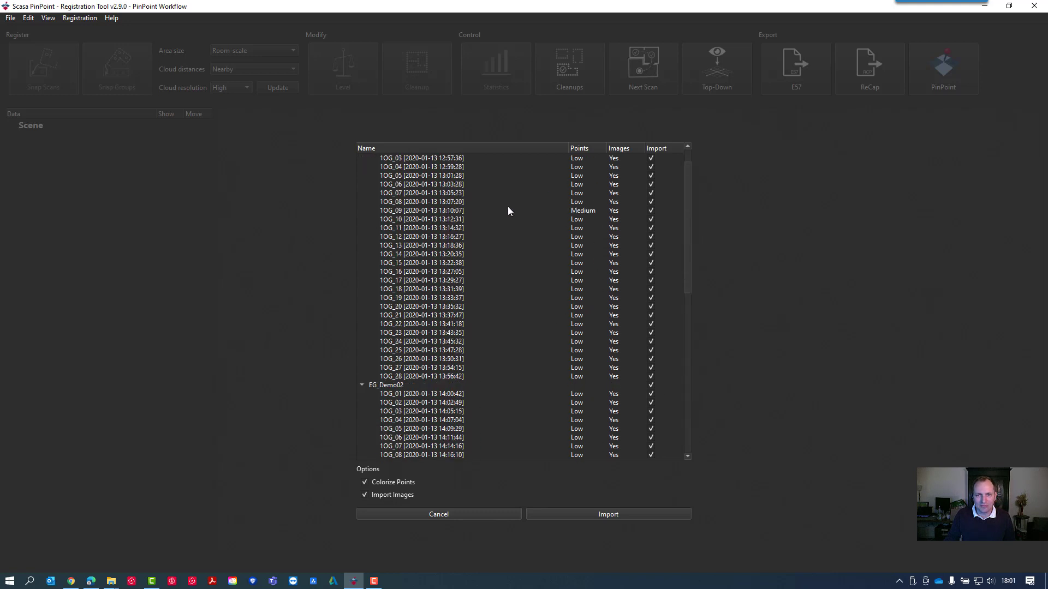
click(445, 211)
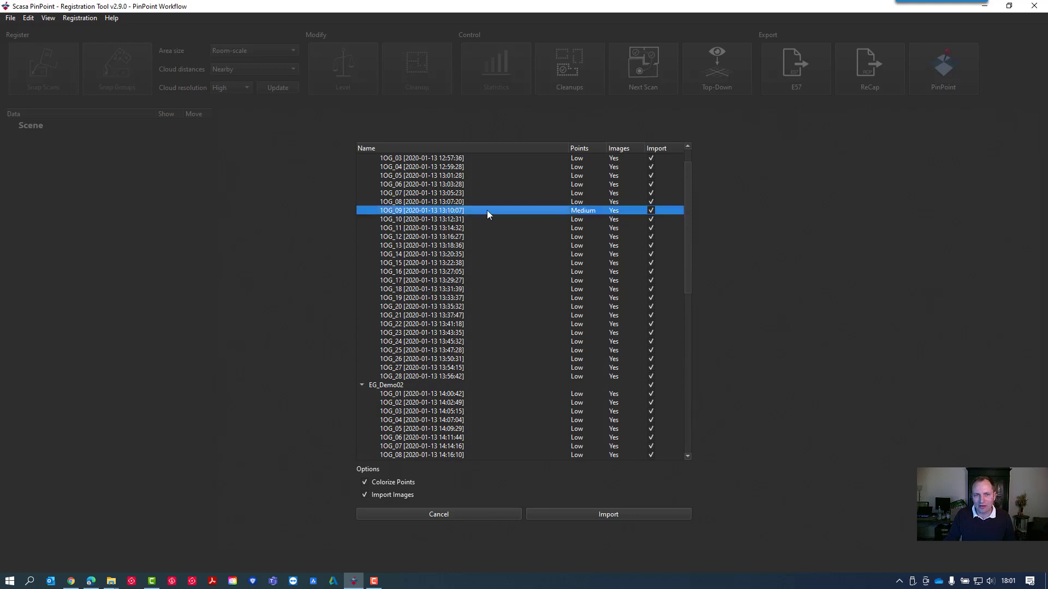
right_click(583, 211)
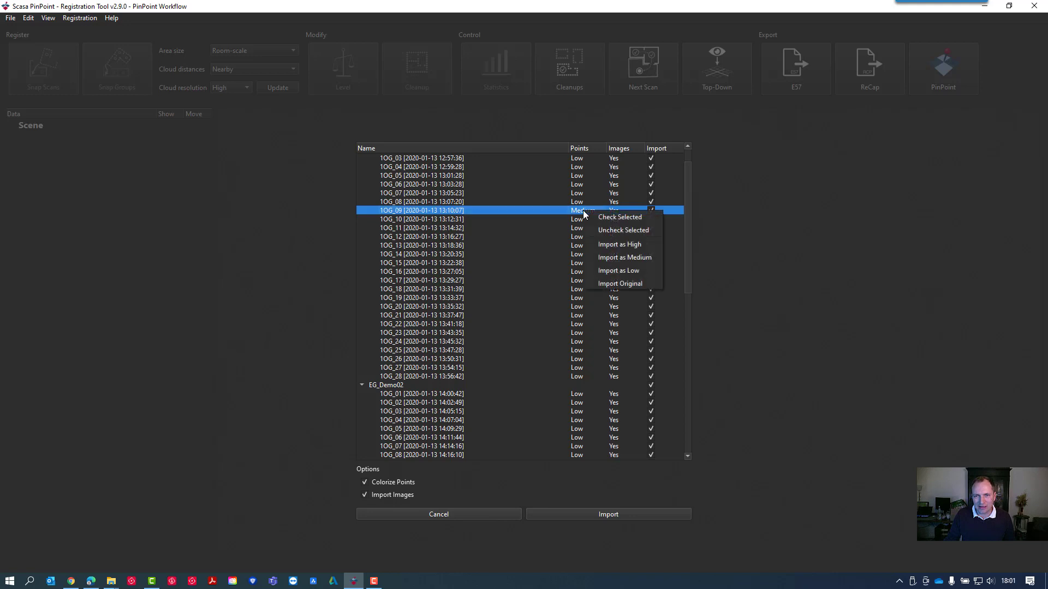
click(612, 269)
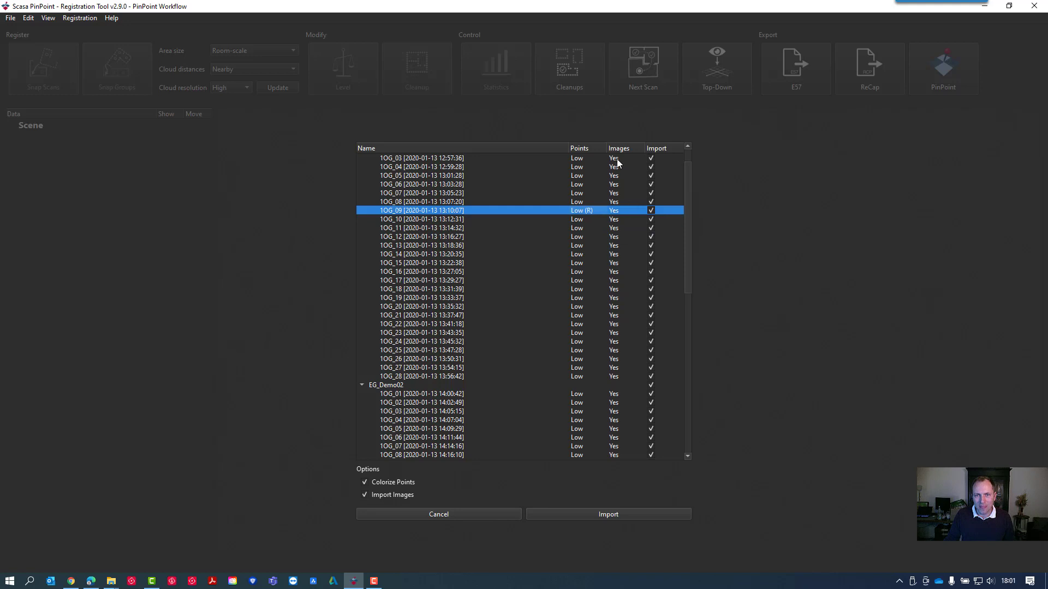
Step: Check the point settings of the EG_Demo02 and Fassade_Demo2 scans, and import all scans with colorized points and images
scroll(624, 287, down, 14)
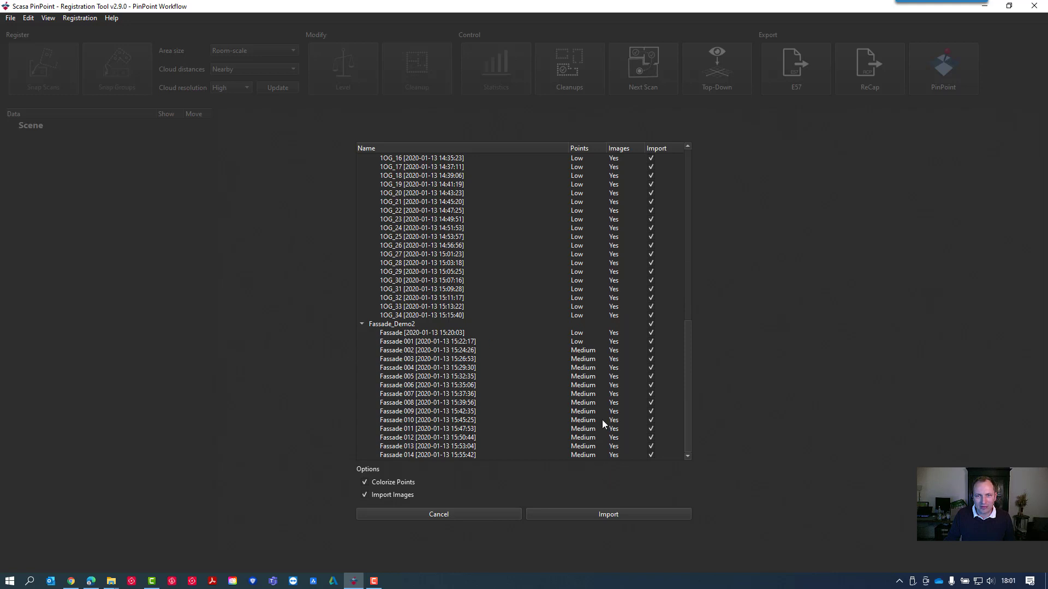
click(581, 341)
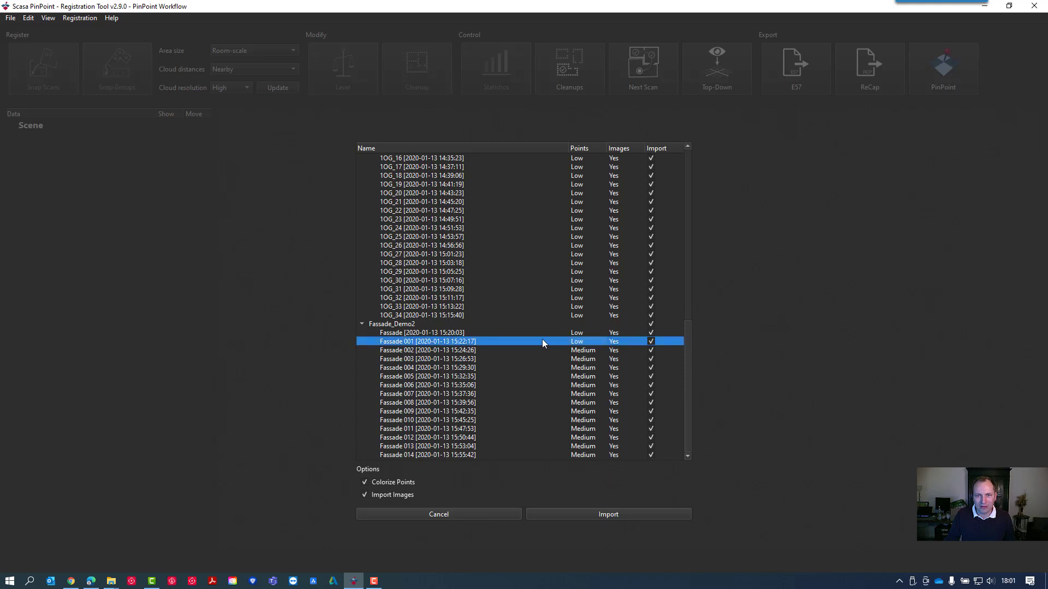
click(578, 341)
scroll(591, 387, up, 7)
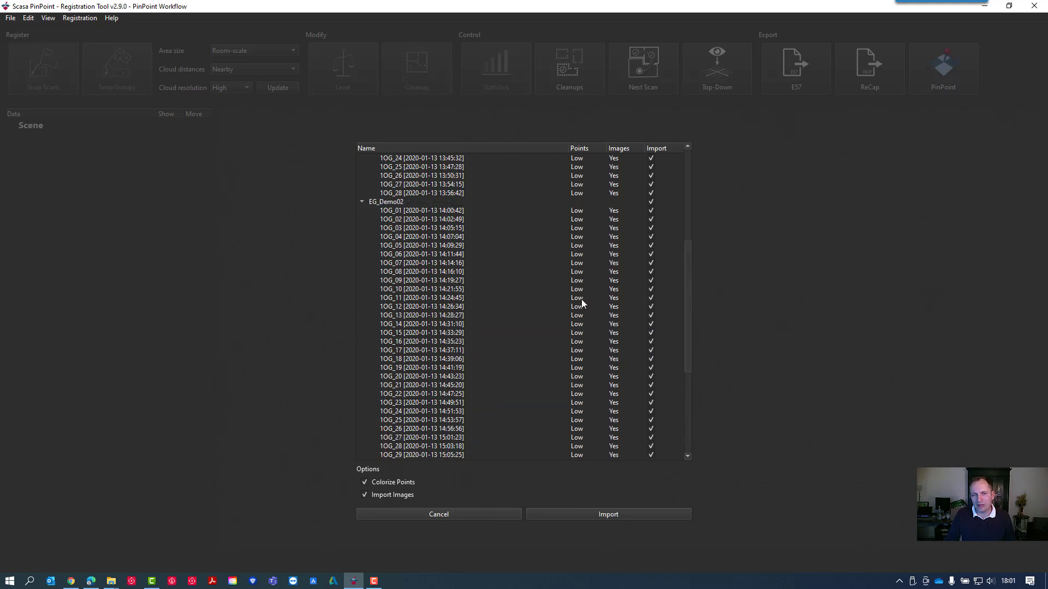
scroll(573, 278, down, 7)
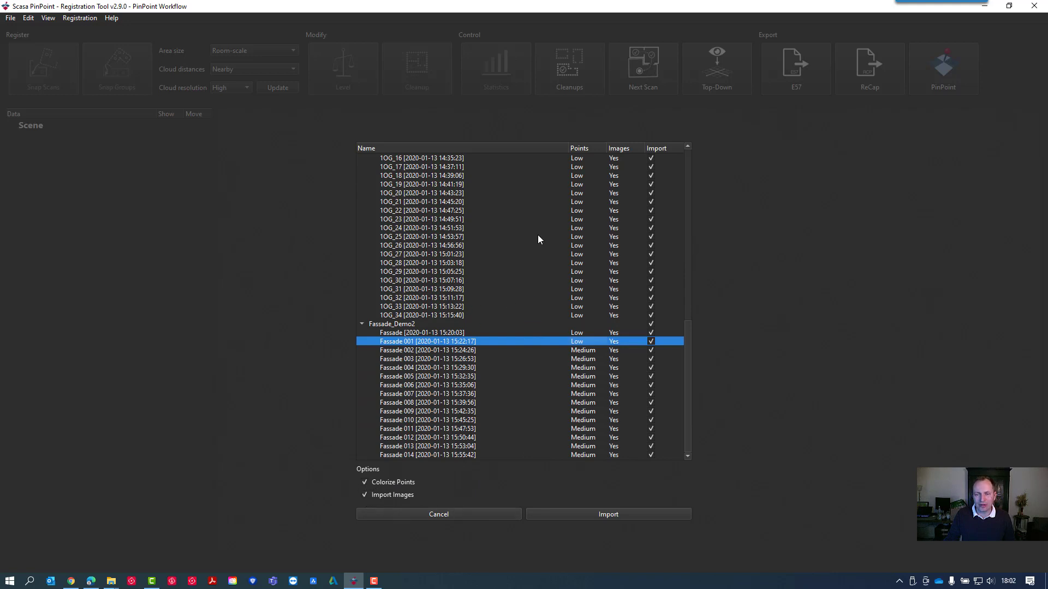
click(605, 514)
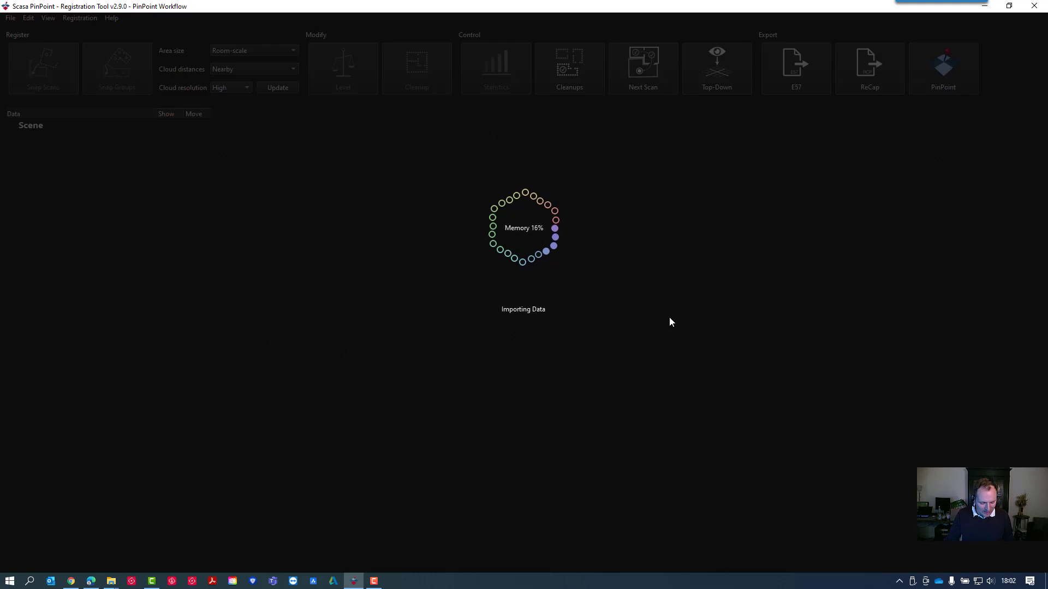
Step: Open the Windows Task Manager, examine the GPU and CPU load during the import, and minimize it
right_click(9, 580)
click(46, 458)
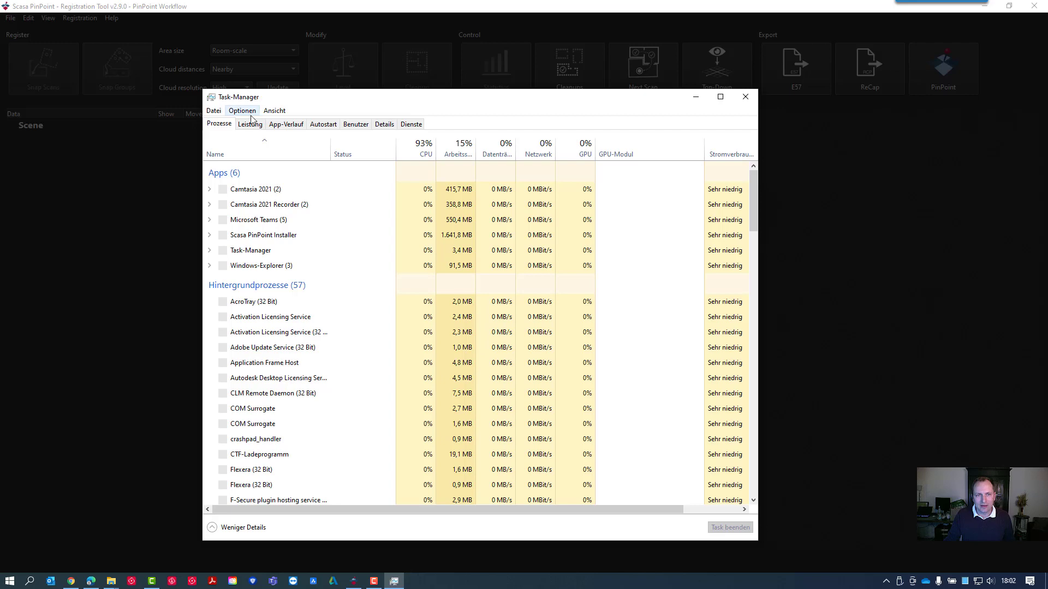
click(250, 124)
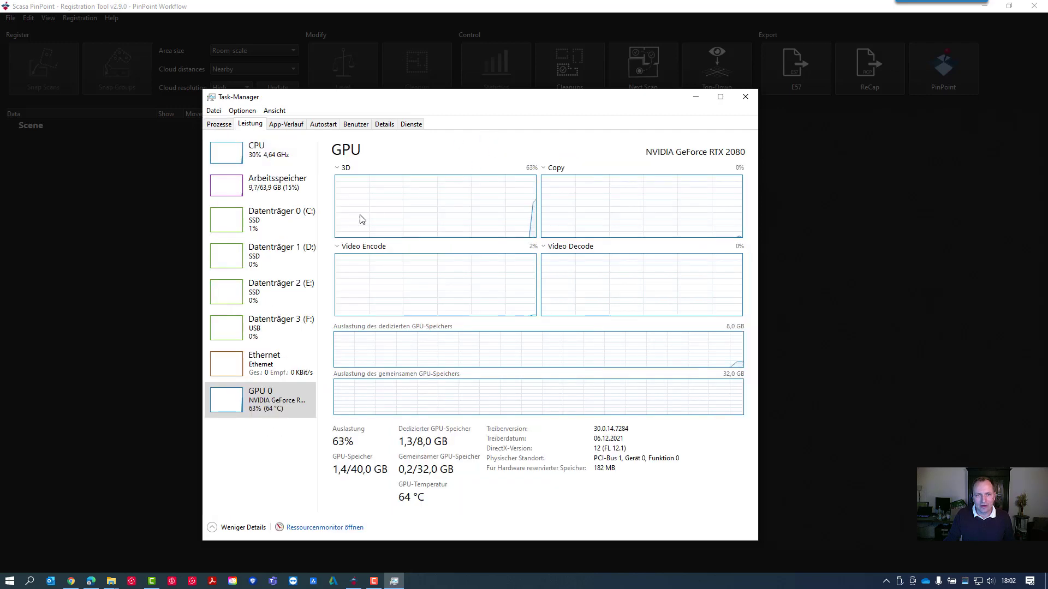
click(256, 151)
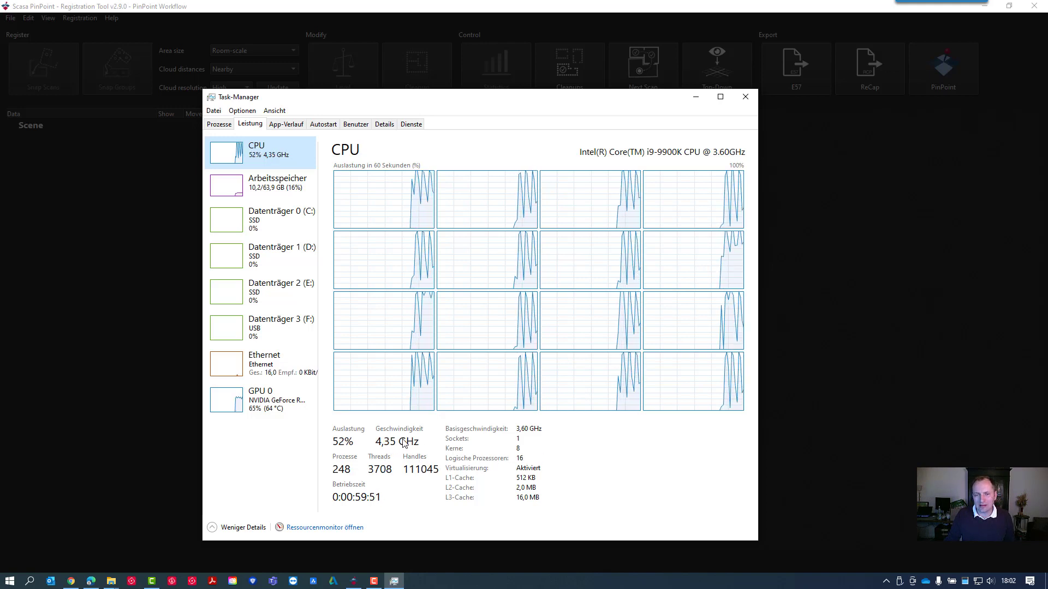
click(695, 100)
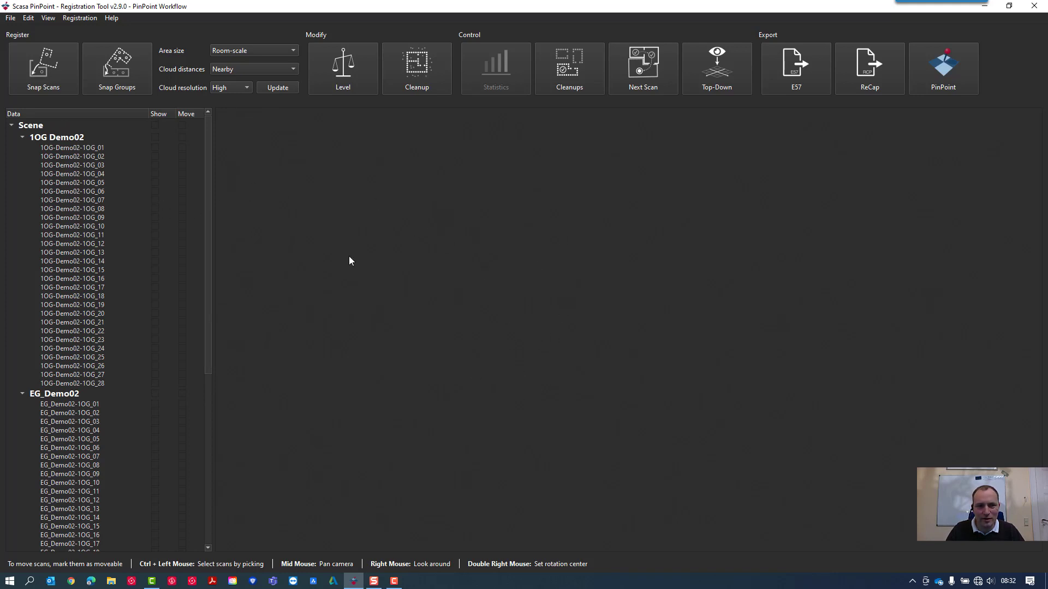
Step: Set the cloud resolution to Moderate, show scan 1OG-Demo02-1OG_01 and examine its point detail up close
scroll(136, 281, down, 8)
scroll(147, 306, up, 8)
click(232, 78)
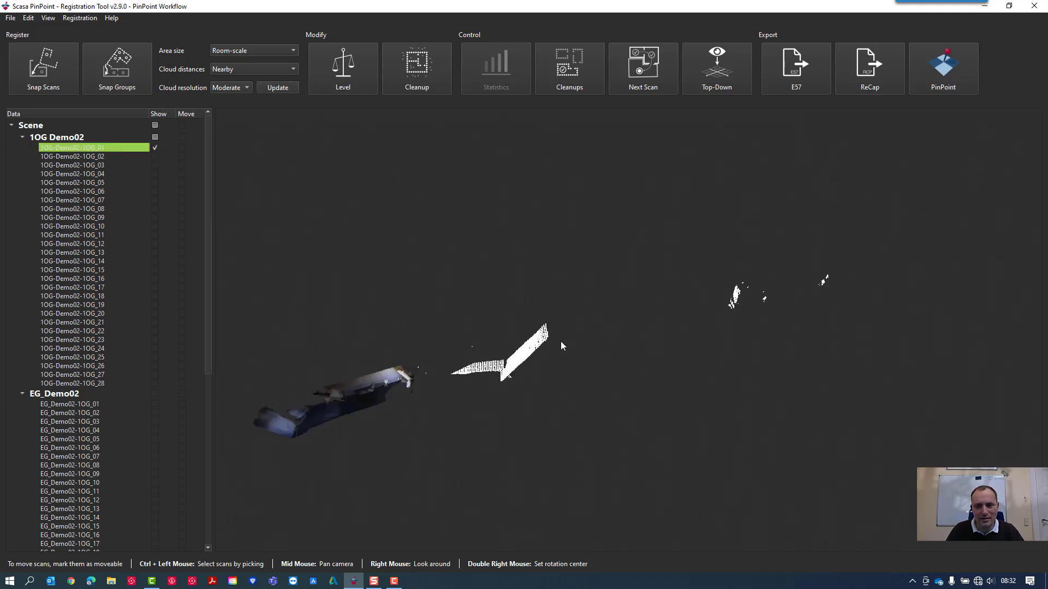
middle_drag(380, 394, 753, 256)
scroll(563, 302, up, 8)
right_drag(753, 255, 744, 250)
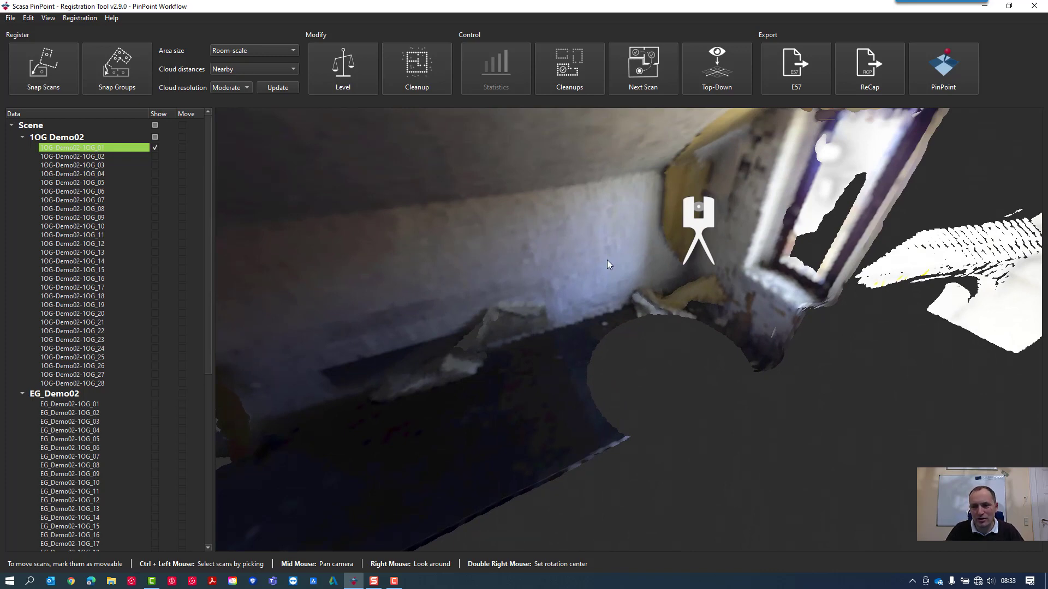
scroll(607, 267, down, 3)
scroll(657, 277, up, 5)
scroll(686, 276, down, 3)
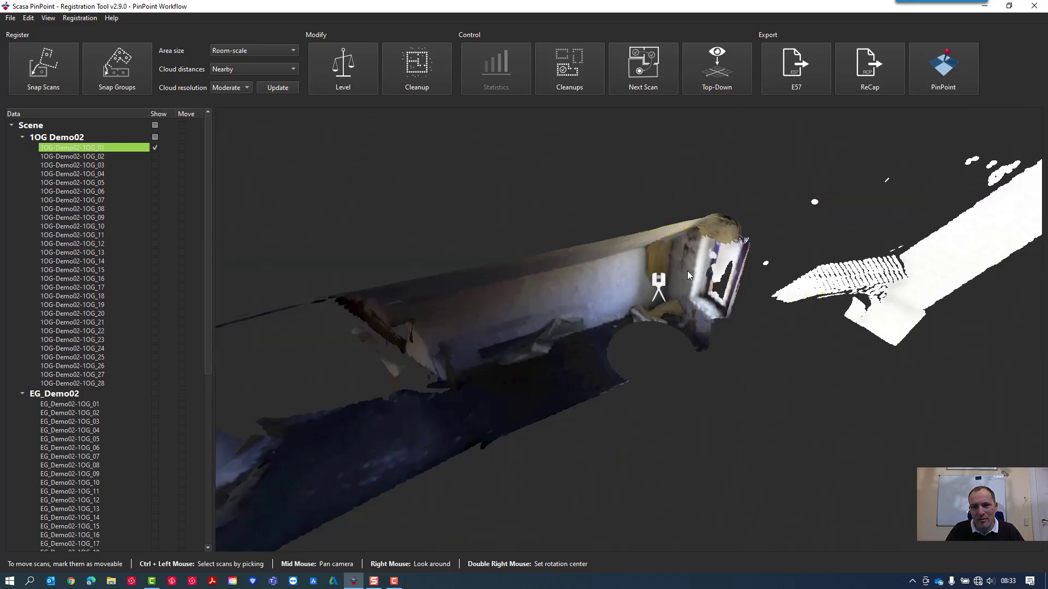
Step: Update the cloud resolution to Very High and inspect the detail of scan 1OG-Demo02-1OG_01
click(244, 87)
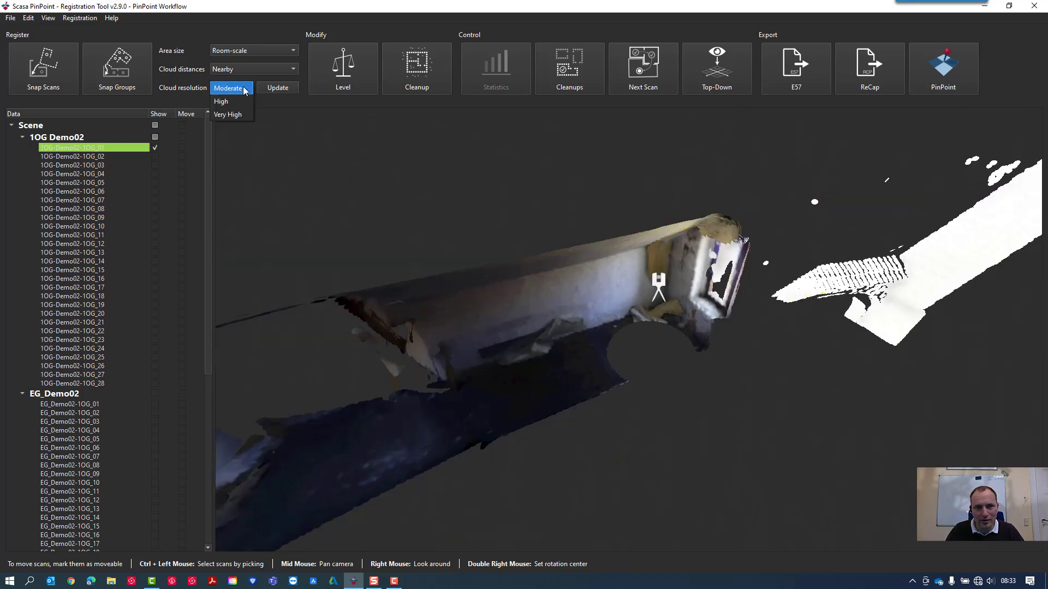
click(229, 116)
click(277, 89)
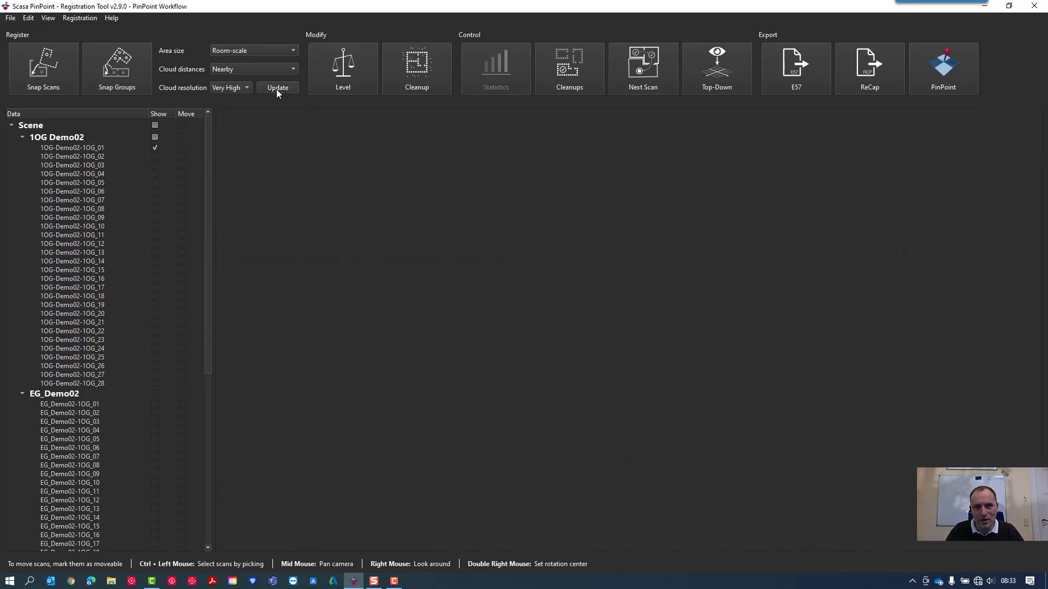
click(86, 151)
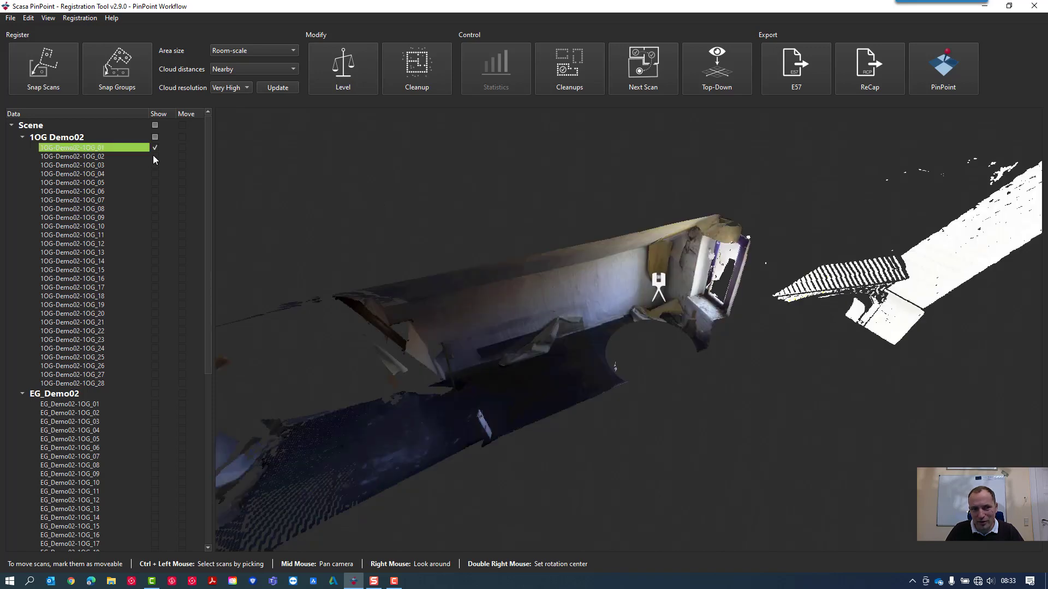
scroll(674, 292, up, 5)
scroll(674, 292, down, 5)
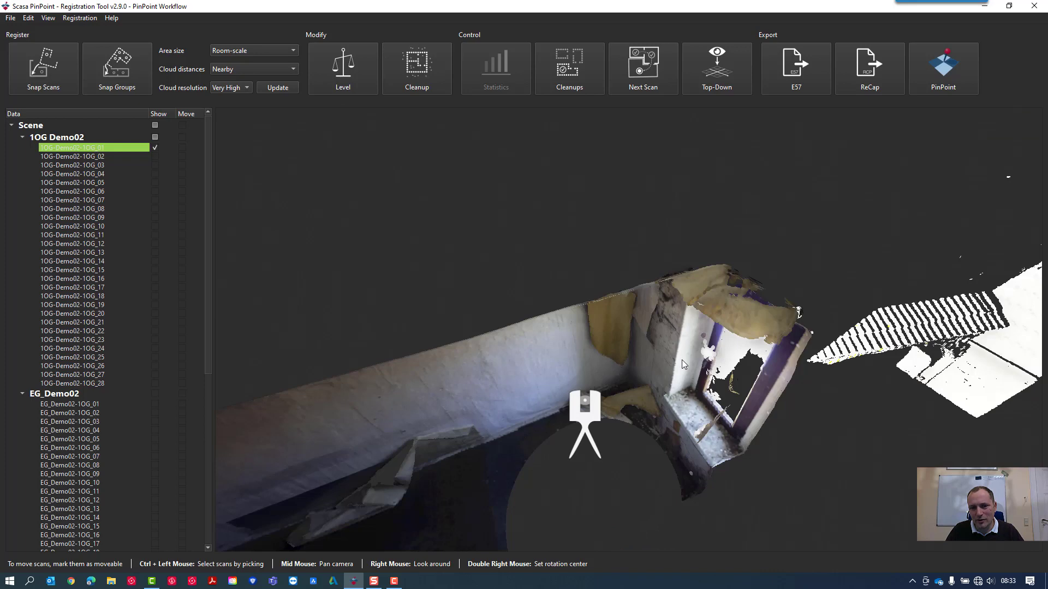
scroll(679, 427, up, 2)
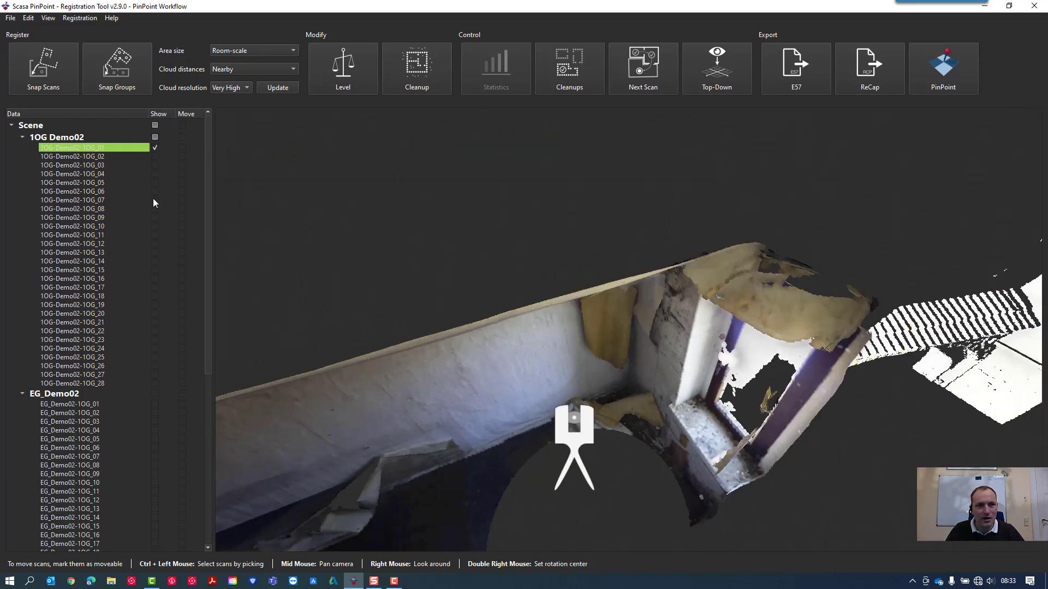
Step: Toggle the visibility of scan 1OG-Demo02-1OG_01, and show every scan in the 1OG Demo02 group
click(155, 147)
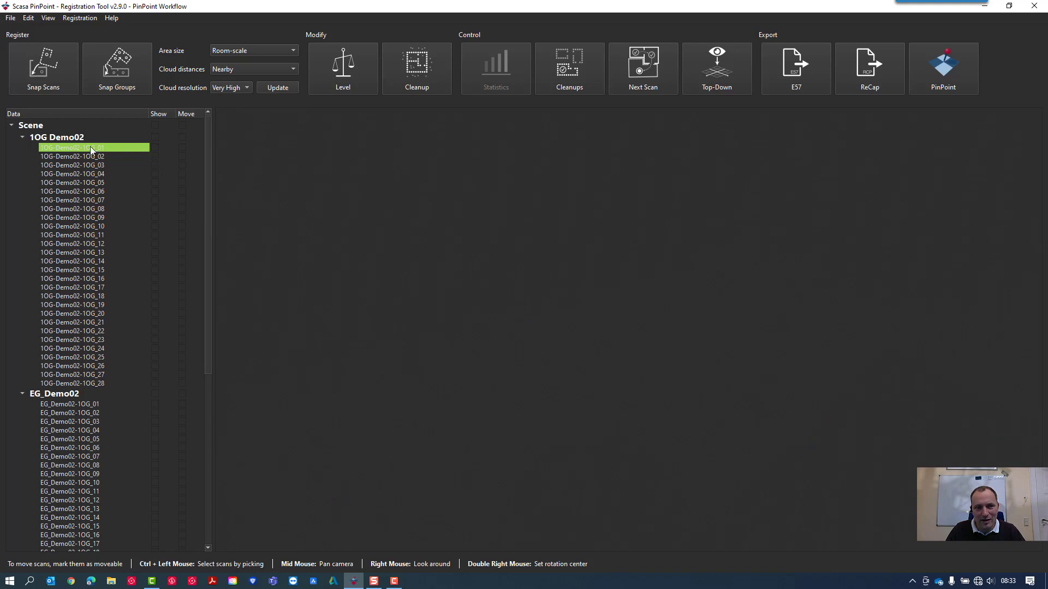
click(154, 148)
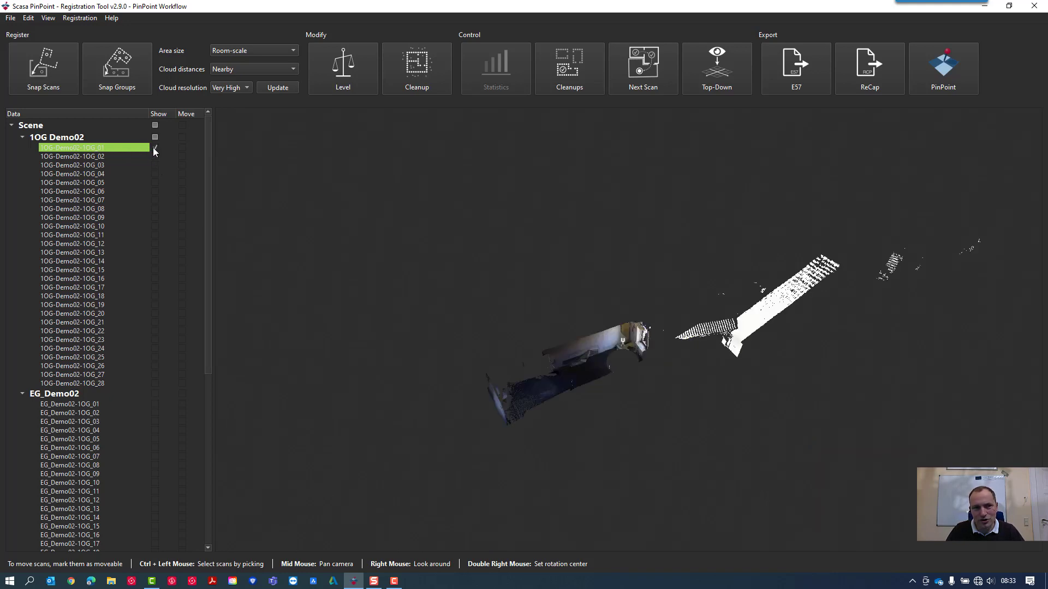
click(153, 148)
click(155, 137)
Step: Examine the 1OG Demo02 point cloud from outside and from within its rooms, including the scanner positions
drag(600, 382, 652, 328)
right_drag(653, 329, 676, 358)
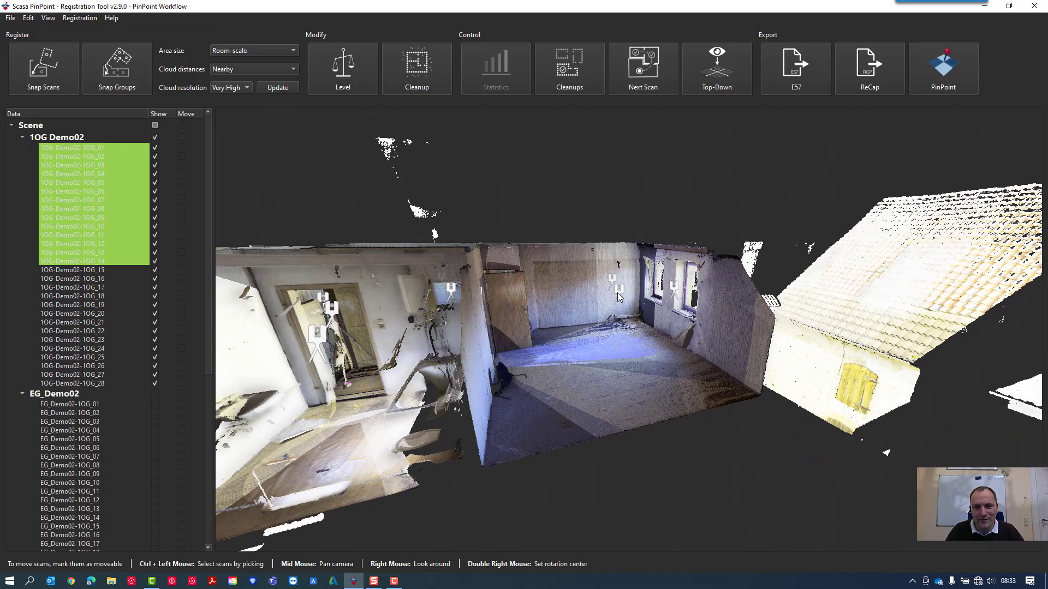
scroll(618, 293, up, 7)
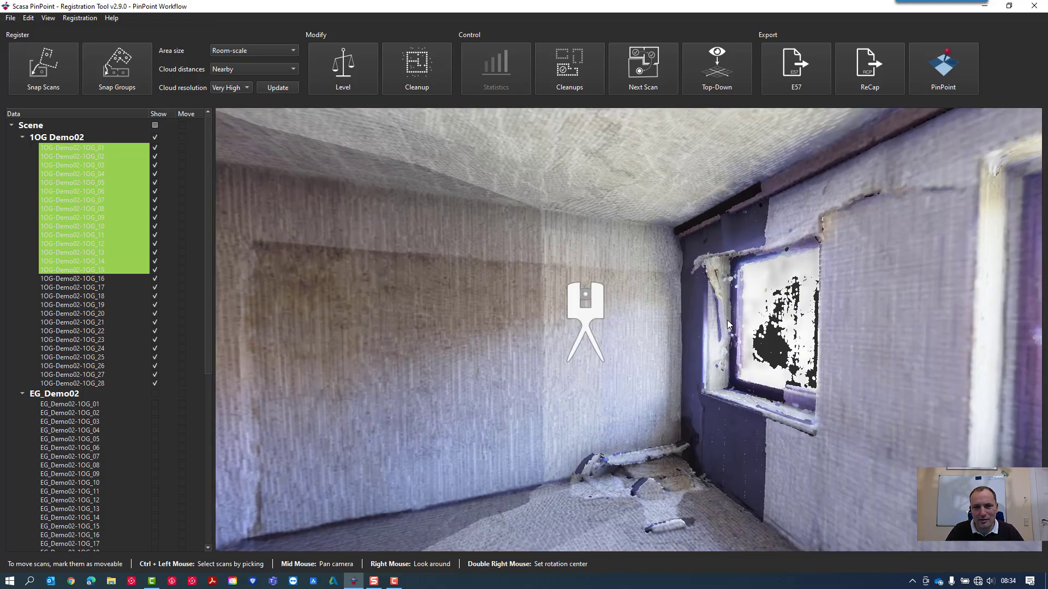
right_drag(617, 293, 759, 349)
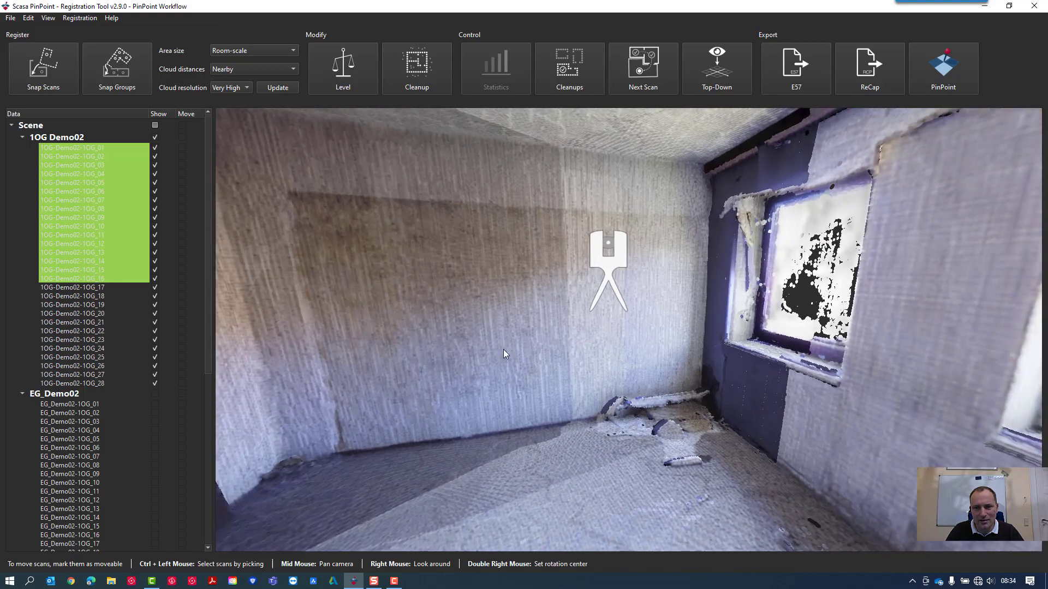
right_drag(505, 353, 853, 296)
click(854, 297)
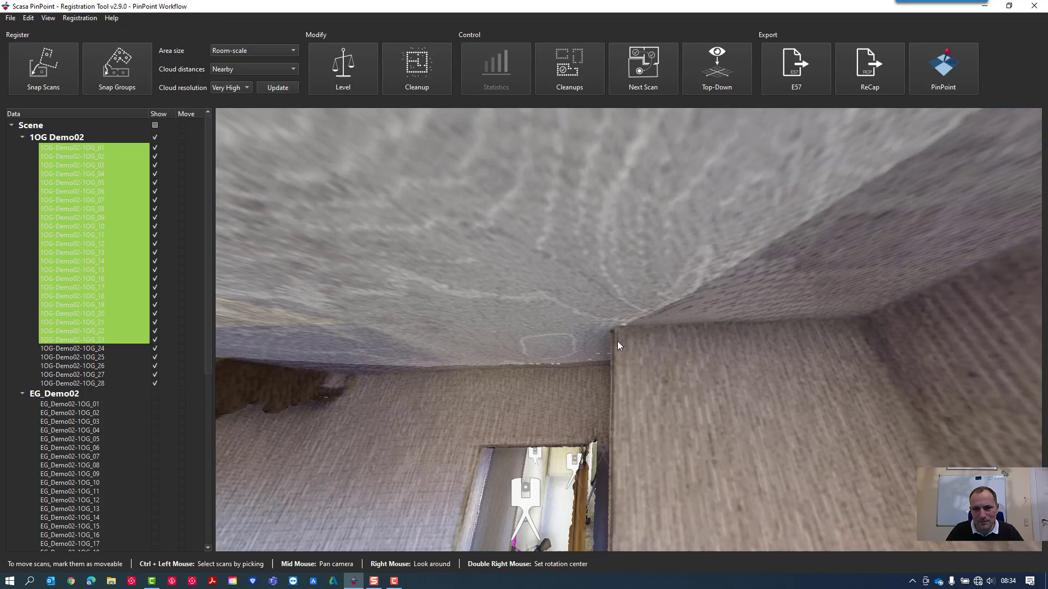
Step: Examine the room with the wooden door from inside, including the wall and ceiling detail in the corner above the door
right_drag(617, 341, 715, 342)
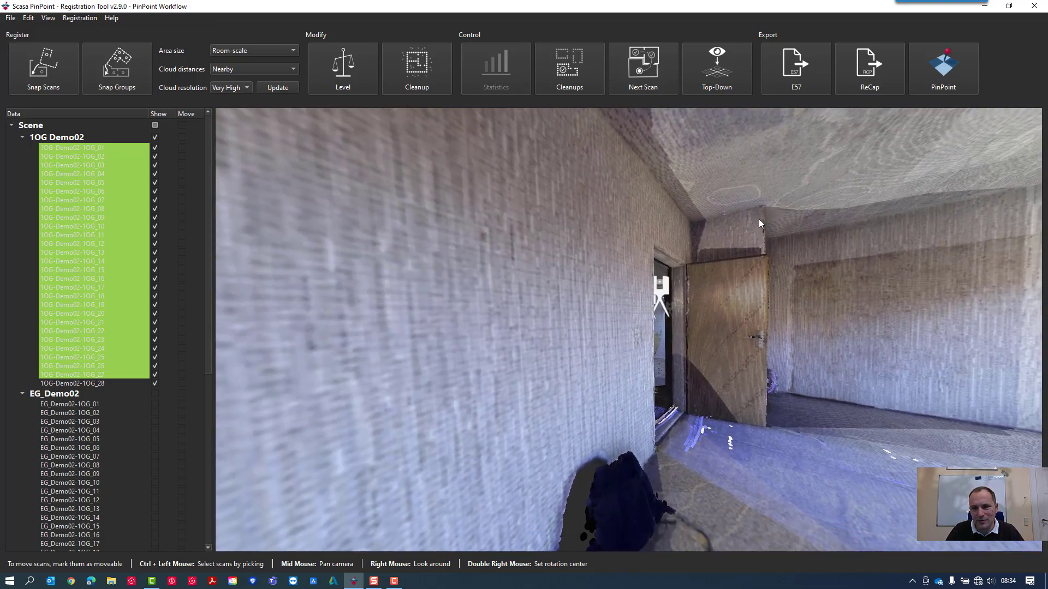
scroll(761, 215, up, 4)
right_drag(761, 215, 903, 350)
right_drag(838, 352, 806, 374)
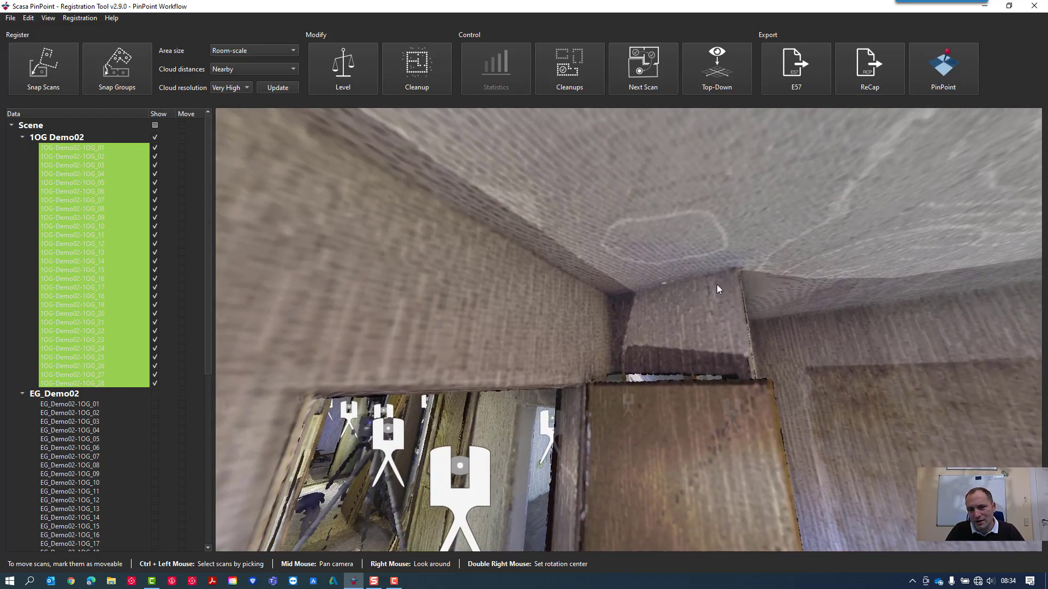
right_drag(738, 286, 758, 296)
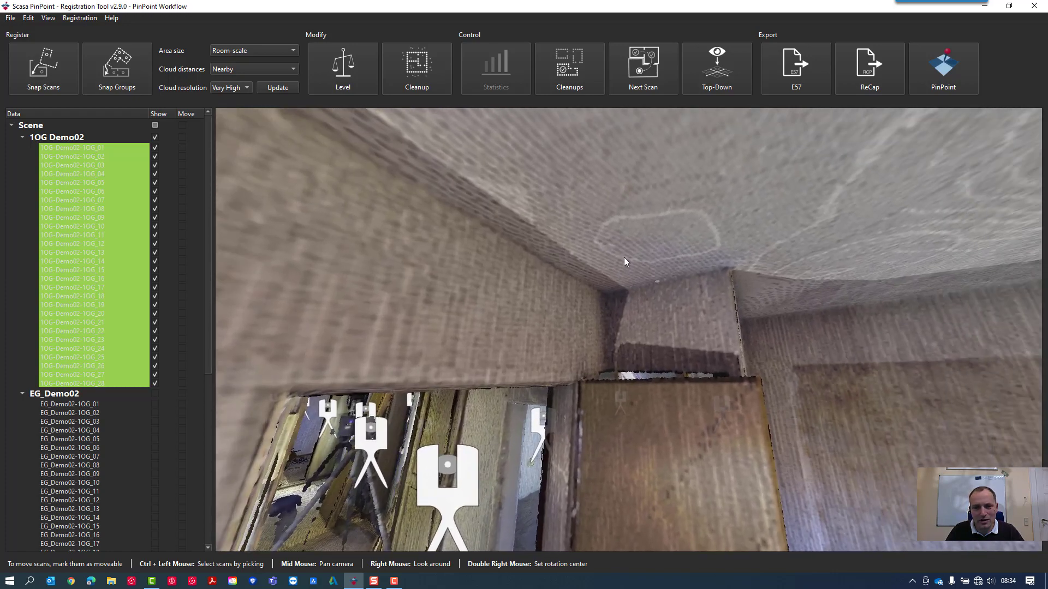
Step: Enable Rotate around Target and try orbiting around a target near the ceiling corner above the door
click(48, 19)
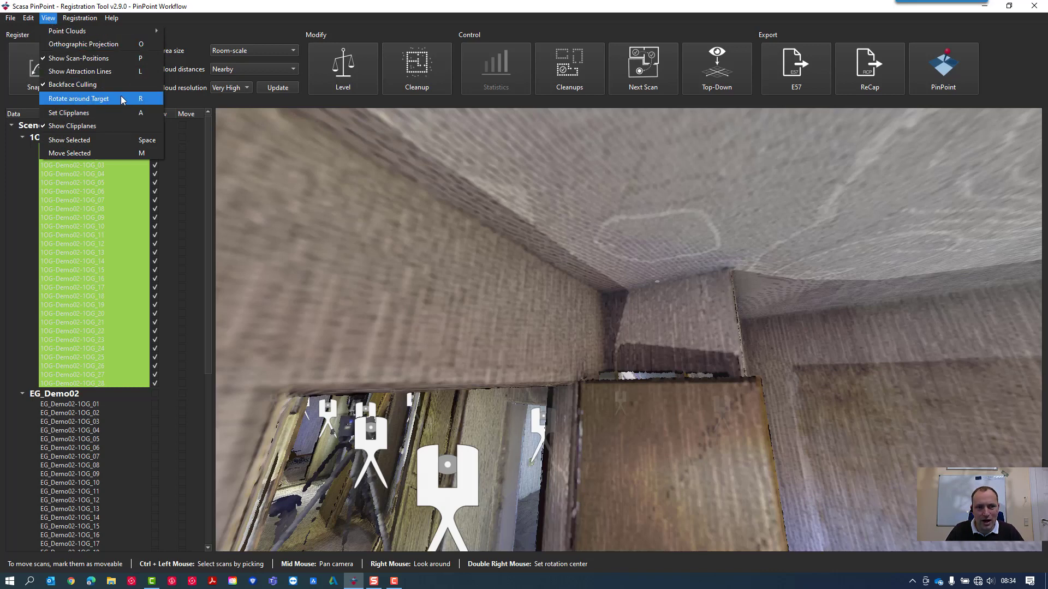
click(139, 100)
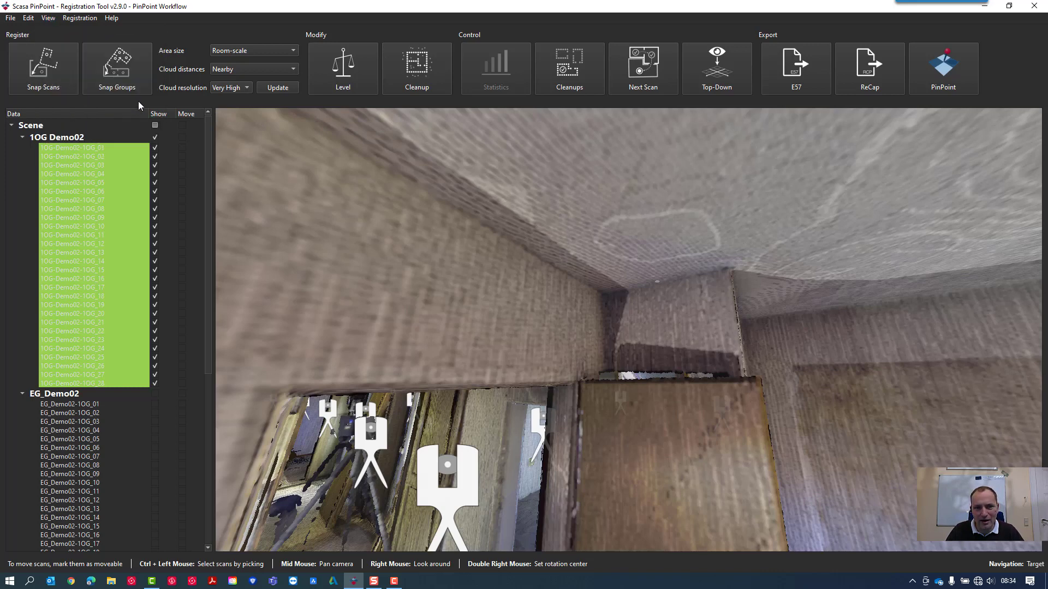
drag(728, 282, 715, 316)
drag(512, 354, 927, 317)
drag(993, 371, 734, 379)
scroll(734, 375, down, 10)
scroll(732, 364, up, 7)
drag(678, 406, 708, 401)
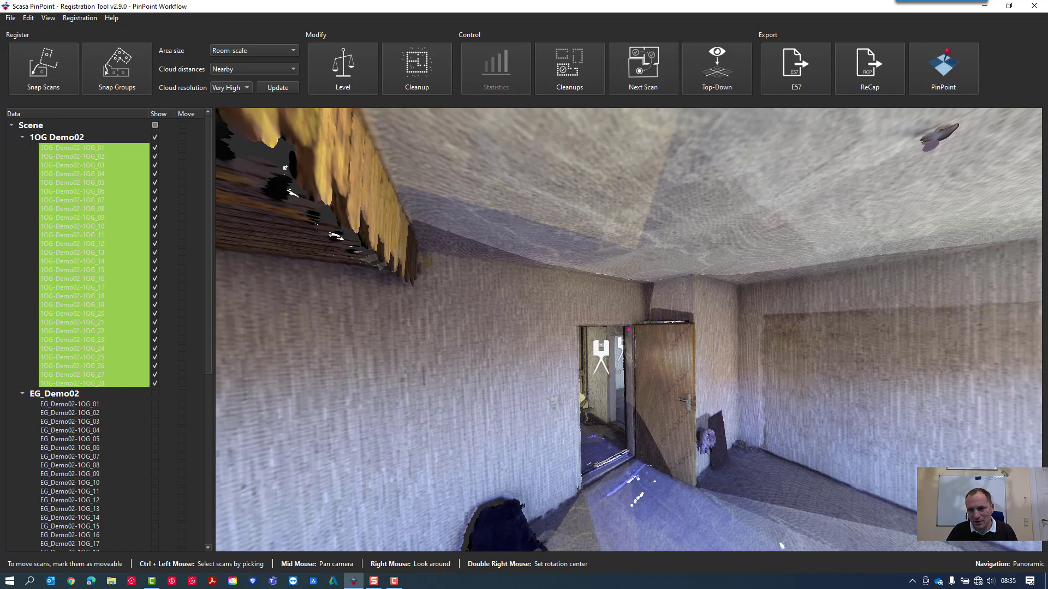
Step: Turn off Backface Culling and examine the outer surfaces of the 1OG Demo02 rooms from outside
drag(895, 406, 789, 387)
scroll(780, 358, down, 8)
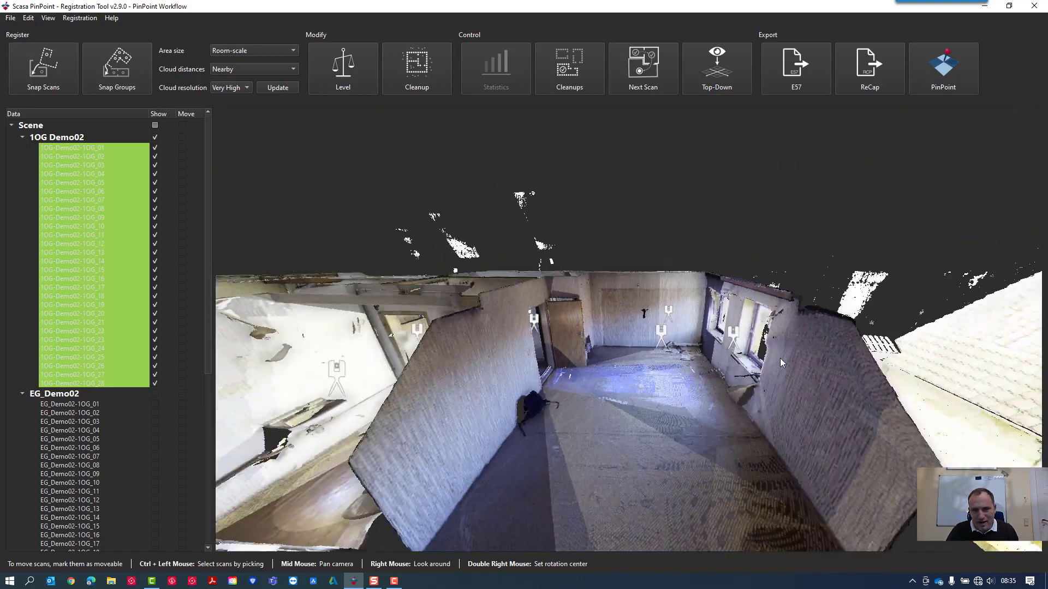
right_drag(775, 367, 703, 421)
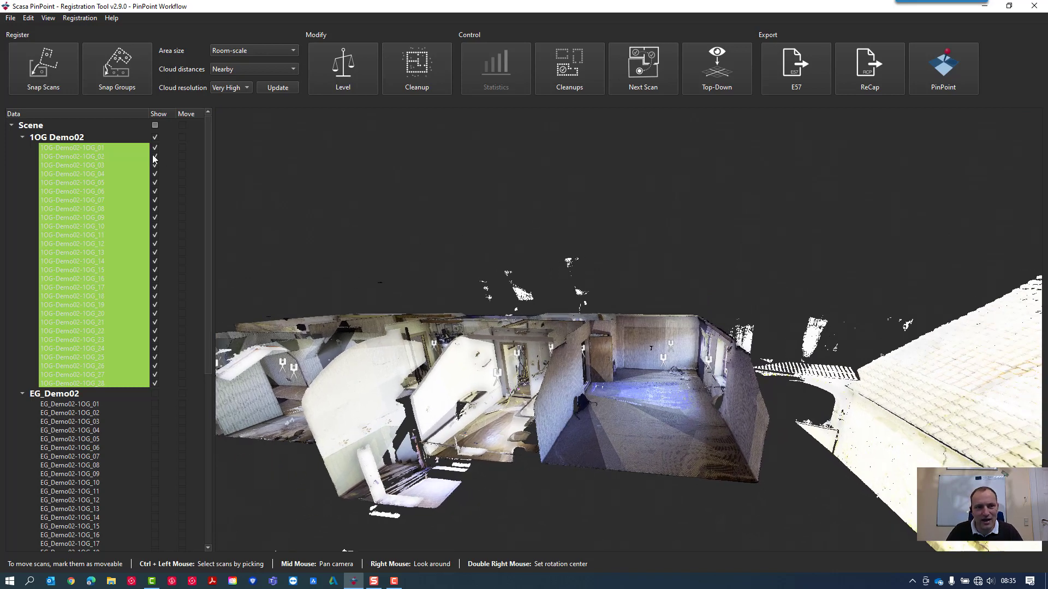
click(49, 18)
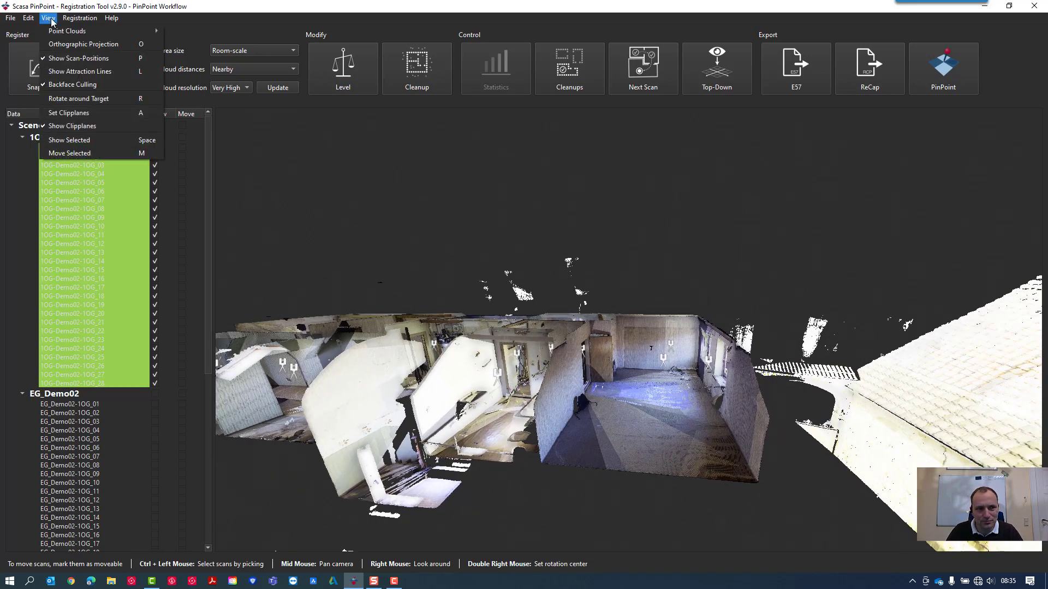
click(75, 85)
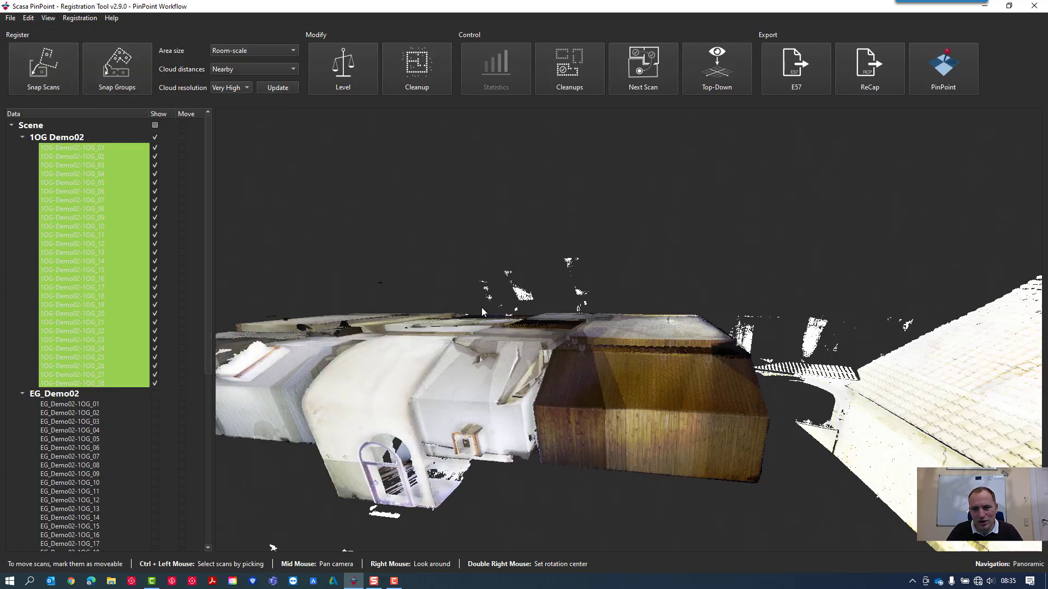
drag(481, 307, 395, 327)
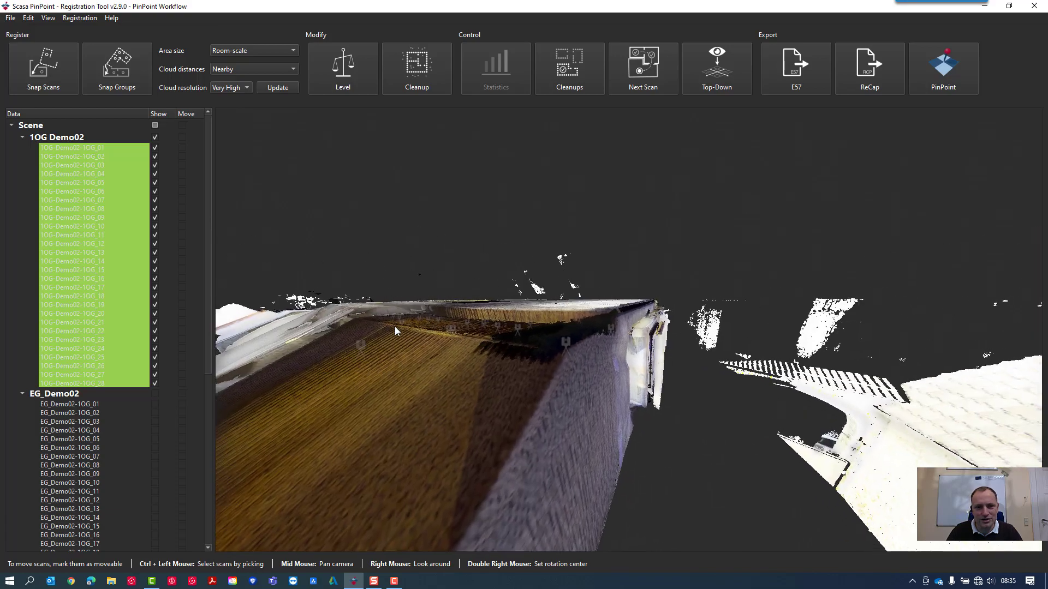
right_drag(394, 326, 82, 31)
Step: Turn Backface Culling back on and look around the room with the wooden door
click(47, 18)
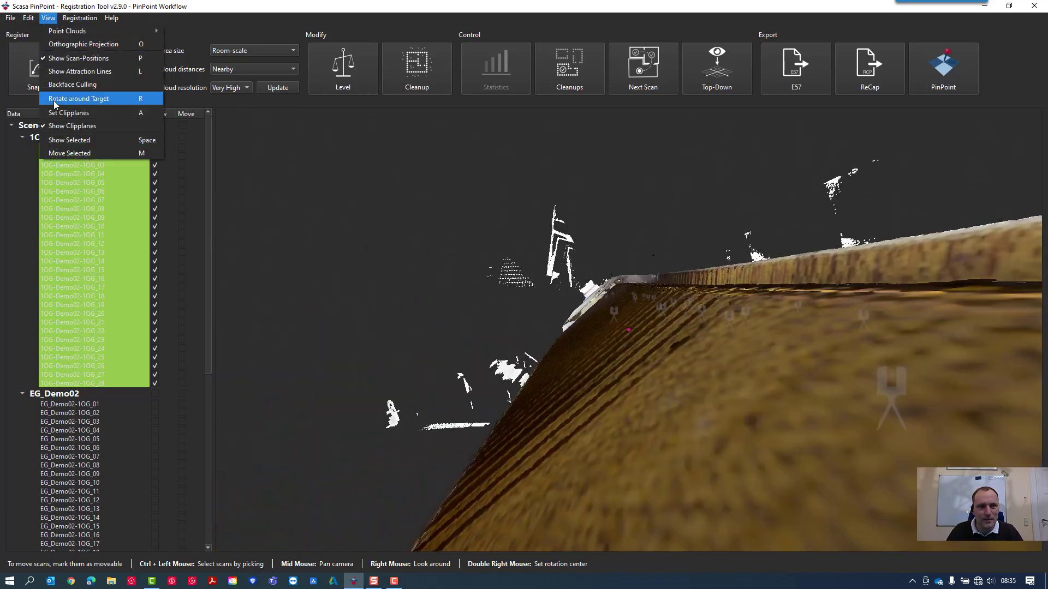
click(71, 85)
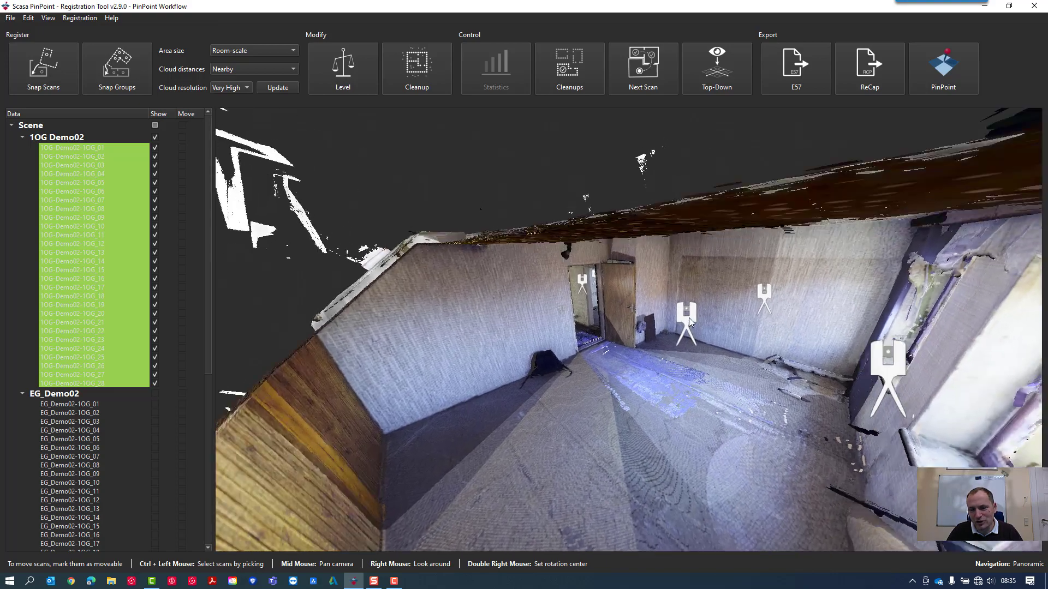
click(688, 319)
right_drag(690, 360, 575, 379)
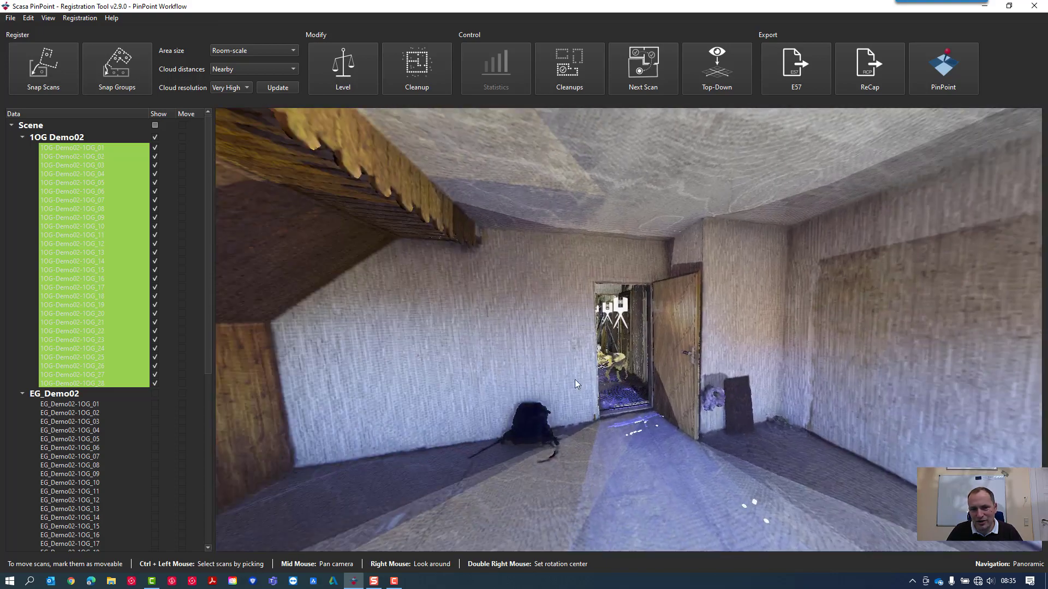
right_drag(657, 391, 656, 348)
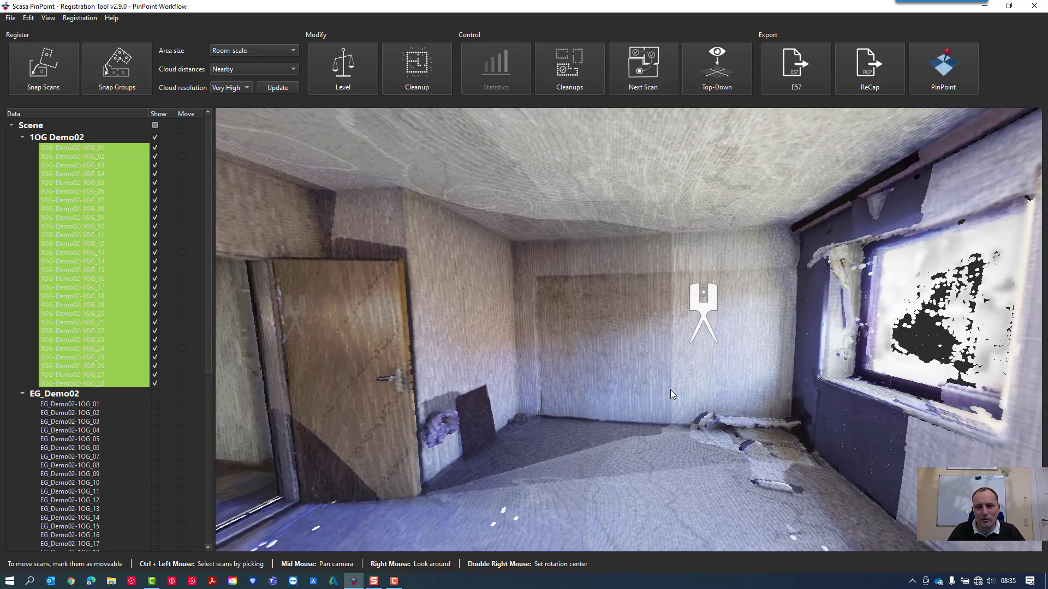
Step: Inspect the far wall of the room up close and compare it with the surrounding door, window and floor
scroll(668, 385, down, 3)
scroll(668, 385, up, 3)
scroll(669, 385, up, 4)
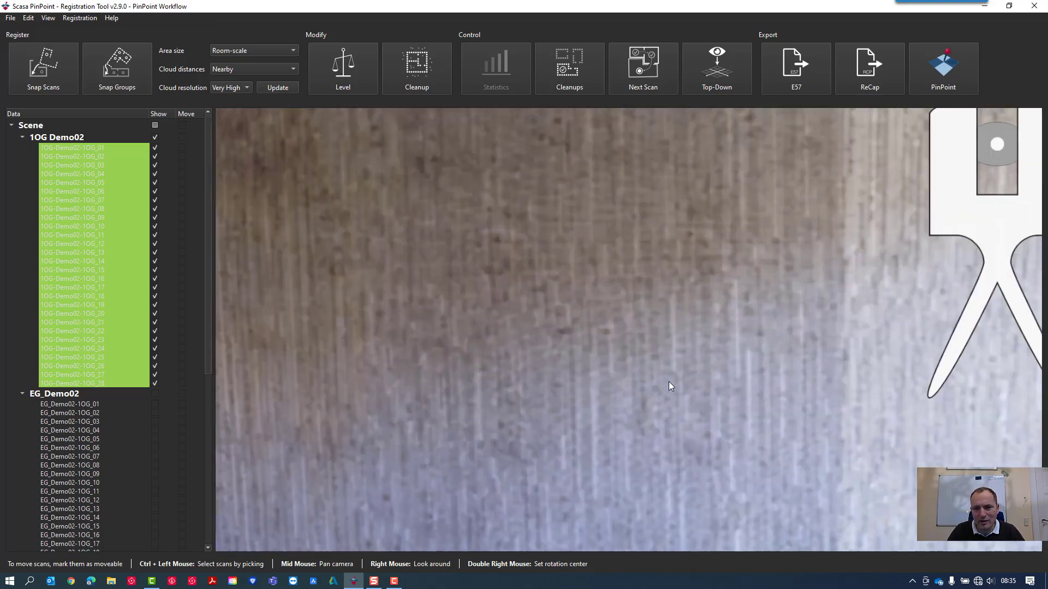
scroll(669, 381, down, 5)
scroll(668, 376, up, 3)
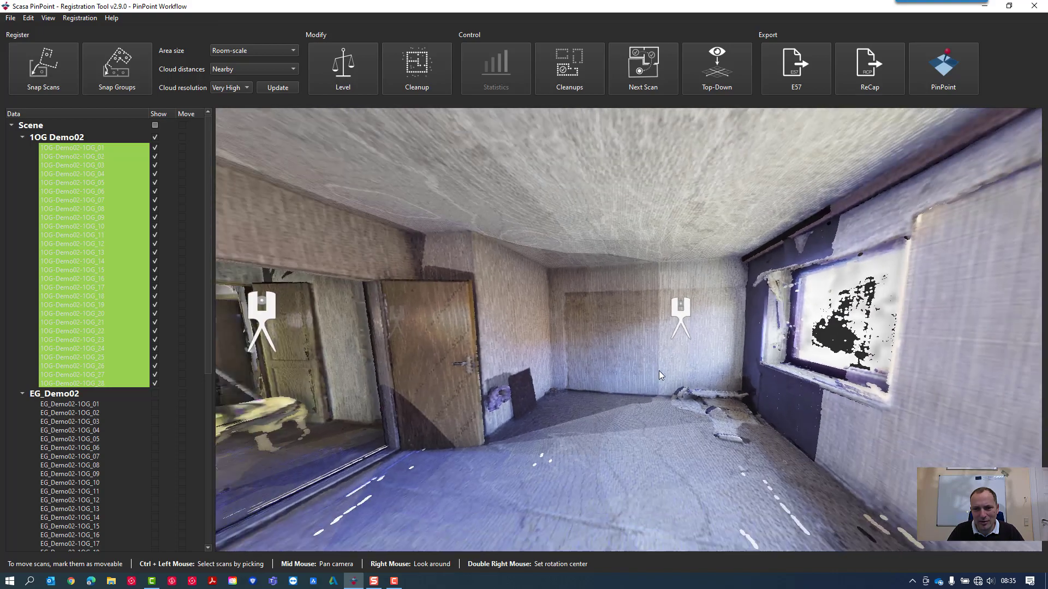
scroll(659, 371, down, 3)
right_drag(647, 347, 640, 298)
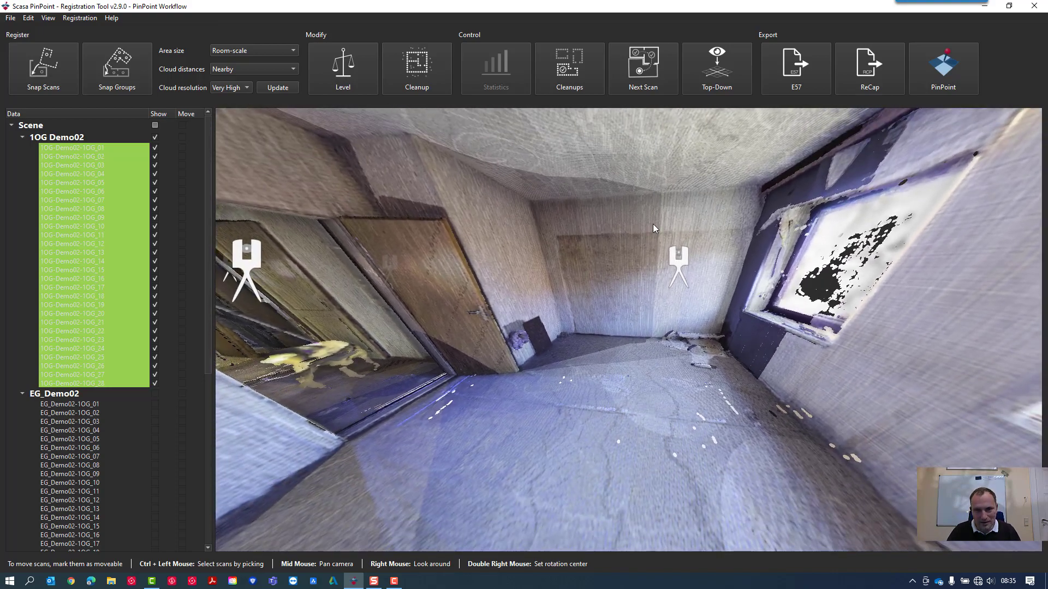
Step: Examine the 1OG Demo02 building from a distant overview down to the scanner positions in the end room
scroll(653, 226, down, 10)
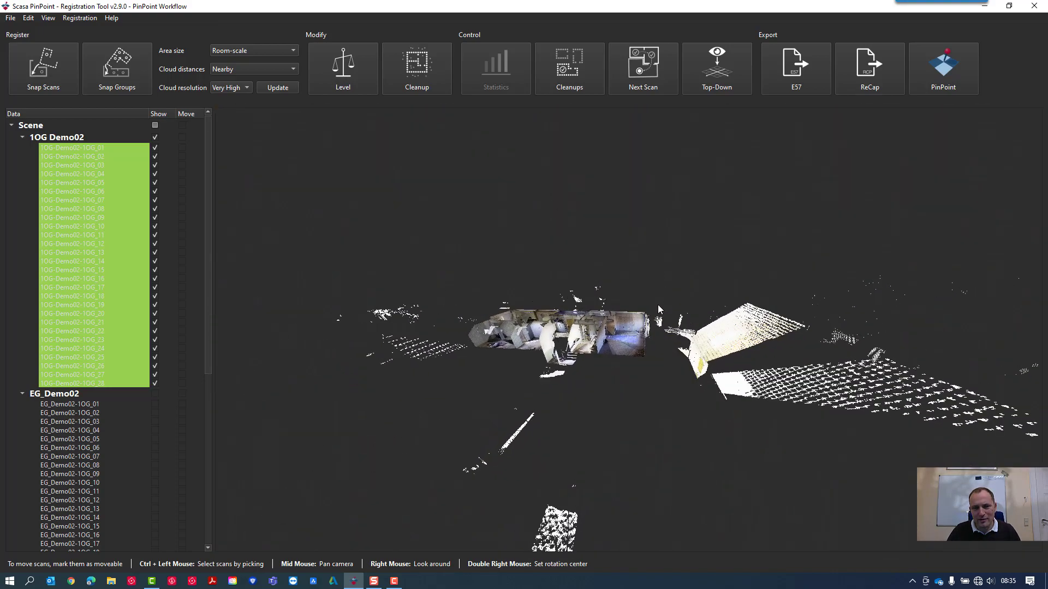
scroll(613, 348, up, 10)
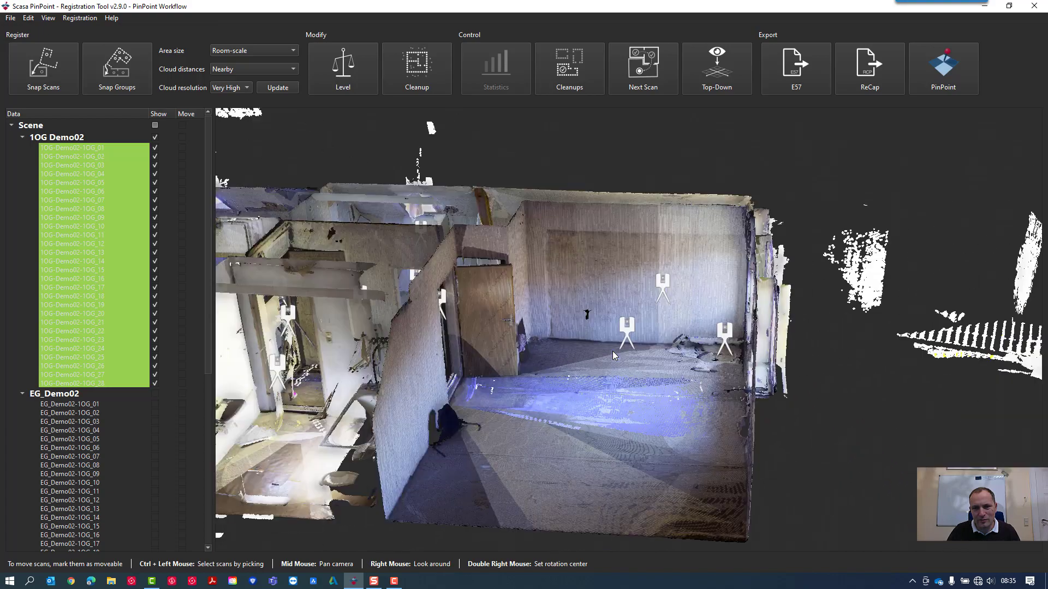
scroll(612, 351, down, 5)
scroll(616, 352, up, 6)
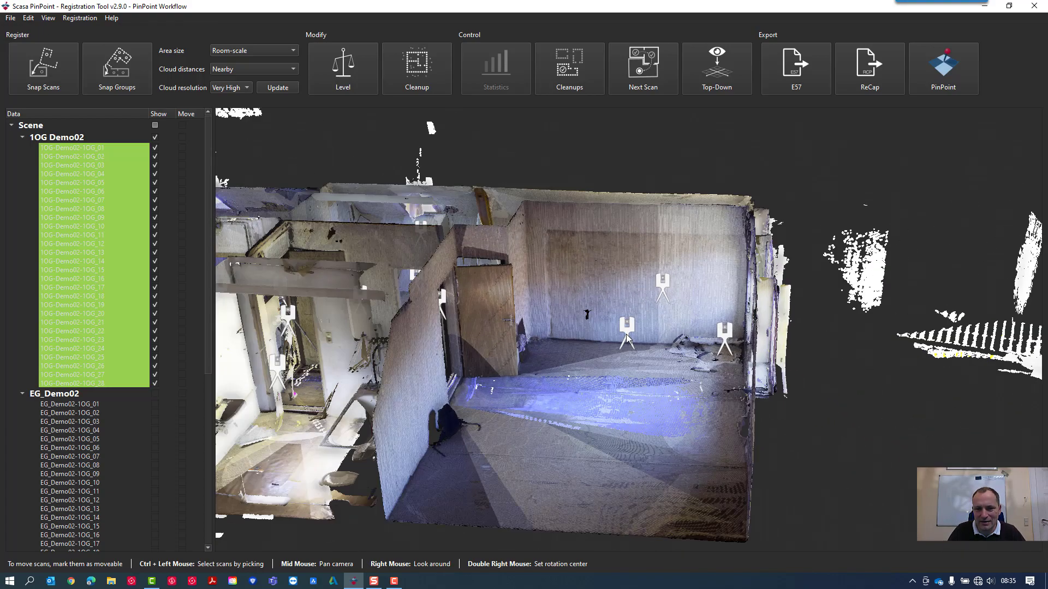
scroll(626, 334, down, 6)
scroll(627, 347, up, 6)
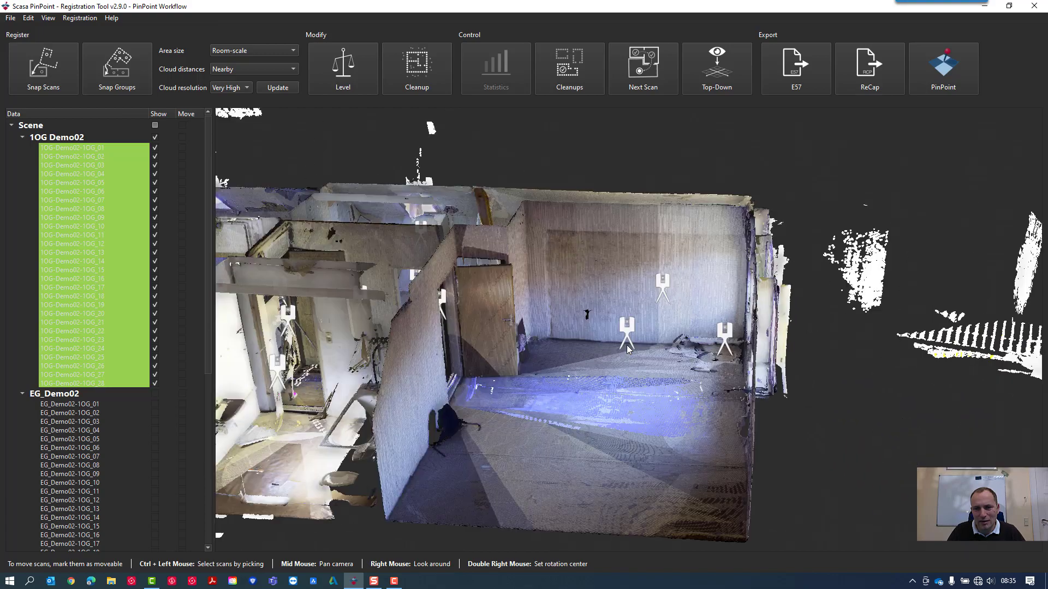
scroll(628, 352, down, 5)
scroll(631, 350, up, 7)
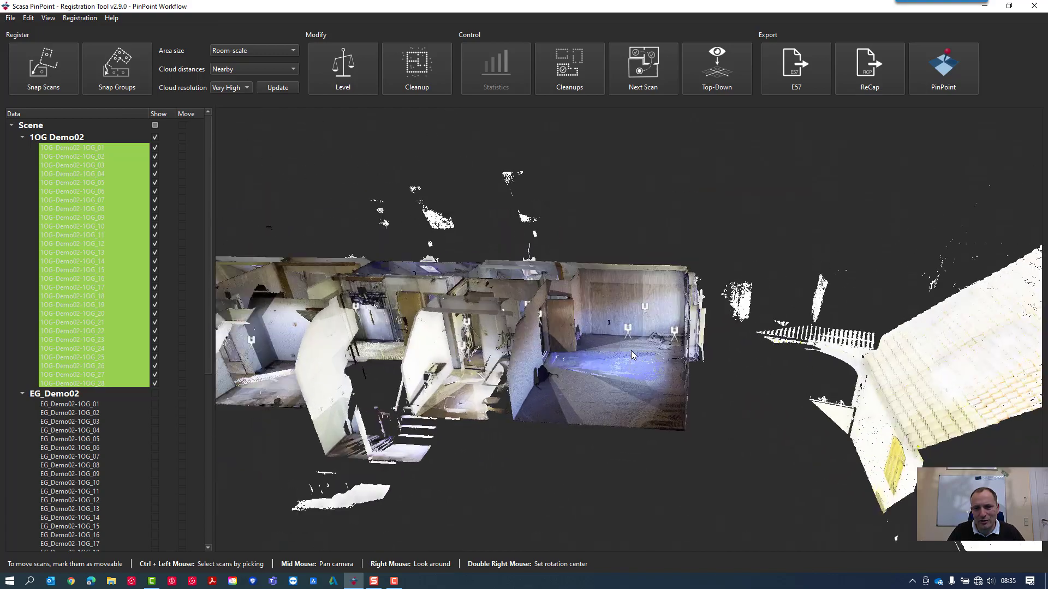
scroll(633, 345, down, 3)
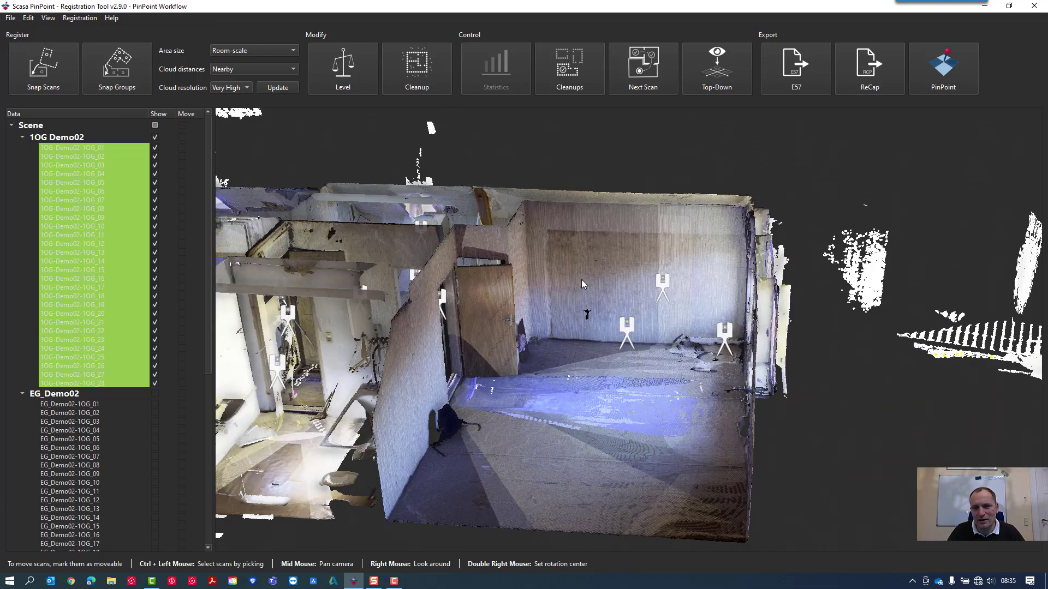
scroll(625, 335, up, 2)
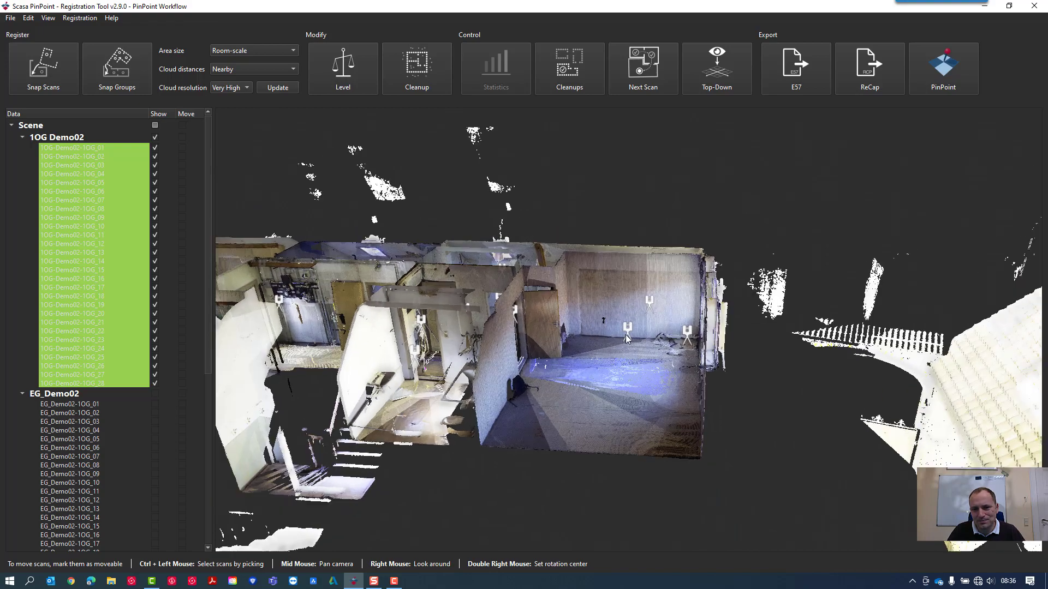
scroll(626, 335, down, 2)
scroll(626, 336, up, 3)
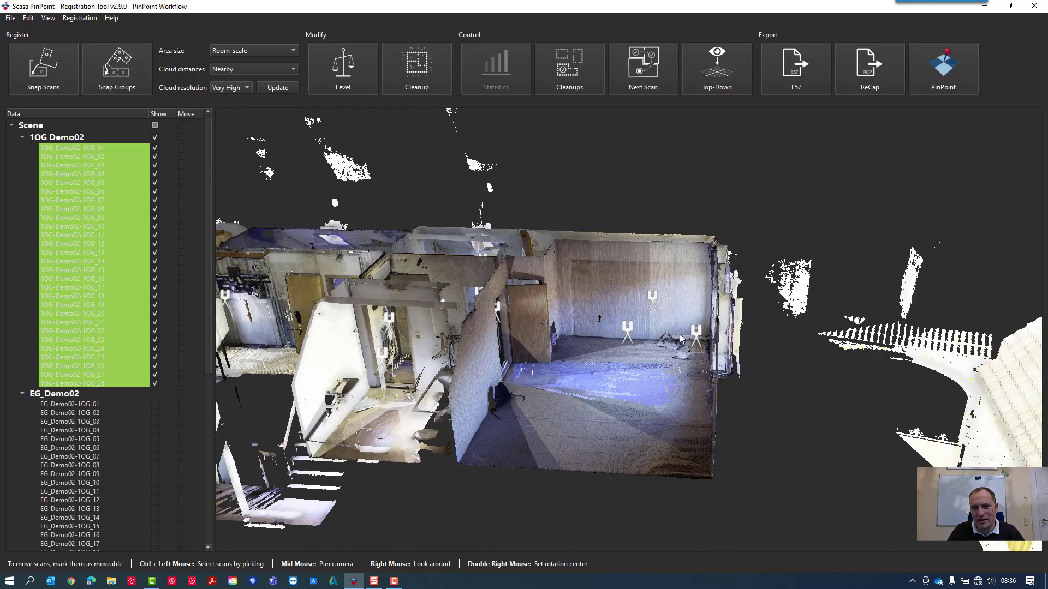
scroll(634, 315, up, 2)
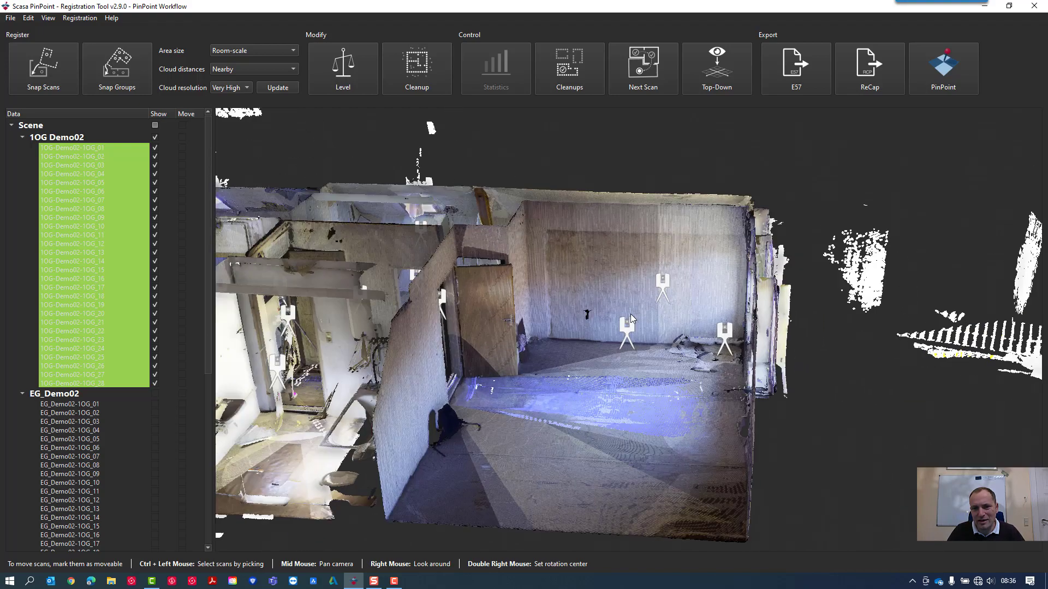
Step: Set the rotation center on the far wall of the end room and orbit the point cloud around it
right_click(639, 278)
right_click(640, 278)
scroll(621, 326, up, 2)
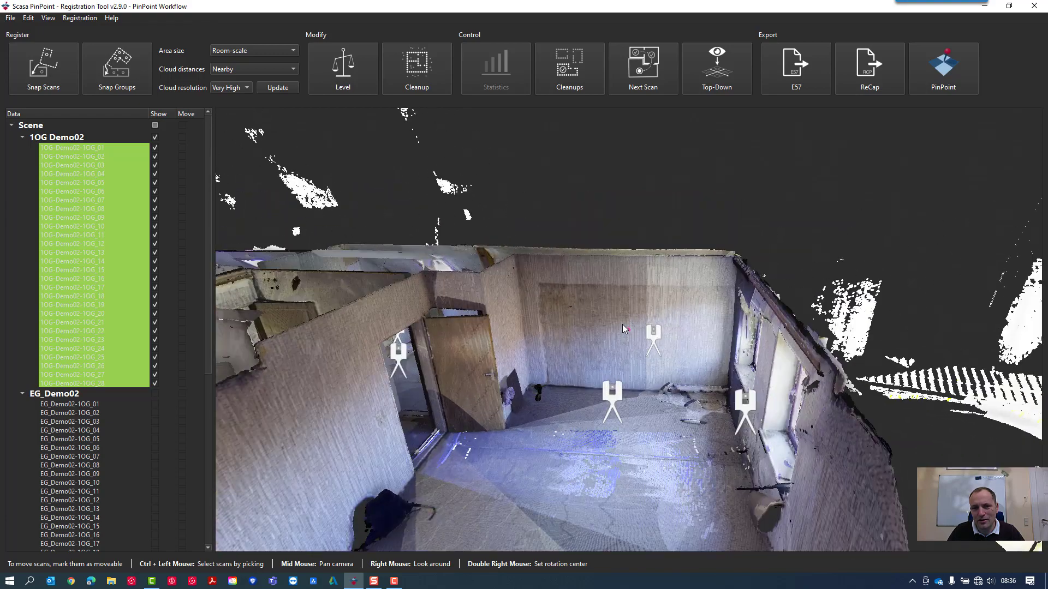
scroll(623, 323, up, 2)
scroll(624, 323, down, 5)
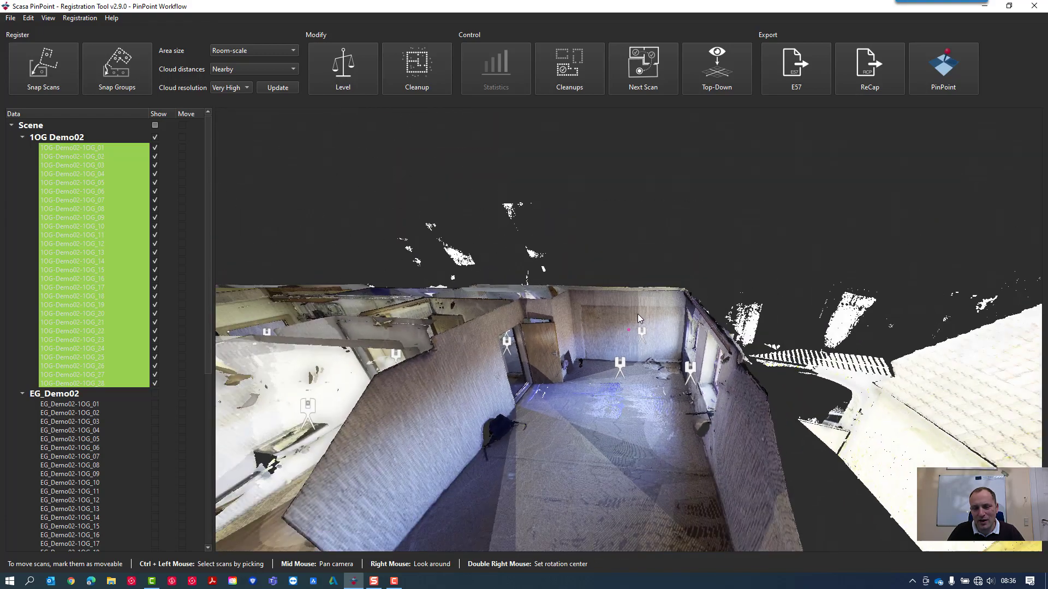
scroll(637, 314, down, 2)
right_drag(640, 303, 678, 338)
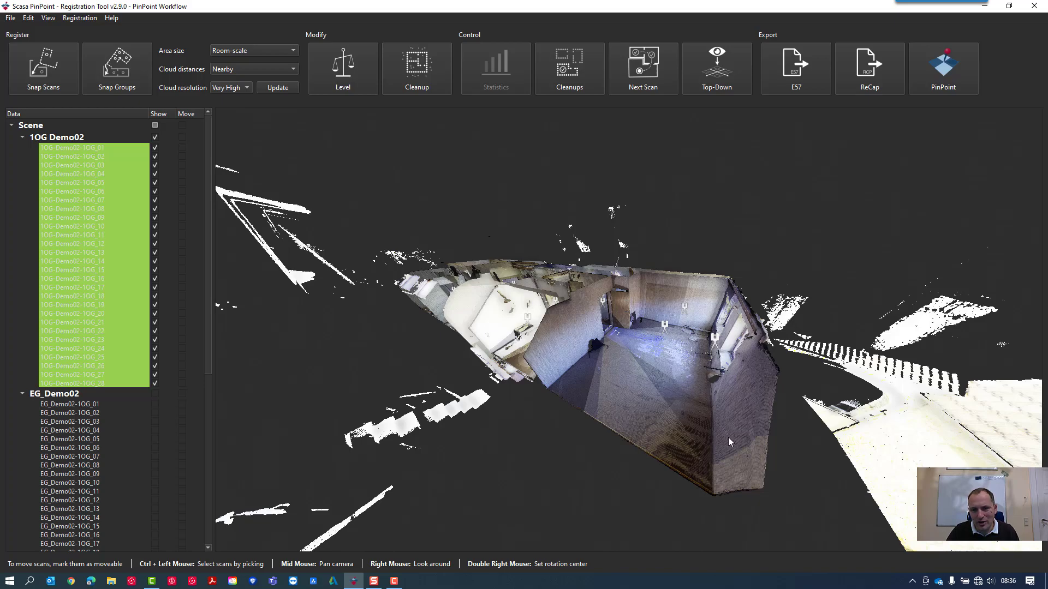
Step: Examine the end room's floor, door and windows at close range and in relation to the surrounding roofs and outdoor points
scroll(720, 423, up, 6)
scroll(709, 394, down, 10)
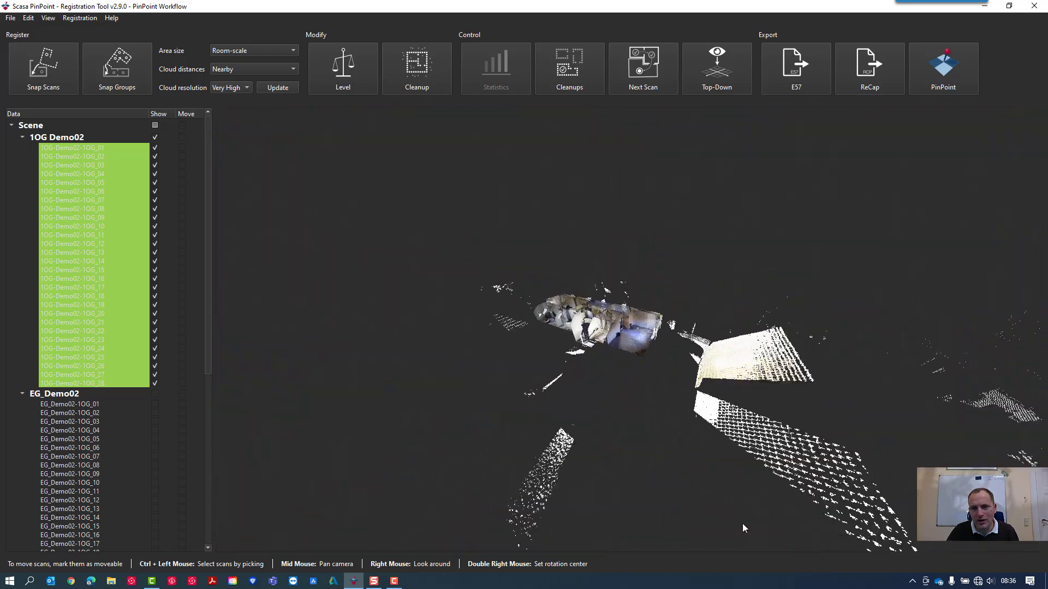
scroll(726, 470, up, 6)
scroll(688, 382, down, 4)
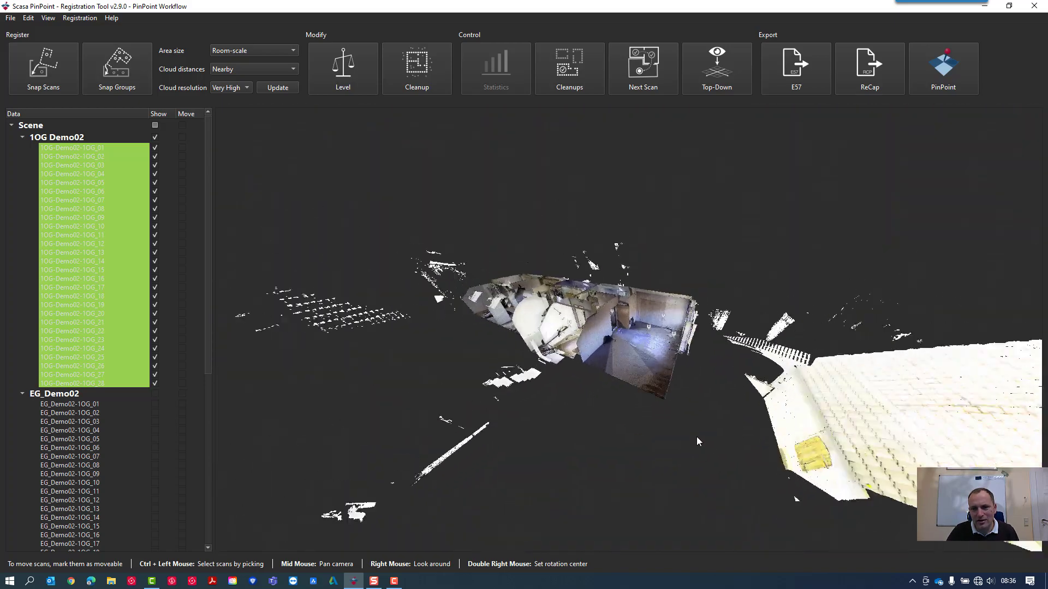
scroll(697, 432, up, 6)
scroll(696, 423, down, 4)
scroll(697, 434, up, 4)
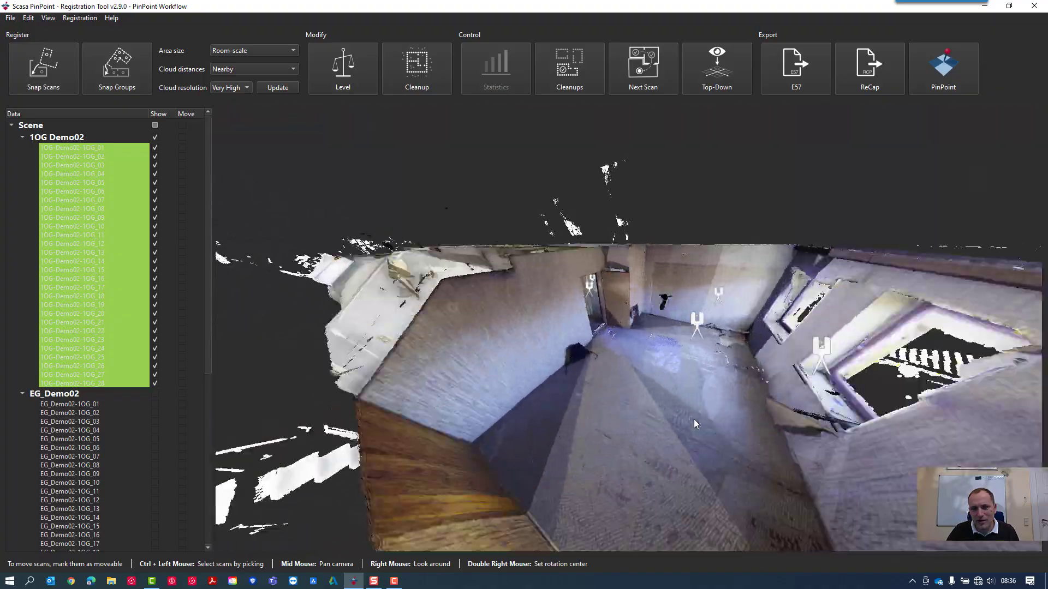
scroll(694, 424, down, 5)
scroll(695, 441, up, 6)
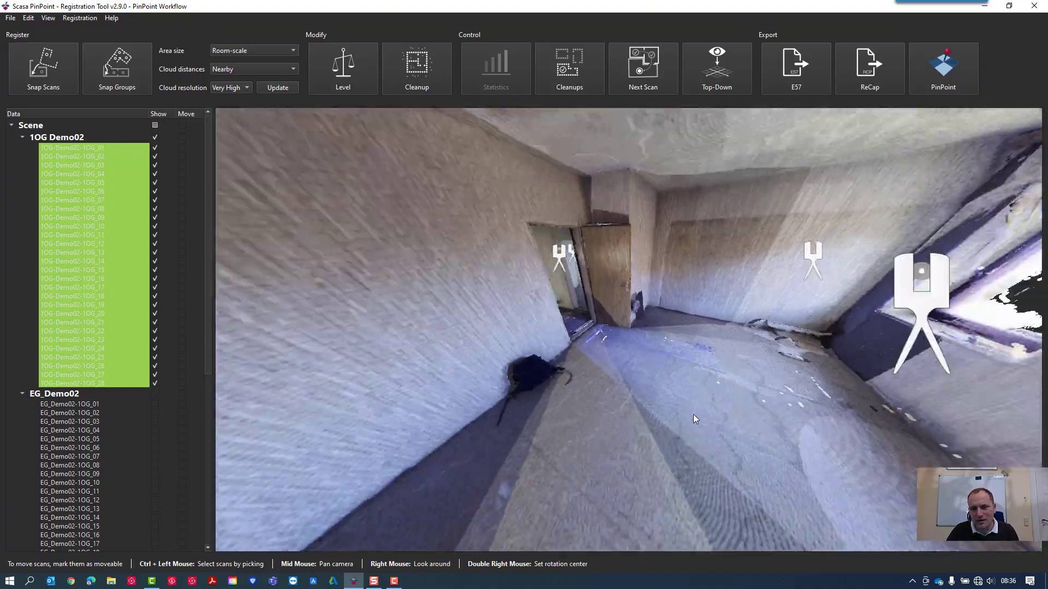
scroll(693, 415, up, 4)
scroll(692, 416, down, 3)
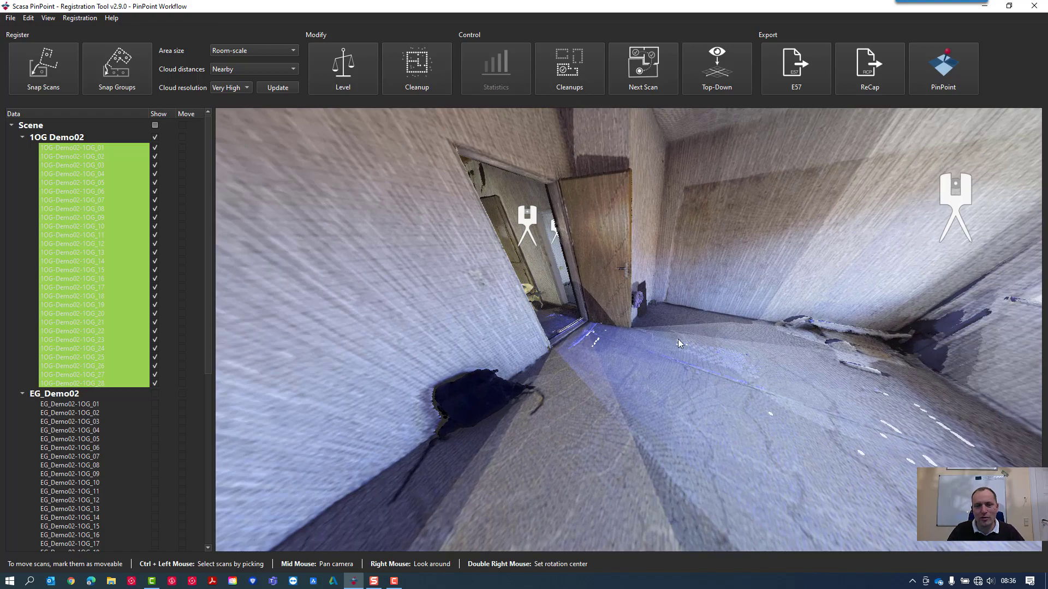
Step: Turn off backface culling for the 1OG Demo02 point cloud, viewed as a whole from outside
scroll(709, 327, up, 4)
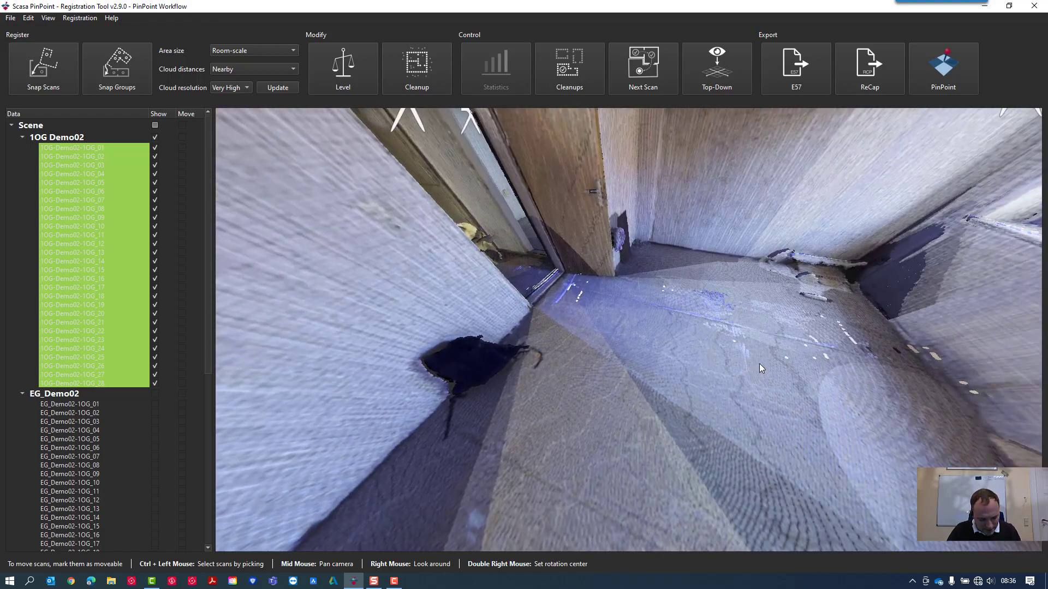
scroll(754, 329, down, 6)
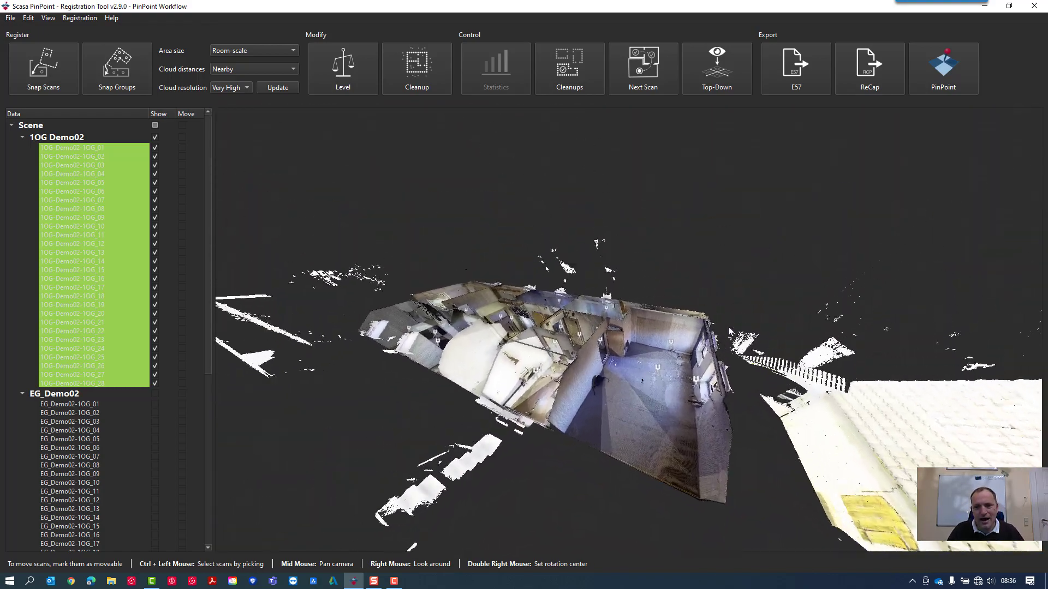
right_drag(728, 326, 662, 358)
right_drag(583, 418, 596, 309)
click(48, 19)
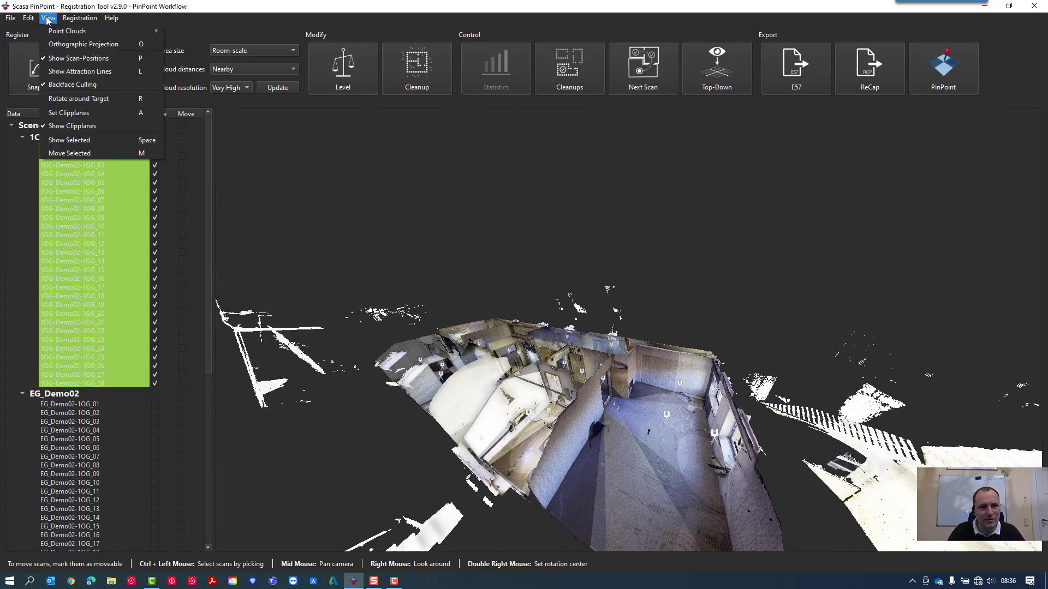
click(66, 86)
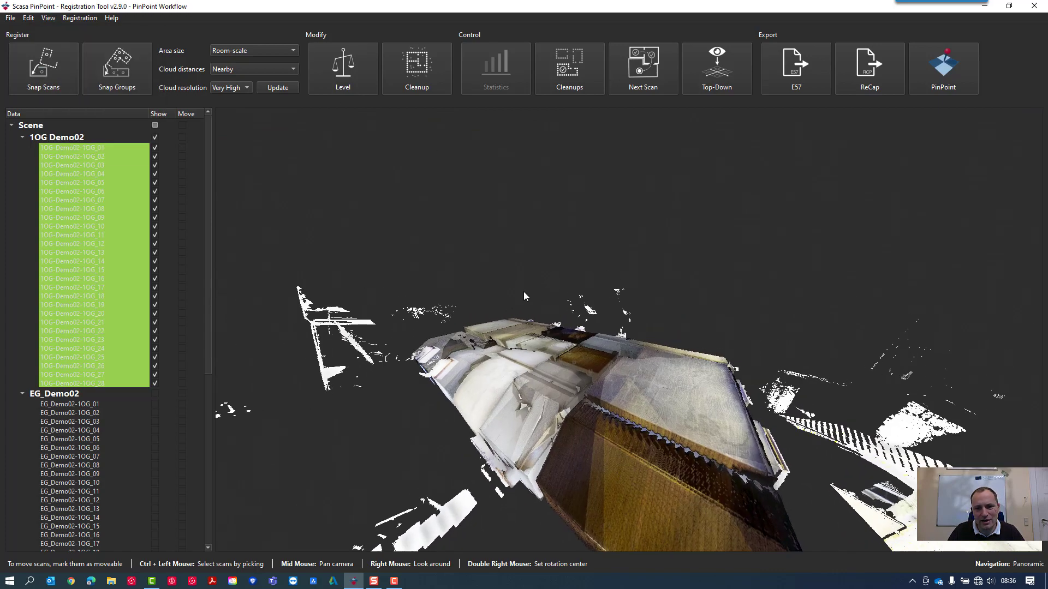
Step: Place a horizontal clipplane through the 1OG Demo02 building so that its ceilings are cut away
right_drag(580, 207, 596, 242)
click(50, 19)
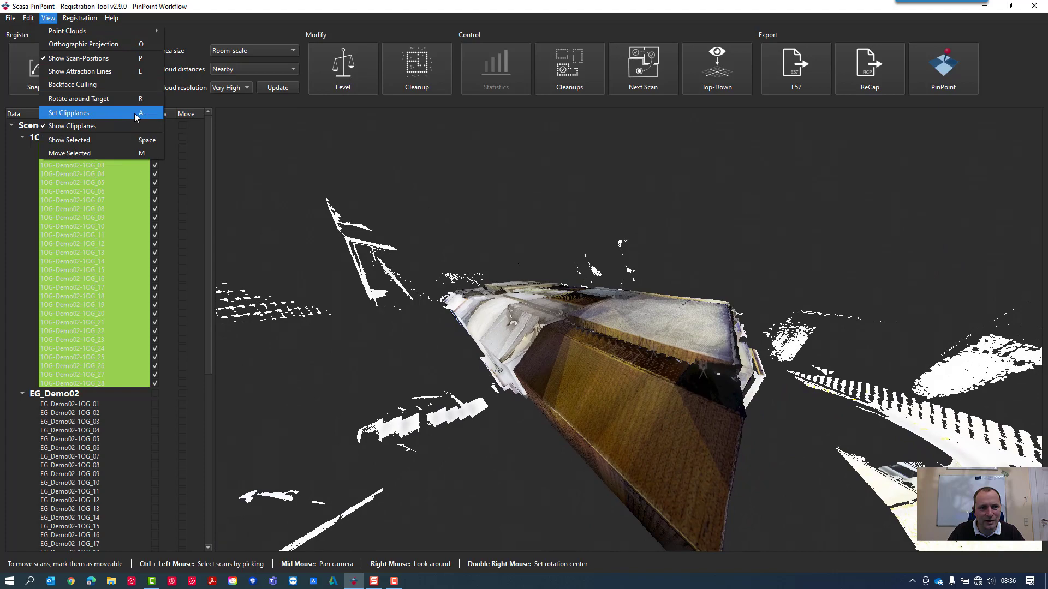
click(123, 112)
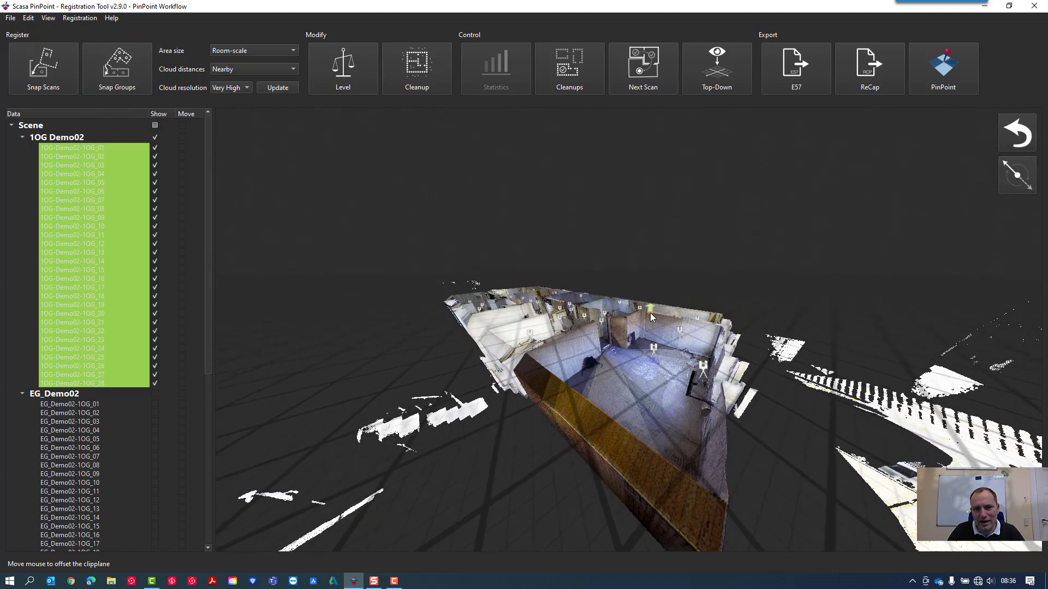
click(649, 310)
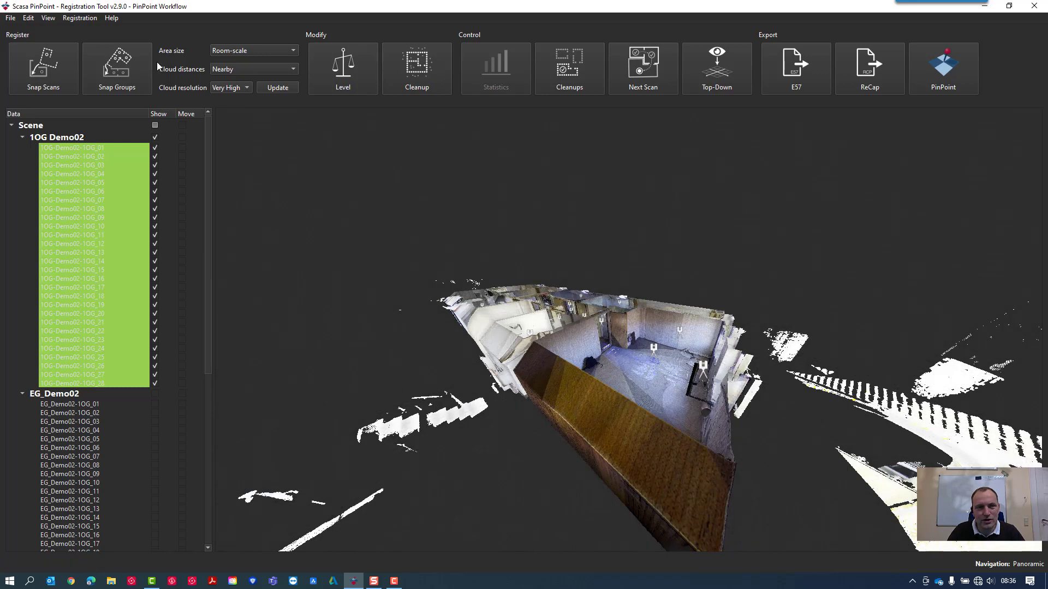
Step: Add a second horizontal clipplane with reversed cutting direction that removes the floors of 1OG Demo02
click(49, 18)
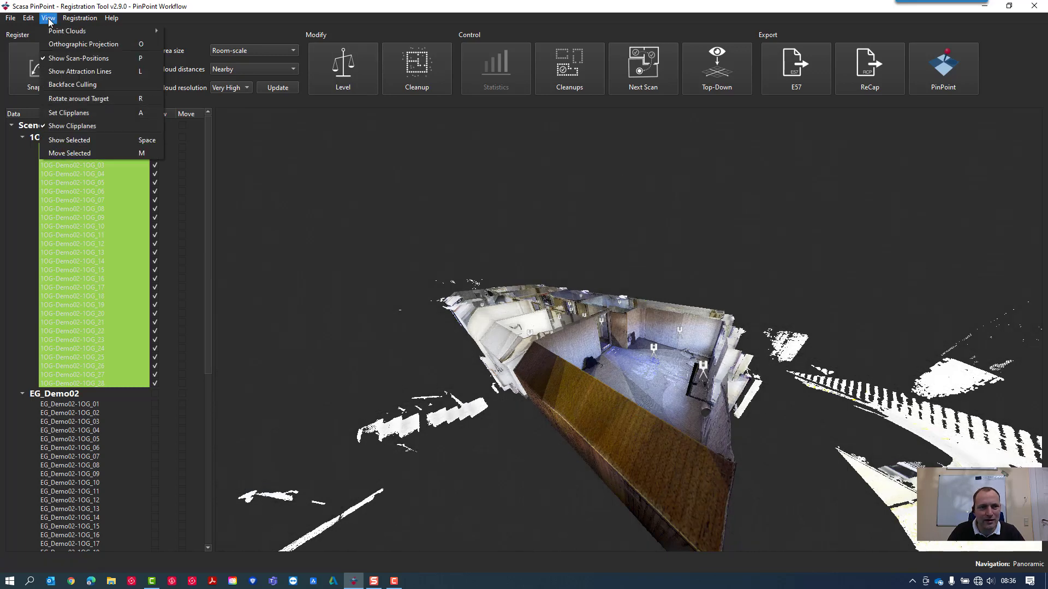
click(76, 113)
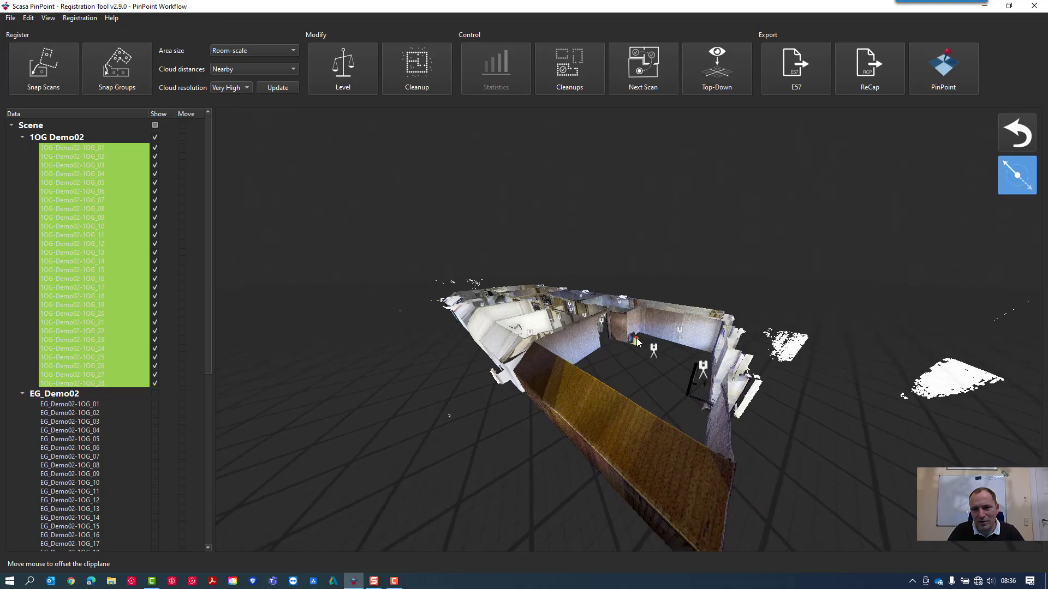
click(636, 339)
Step: Examine the clipped 1OG Demo02 floor plan from above in orthographic projection, and return to perspective projection
drag(620, 267, 687, 310)
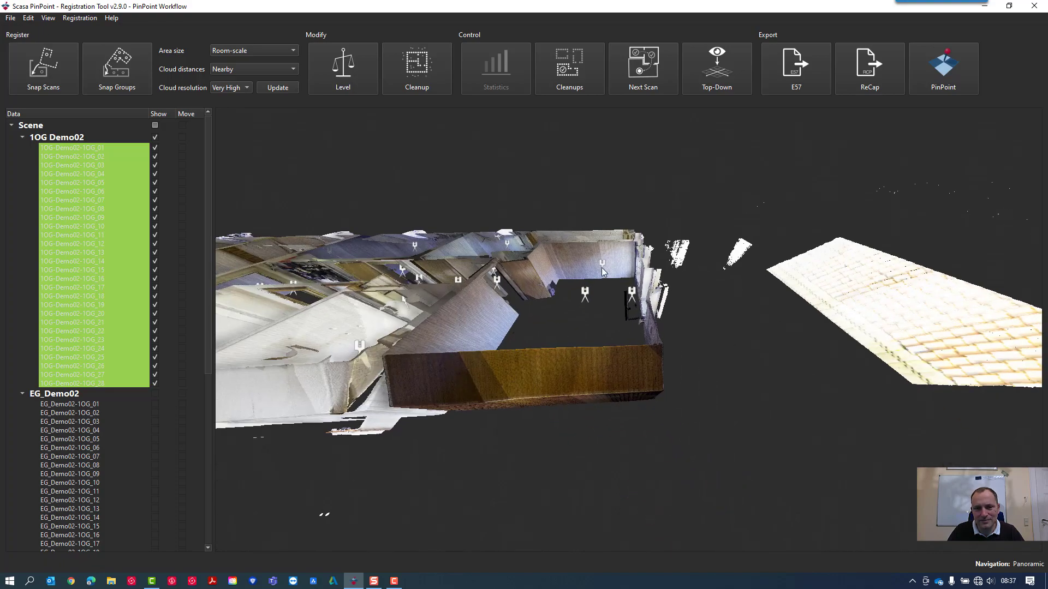
drag(601, 268, 644, 295)
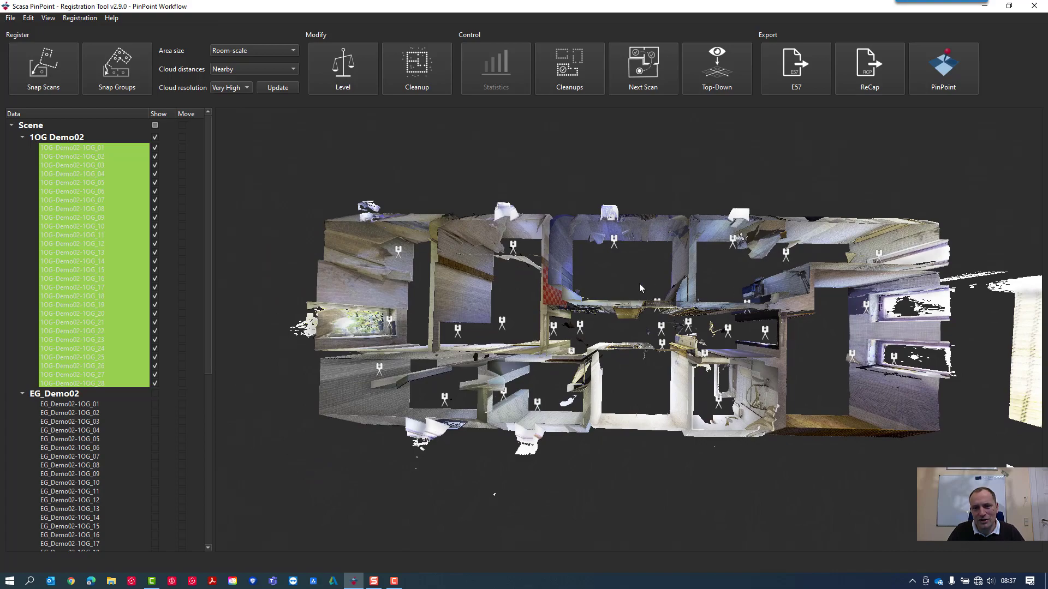
mouse_move(606, 302)
middle_down()
mouse_move(699, 310)
mouse_move(527, 310)
mouse_move(615, 304)
middle_up()
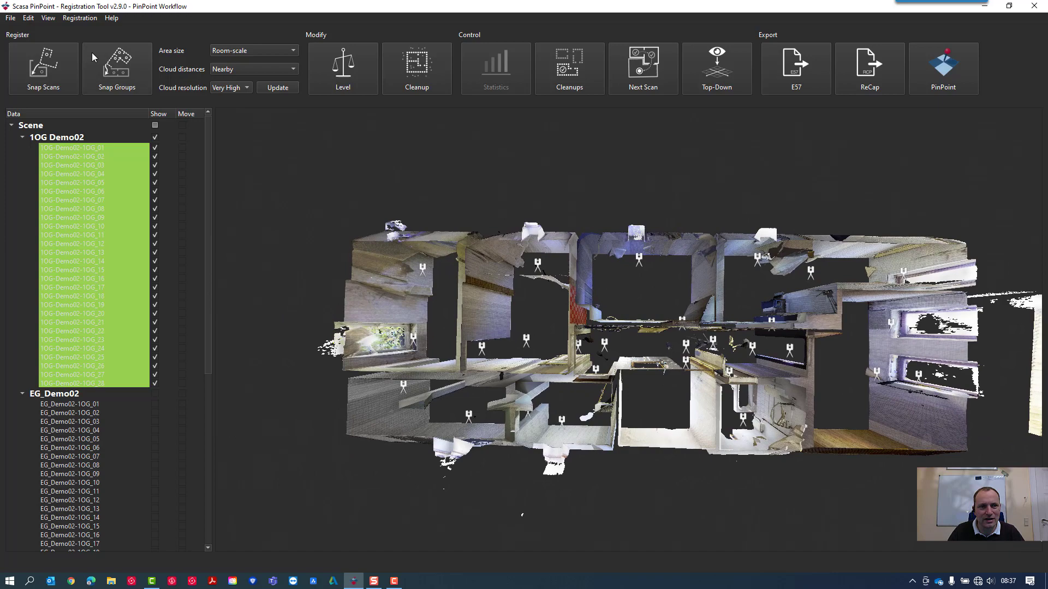
click(48, 20)
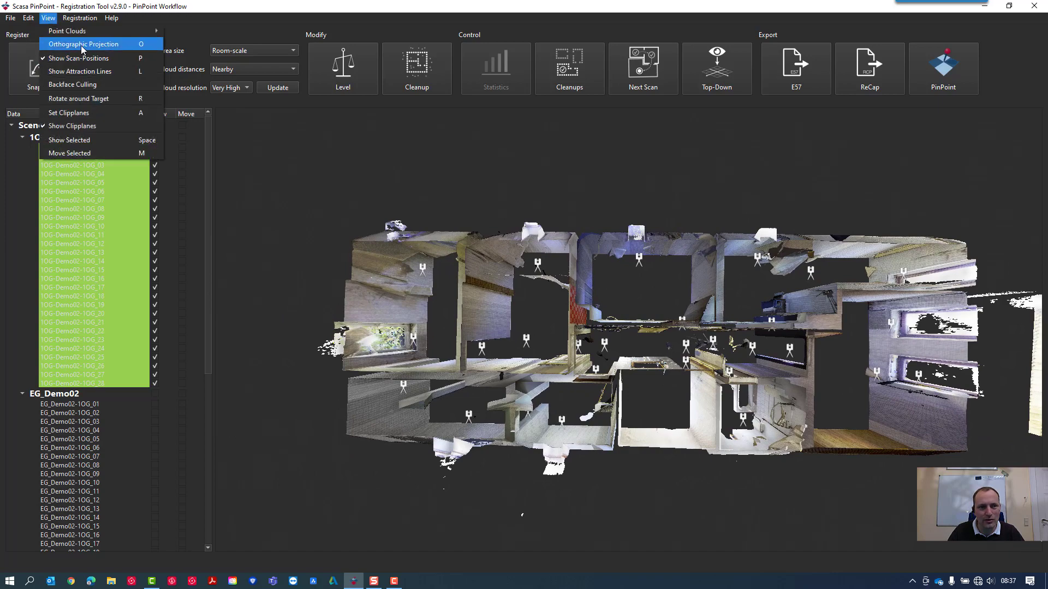
click(108, 45)
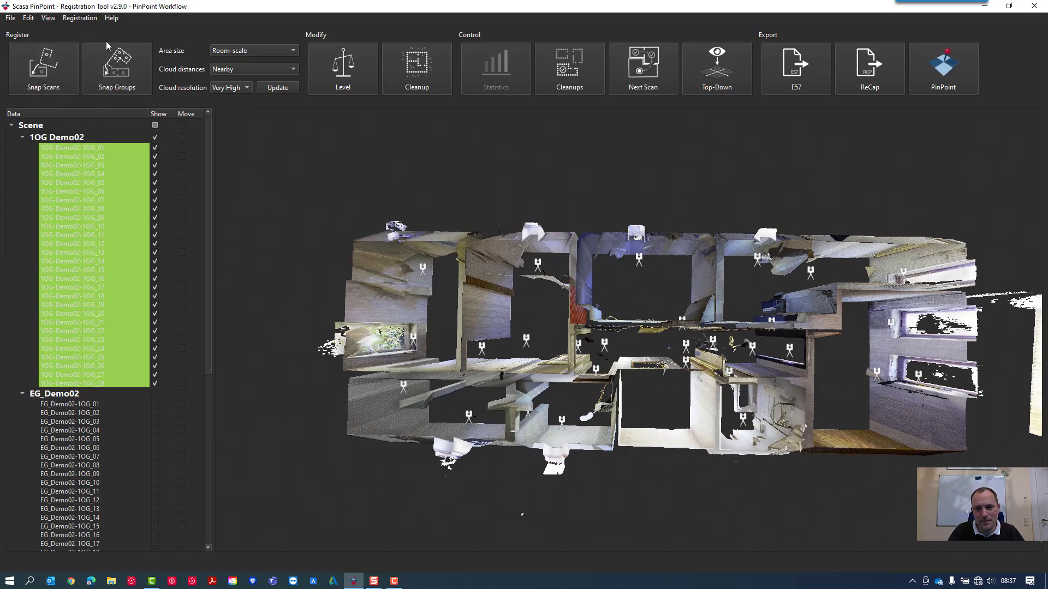
scroll(566, 307, up, 10)
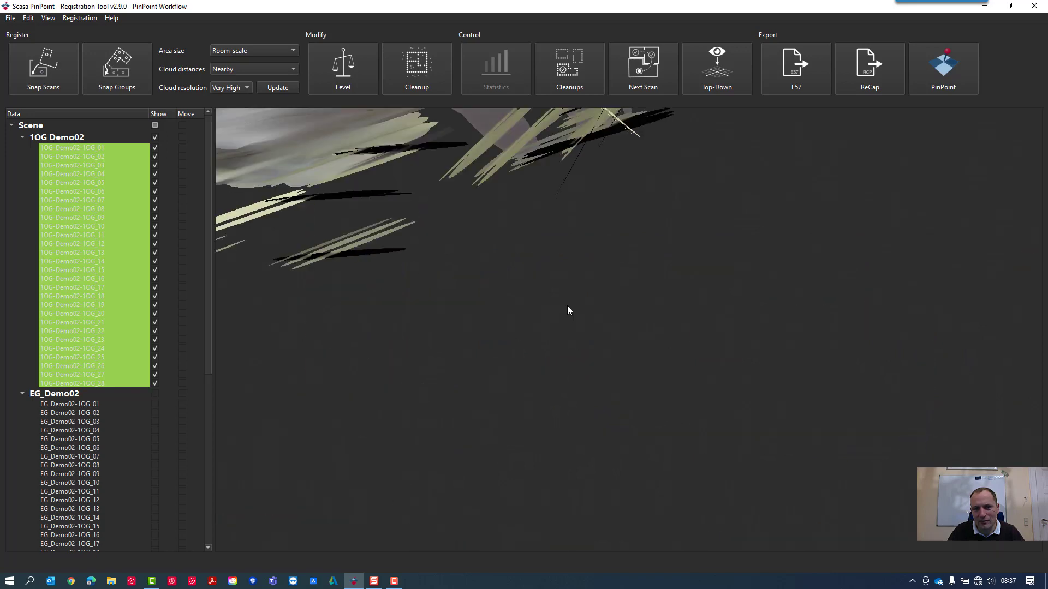
scroll(567, 305, down, 12)
mouse_move(633, 307)
middle_down()
mouse_move(594, 310)
mouse_move(640, 303)
middle_up()
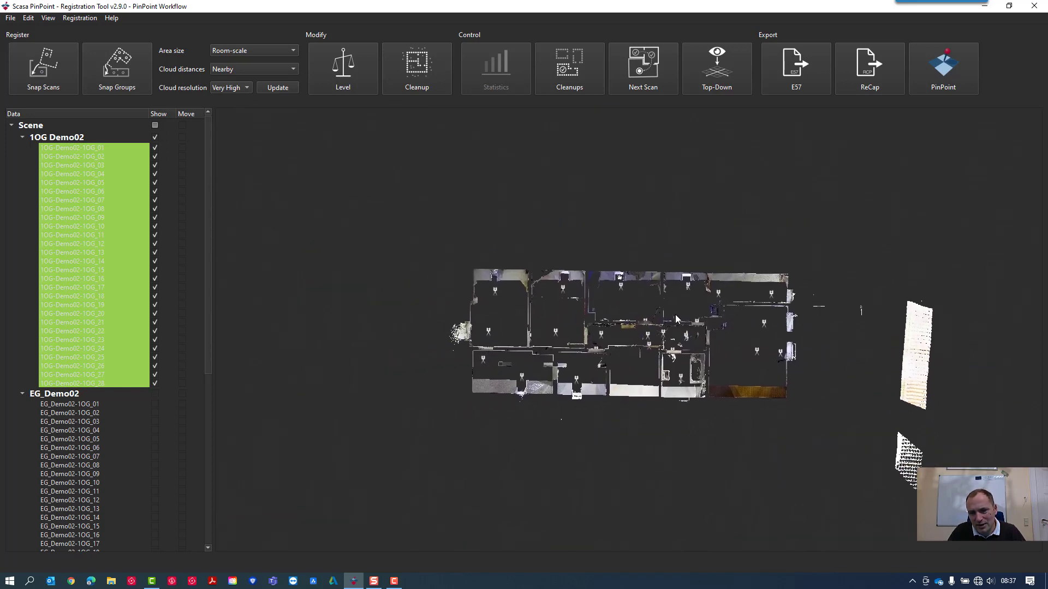
click(48, 18)
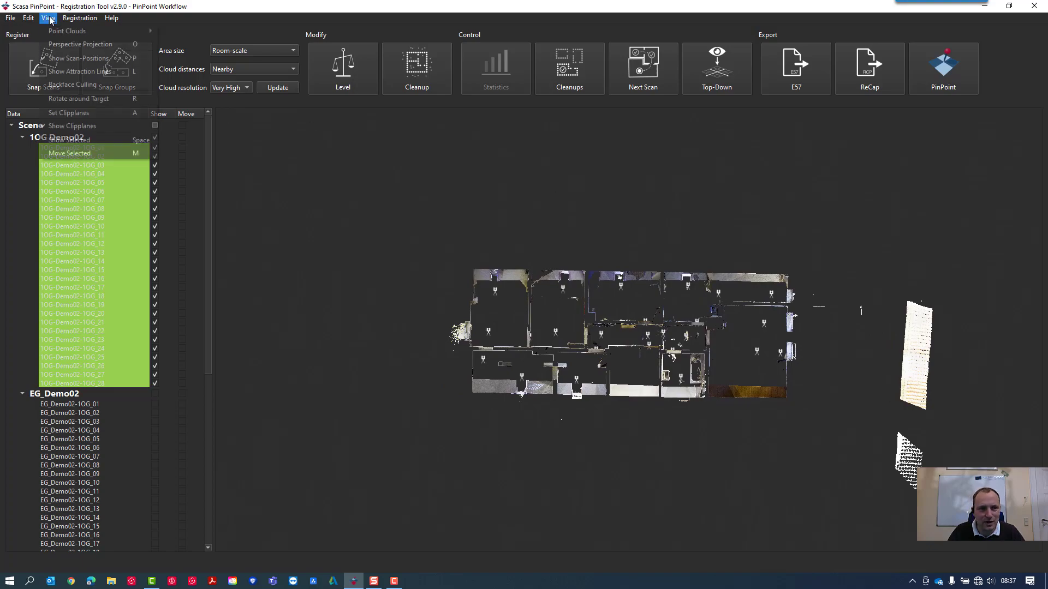
click(59, 44)
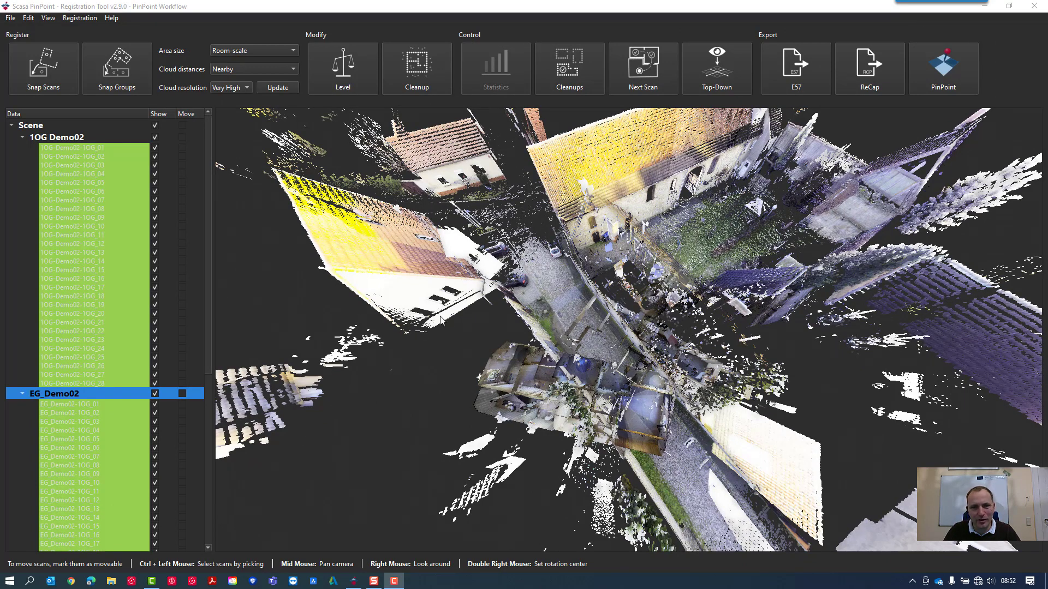
Step: Hide all scans of the Fassade_Demo2 group
scroll(202, 332, down, 10)
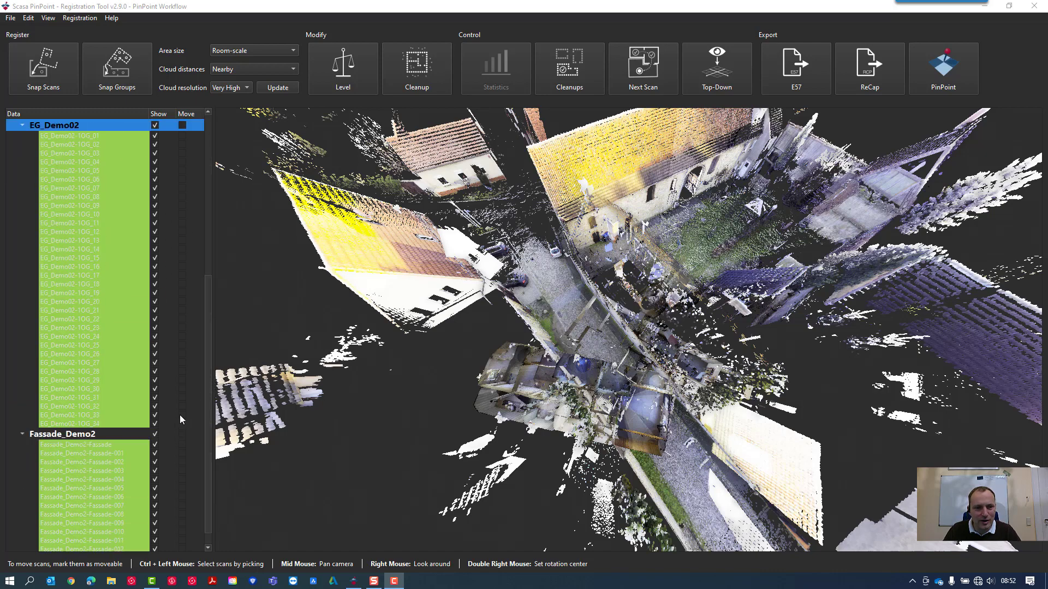
click(155, 434)
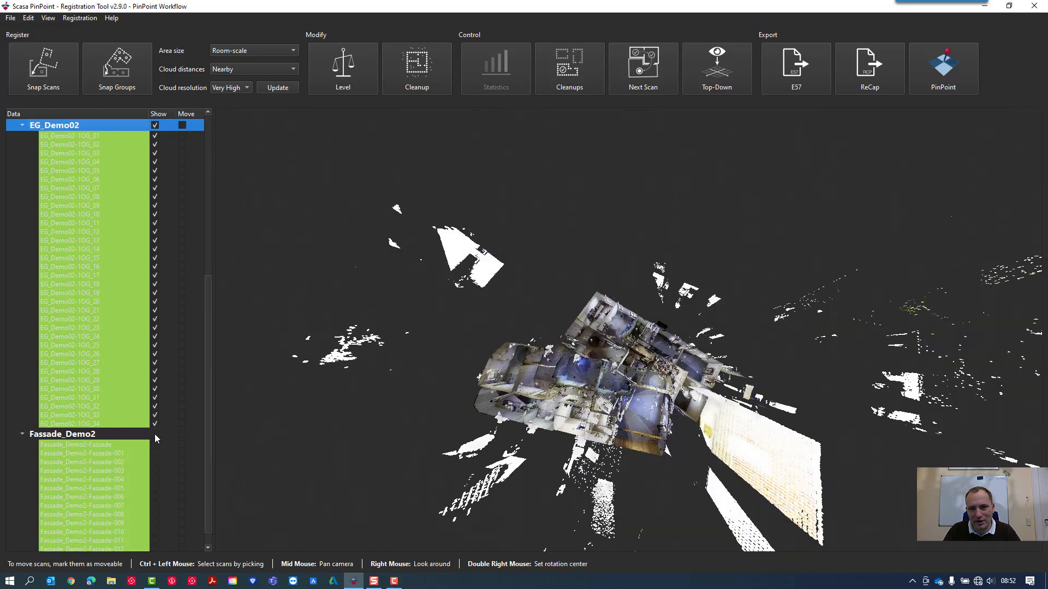
Step: Mark the EG_Demo02 group as movable and shift it horizontally clear of the 1OG Demo02 building
scroll(619, 376, up, 3)
scroll(589, 379, down, 3)
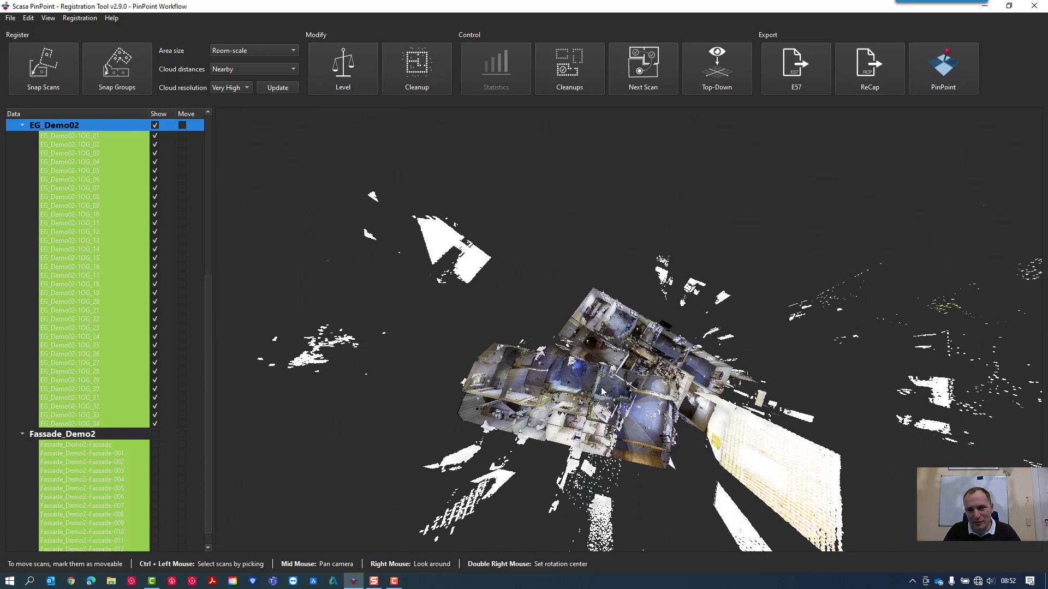
scroll(602, 391, down, 1)
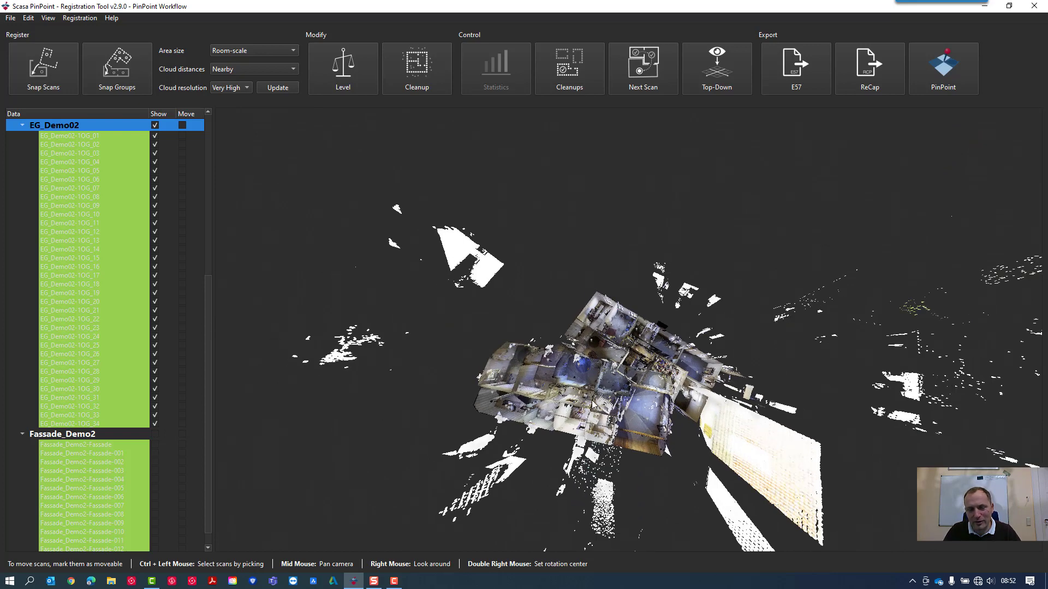
click(183, 126)
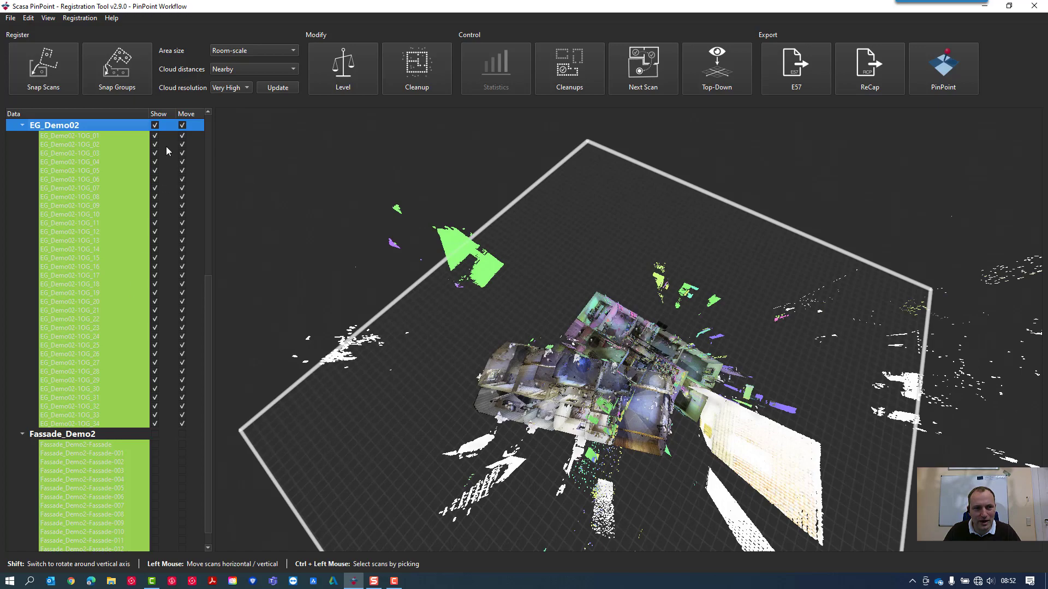
drag(509, 317, 583, 278)
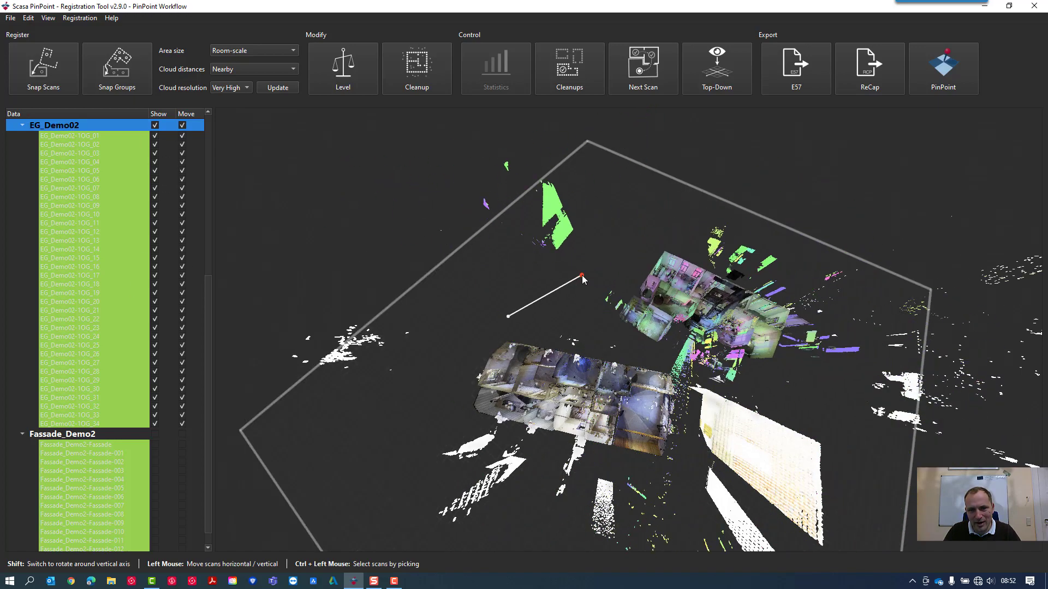
Step: Pick the EG_Demo02-1OG_01 scan position in the point cloud and show only that scan
scroll(739, 359, up, 5)
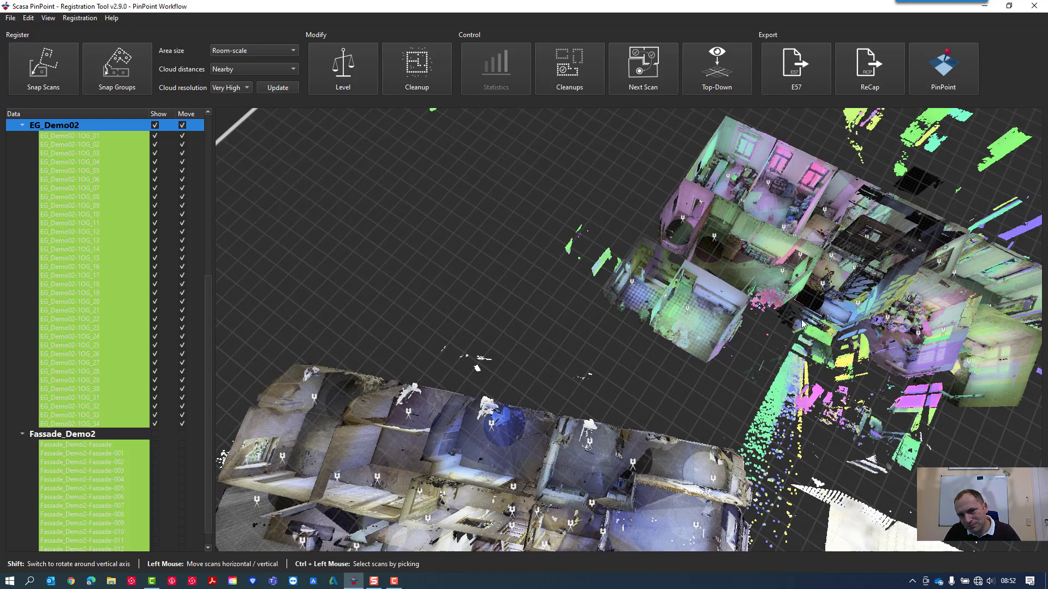
middle_drag(809, 318, 653, 407)
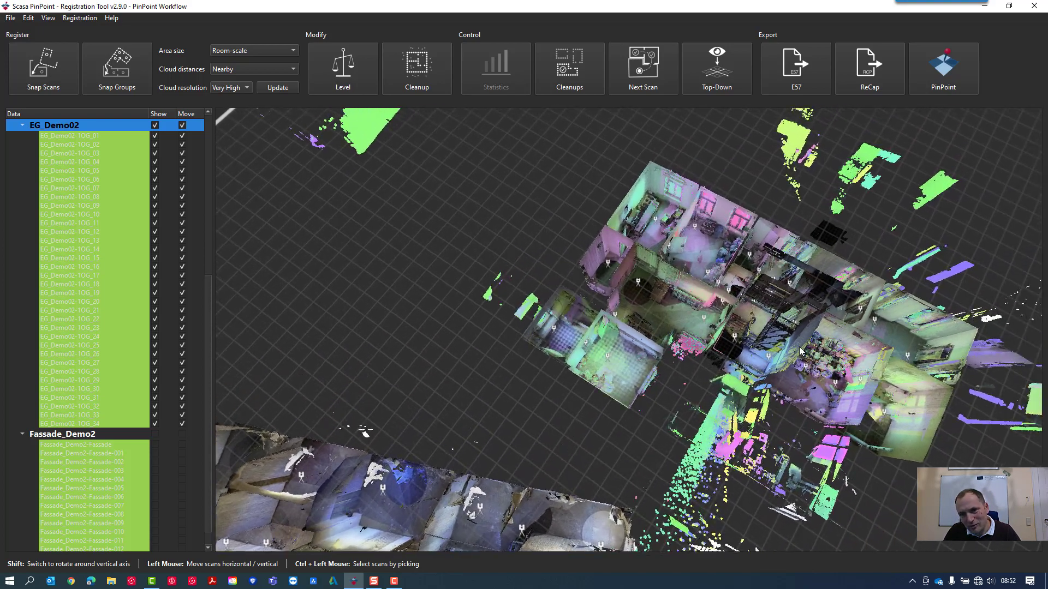
scroll(800, 351, up, 2)
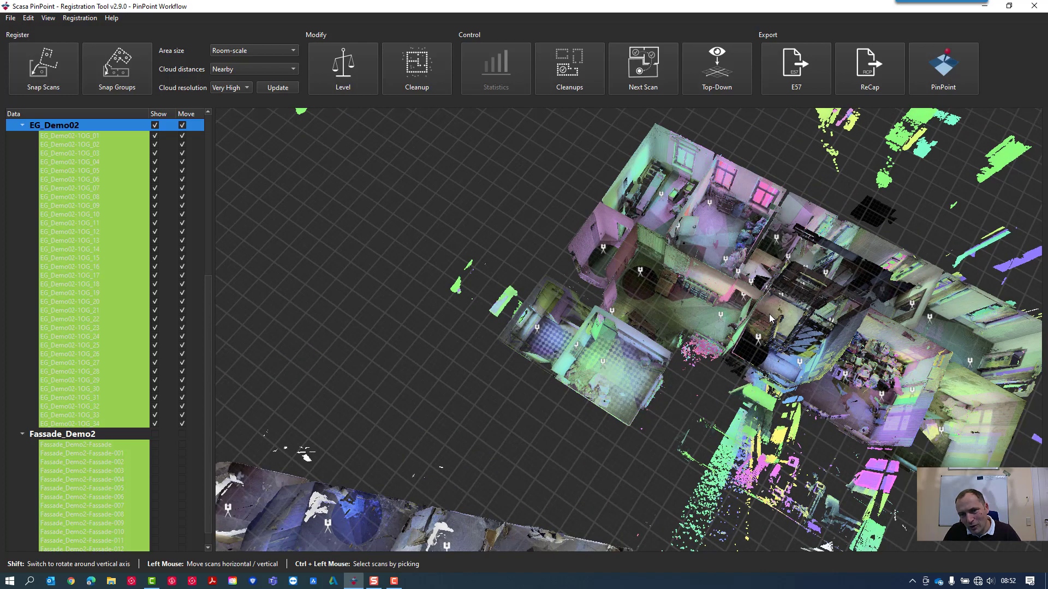
ctrl+click(800, 364)
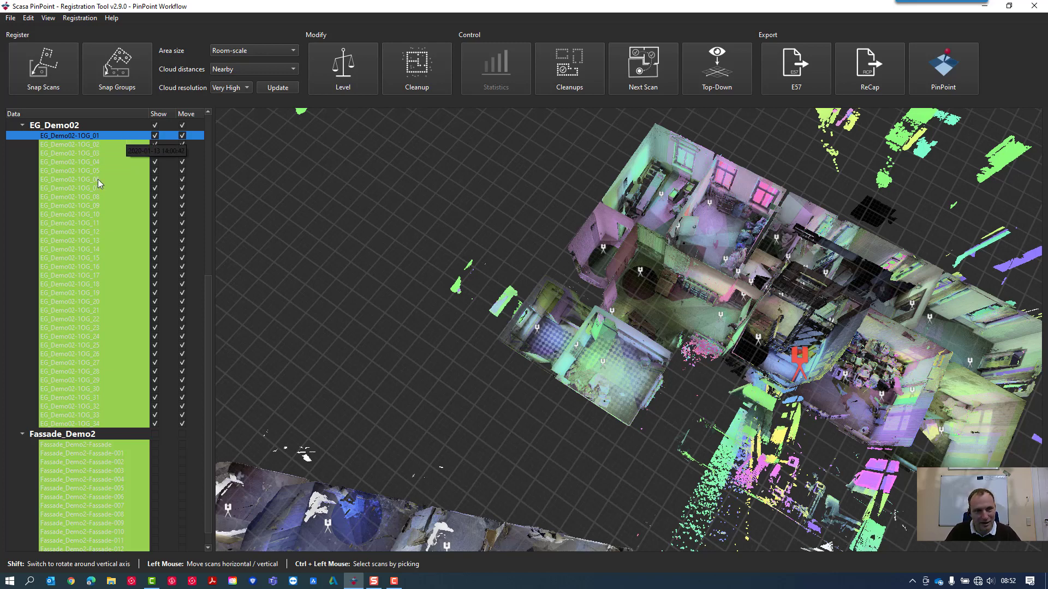
double_click(122, 137)
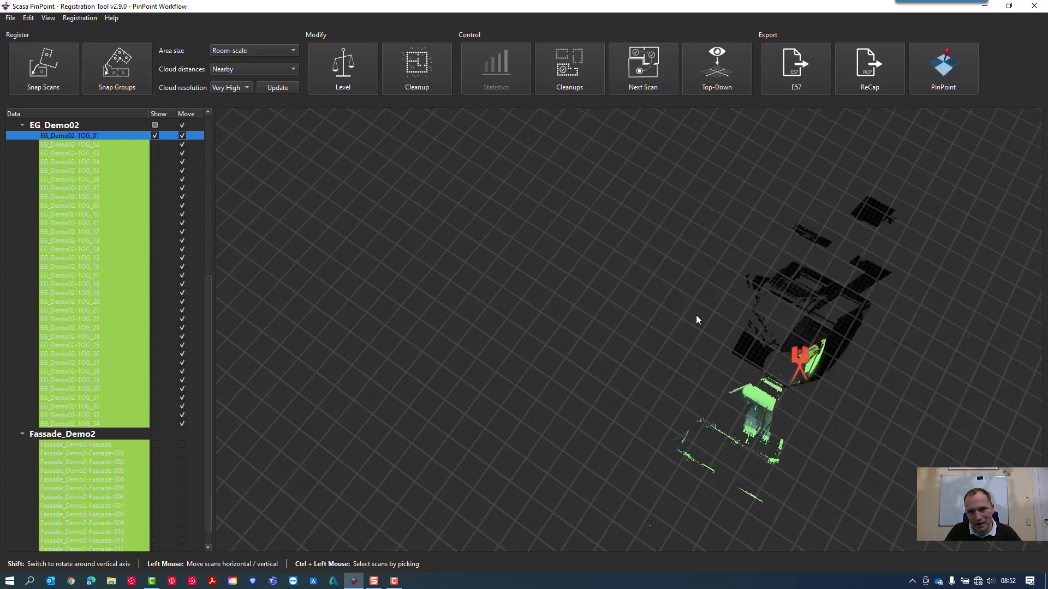
Step: Show the complete 1OG Demo02 group alongside the isolated EG_Demo02-1OG_01 scan
middle_drag(745, 371, 705, 347)
drag(674, 341, 754, 358)
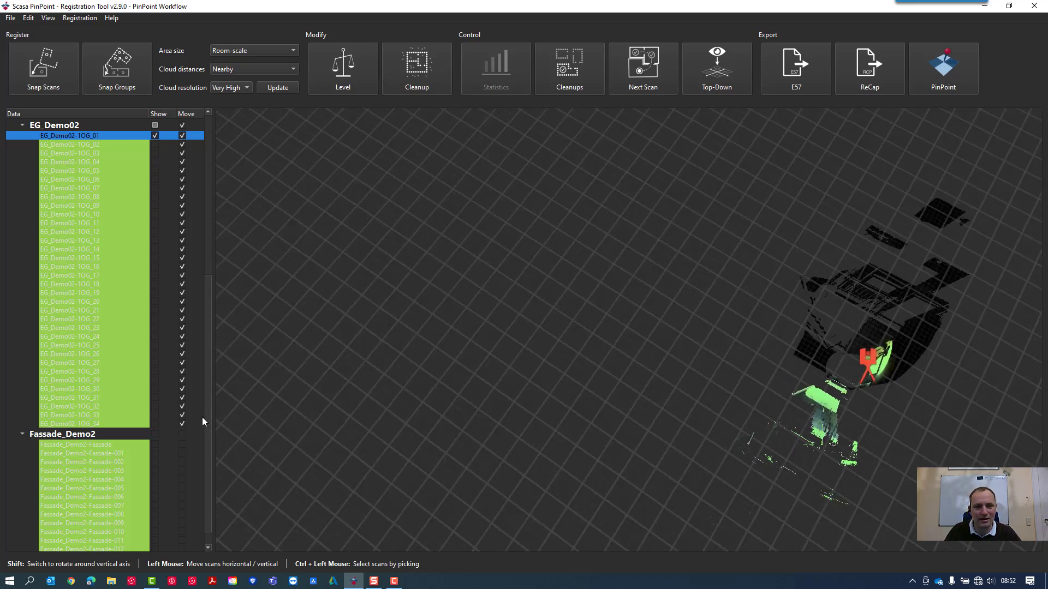
scroll(203, 426, down, 1)
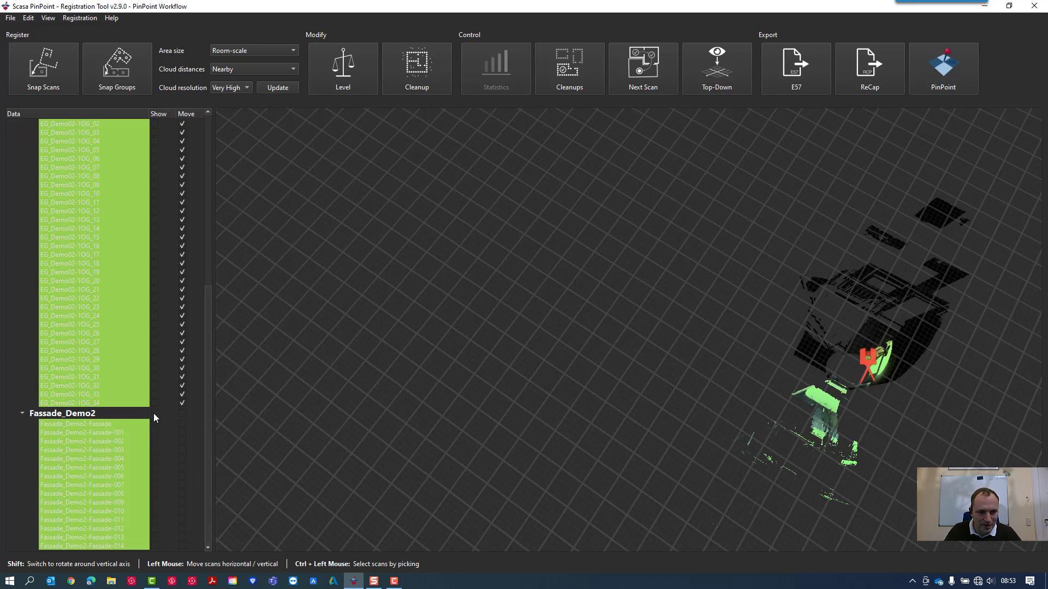
scroll(143, 315, up, 10)
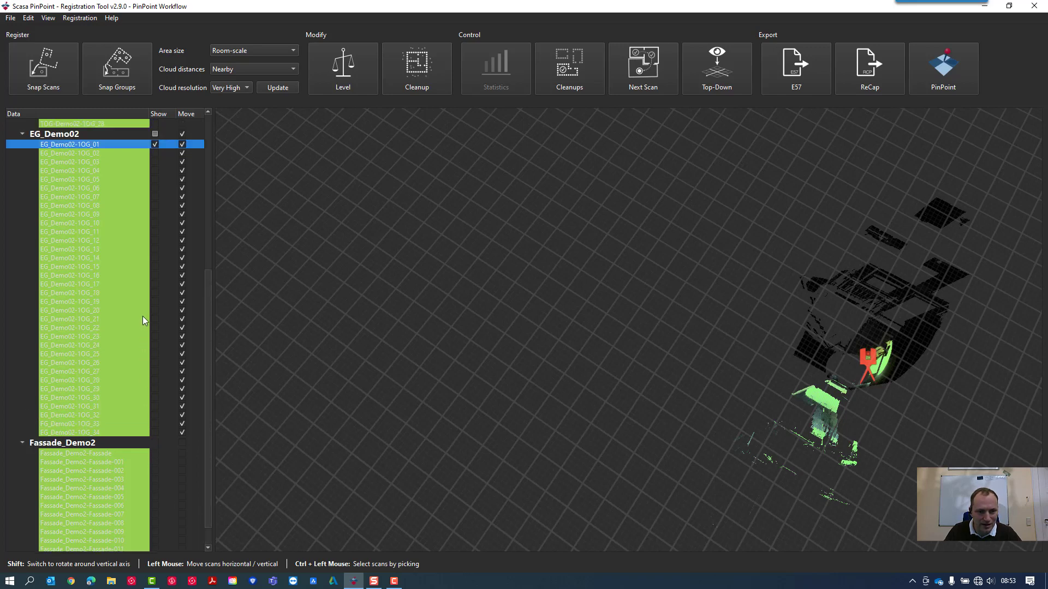
click(155, 137)
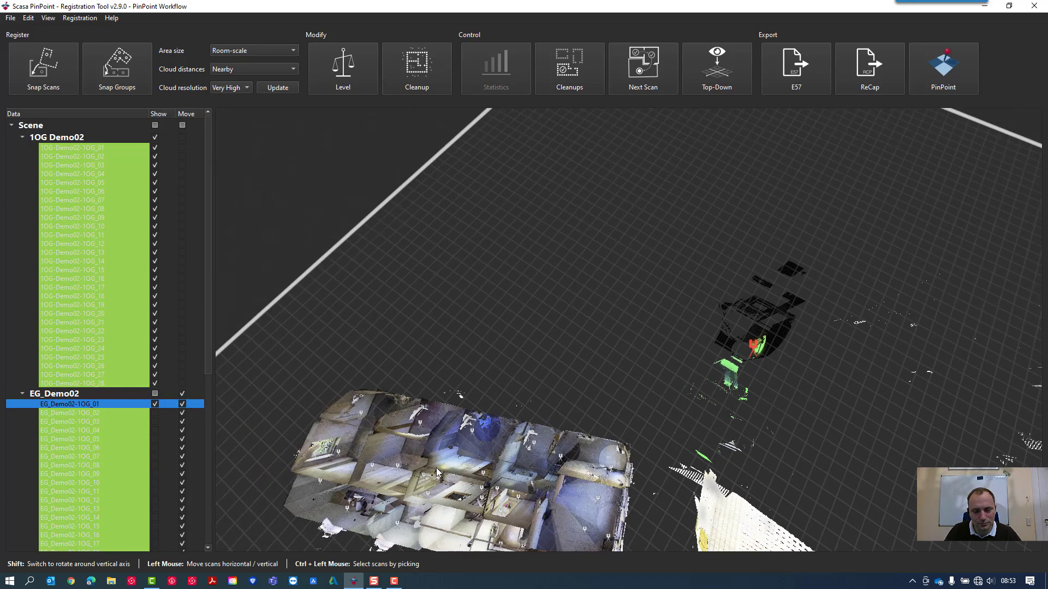
Step: Pick the 1OG-Demo02-1OG_28 scan position at the stairwell and hide all other scans of the 1OG Demo02 group
scroll(492, 360, down, 4)
scroll(579, 375, up, 5)
middle_drag(580, 377, 591, 418)
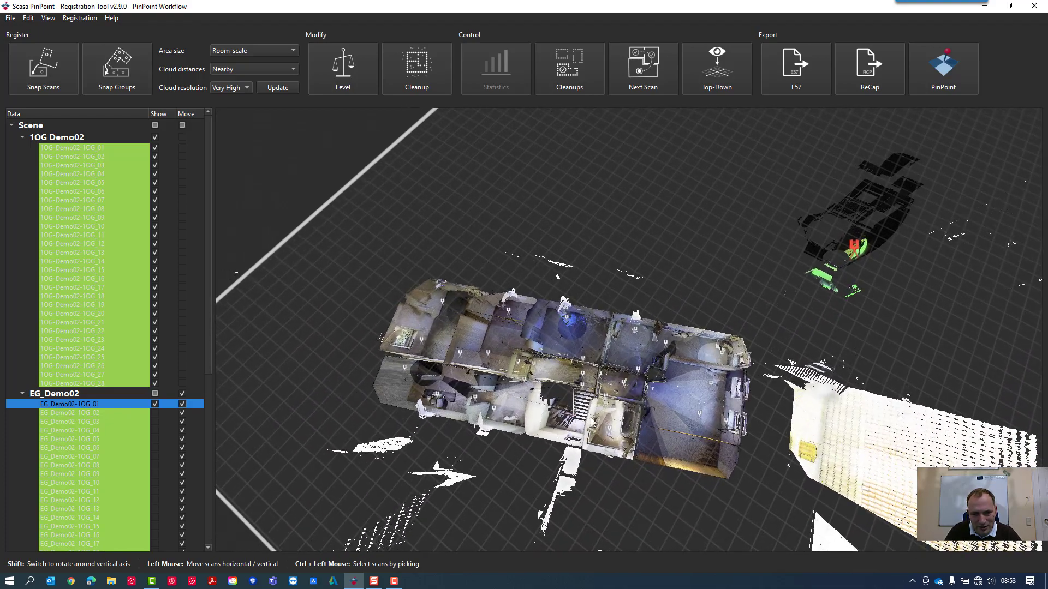
scroll(573, 420, up, 5)
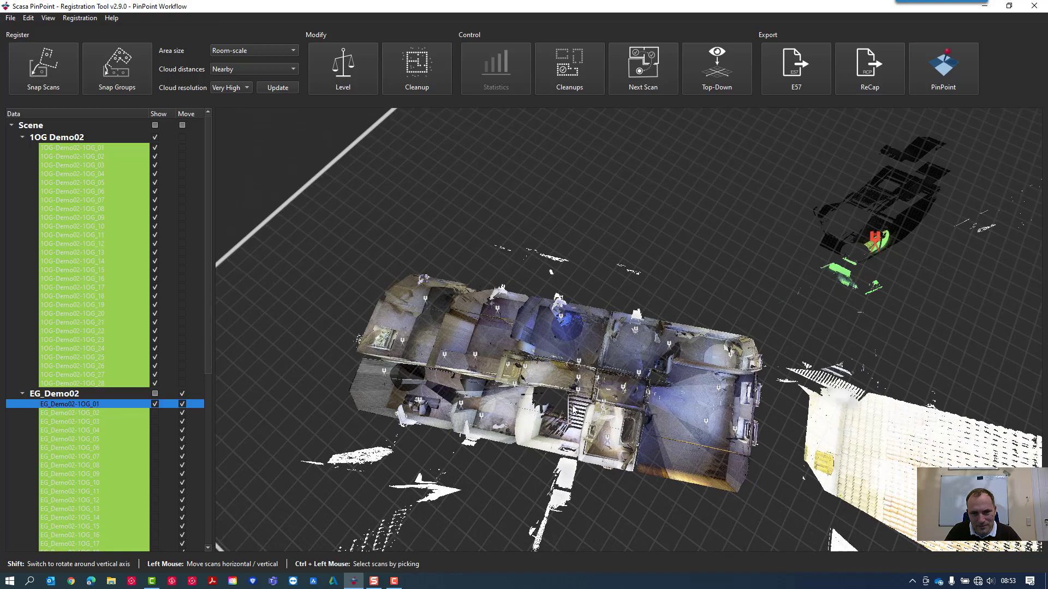
middle_drag(620, 407, 632, 401)
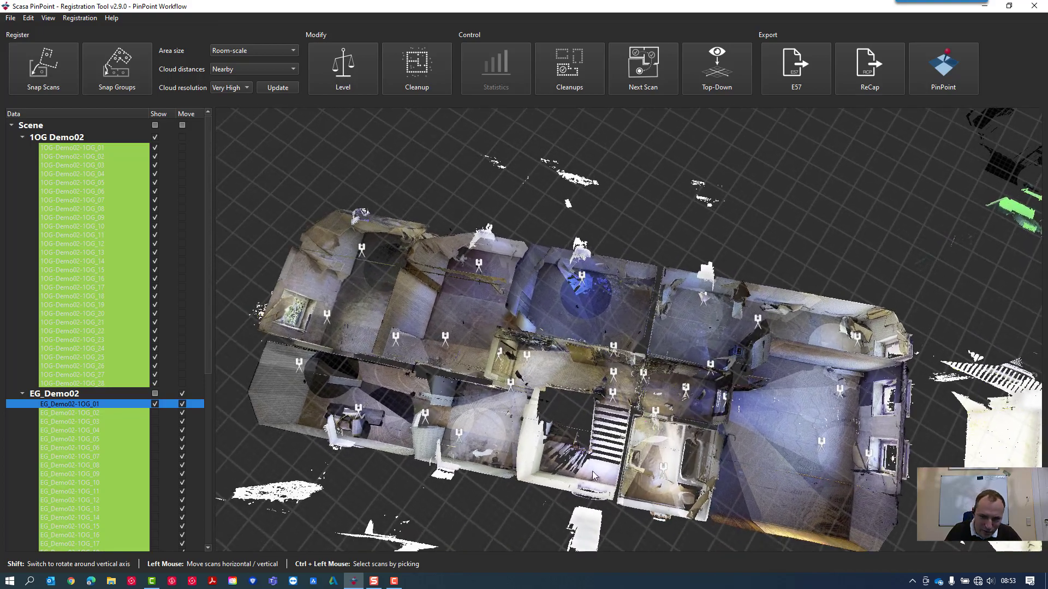
ctrl+click(612, 400)
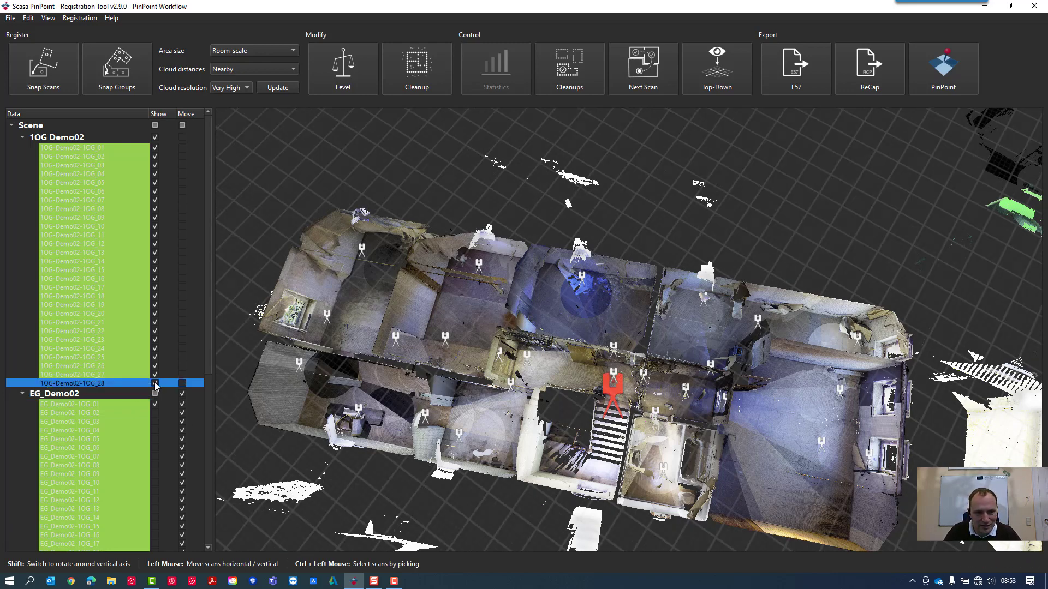
click(155, 138)
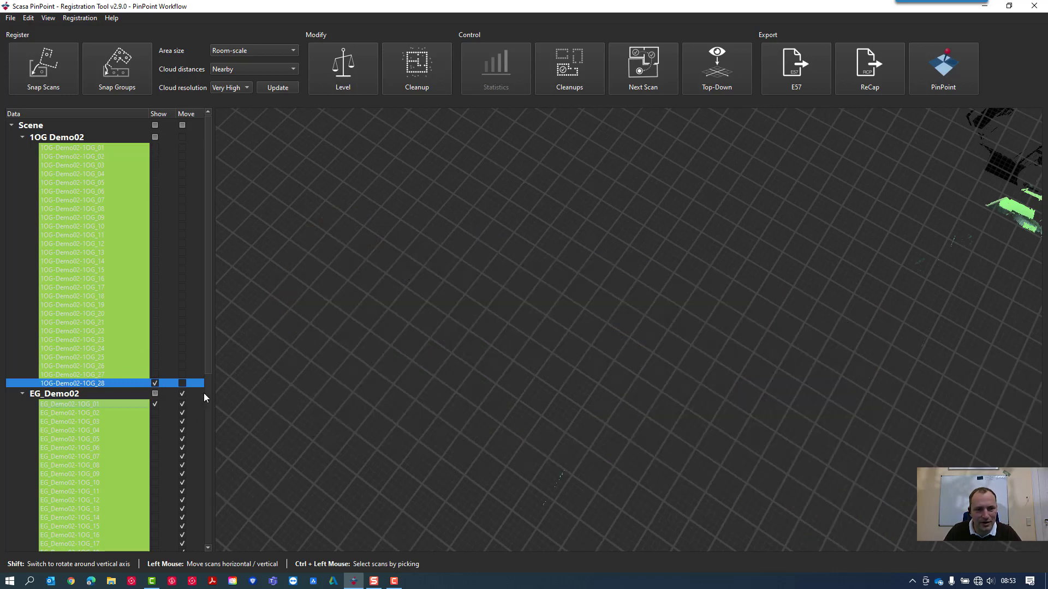
Step: Switch the view to orthographic projection with both stairwell scans in sight
scroll(371, 391, down, 3)
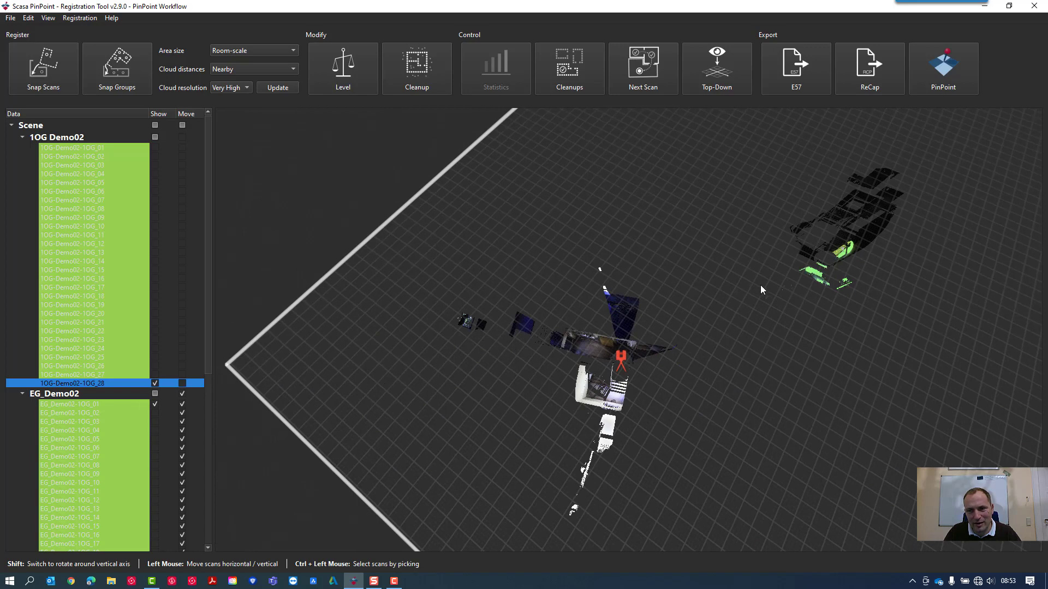
scroll(667, 346, up, 3)
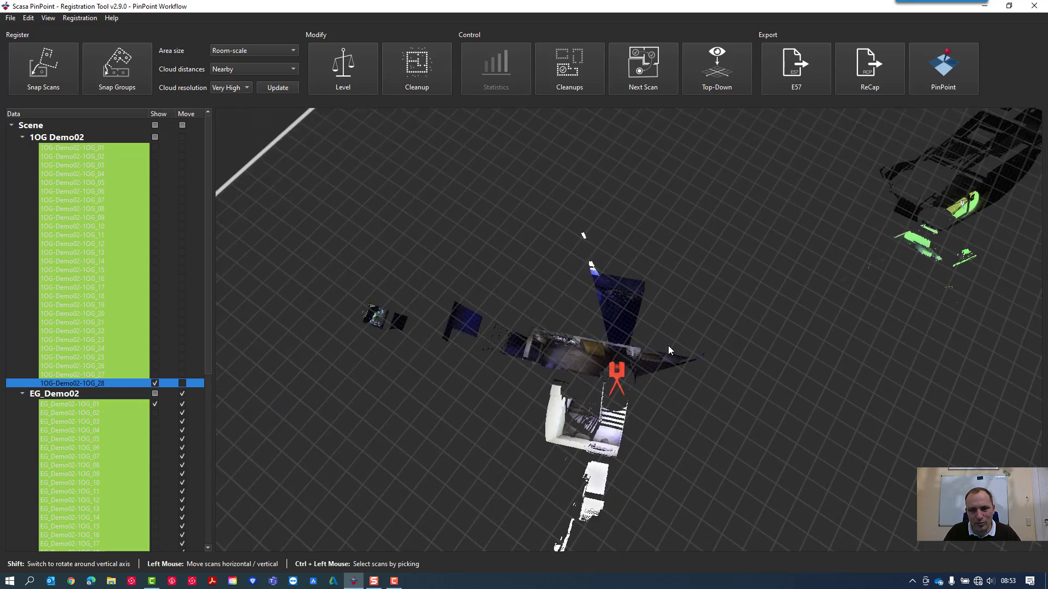
scroll(188, 323, down, 5)
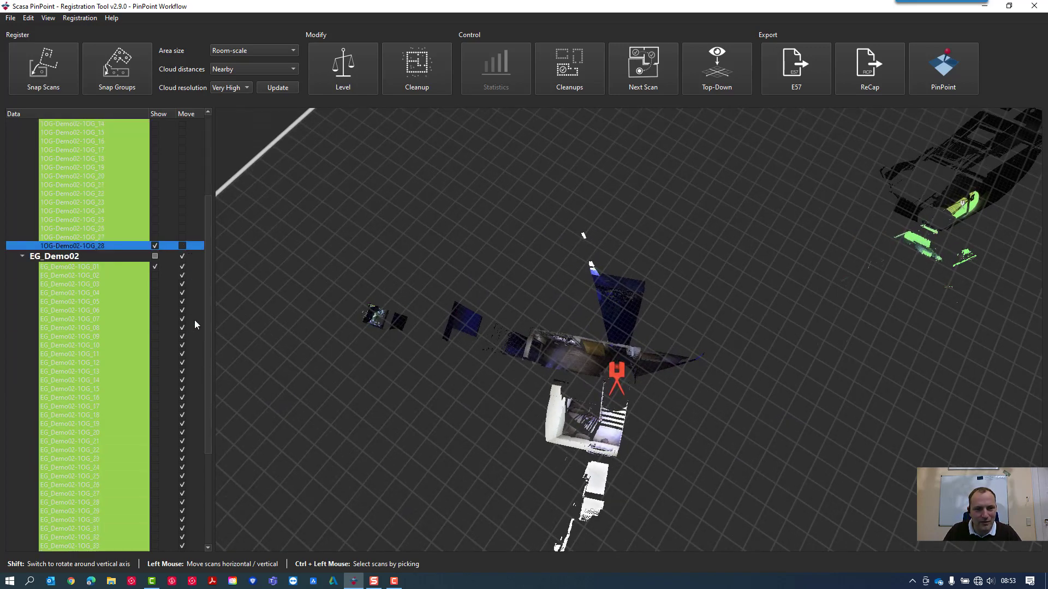
scroll(195, 320, up, 5)
click(48, 18)
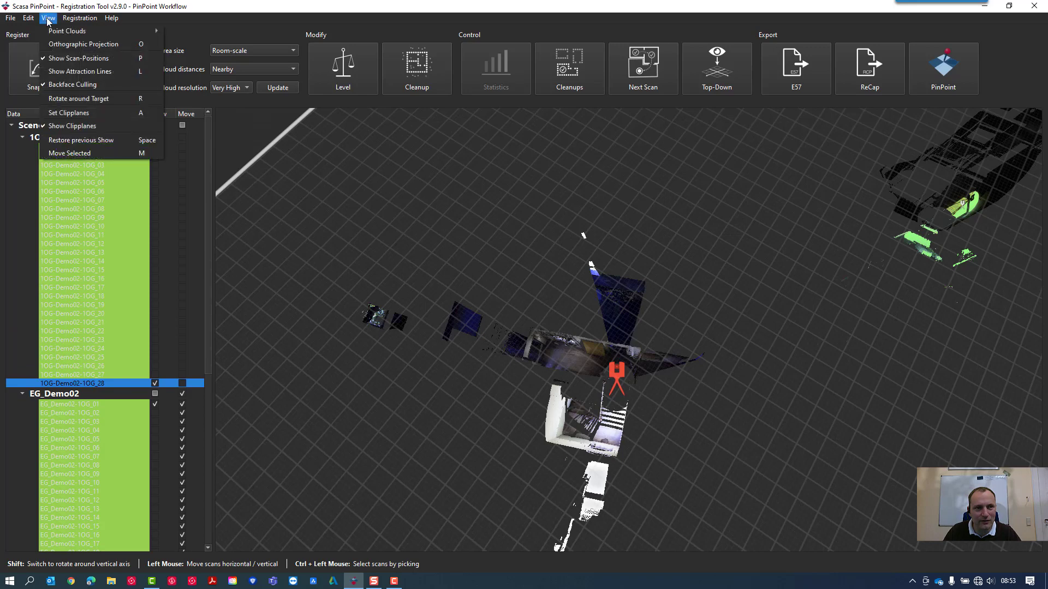
click(70, 44)
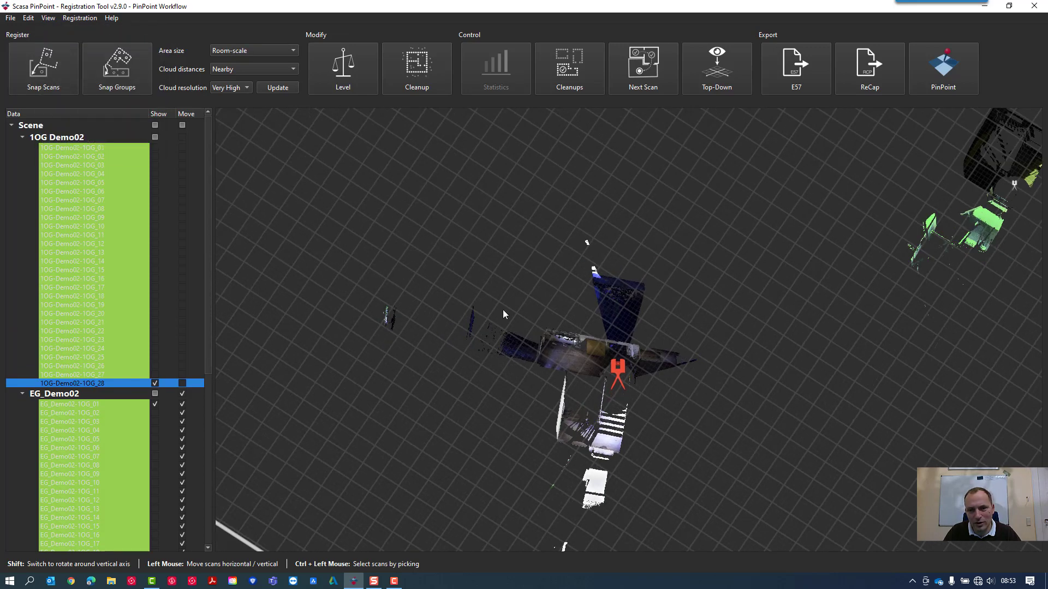
Step: Move and rotate the EG_Demo02 group so its stairwell lines up with the 1OG-Demo02-1OG_28 scan, checking the alignment from the side
drag(849, 302, 578, 512)
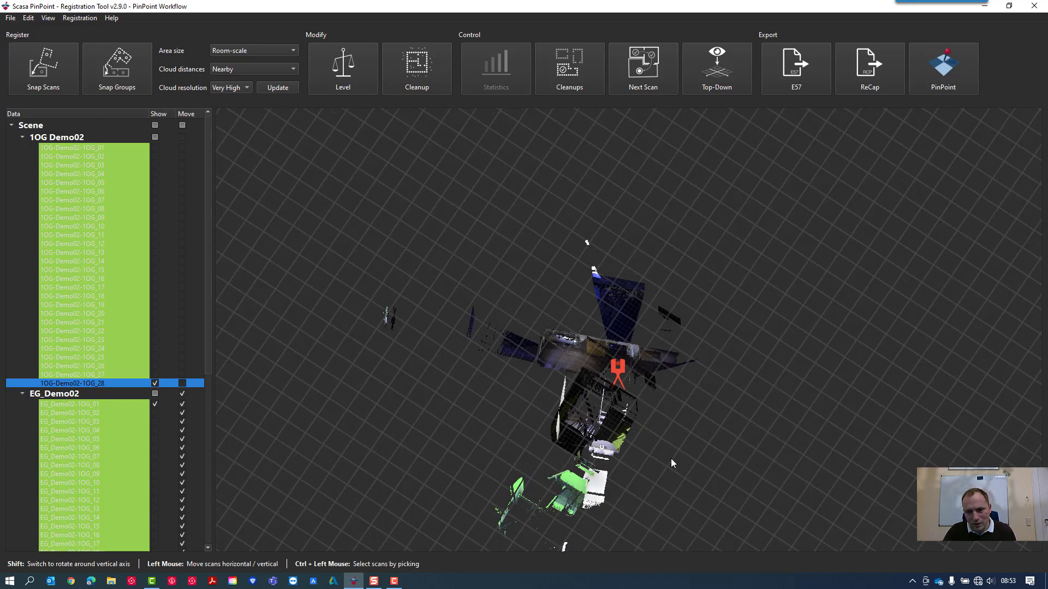
drag(670, 468, 694, 414)
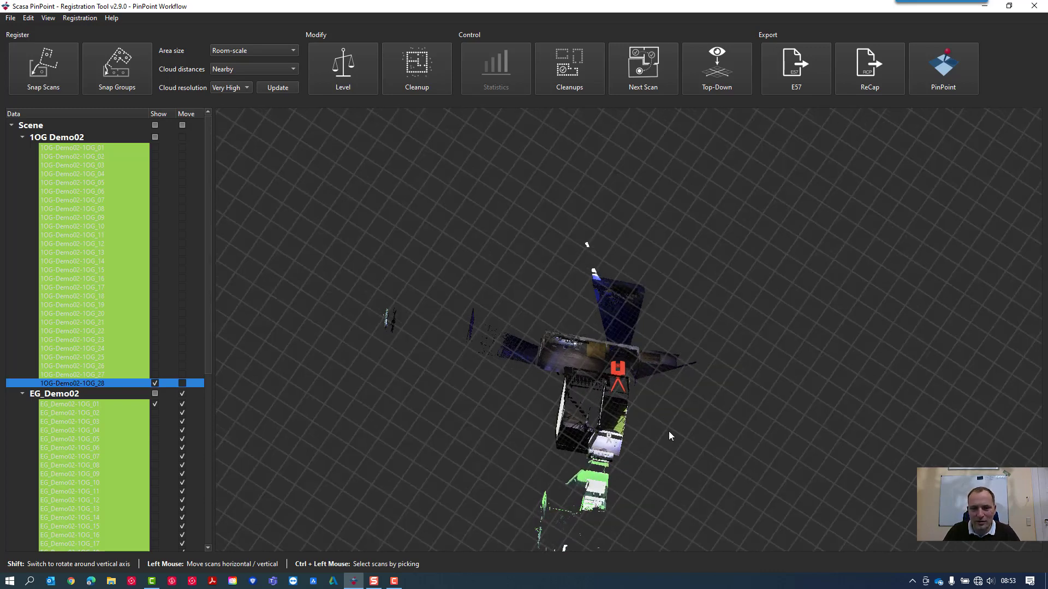
middle_drag(670, 454, 657, 376)
scroll(636, 321, up, 3)
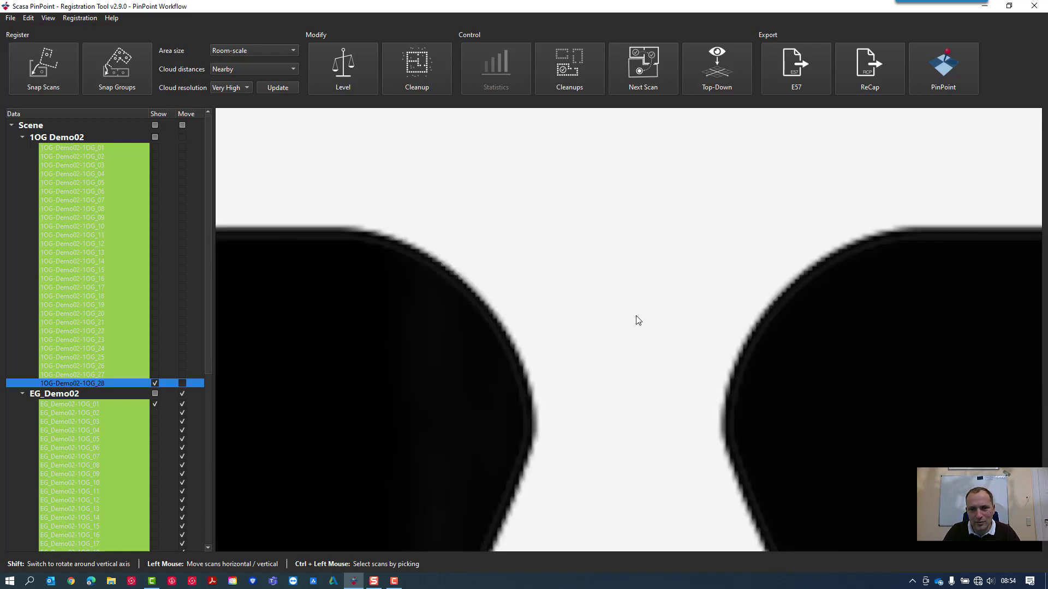
scroll(636, 321, down, 5)
scroll(637, 320, up, 3)
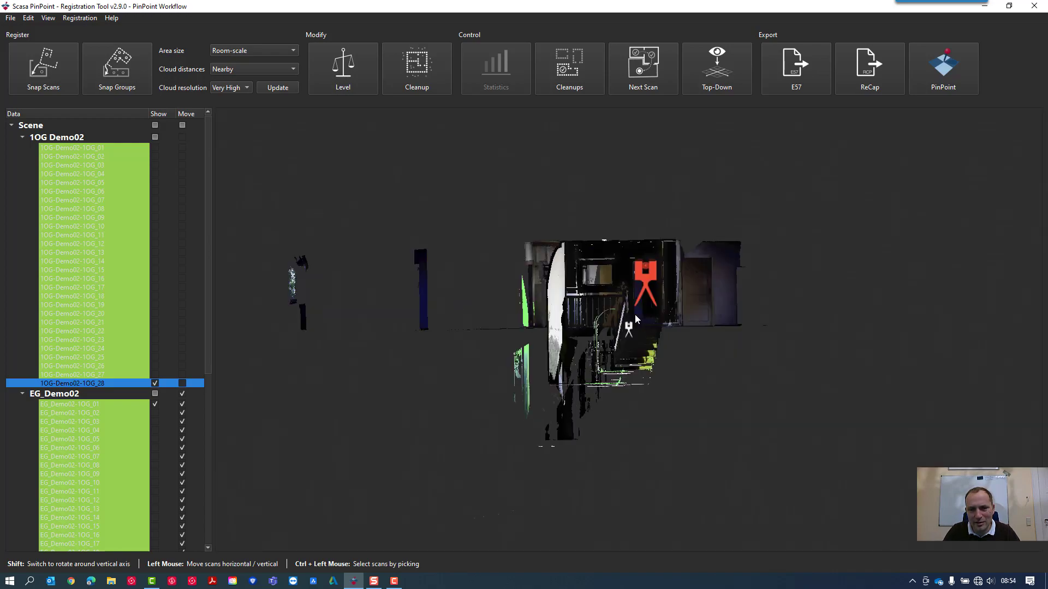
middle_drag(637, 349, 634, 178)
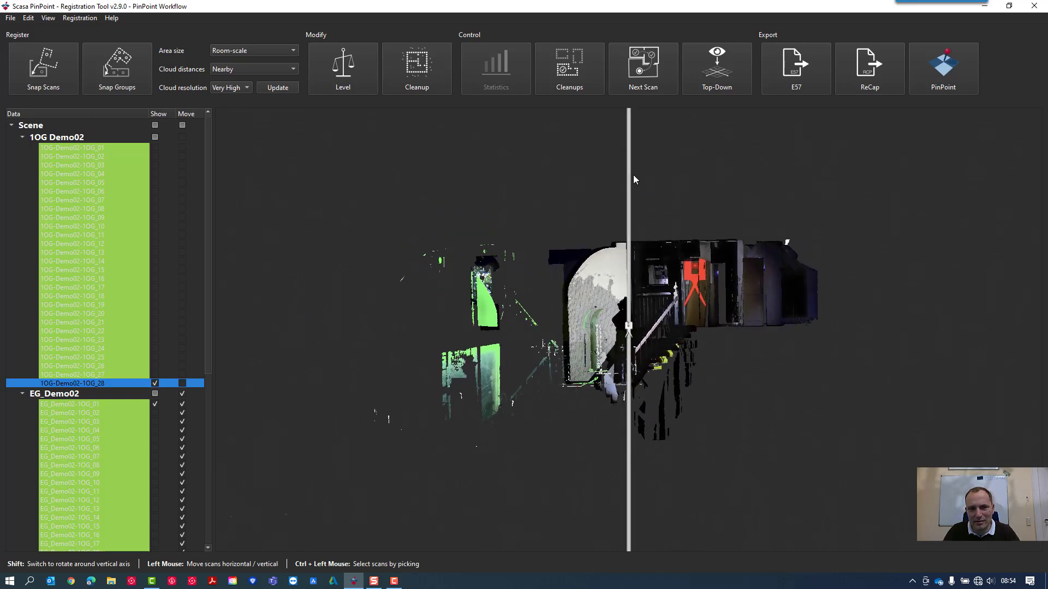
mouse_move(633, 175)
mouse_down()
mouse_move(619, 273)
mouse_move(614, 168)
mouse_move(620, 179)
mouse_up()
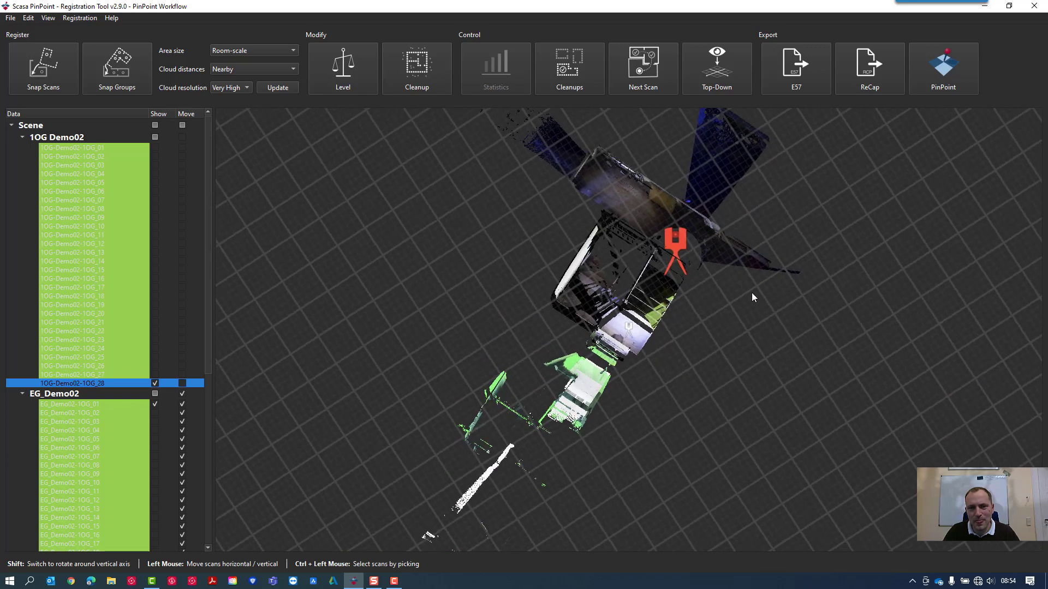
Step: Snap the EG_Demo02-1OG_01 and 1OG-Demo02-1OG_28 scans together and inspect the stairwell fit
drag(208, 360, 224, 390)
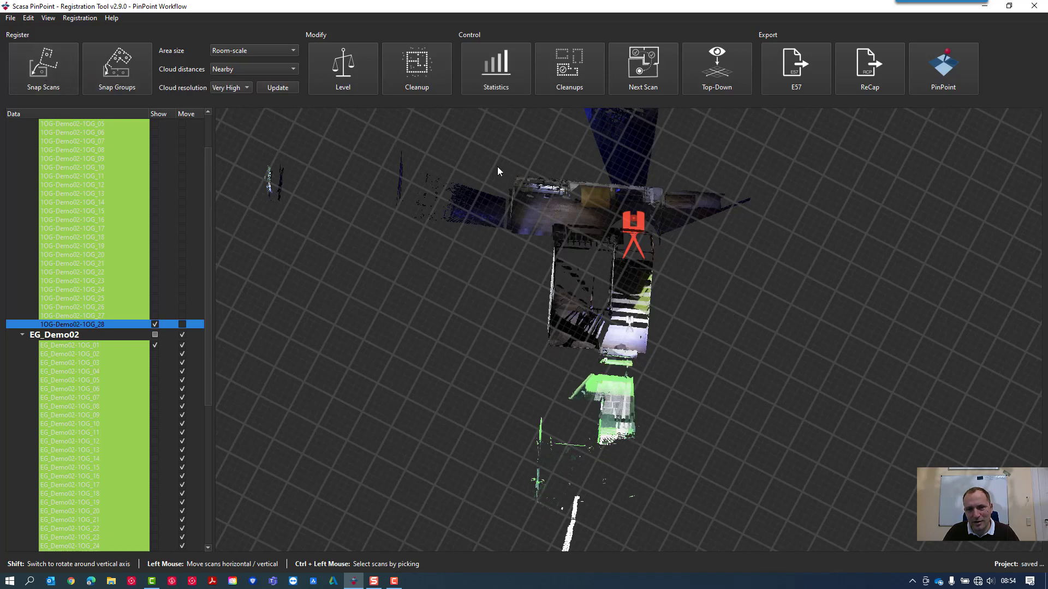
middle_drag(632, 329, 579, 263)
click(52, 75)
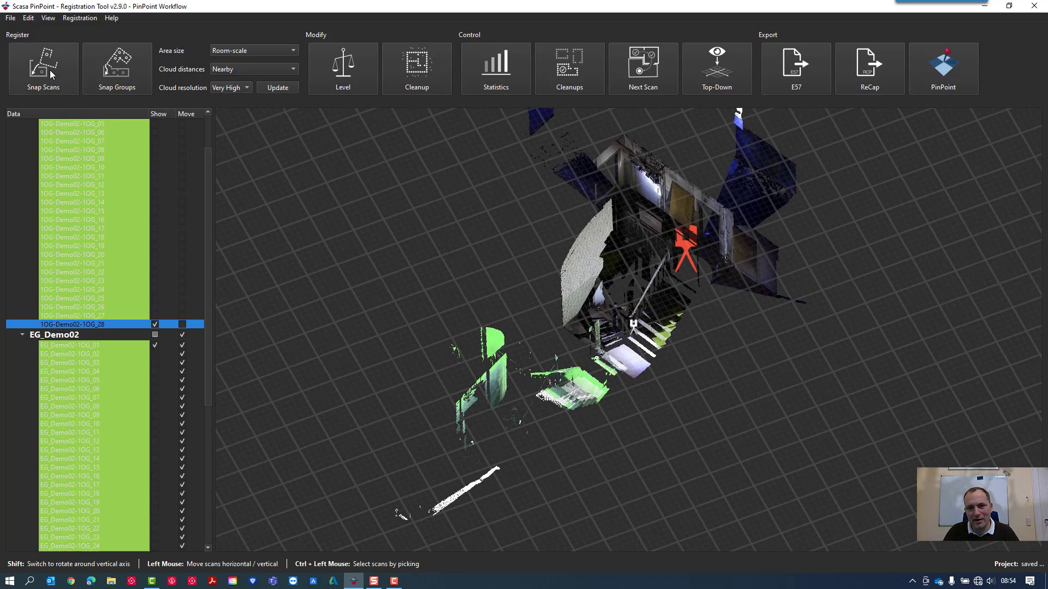
middle_drag(454, 271, 526, 260)
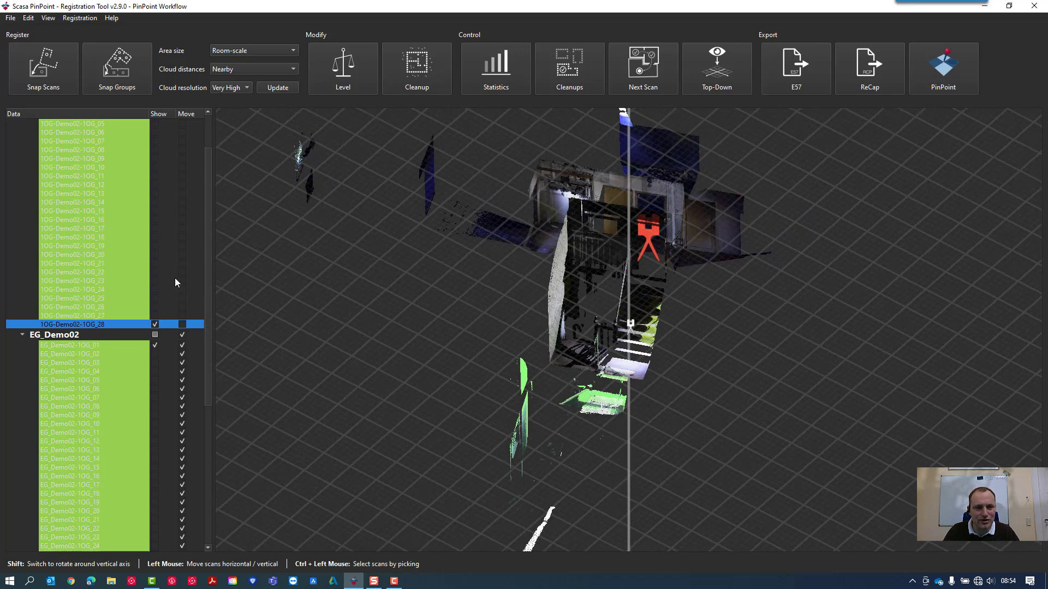
Step: Unmark the EG_Demo02 group as movable and show all scans of both the 1OG Demo02 and EG_Demo02 groups
click(182, 336)
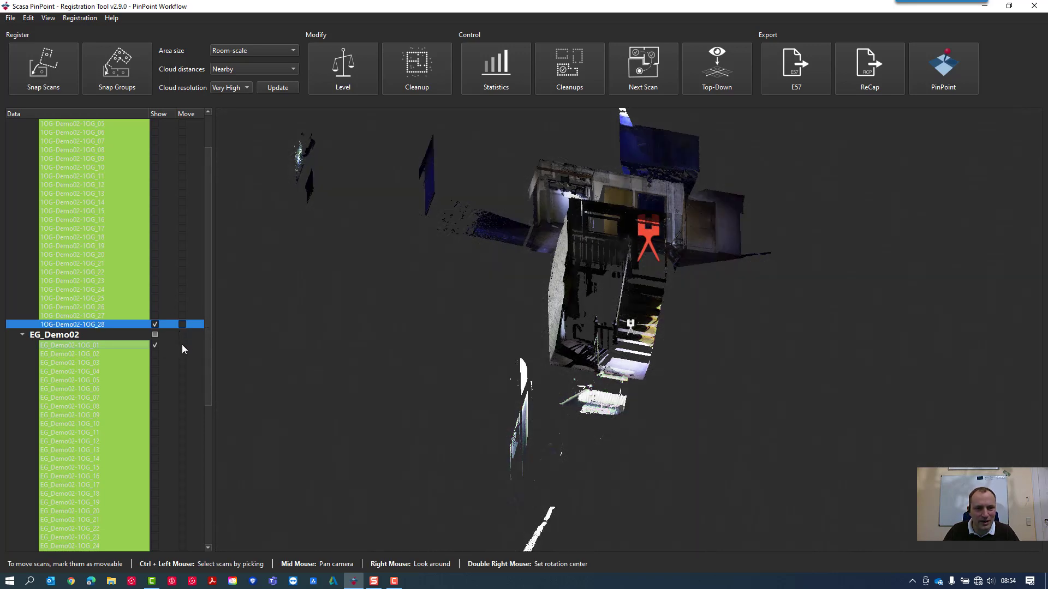
scroll(158, 219, up, 3)
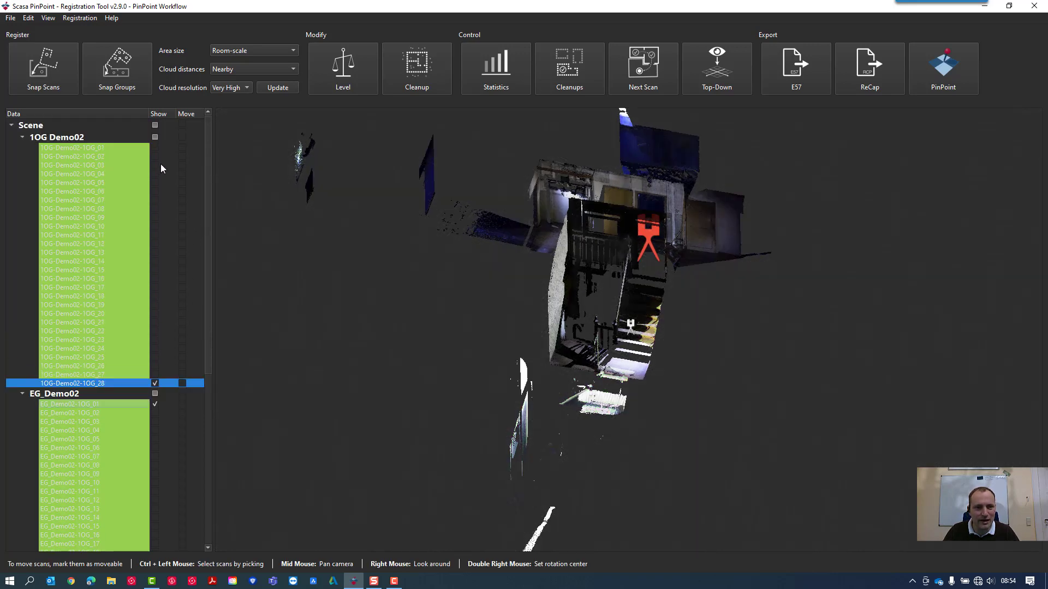
click(155, 137)
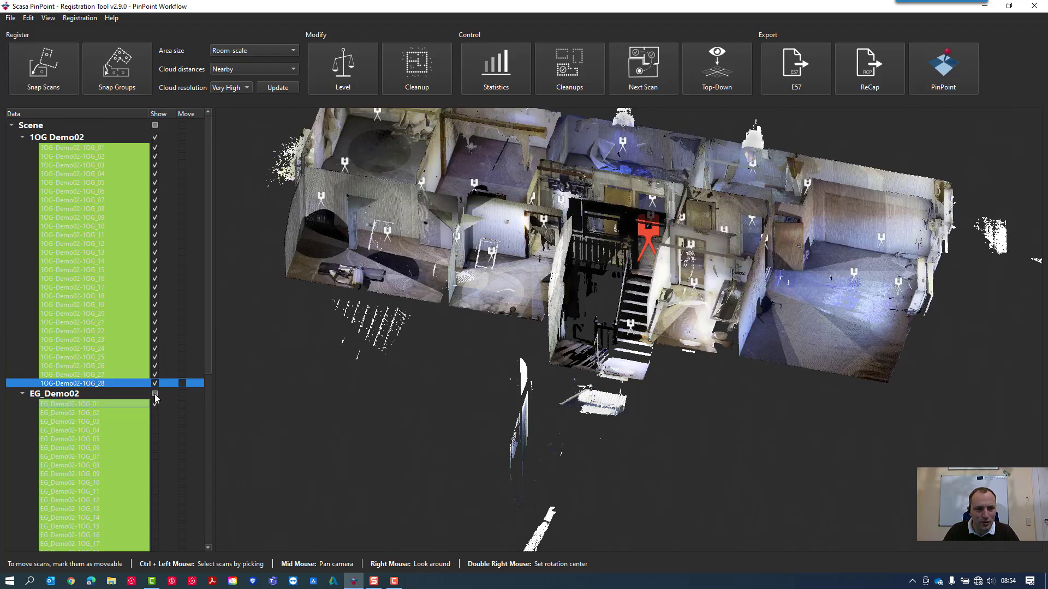
click(155, 394)
drag(654, 327, 667, 308)
drag(541, 257, 540, 224)
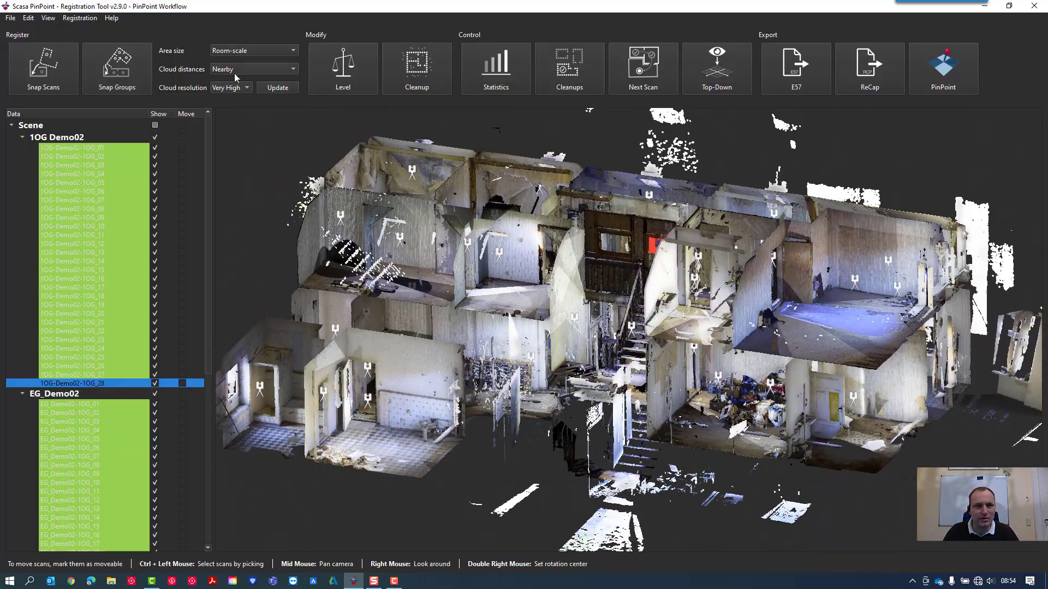
Step: Take a registration snapshot named "EG und OG"
click(79, 19)
click(94, 85)
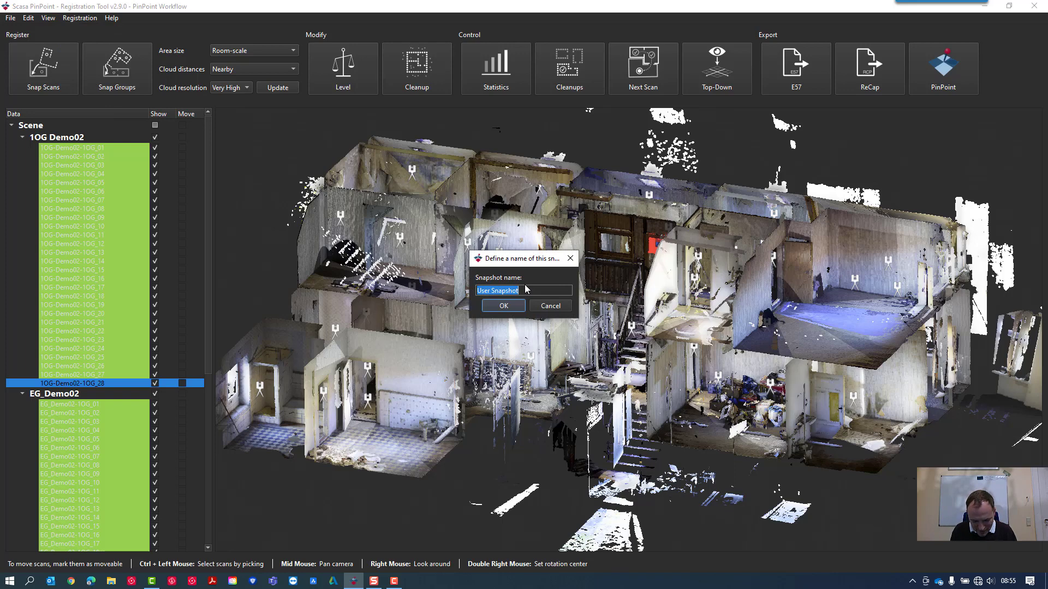
text(EG un)
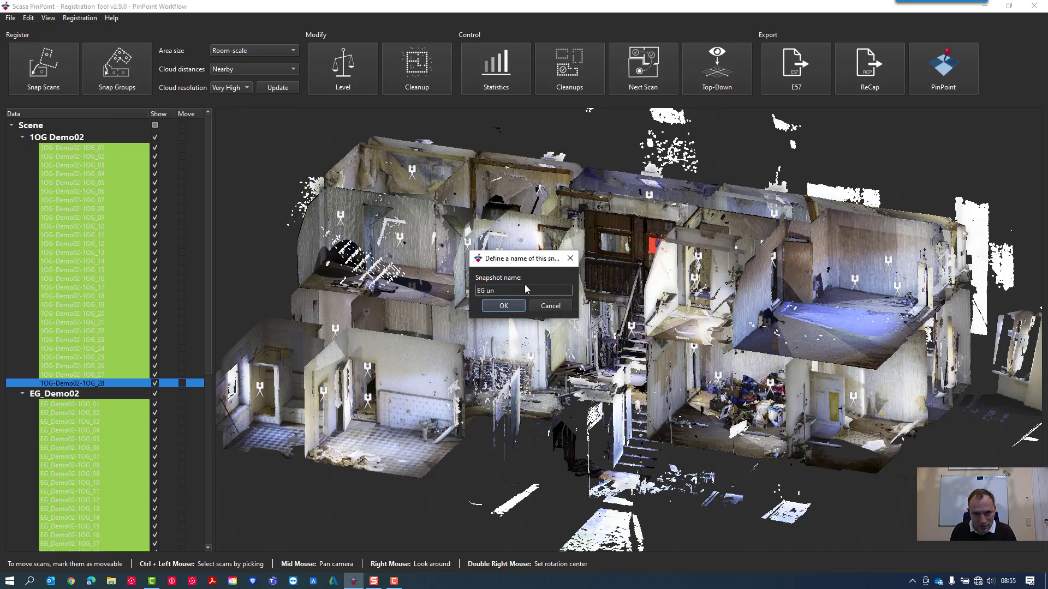
text(d OG)
click(514, 308)
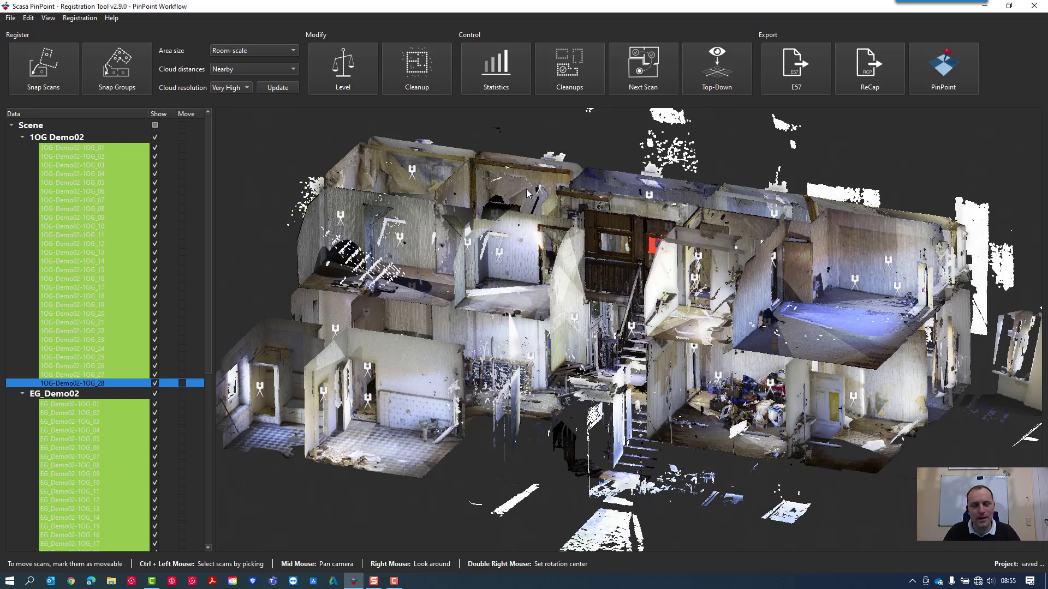
Step: Open the list of restorable snapshots, select "EG und OG" and close the list without restoring it
click(78, 21)
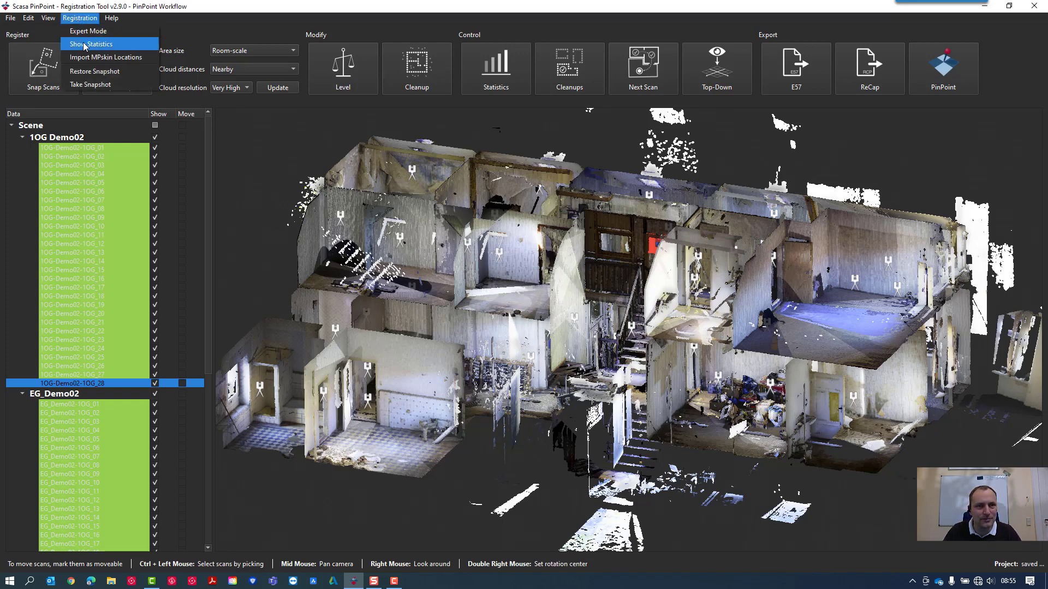
click(107, 72)
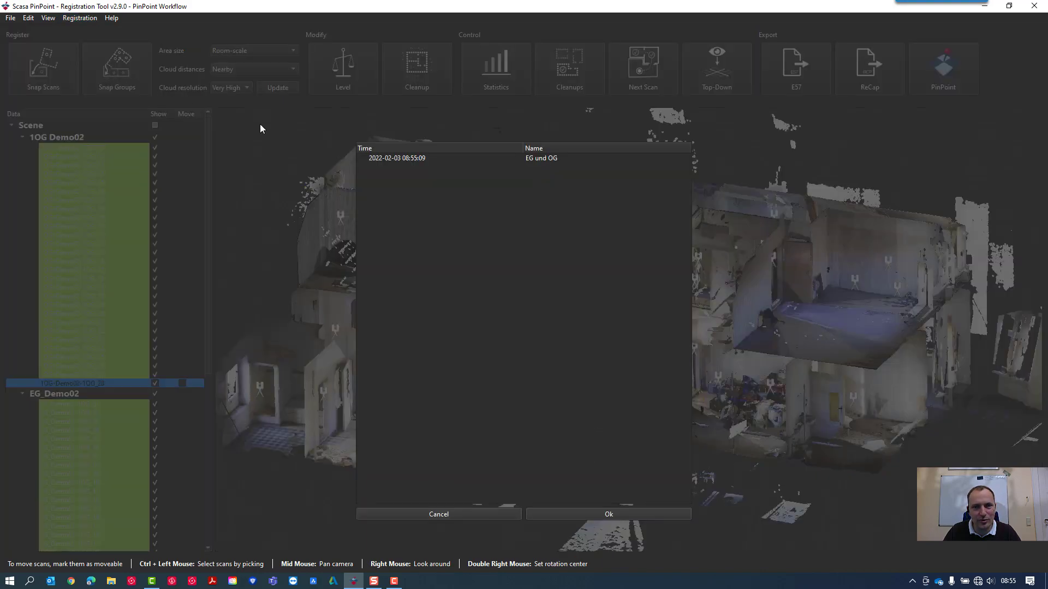
click(411, 159)
click(476, 515)
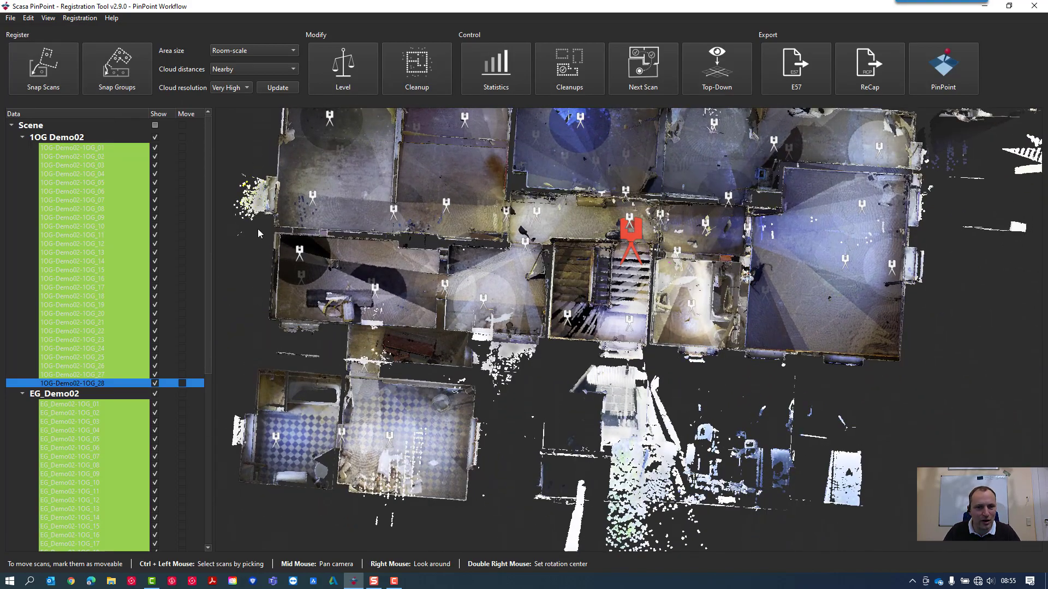
Step: Hide the 1OG Demo02 group and view the whole EG_Demo02 floor plan from above
click(155, 138)
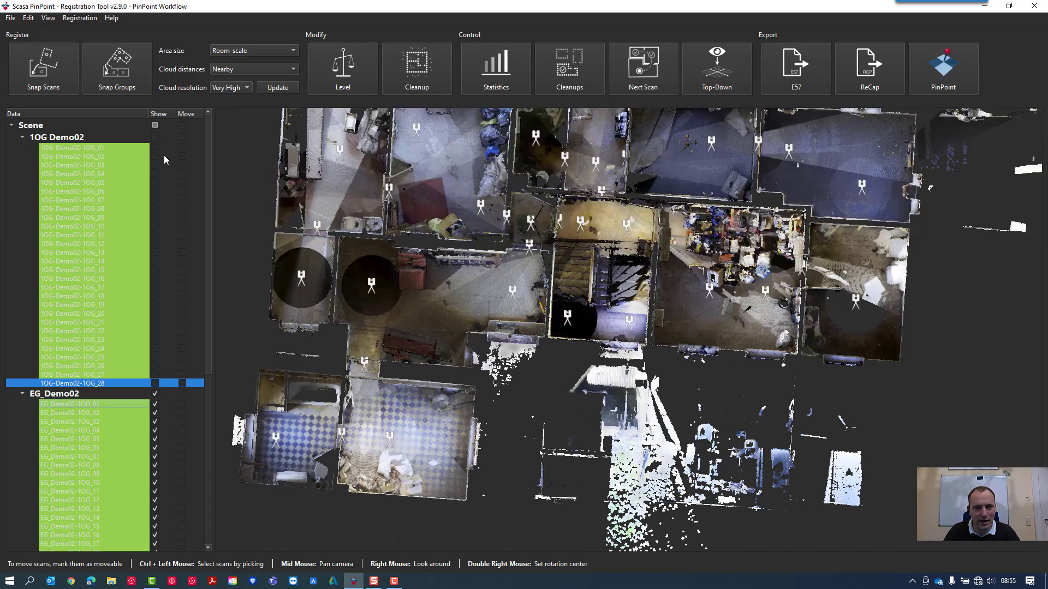
double_click(628, 322)
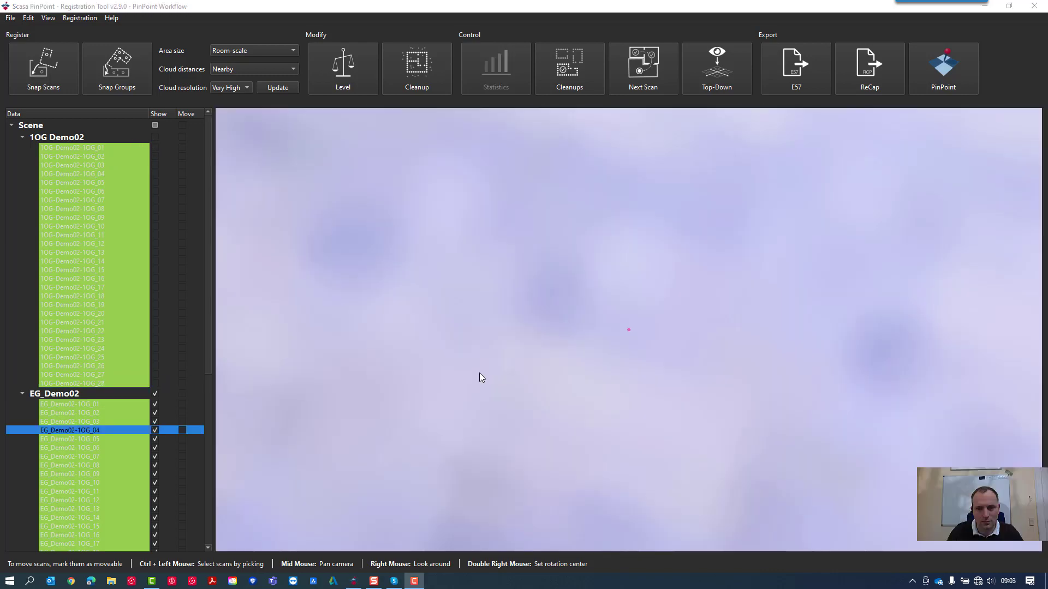
scroll(479, 373, down, 10)
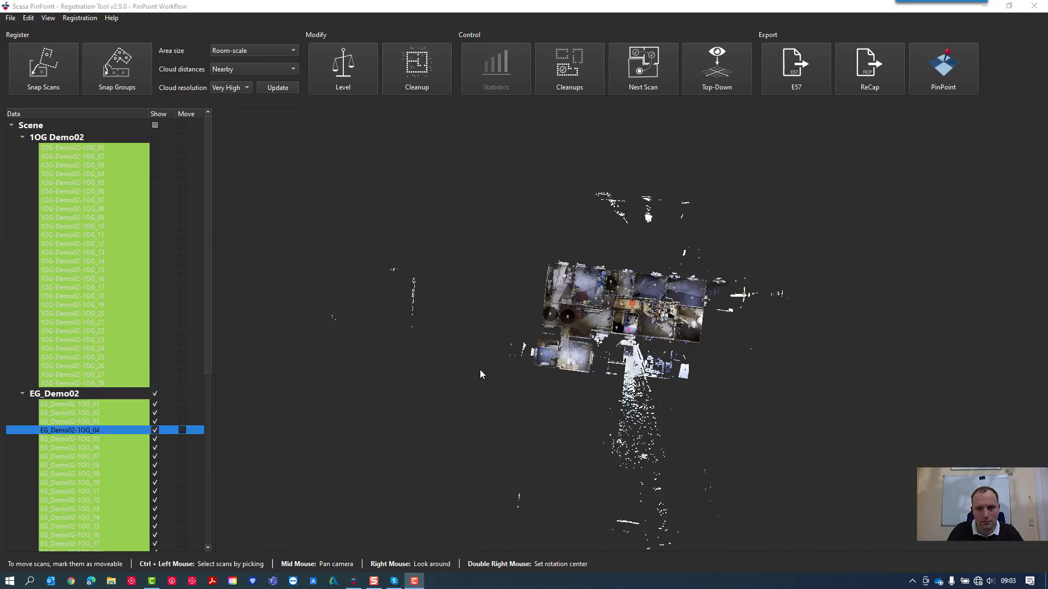
scroll(480, 372, up, 2)
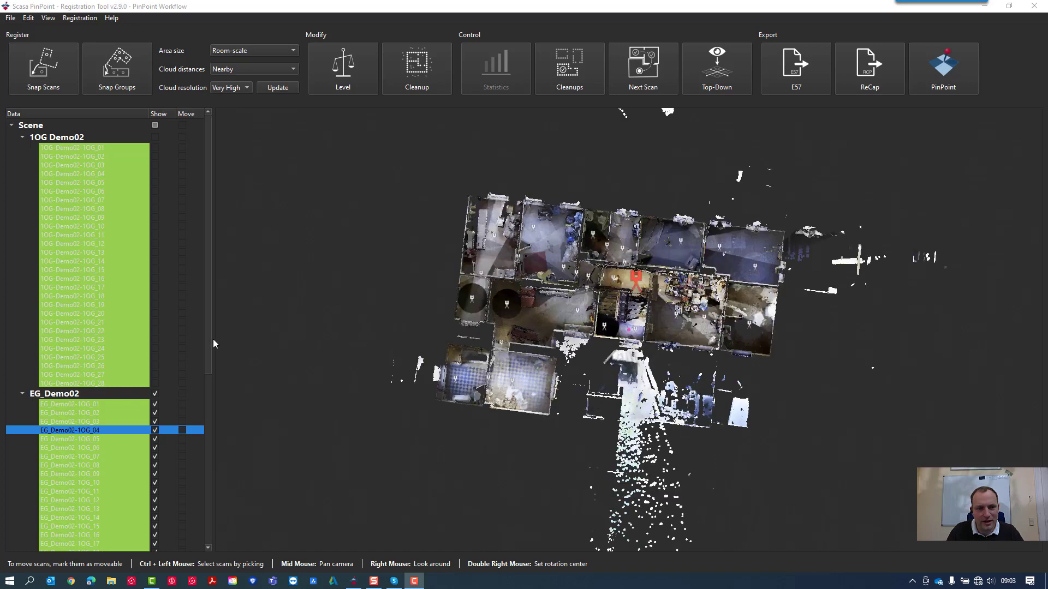
Step: Examine the EG_Demo02 staircase and adjoining hallway in plan to find a scan position suited to linking with the facade
drag(213, 343, 210, 436)
drag(207, 486, 211, 449)
scroll(639, 323, down, 3)
scroll(637, 321, up, 5)
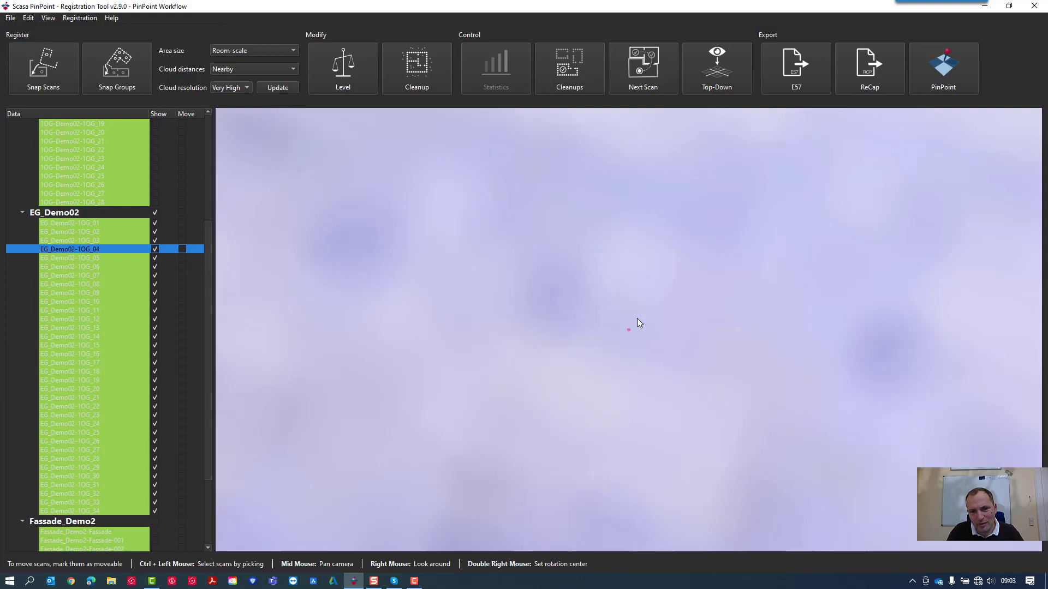
scroll(677, 345, up, 5)
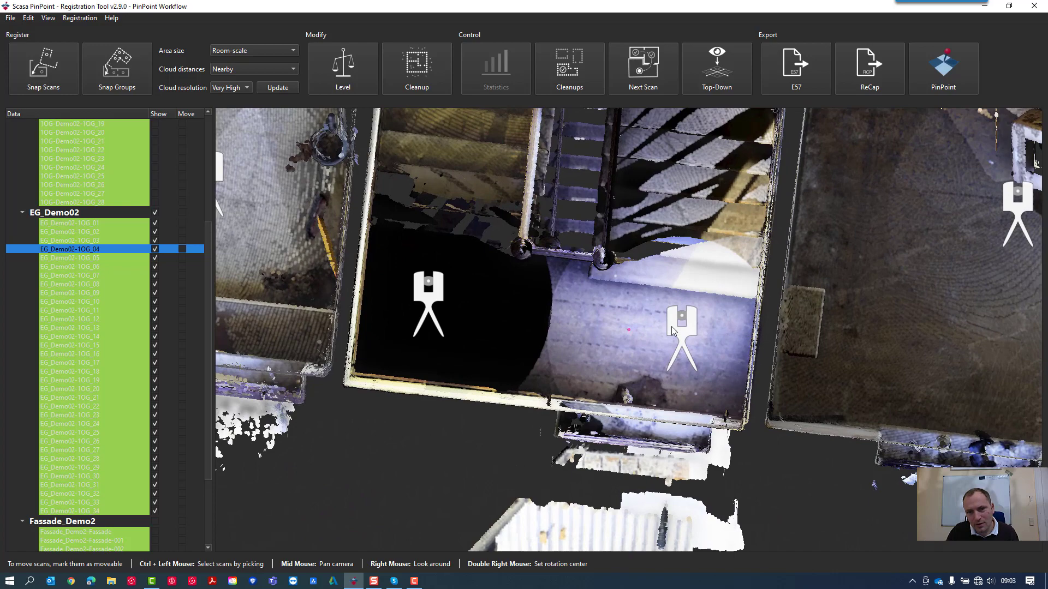
middle_drag(656, 347, 626, 515)
mouse_move(653, 290)
middle_down()
mouse_move(664, 405)
mouse_move(694, 236)
middle_up()
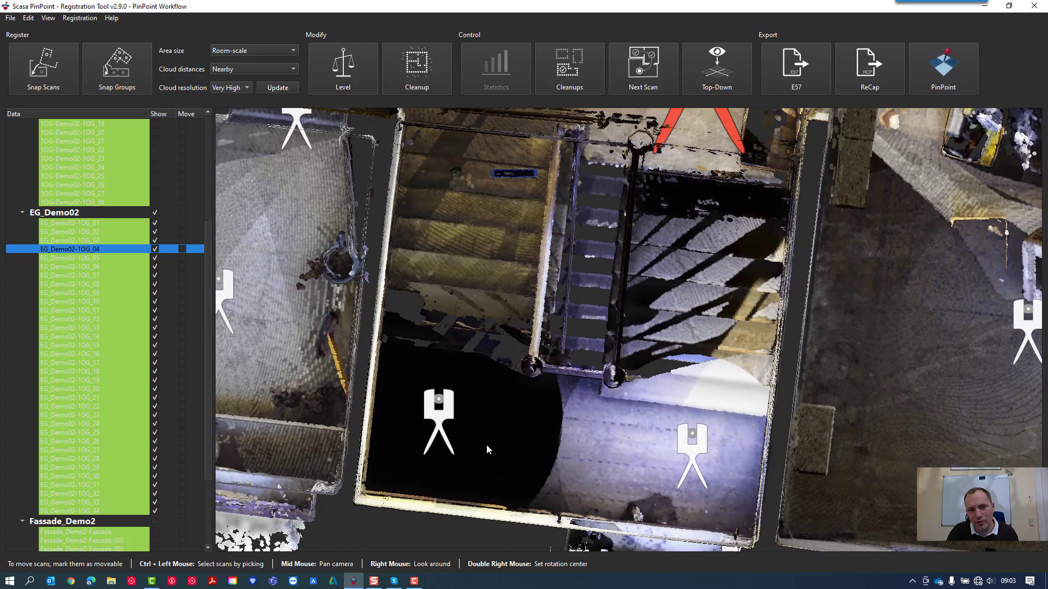
middle_drag(490, 212, 450, 358)
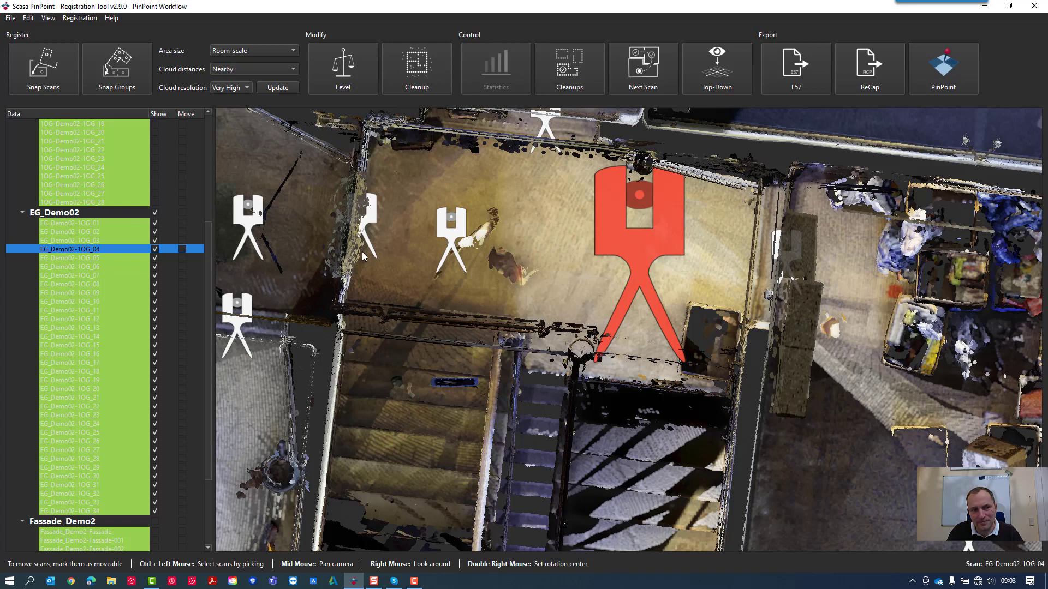
Step: Isolate the EG_Demo02-1OG_04 scan by hiding every other scan in the scene
click(155, 250)
click(155, 250)
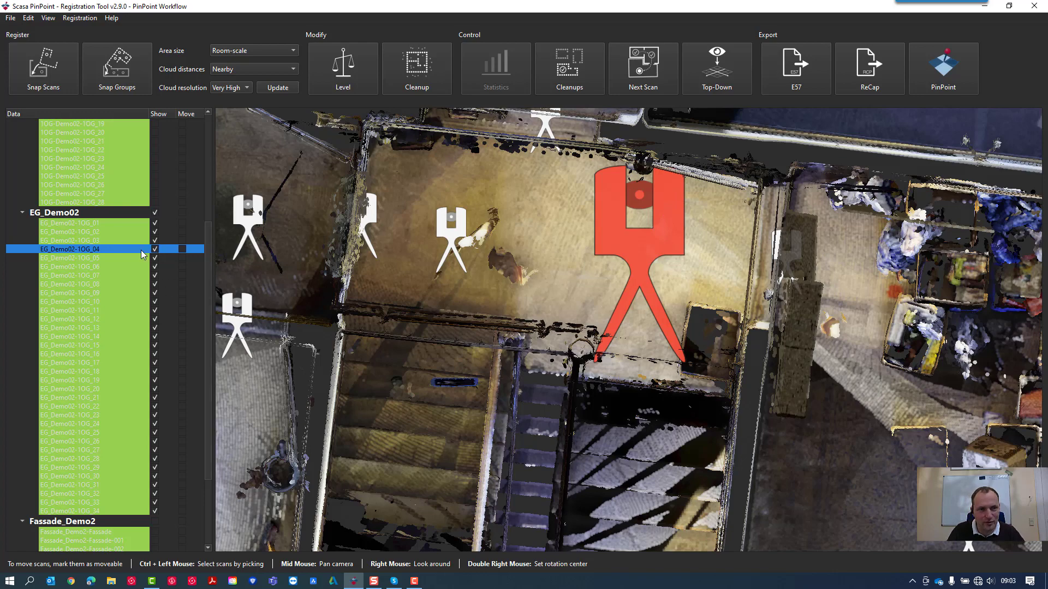
key(space)
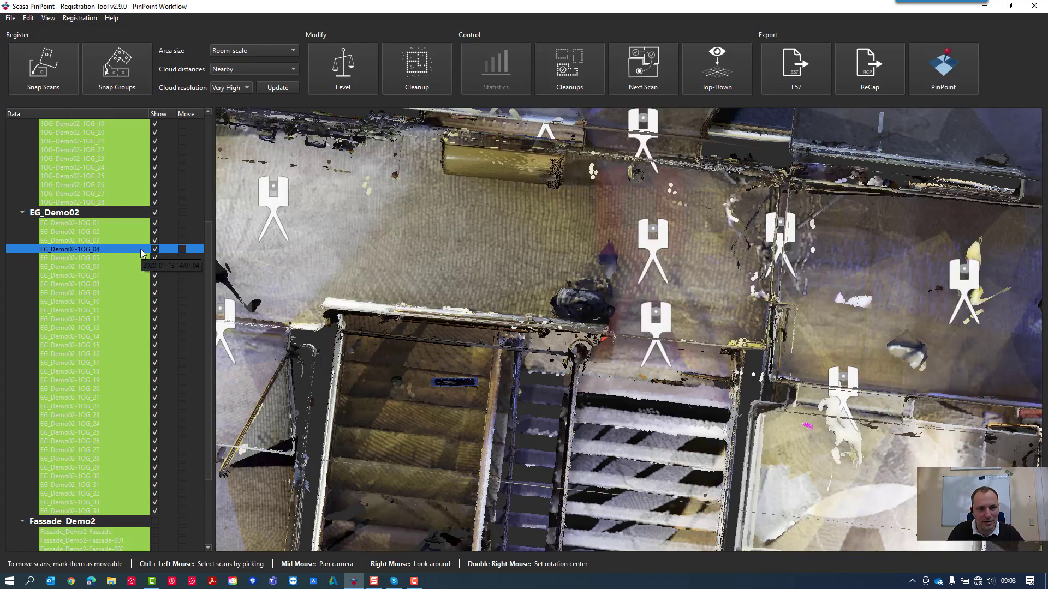
key(space)
scroll(528, 323, down, 5)
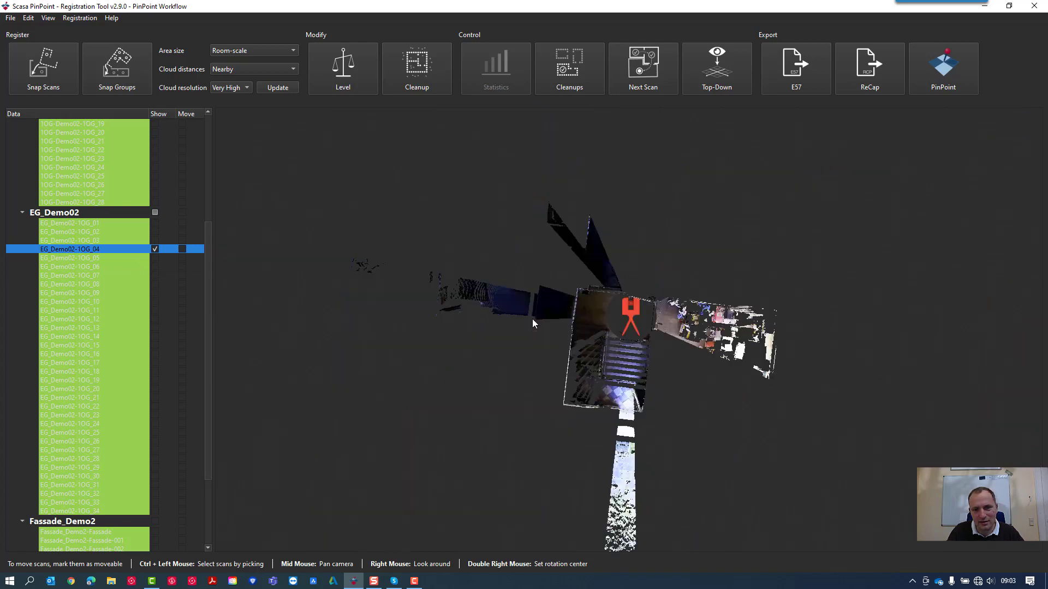
scroll(632, 338, up, 3)
middle_drag(630, 321, 747, 288)
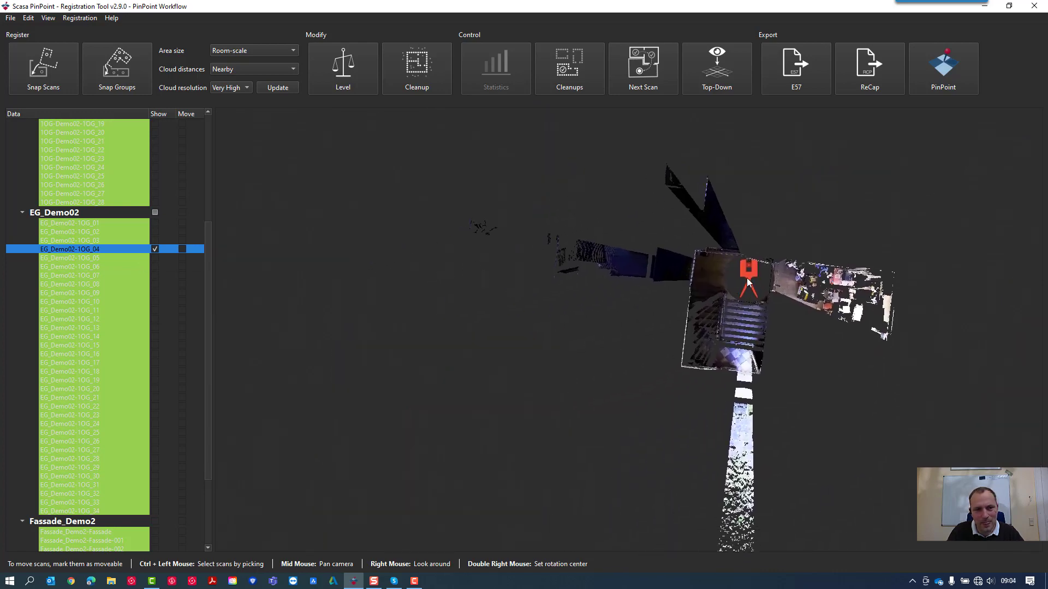
Step: Show all scans of the Fassade_Demo2 group together with EG_Demo02-1OG_04
drag(208, 363, 212, 444)
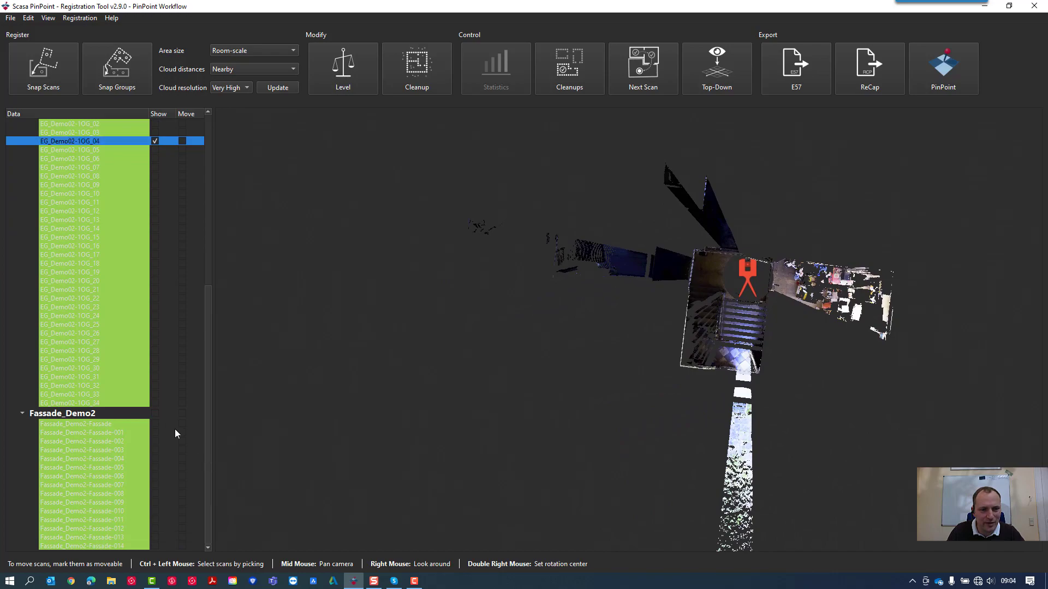
click(155, 413)
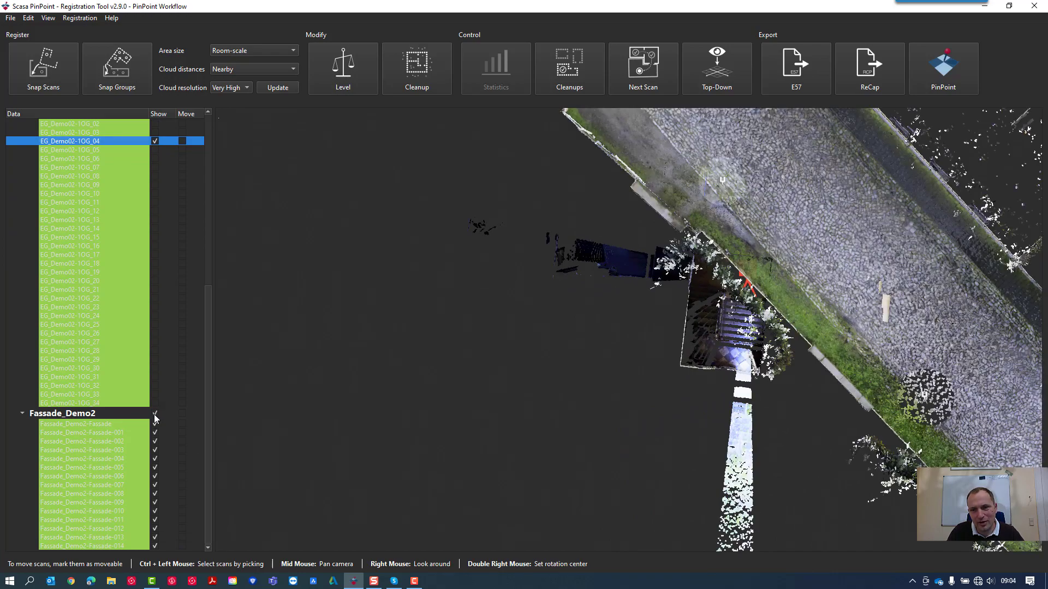
scroll(448, 428, down, 5)
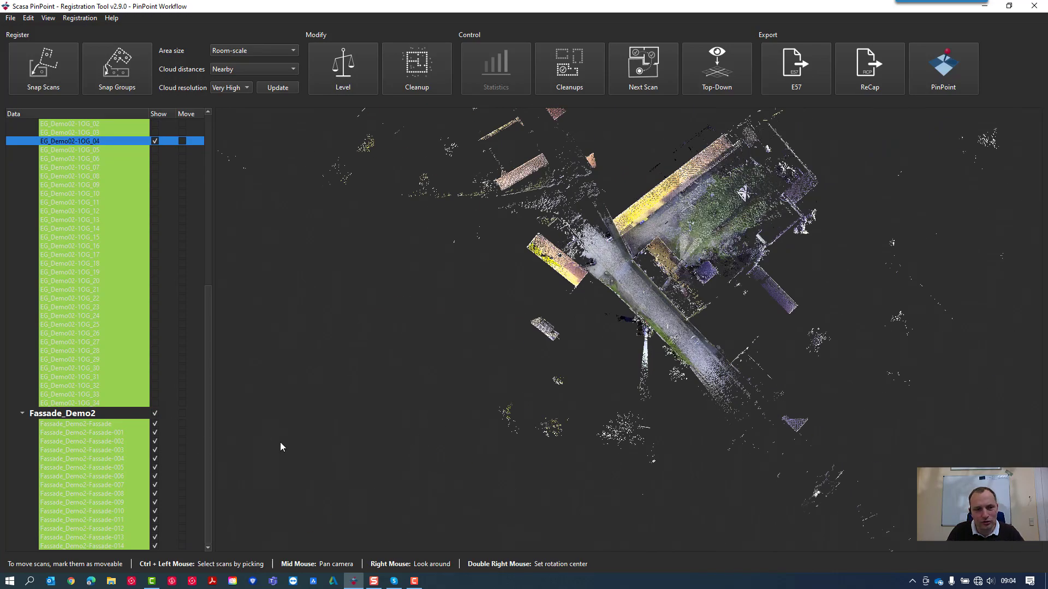
scroll(666, 265, up, 6)
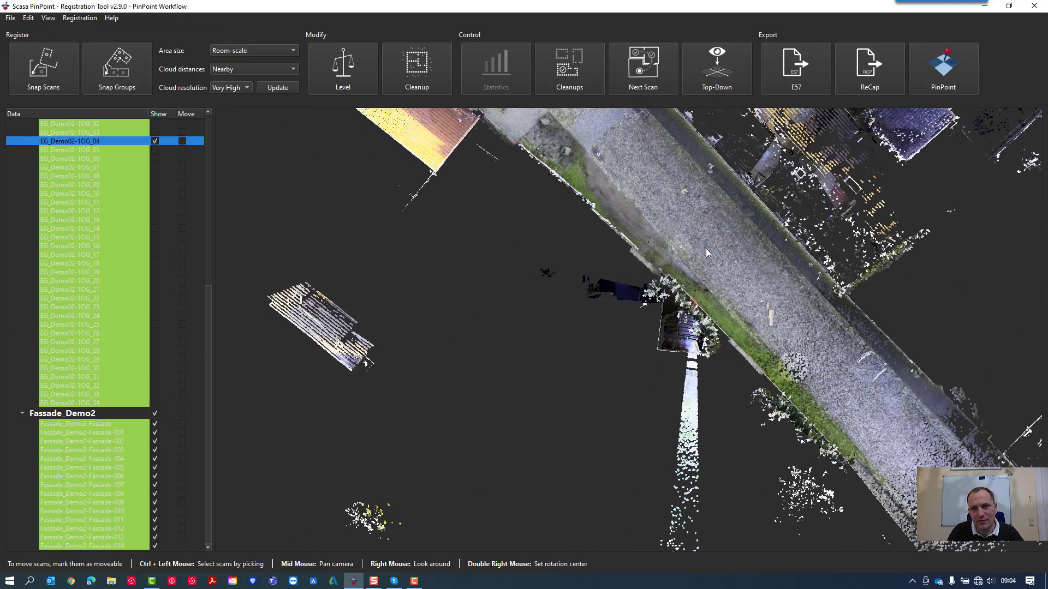
Step: Examine the facade group around the courtyard entrance to find the scan position inside the building's stairwell
middle_drag(753, 170, 568, 406)
scroll(619, 385, up, 7)
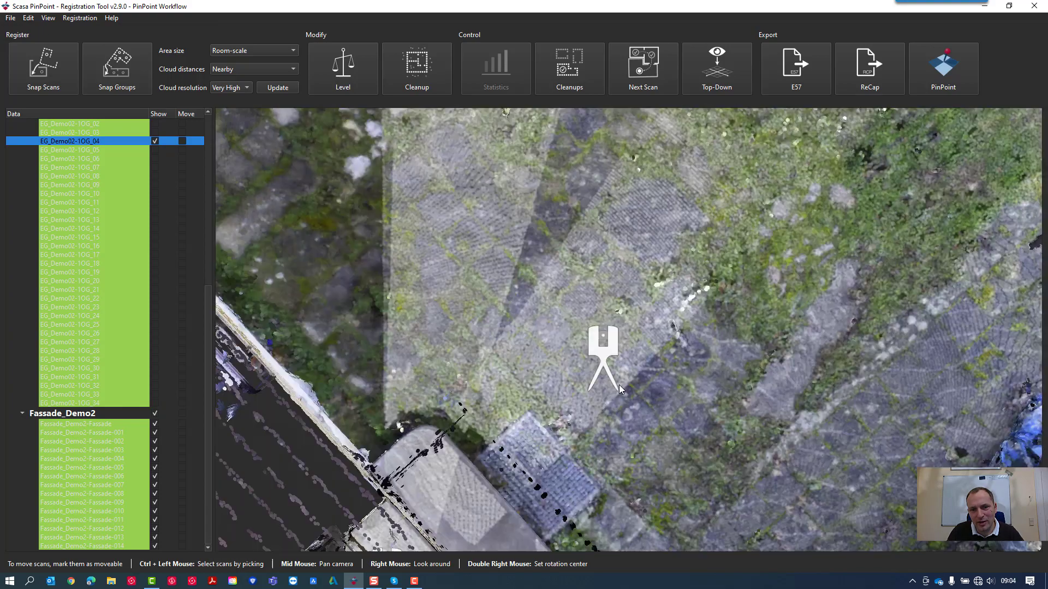
scroll(620, 383, down, 5)
scroll(609, 393, up, 6)
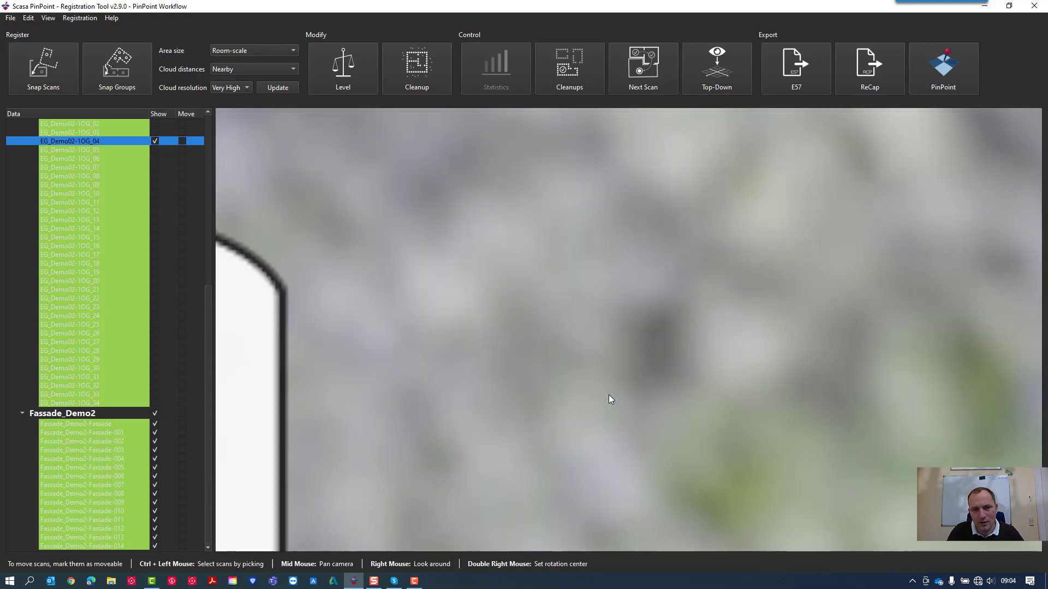
scroll(610, 392, down, 5)
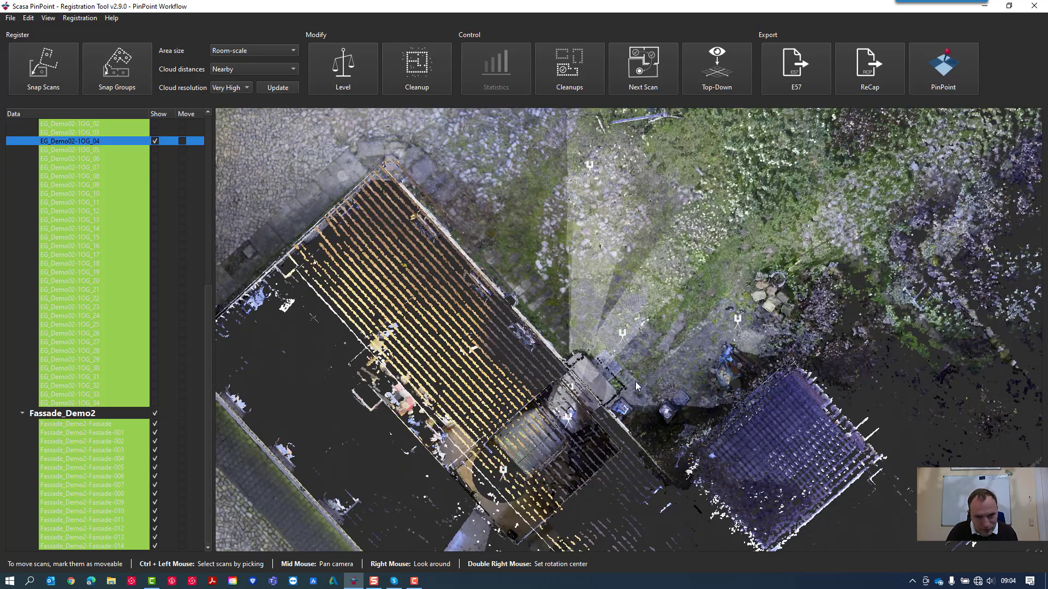
scroll(637, 341, up, 6)
scroll(636, 343, down, 4)
scroll(636, 339, up, 5)
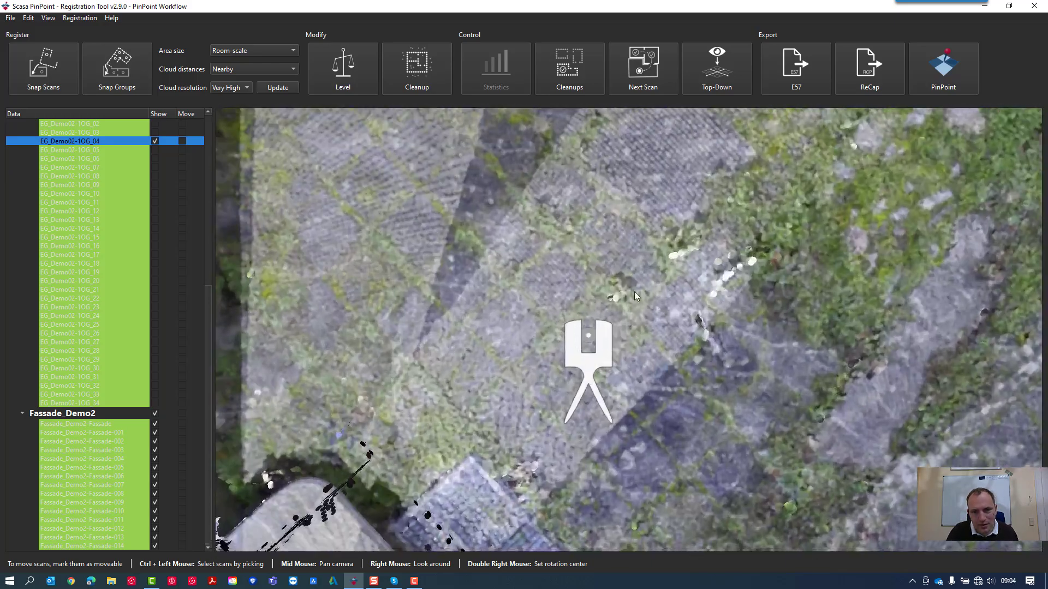
middle_drag(581, 400, 640, 248)
middle_drag(524, 453, 670, 159)
middle_drag(499, 441, 601, 369)
middle_drag(475, 384, 688, 214)
middle_drag(462, 433, 524, 306)
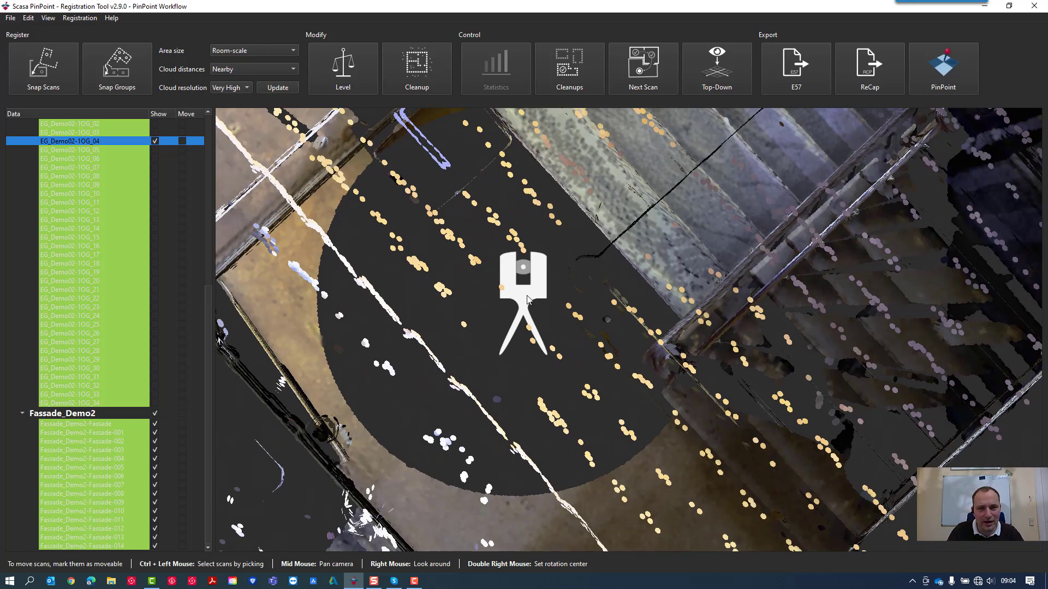
Step: Select the stairwell scan Fassade_Demo2-Fassade, hide the other facade scans and mark the Fassade_Demo2 group as movable
ctrl+click(523, 298)
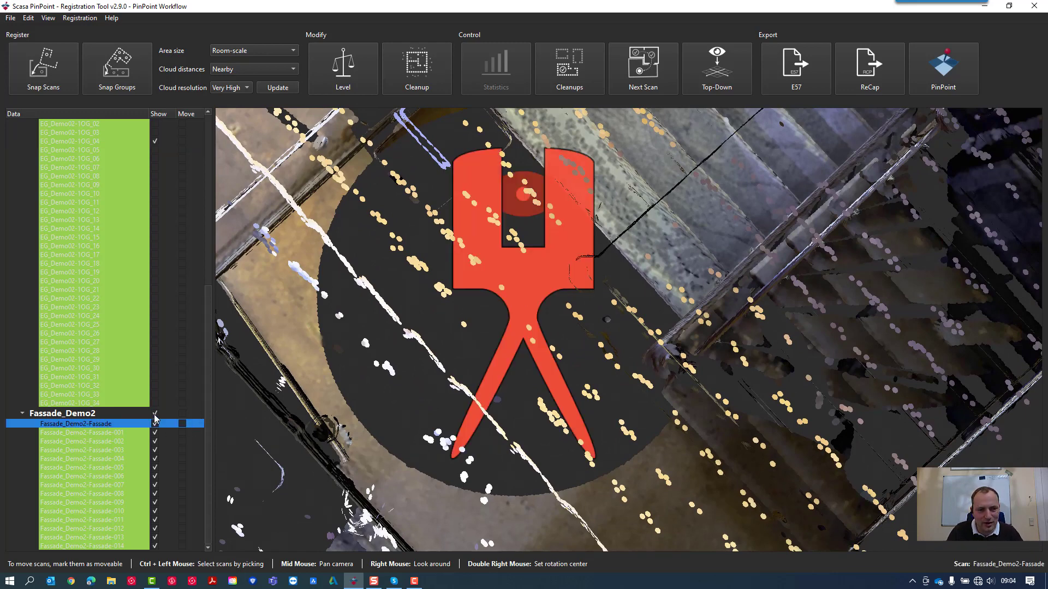
click(155, 413)
click(154, 424)
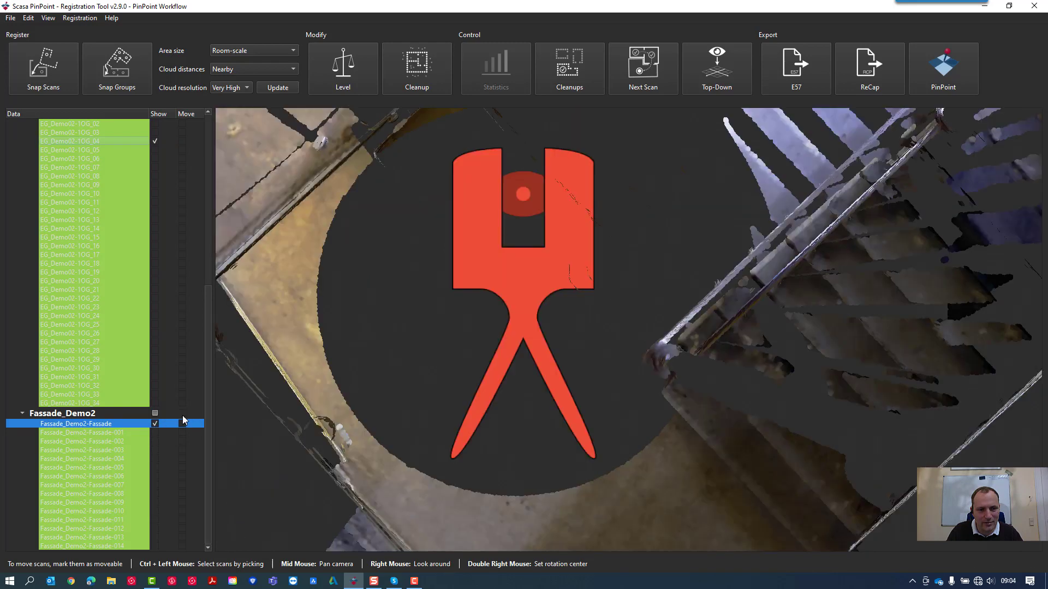
click(182, 423)
Step: Move the facade group horizontally until its stairwell scan lies close to EG_Demo02-1OG_04
scroll(509, 357, down, 10)
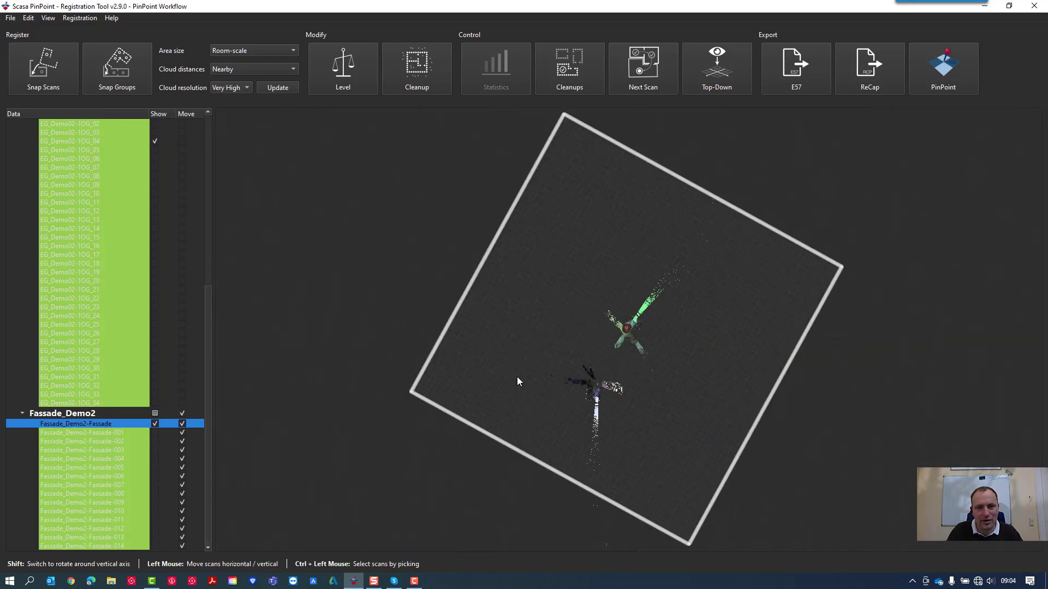
scroll(610, 356, up, 3)
scroll(643, 357, up, 2)
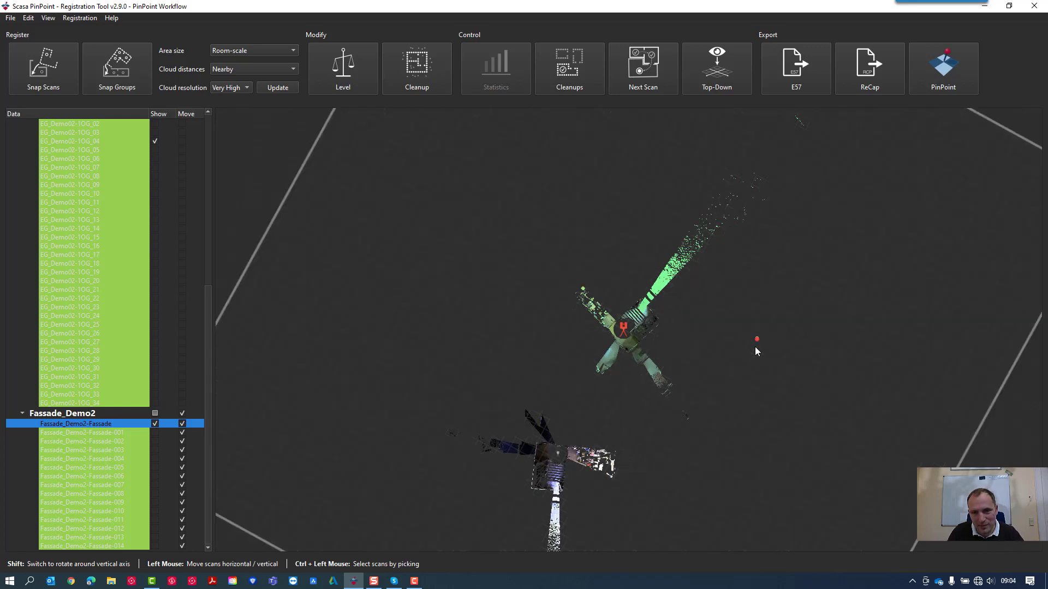
drag(755, 345, 737, 440)
scroll(581, 494, up, 2)
middle_drag(564, 464, 621, 319)
scroll(622, 320, up, 6)
scroll(621, 319, down, 6)
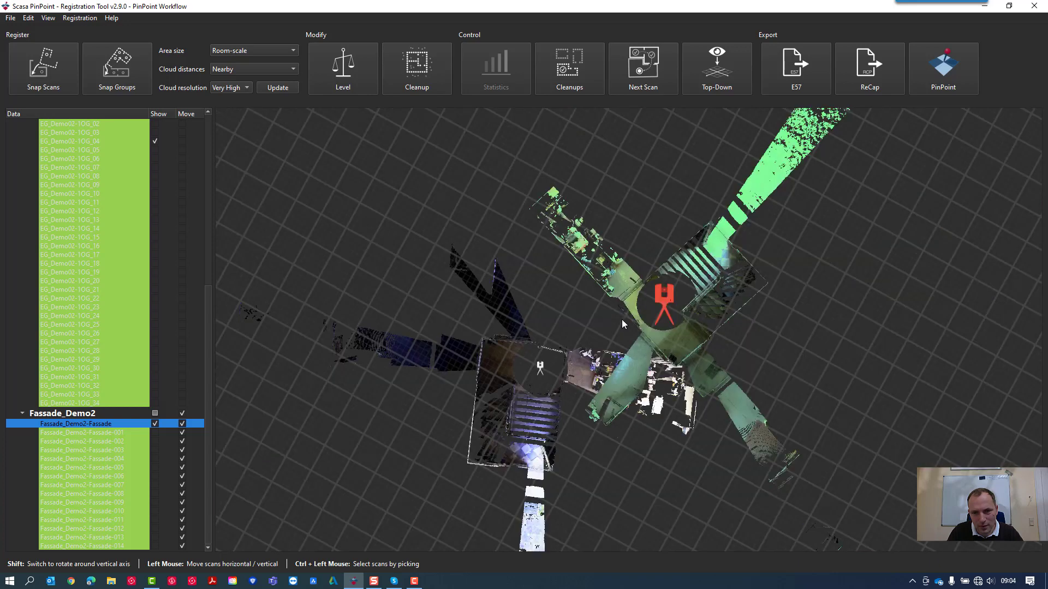
drag(716, 357, 685, 418)
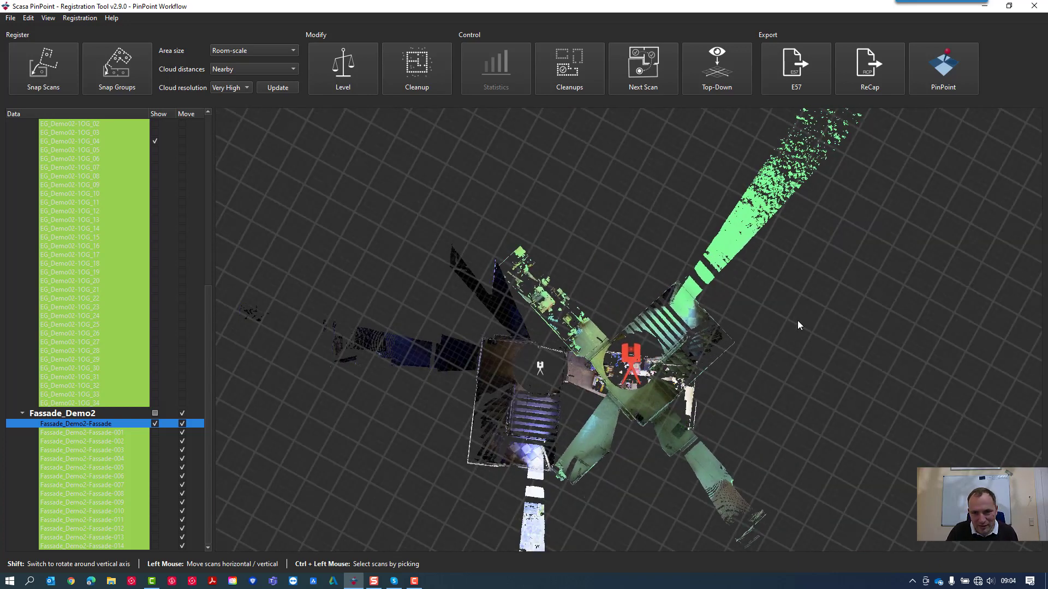
Step: Rotate and shift the facade group so its stairwell roughly coincides with the stairwell in EG_Demo02-1OG_04
shift+drag(795, 303, 581, 466)
drag(706, 391, 608, 404)
shift+drag(604, 431, 564, 428)
middle_drag(566, 439, 521, 328)
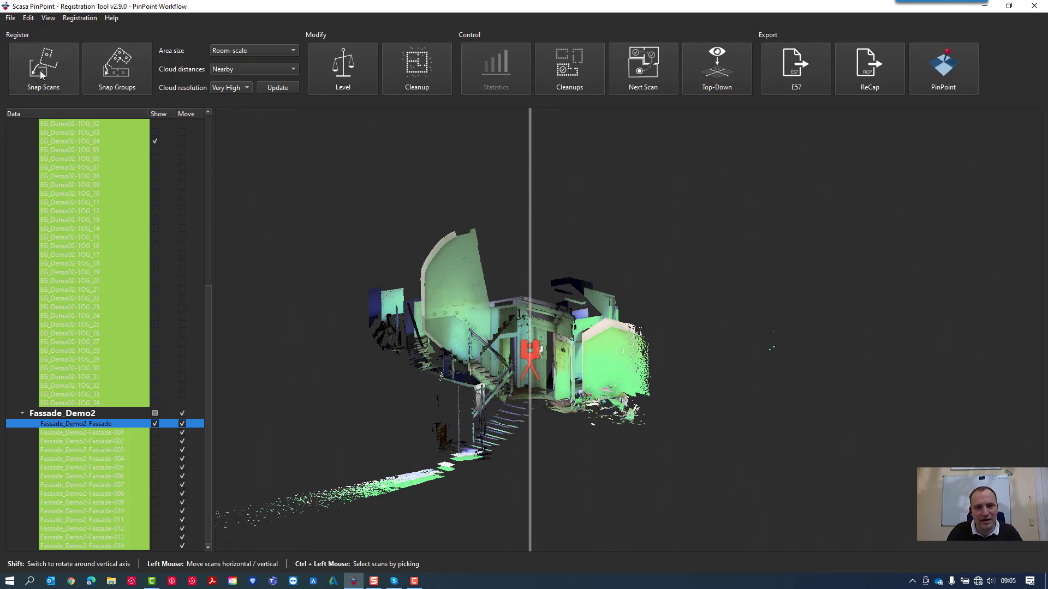
Step: Snap the facade stairwell scan to EG_Demo02-1OG_04 with the cloud distances kept at Nearby
click(232, 68)
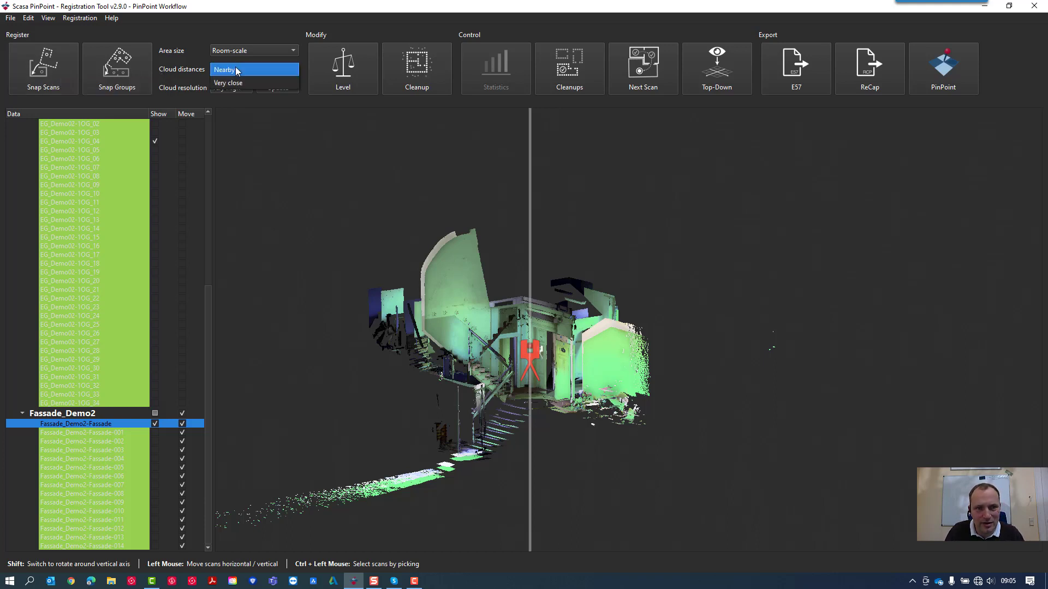
click(235, 67)
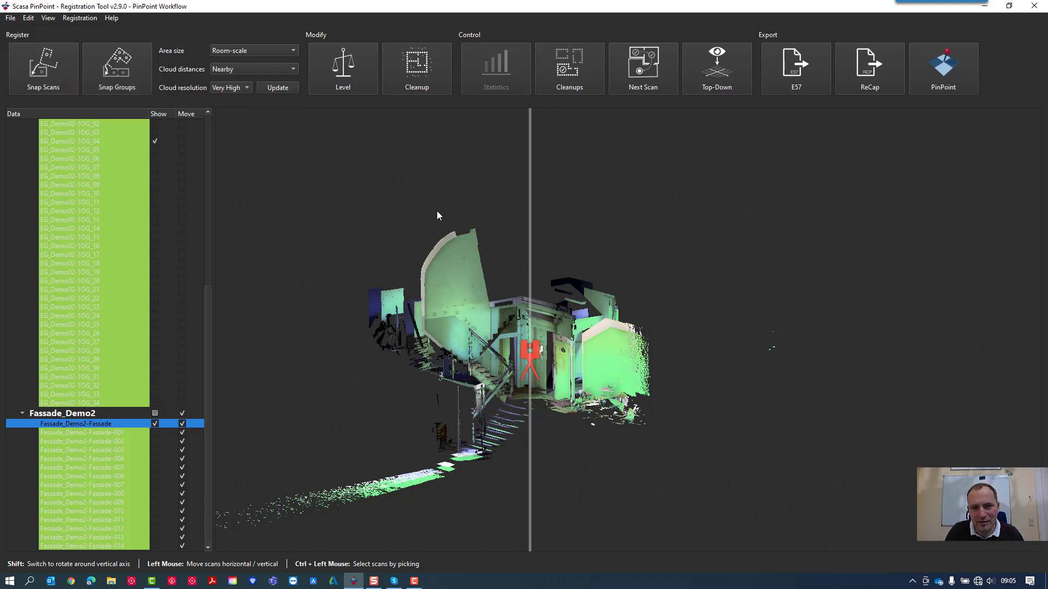
click(51, 71)
middle_drag(456, 277, 491, 382)
Step: Show every scan in the scene, unmark them all as movable and inspect the combined building from an oblique view
drag(210, 350, 210, 164)
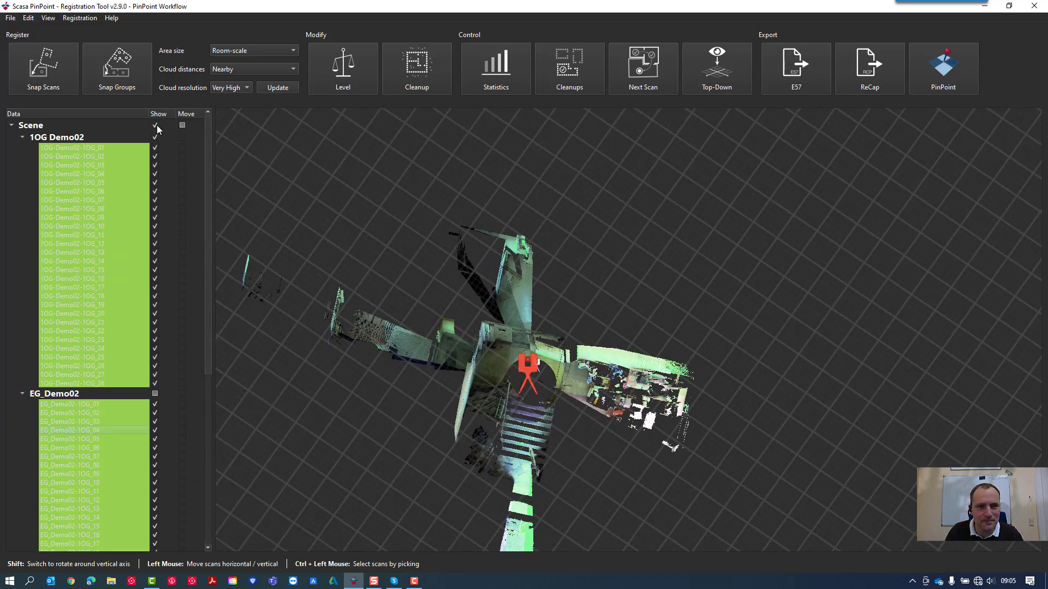
click(155, 125)
click(182, 126)
click(182, 126)
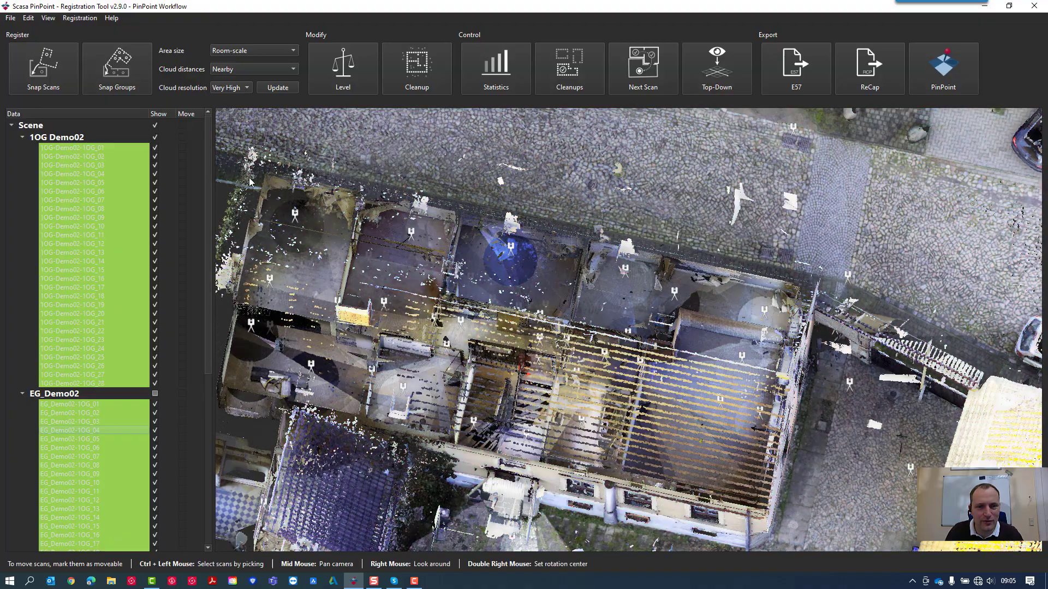
scroll(631, 352, down, 10)
right_drag(631, 352, 676, 334)
scroll(624, 327, up, 5)
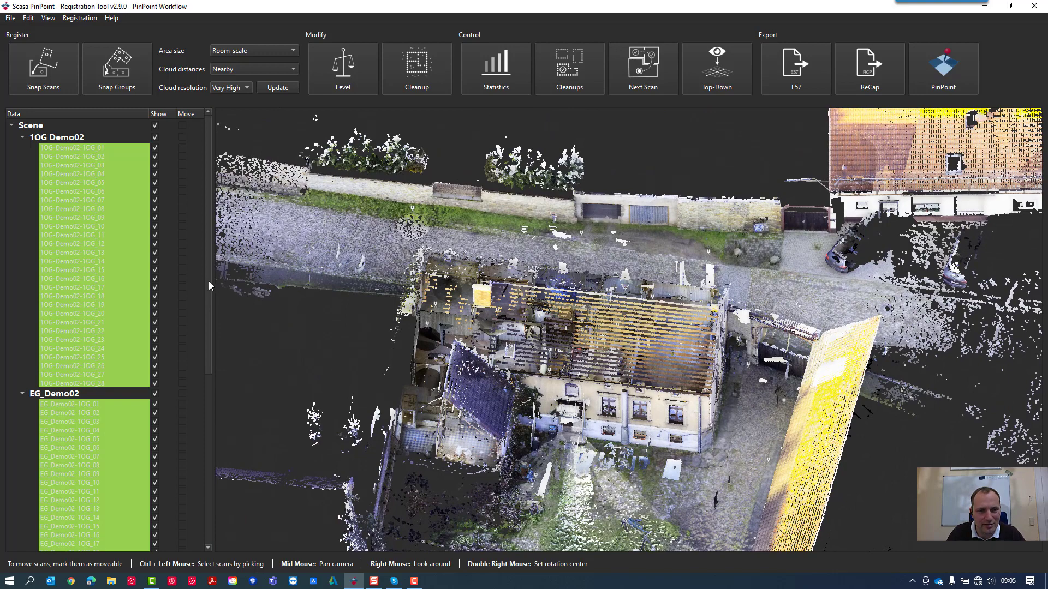
Step: Mark all scans in the scene as movable and set the cloud distances to Very close
drag(209, 280, 220, 243)
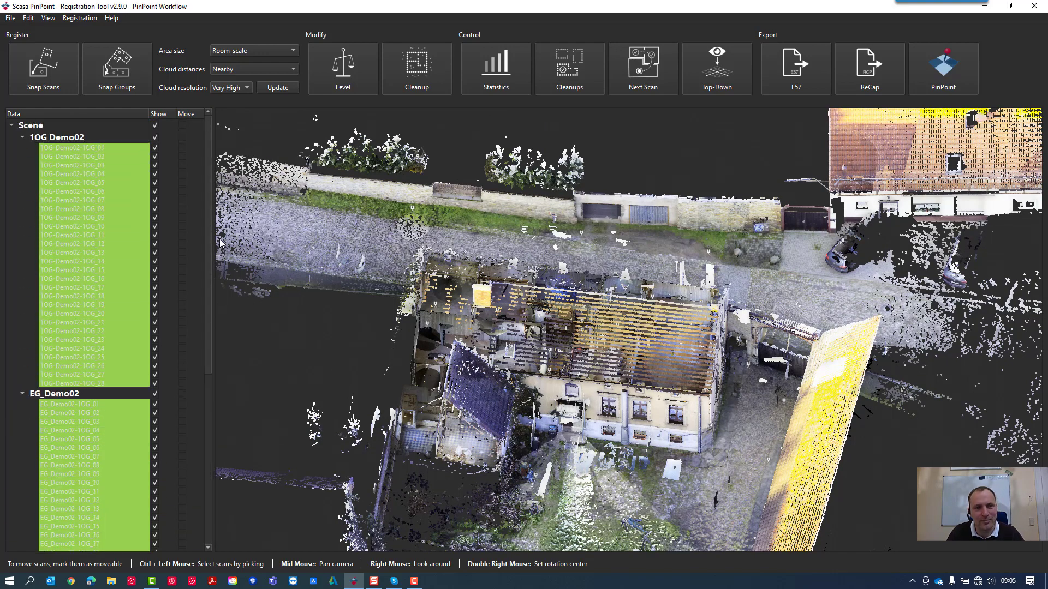
click(182, 126)
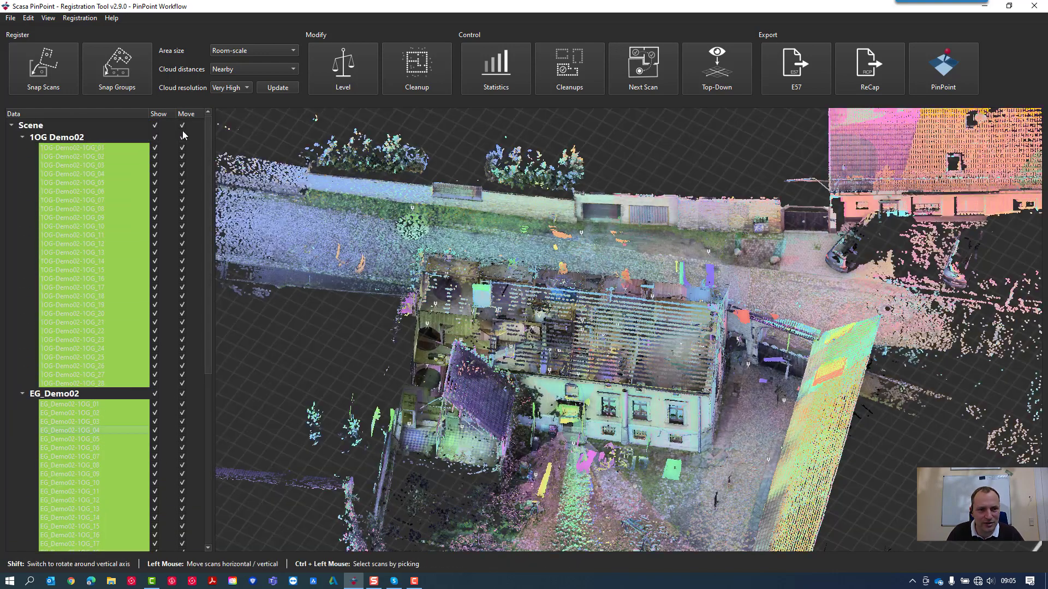
mouse_move(209, 218)
mouse_down()
mouse_move(202, 456)
mouse_move(216, 356)
mouse_move(215, 202)
mouse_up()
click(232, 69)
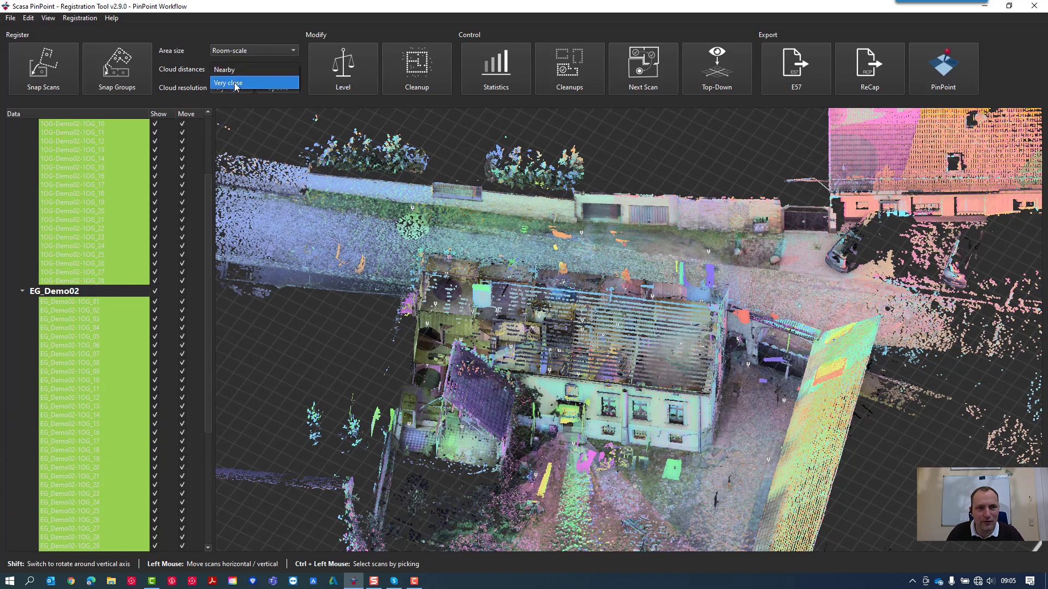
click(241, 83)
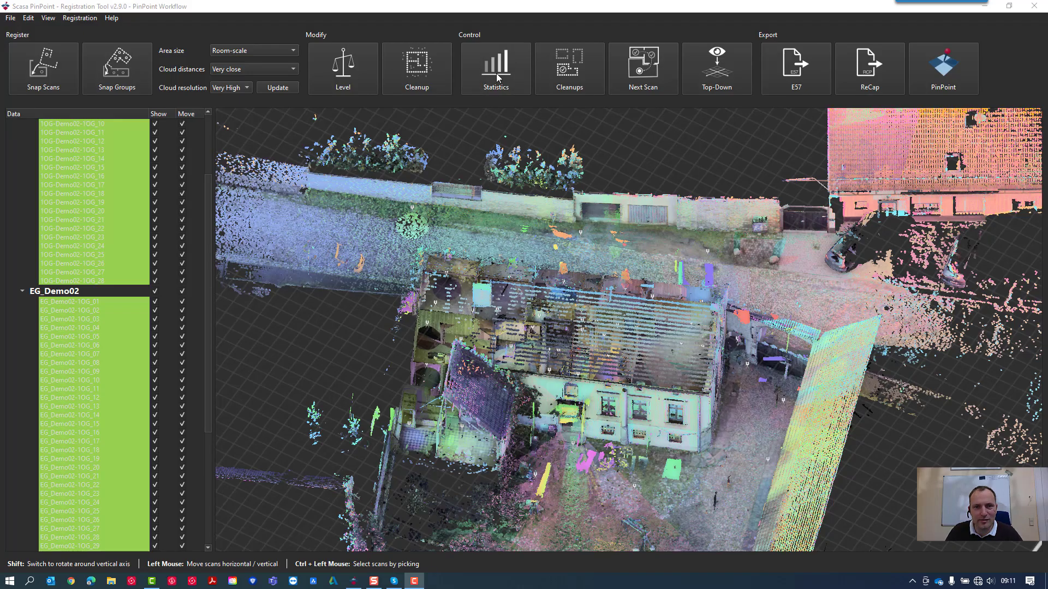
Step: Open the registration statistics and review the error, deviation and overlap of the scans
click(496, 69)
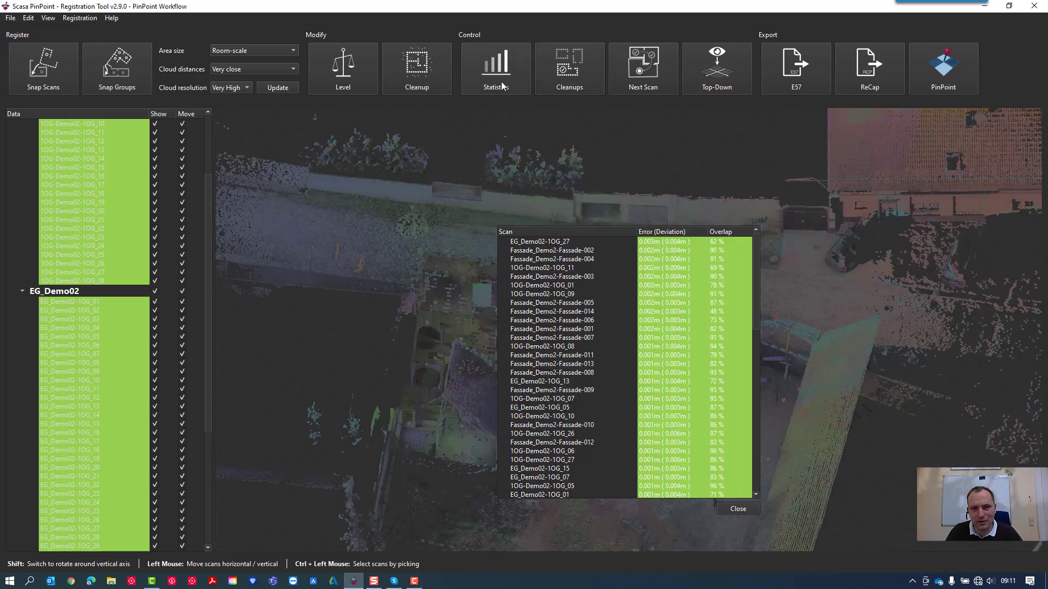
scroll(685, 356, down, 10)
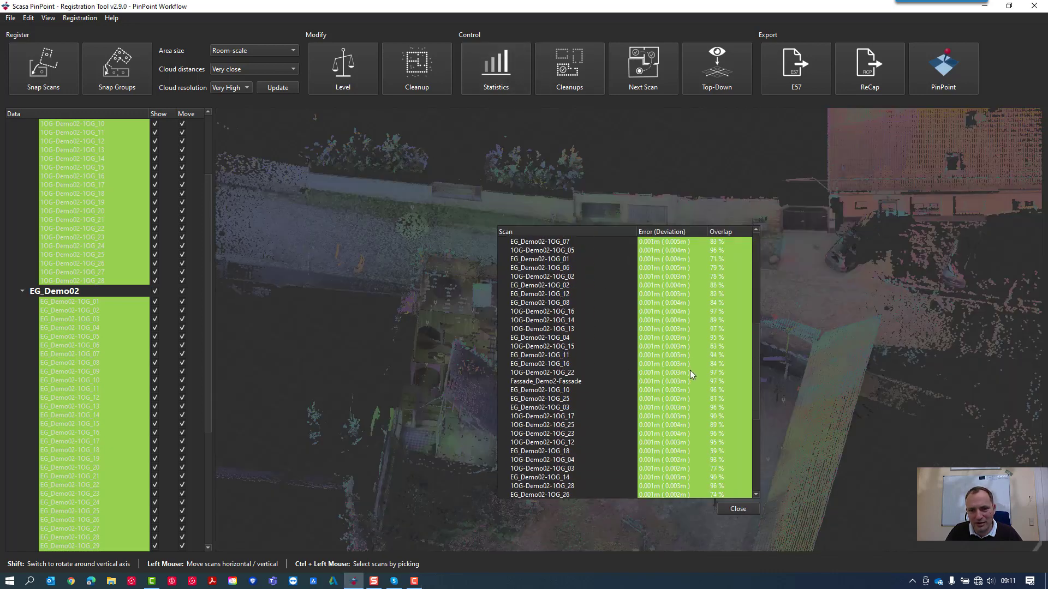
Step: Review the error, deviation and overlap of individual facade and EG scans in the registration statistics, locate them in the scan tree and close the statistics
scroll(698, 378, down, 3)
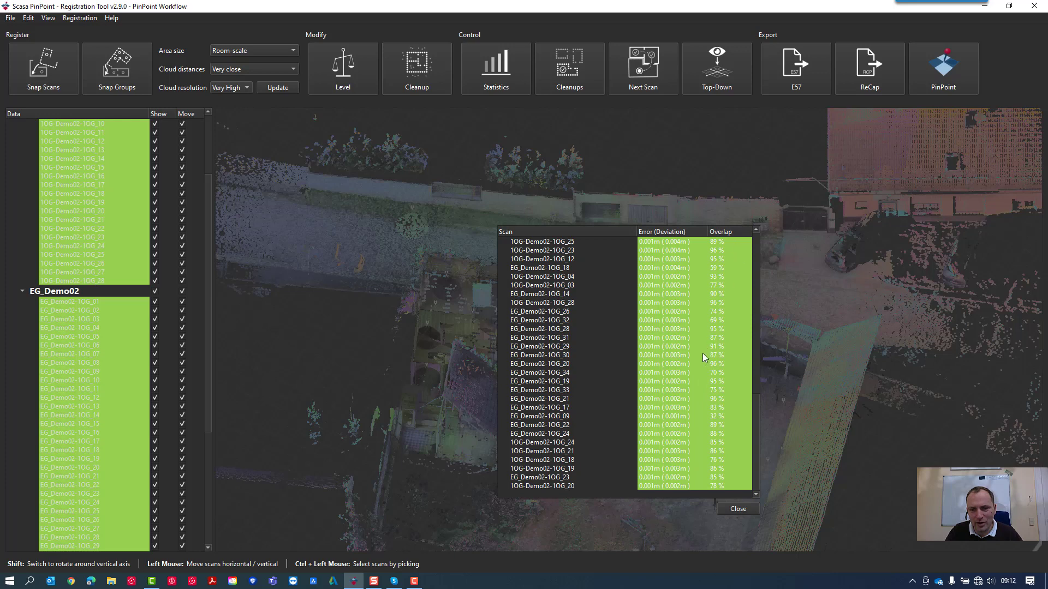
scroll(704, 349, up, 12)
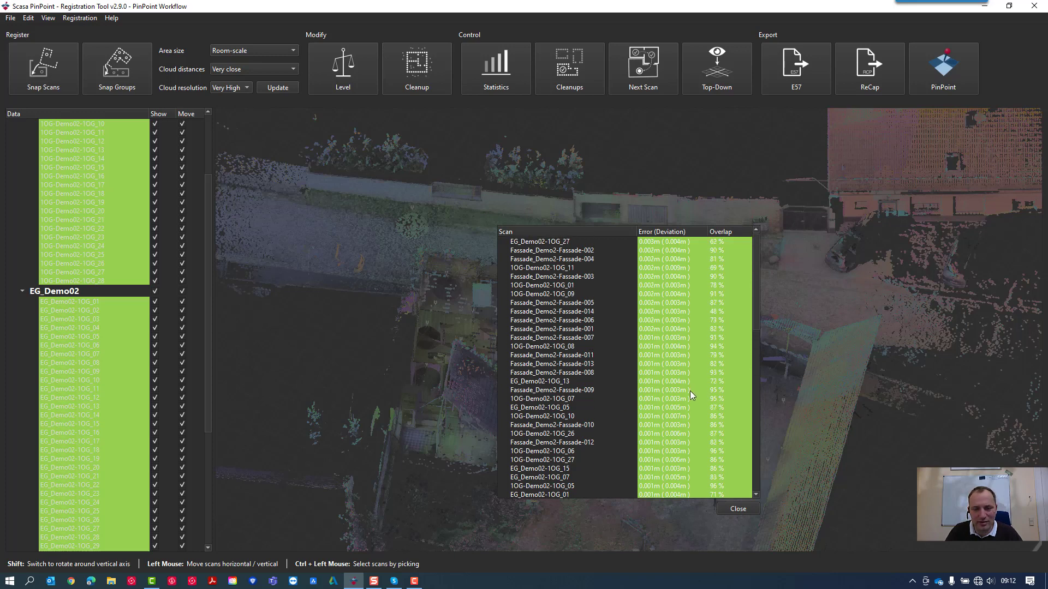
click(552, 356)
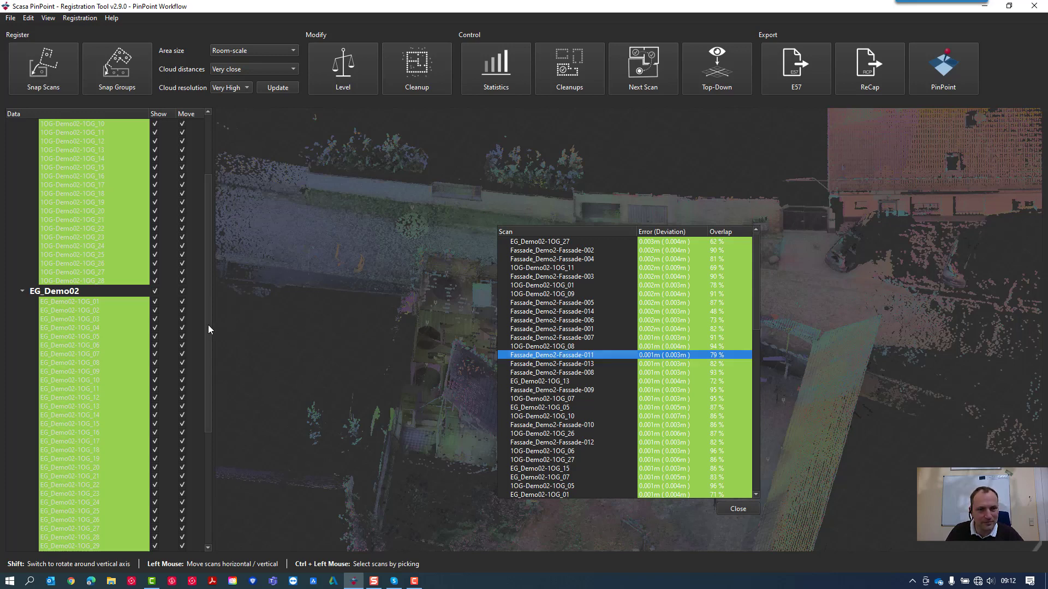
drag(208, 329, 216, 461)
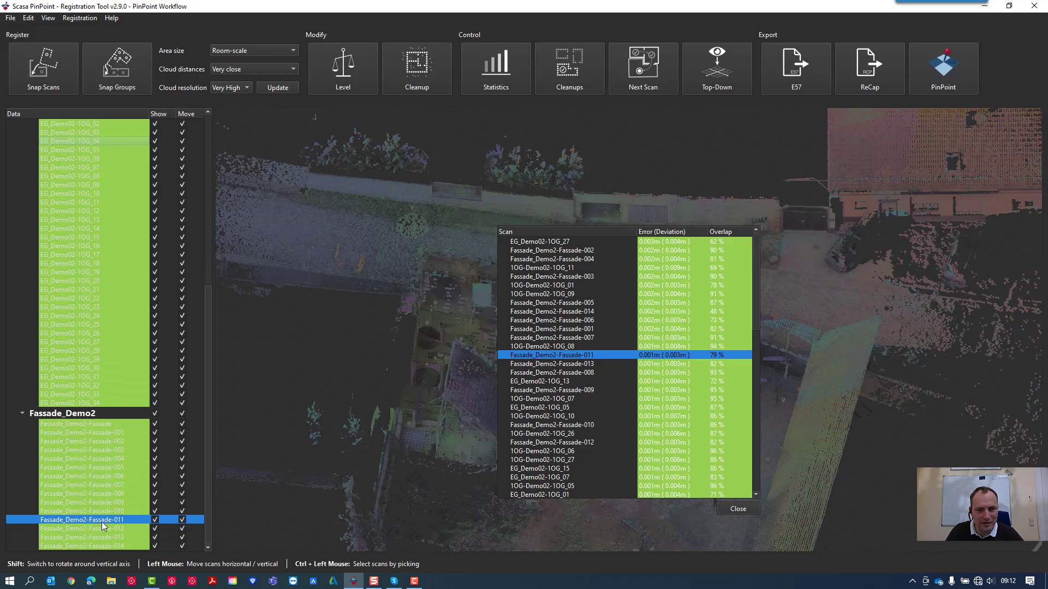
click(549, 330)
click(541, 364)
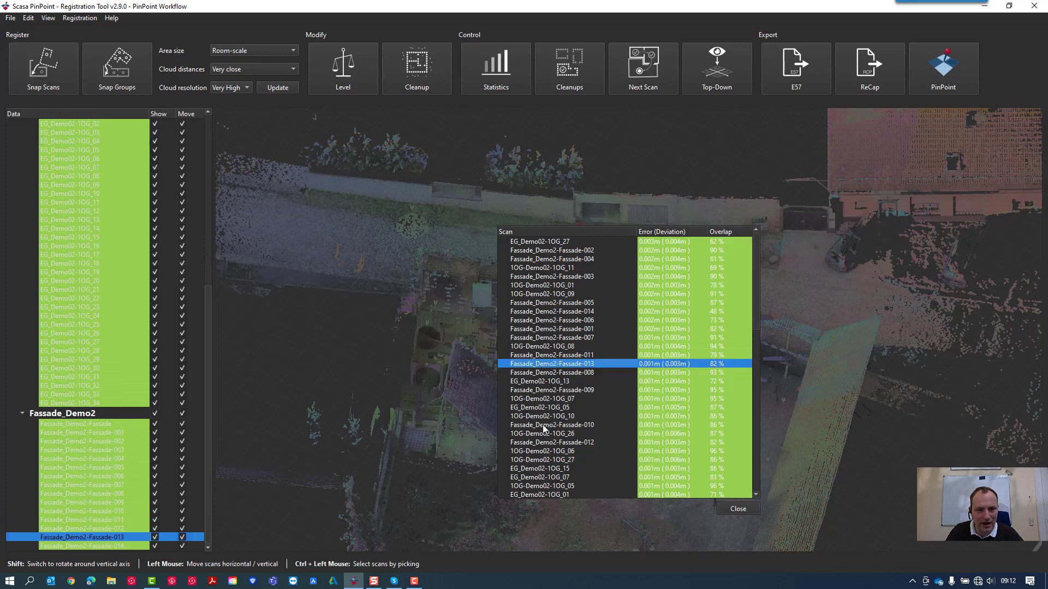
click(543, 425)
click(543, 468)
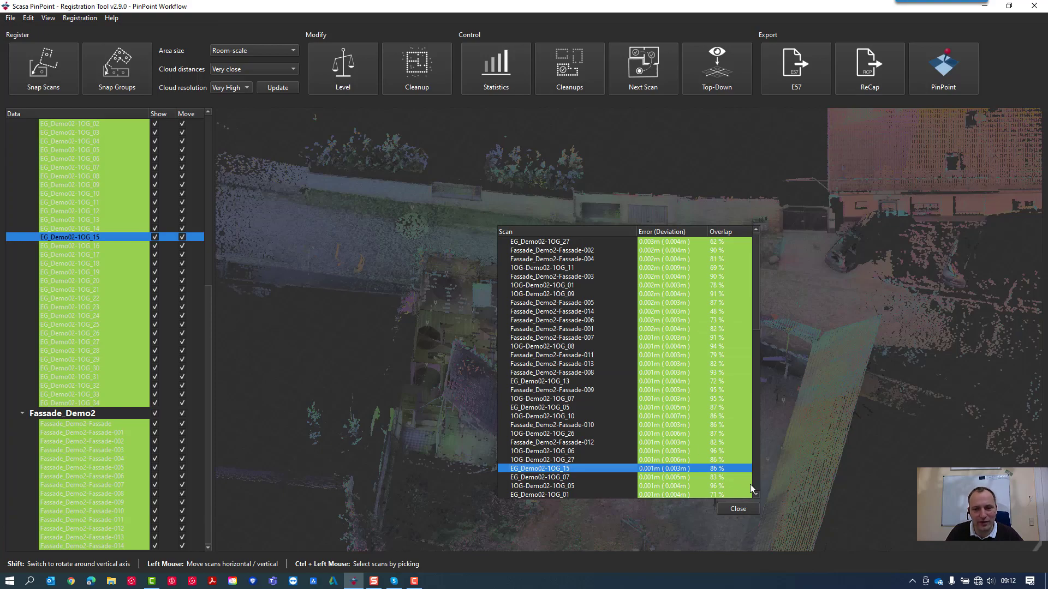
click(738, 509)
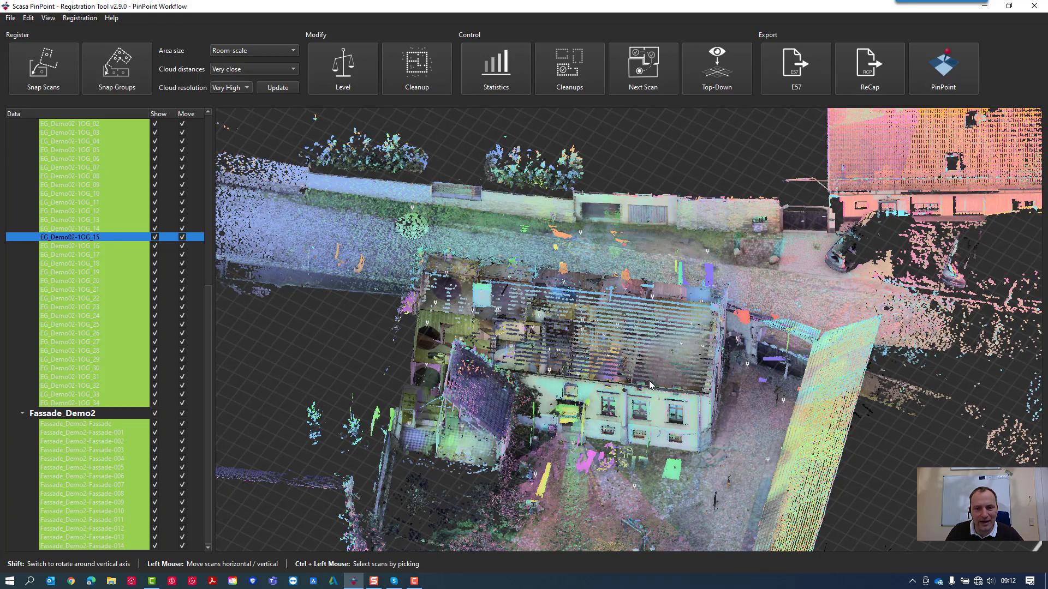
Step: Show the attraction lines and examine how the scans connect across the combined building from oblique views
middle_drag(683, 387, 622, 352)
scroll(656, 351, up, 5)
scroll(657, 351, down, 2)
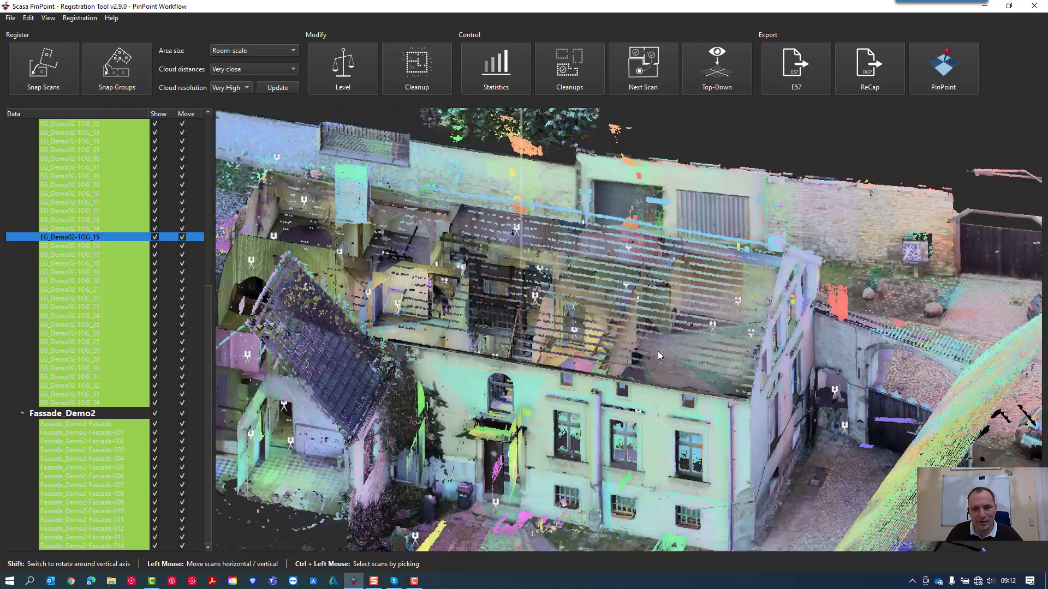
click(48, 18)
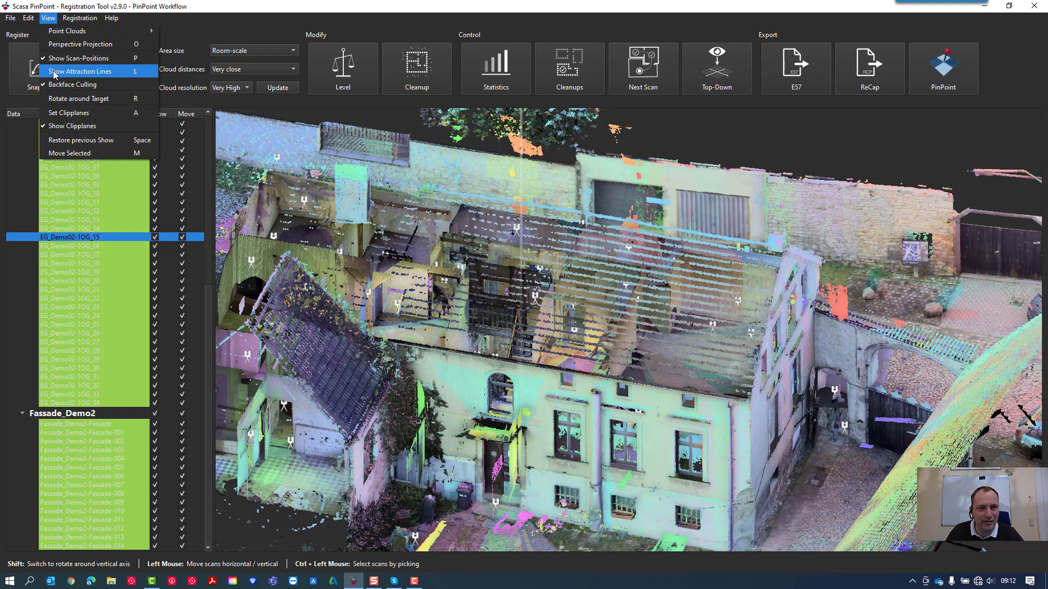
click(125, 74)
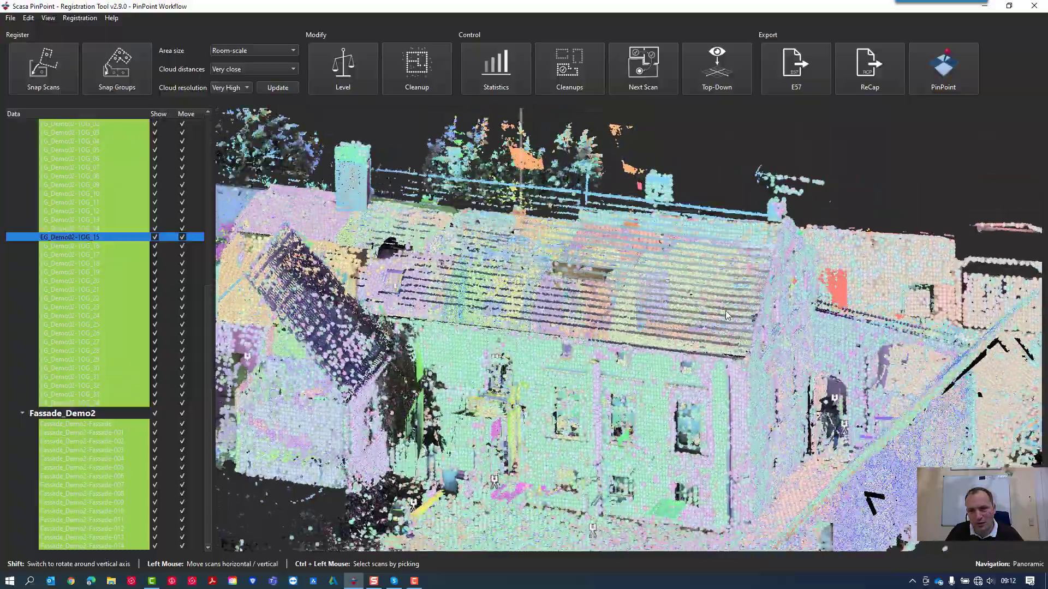
middle_drag(725, 315, 609, 428)
scroll(624, 429, down, 5)
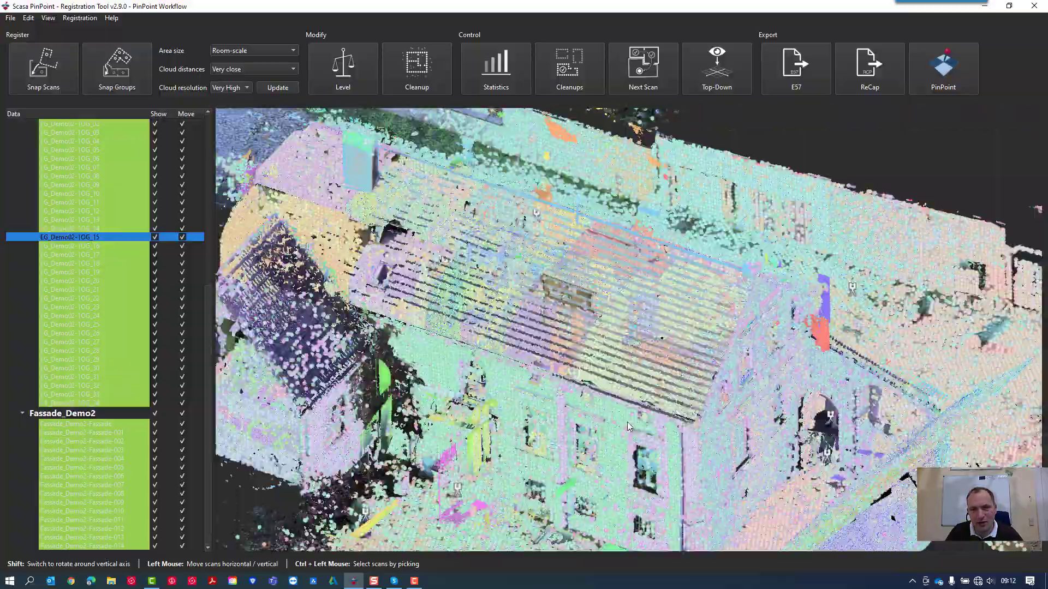
middle_drag(697, 397, 579, 394)
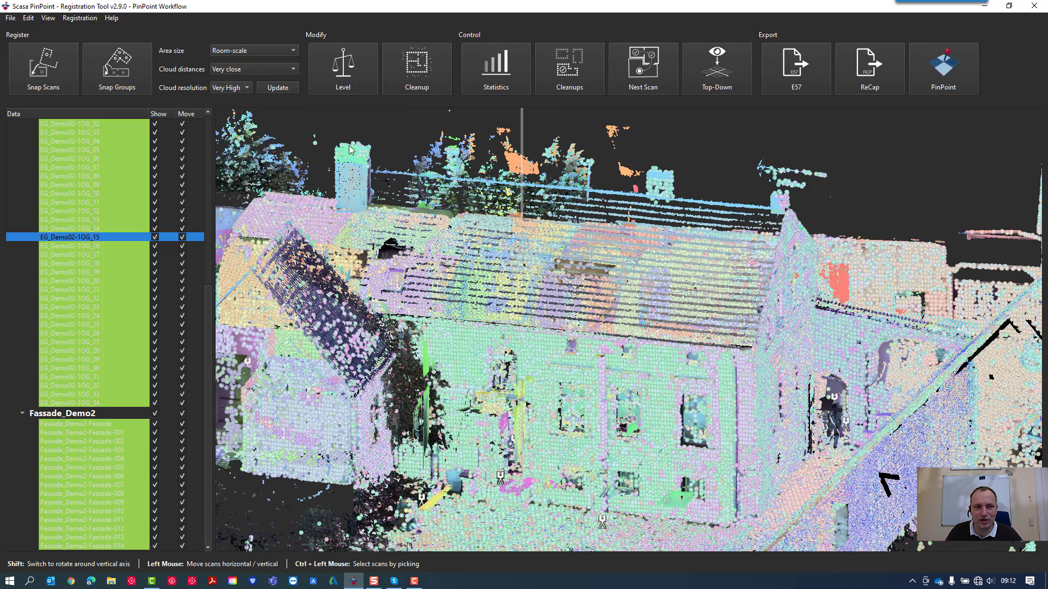
Step: Hide the attraction lines and unmark all scans in the scene as movable
click(48, 18)
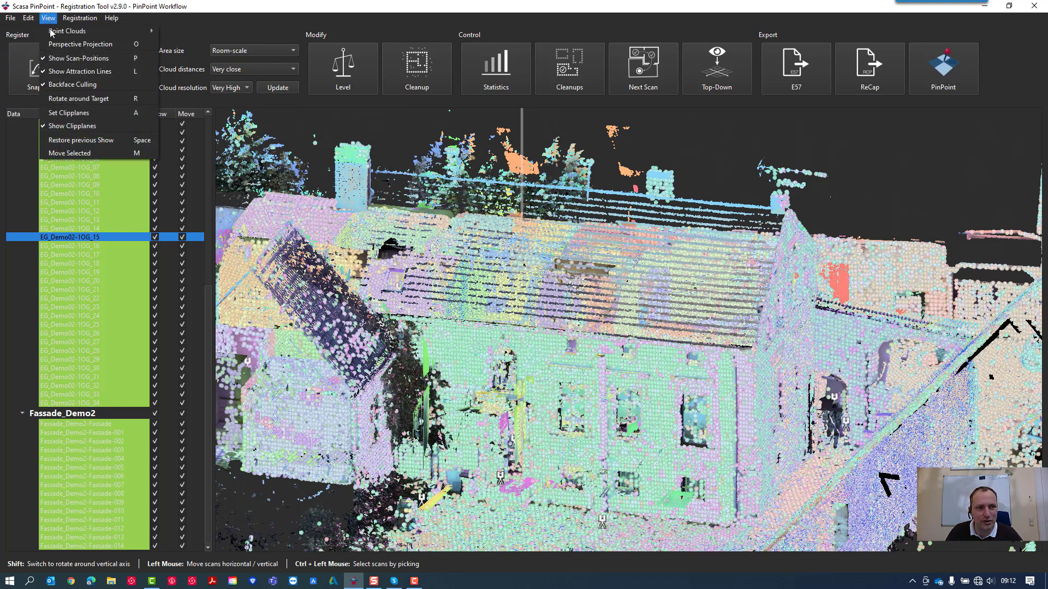
click(84, 73)
middle_drag(470, 278, 494, 293)
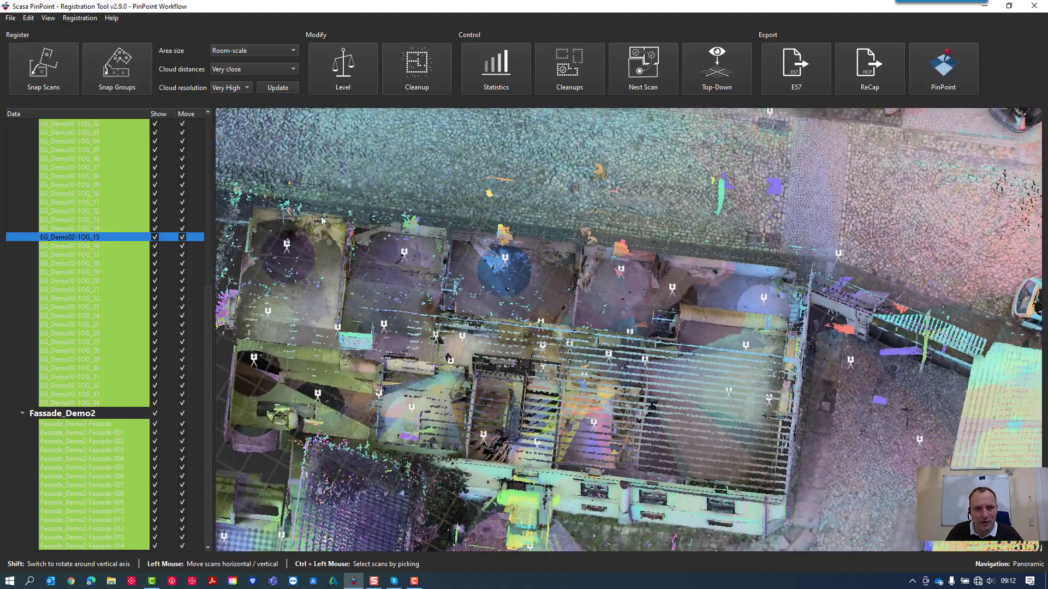
drag(206, 292, 221, 113)
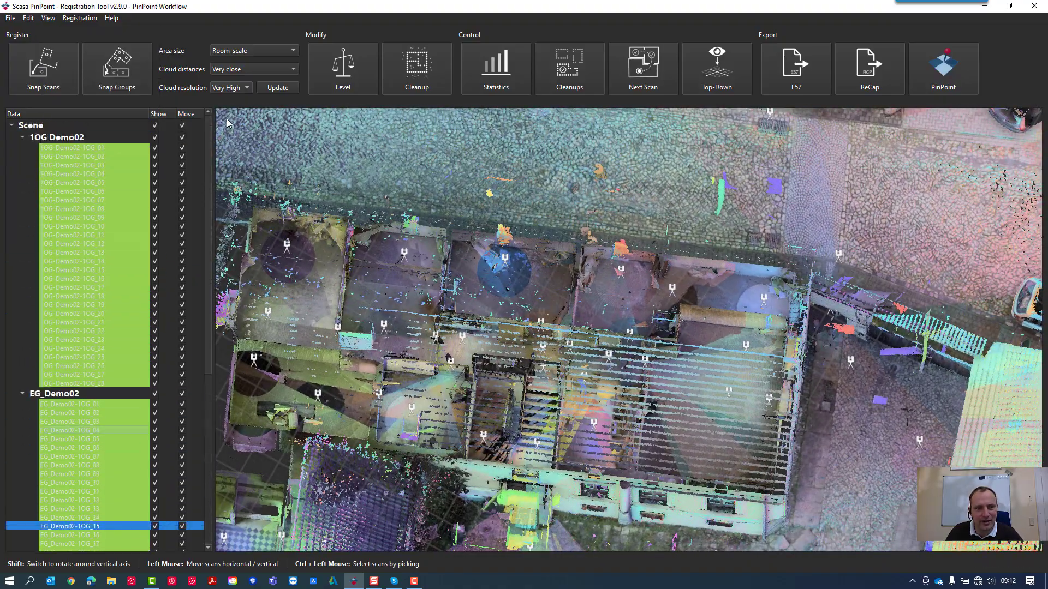
click(182, 126)
right_drag(544, 285, 518, 286)
Step: Take a registration snapshot named "Final"
click(76, 18)
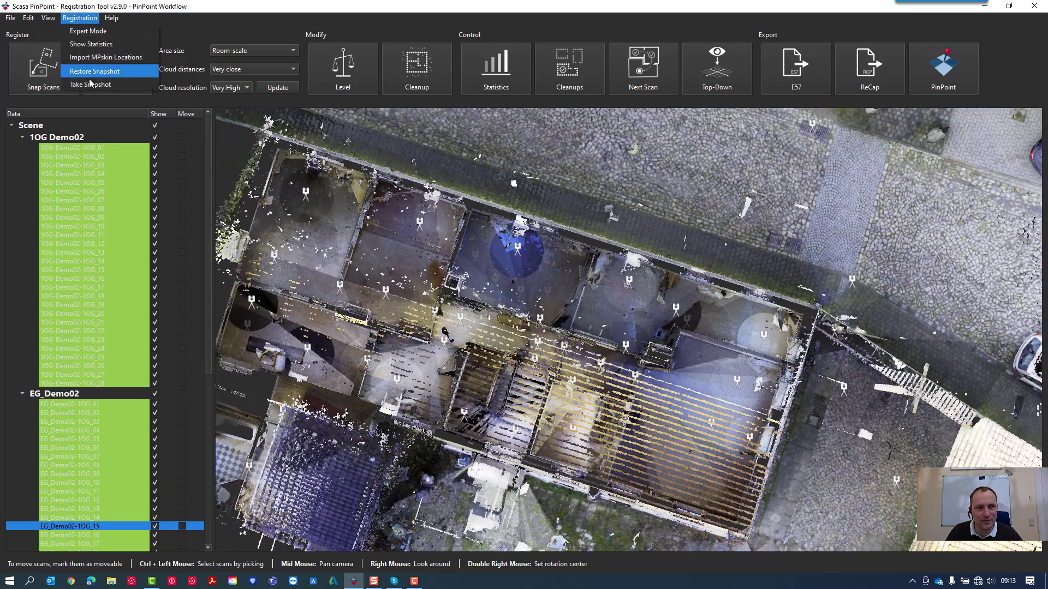
click(98, 86)
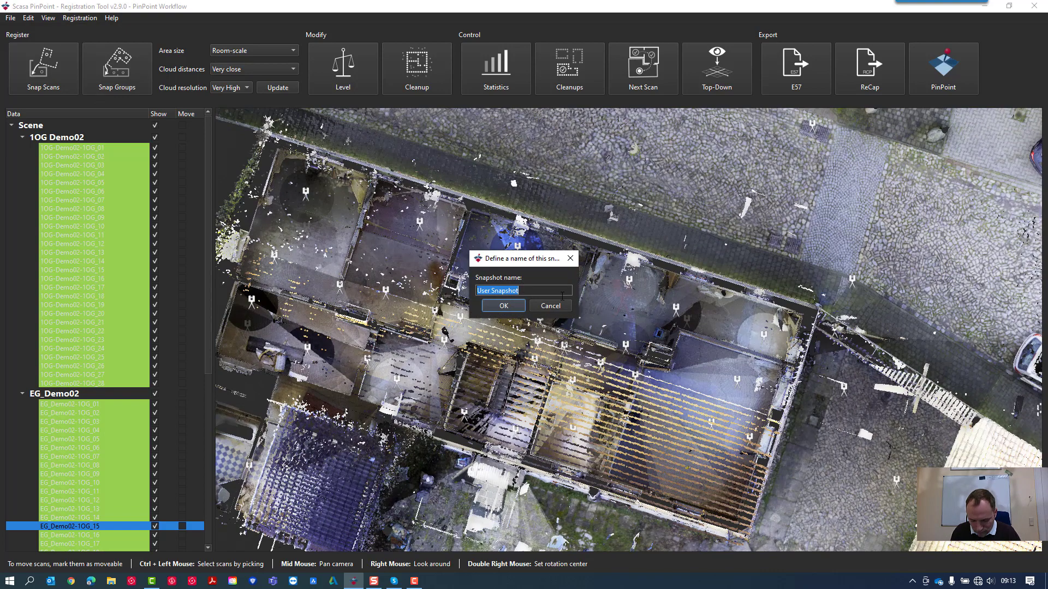
text(Final)
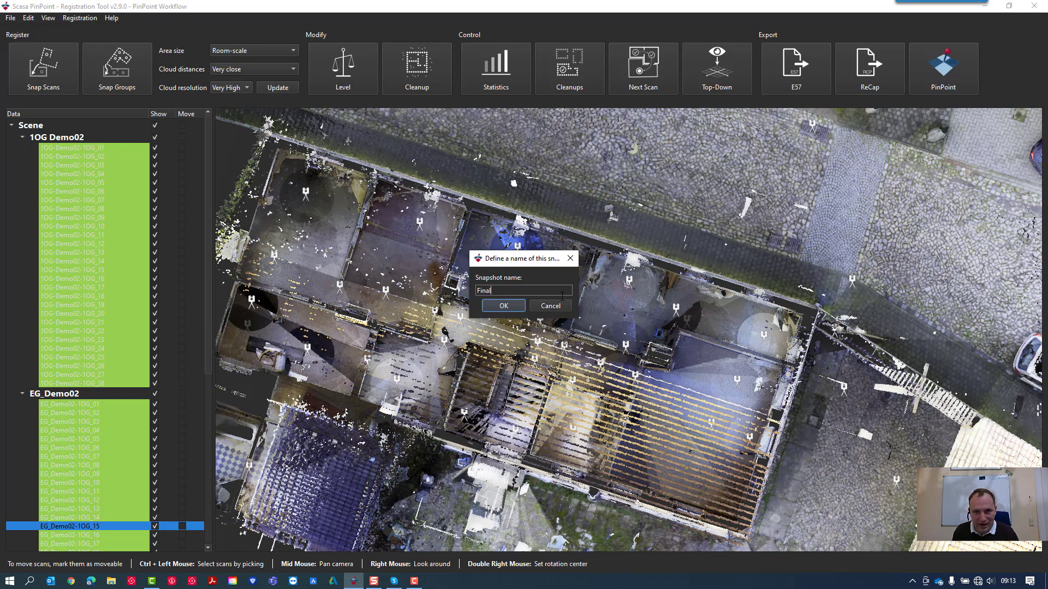
key(Return)
Step: Look through the snapshots available for restoring, including "EG und OG", and leave the list without restoring any
click(76, 18)
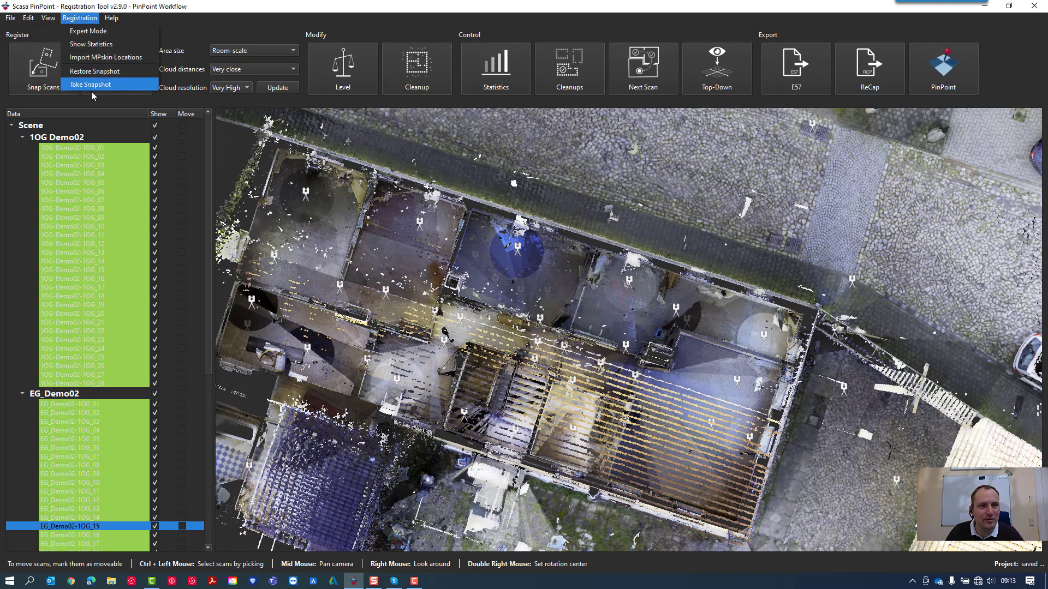
click(98, 72)
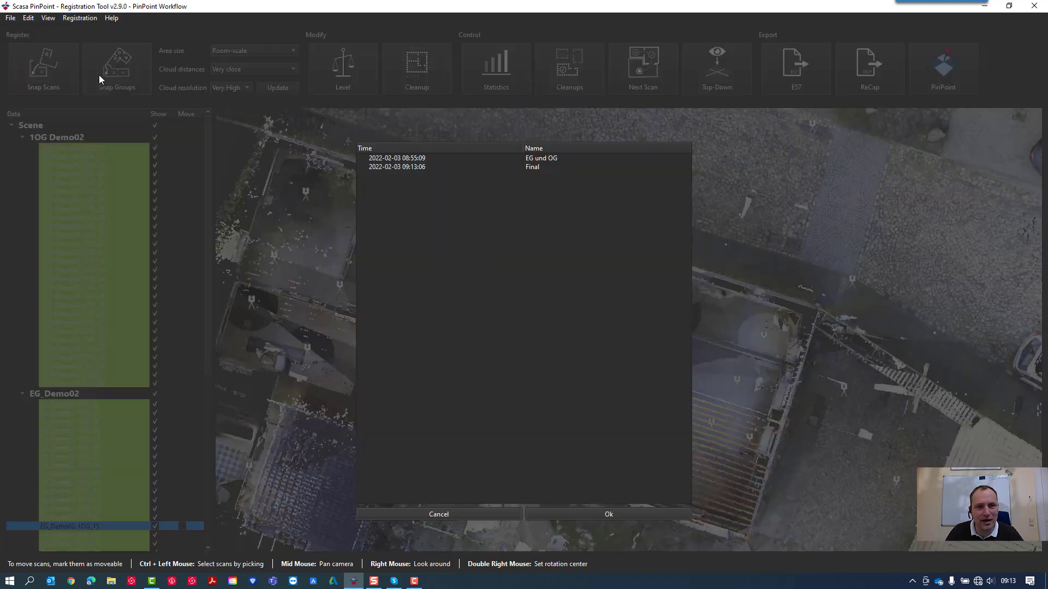
click(397, 160)
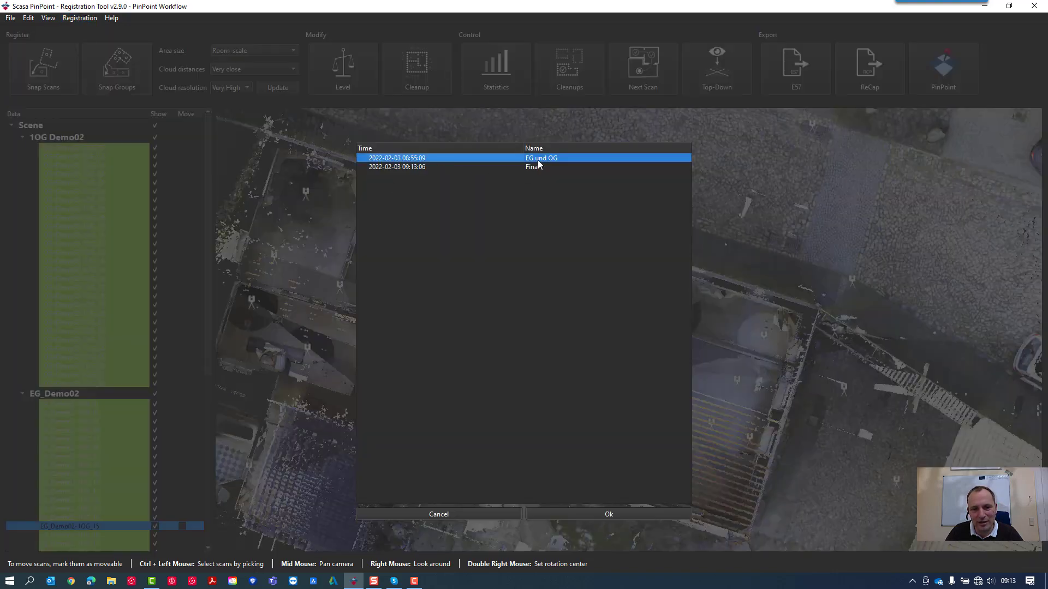
click(490, 510)
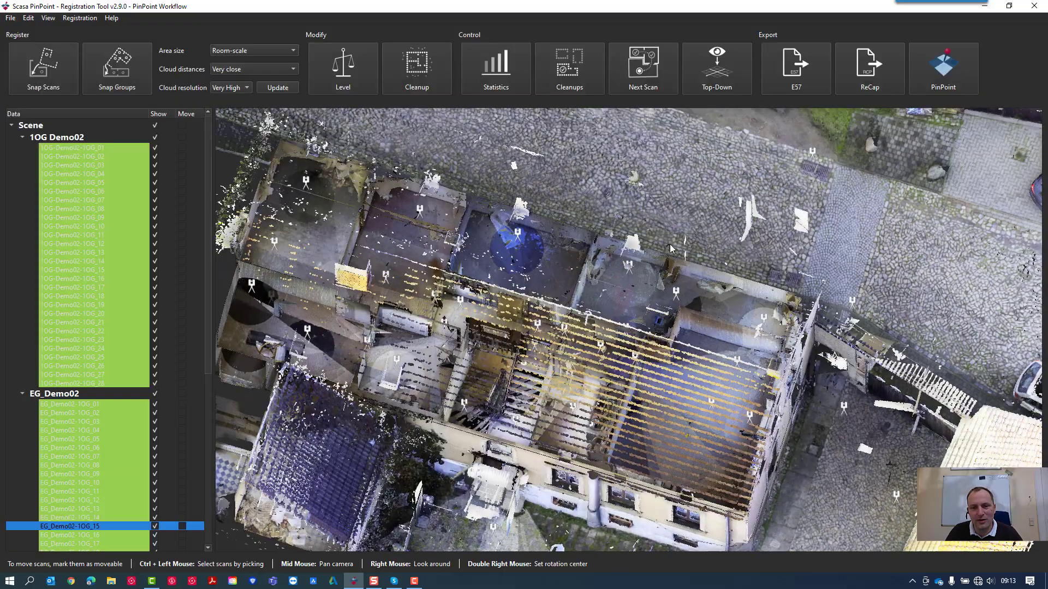
Step: Inspect the combined building from oblique angles and as a horizontal section in the Top-Down view
right_drag(671, 248, 671, 210)
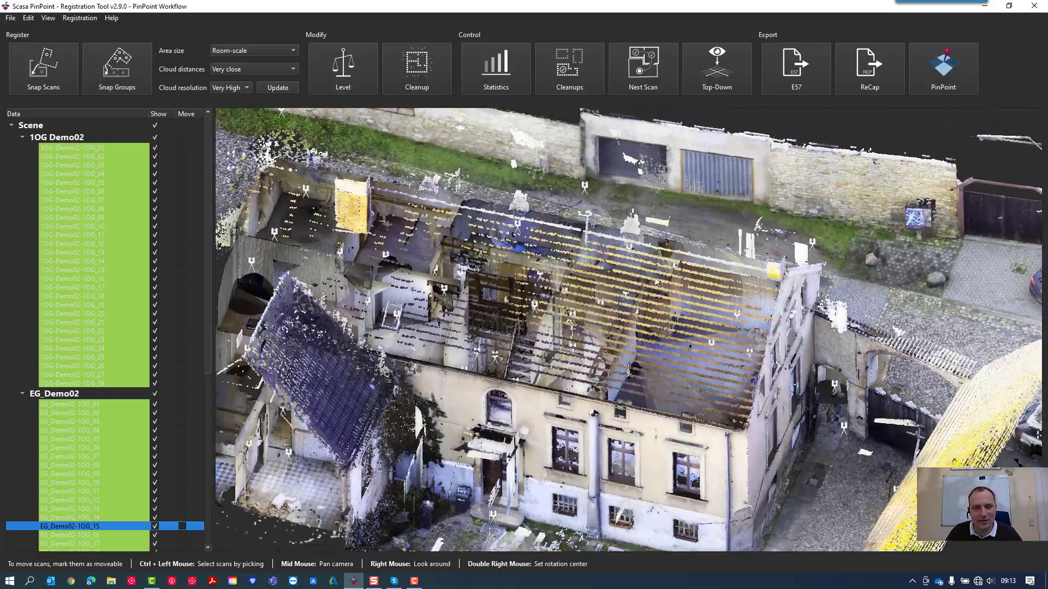
scroll(659, 281, down, 6)
scroll(617, 318, up, 2)
right_drag(655, 269, 667, 324)
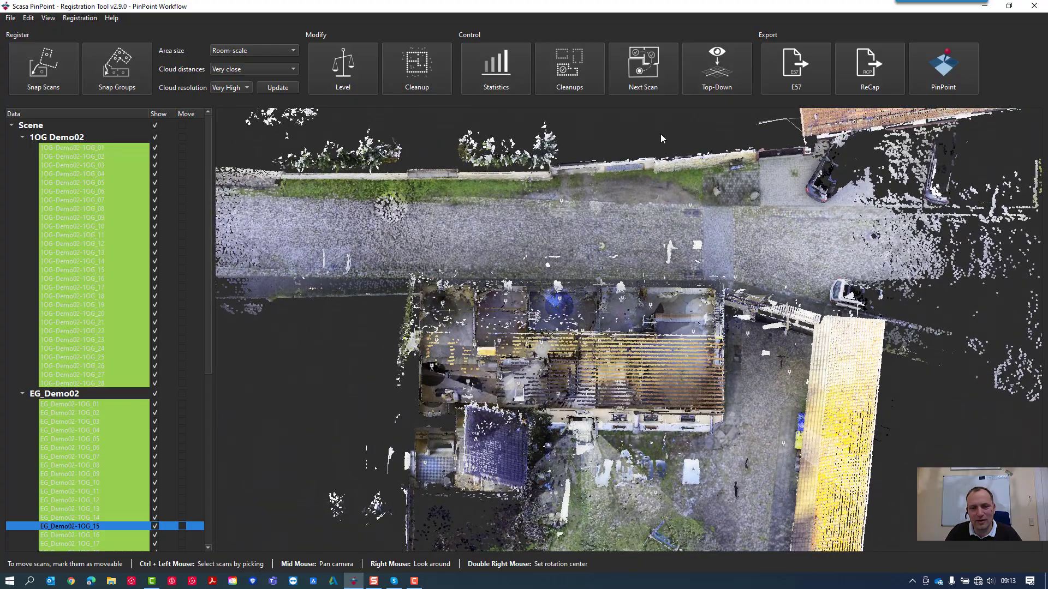
click(717, 75)
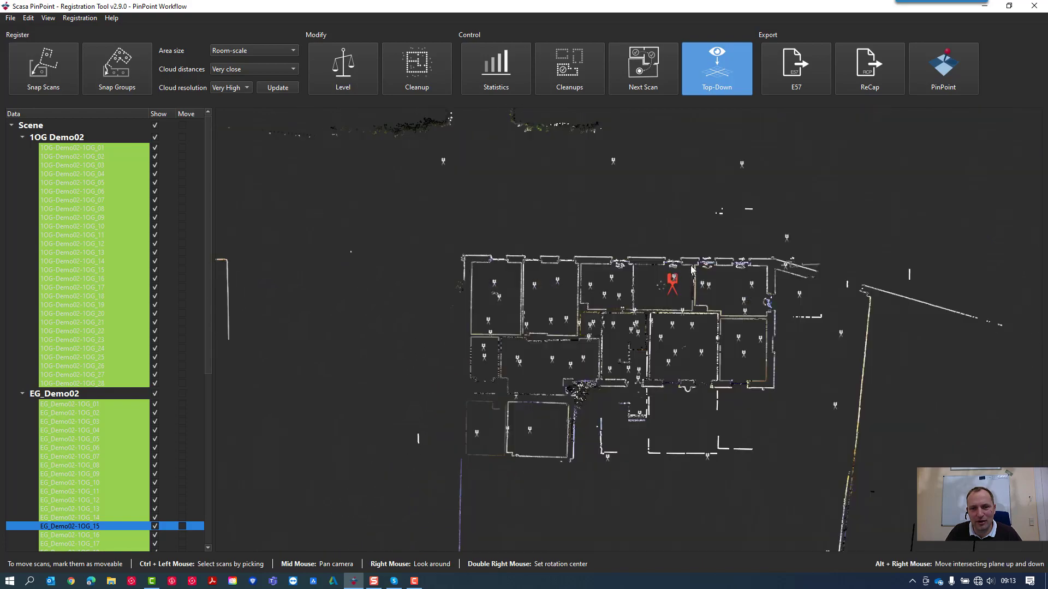
scroll(719, 341, up, 3)
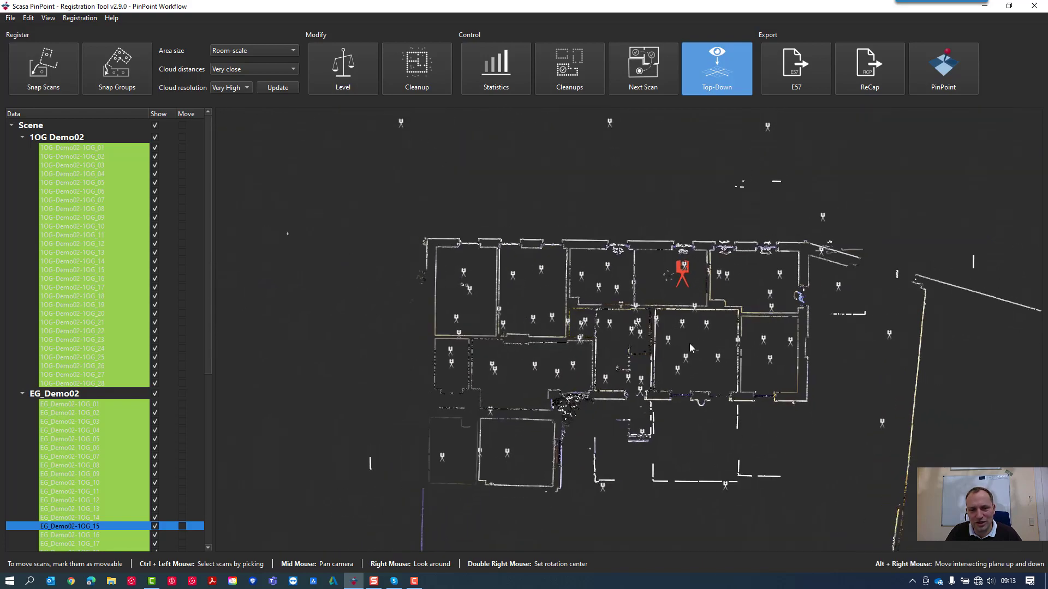
scroll(696, 314, down, 2)
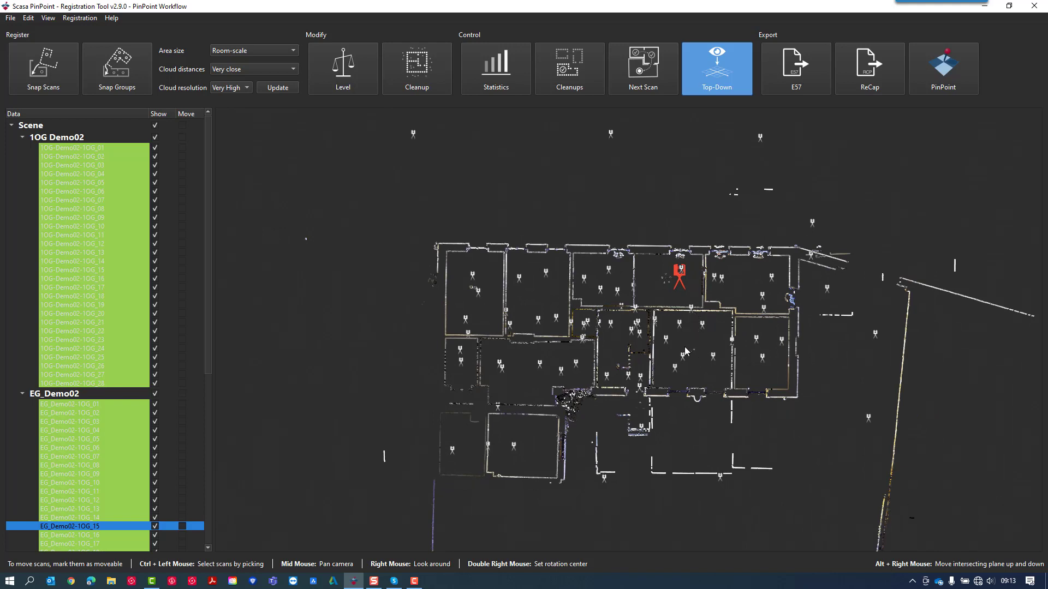
Step: Hide the scan positions, check the wall sections at different heights and leave the Top-Down view
double_click(686, 350)
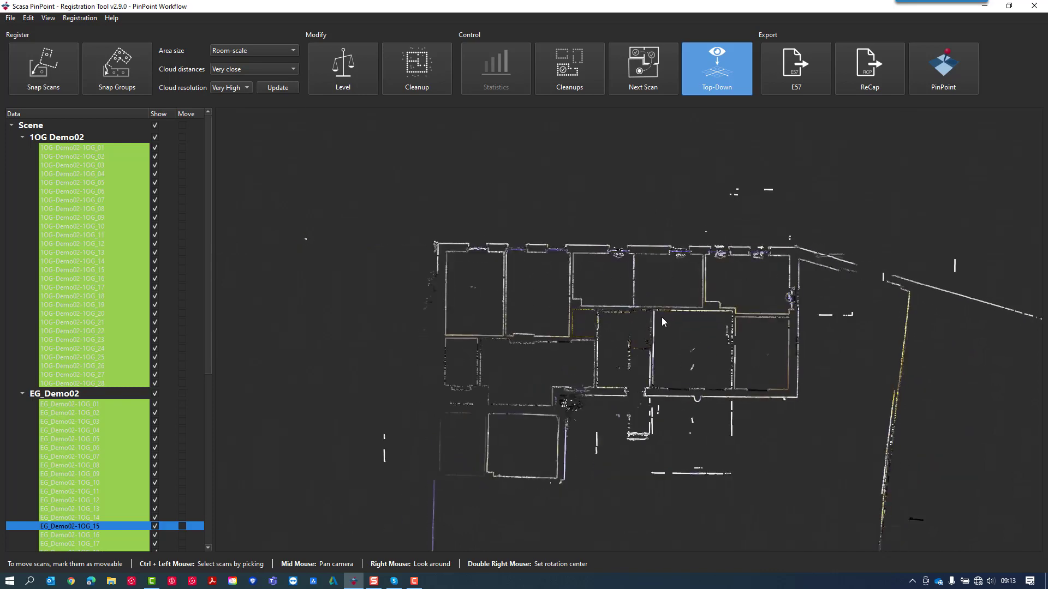
scroll(568, 290, up, 8)
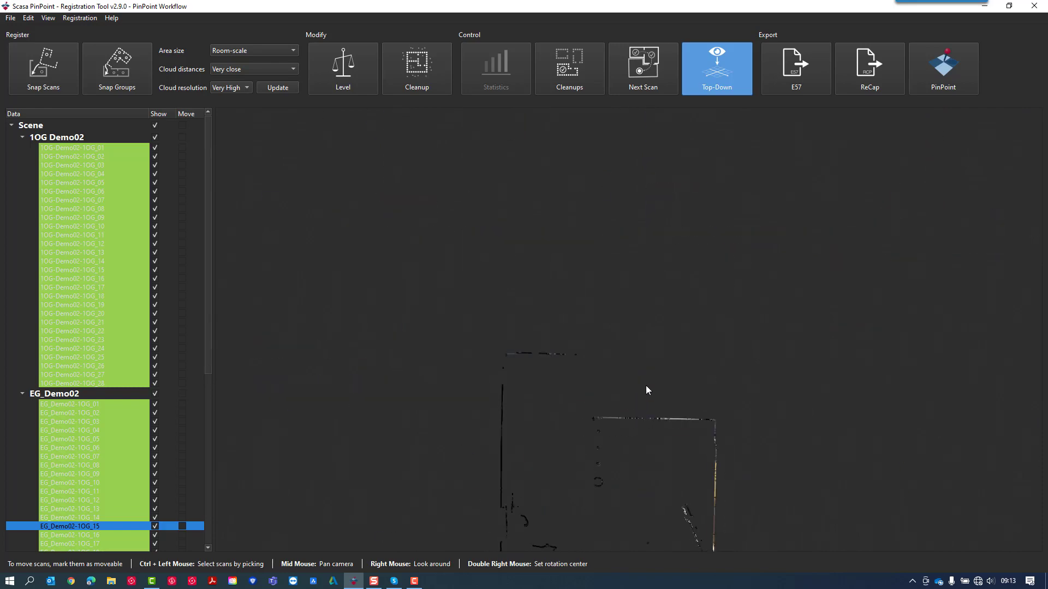
scroll(646, 341, down, 8)
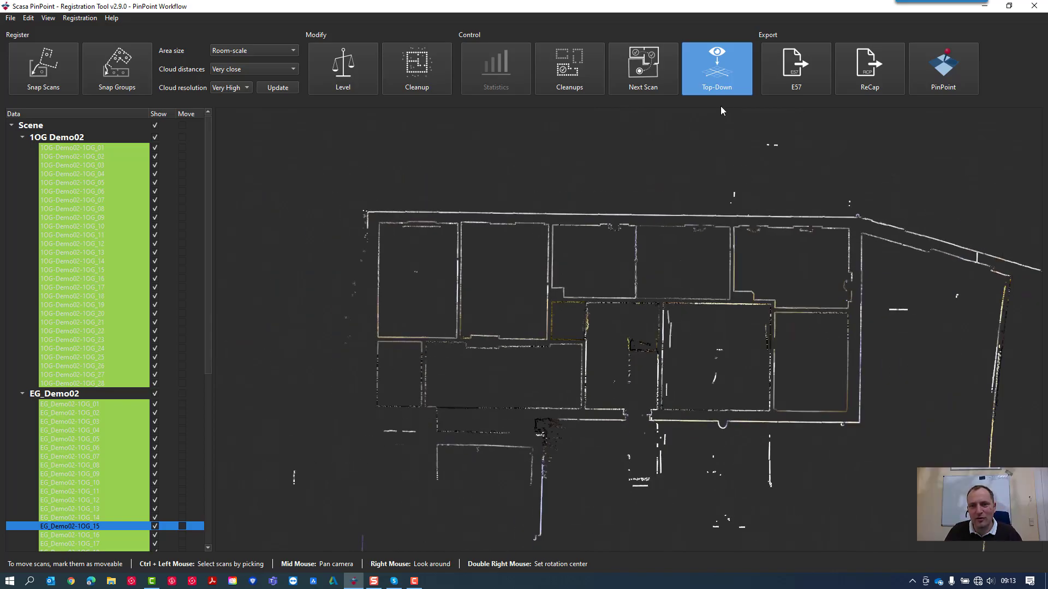
click(718, 84)
Step: Turn off backface culling and inspect the whole coloured building from above and from an oblique view
drag(706, 267, 718, 372)
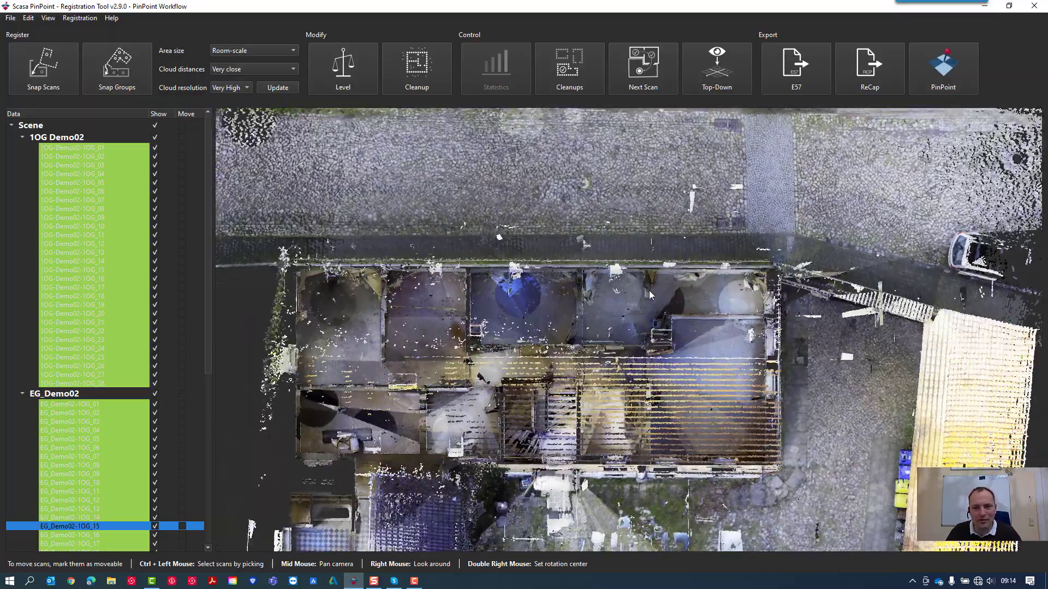
middle_drag(649, 291, 734, 252)
drag(759, 397, 681, 386)
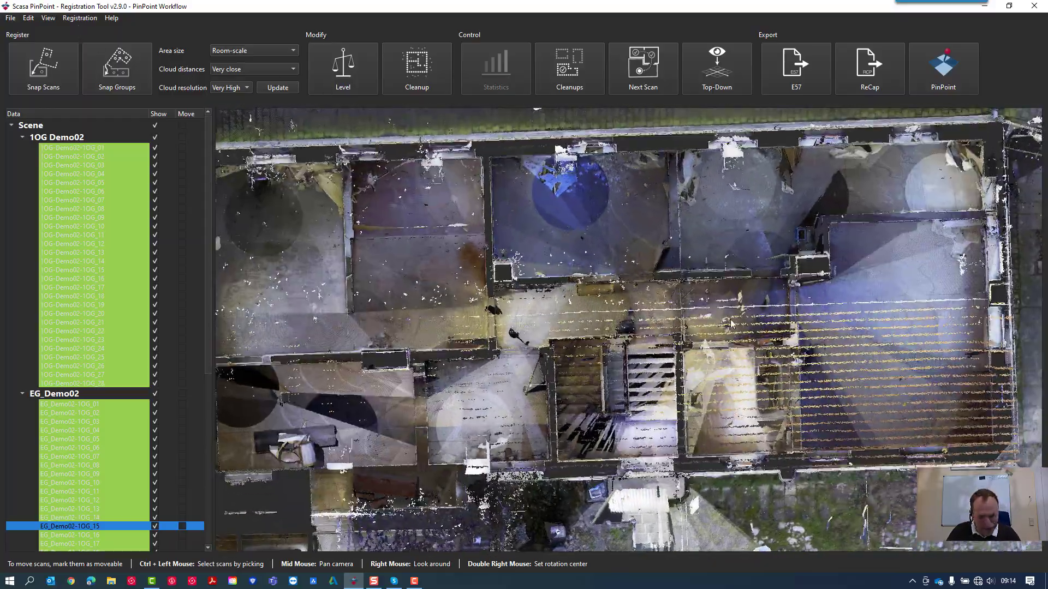
scroll(681, 387, down, 5)
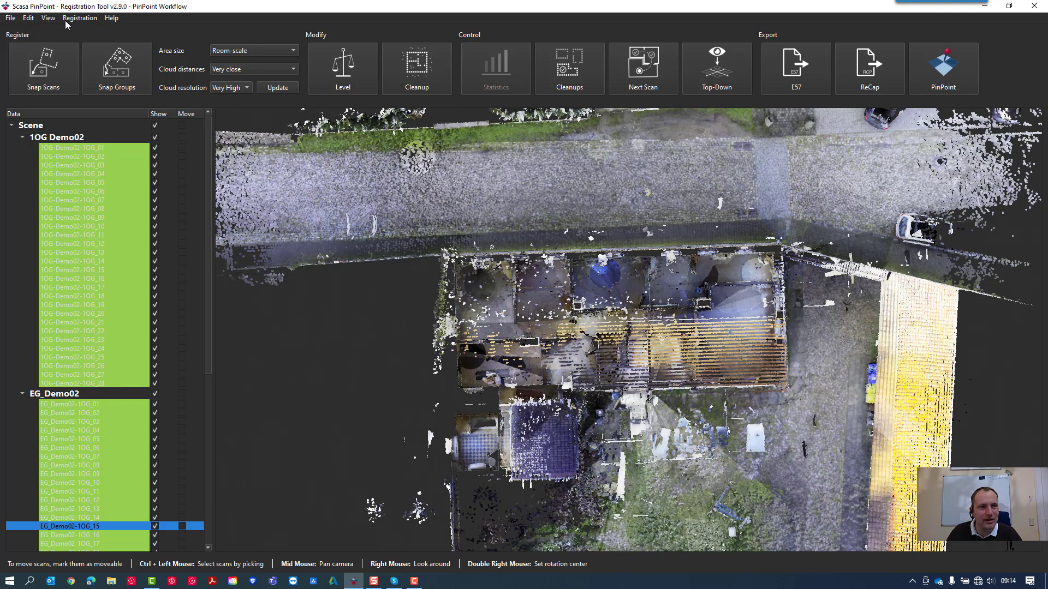
click(48, 18)
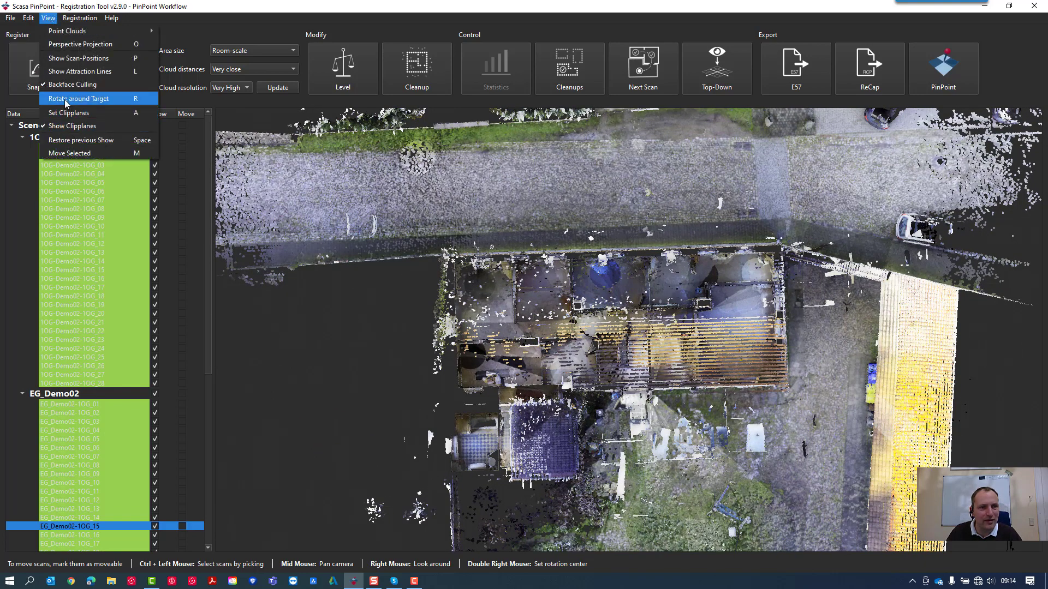
click(66, 88)
drag(787, 497, 741, 337)
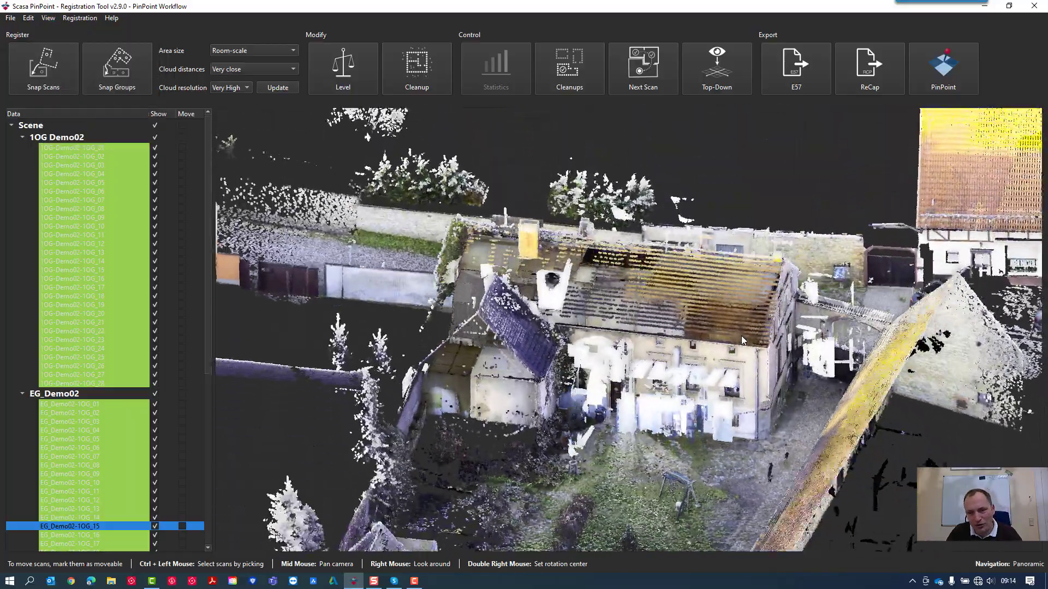
Step: Lasso the building and its adjoining yard from above in Cleanup mode and remove all points outside the outline
drag(690, 373, 748, 349)
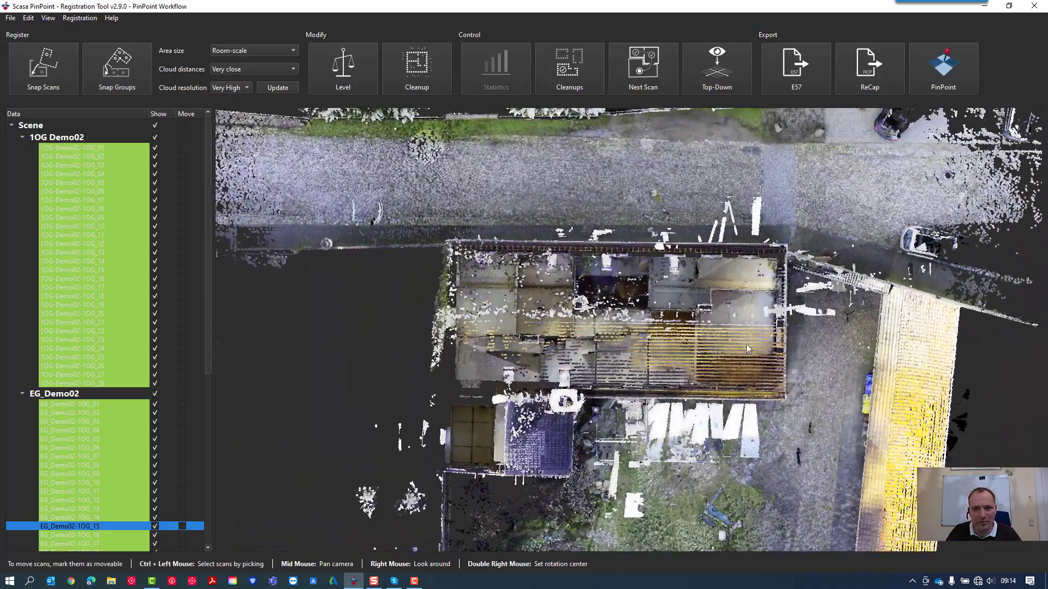
right_drag(692, 398, 700, 423)
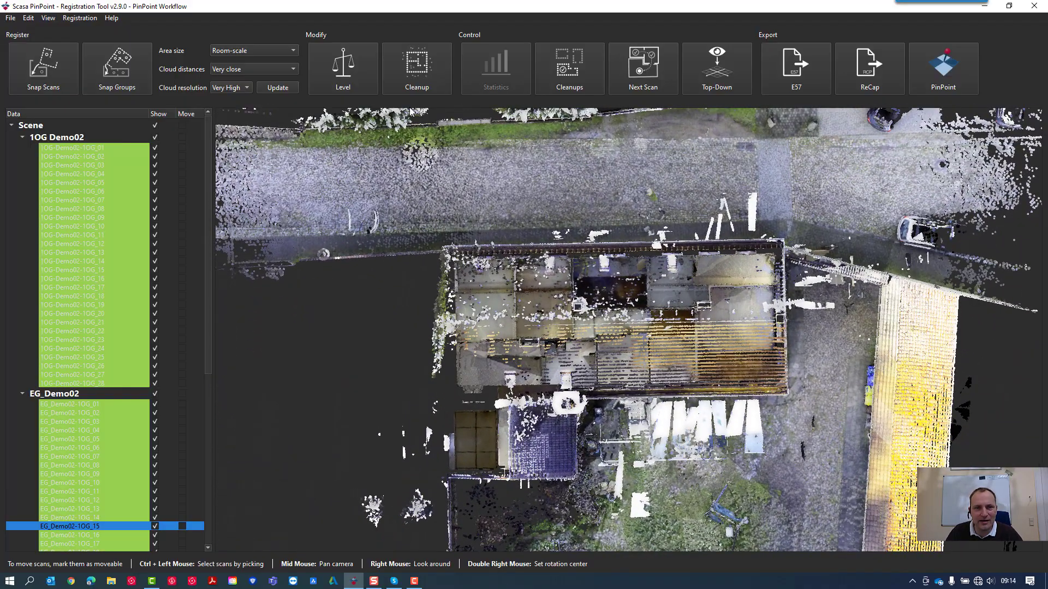
click(417, 71)
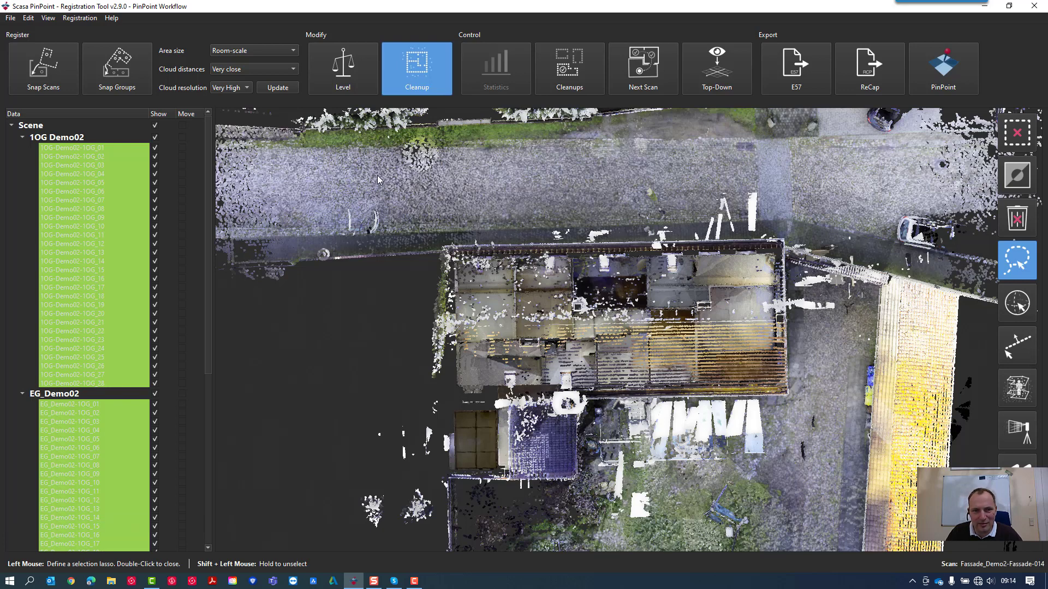
click(805, 172)
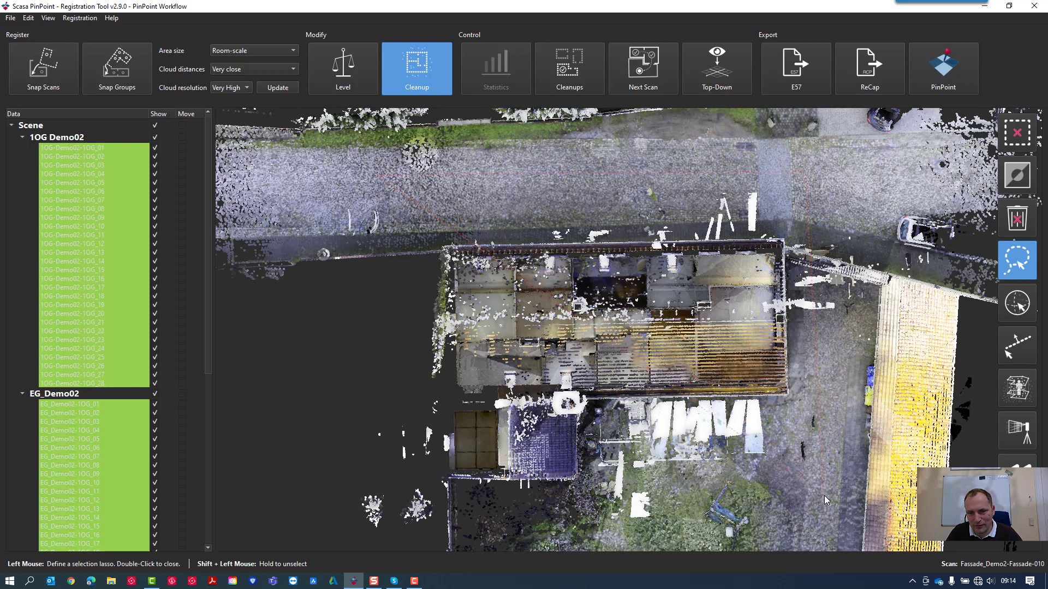
double_click(370, 486)
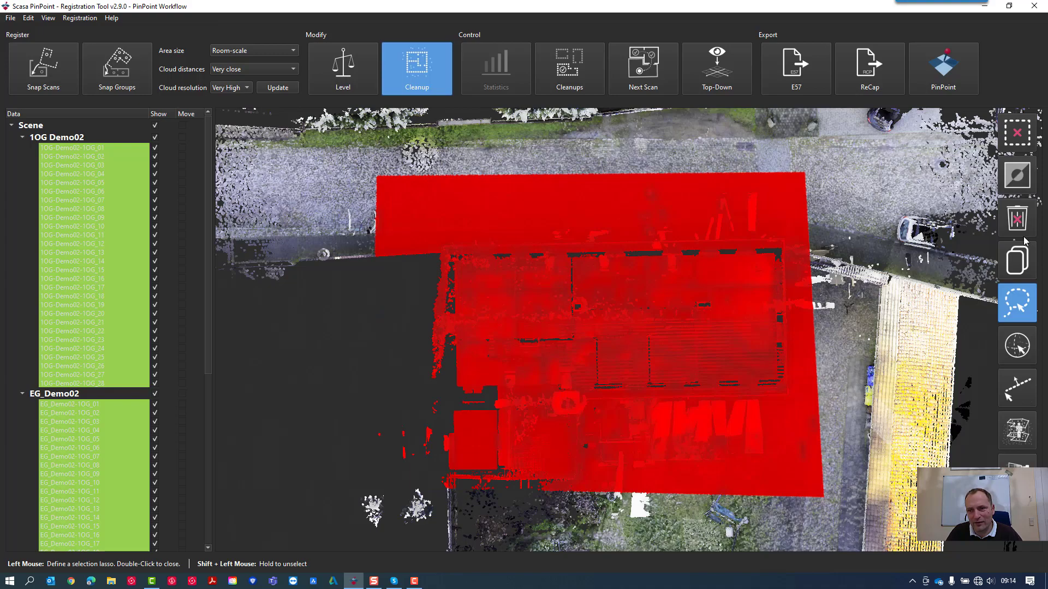
click(1018, 221)
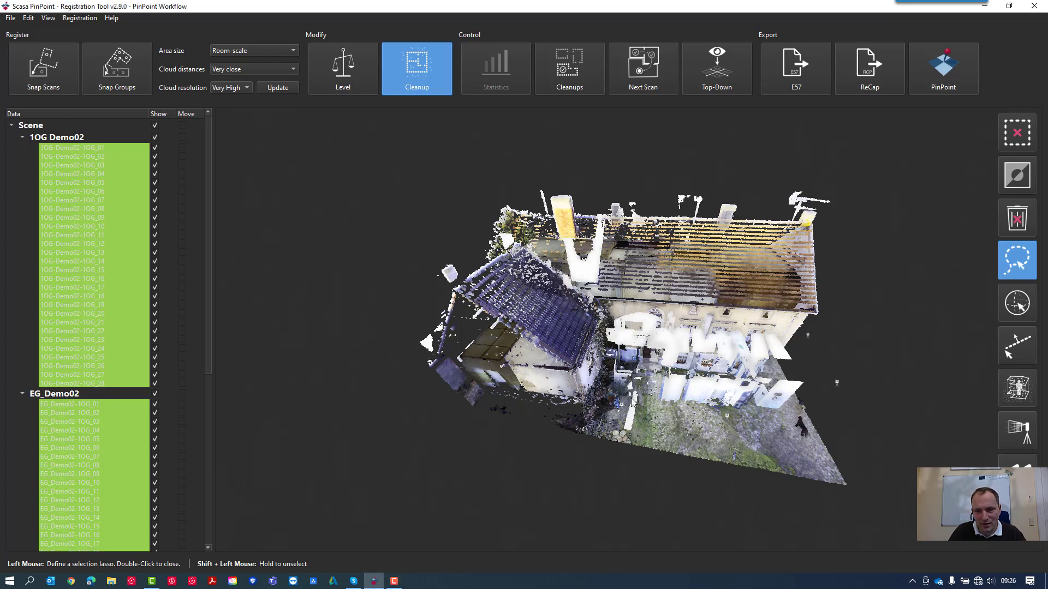
Step: Walk through the cropped cloud from the entrance door over the staircase into the room with two windows and examine the windows
middle_drag(675, 407, 717, 390)
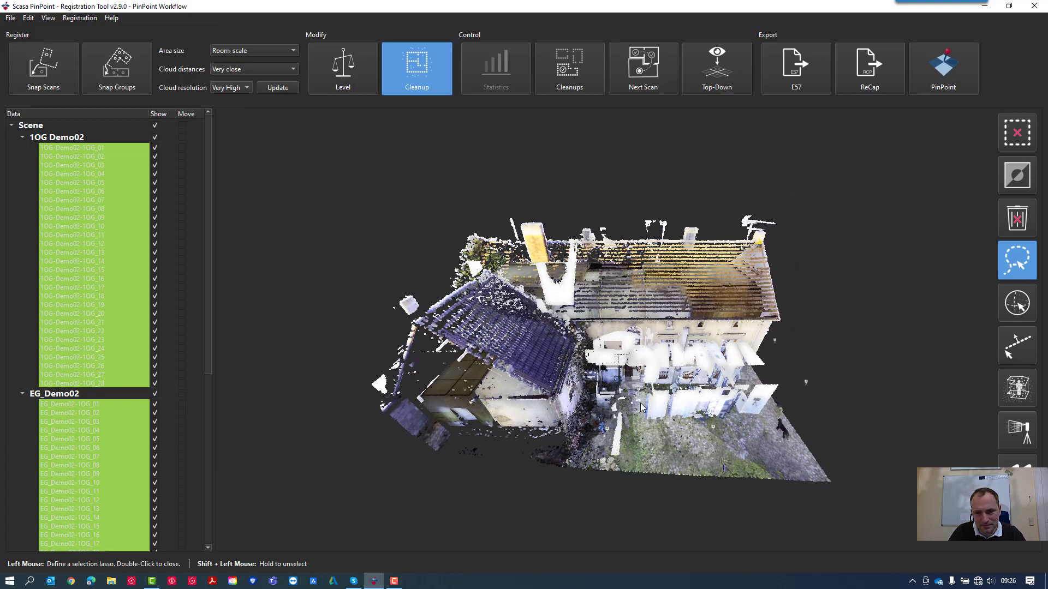
scroll(623, 385, up, 5)
scroll(623, 296, up, 2)
double_click(623, 296)
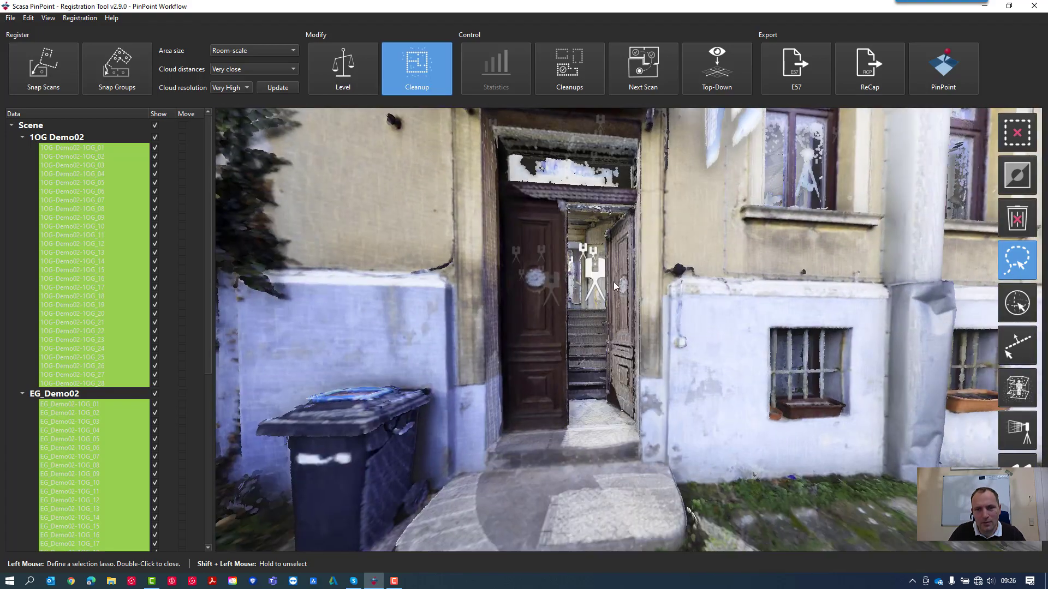
double_click(598, 274)
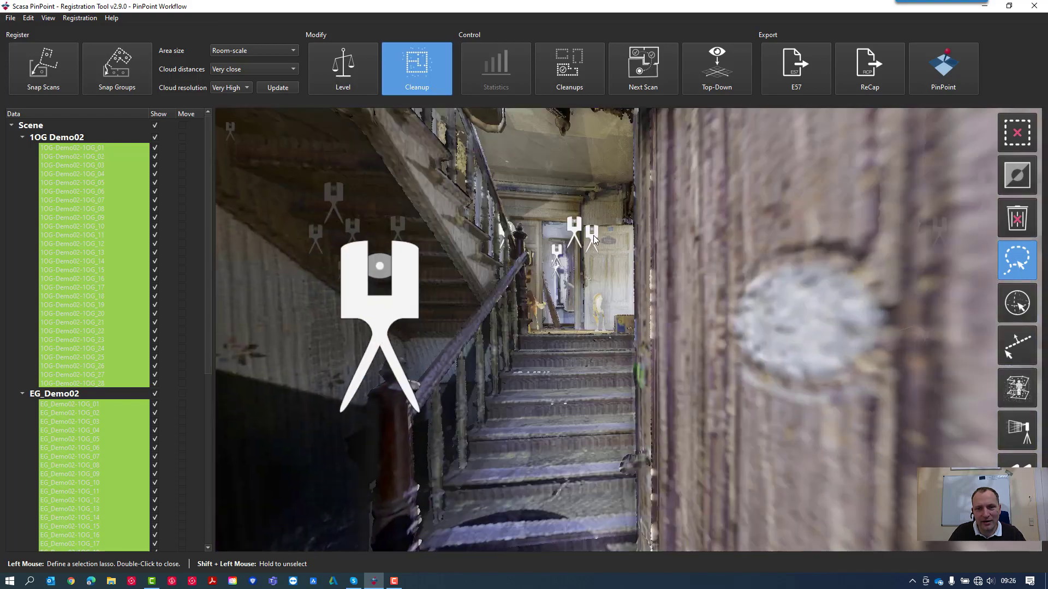
double_click(594, 237)
middle_drag(577, 316, 656, 295)
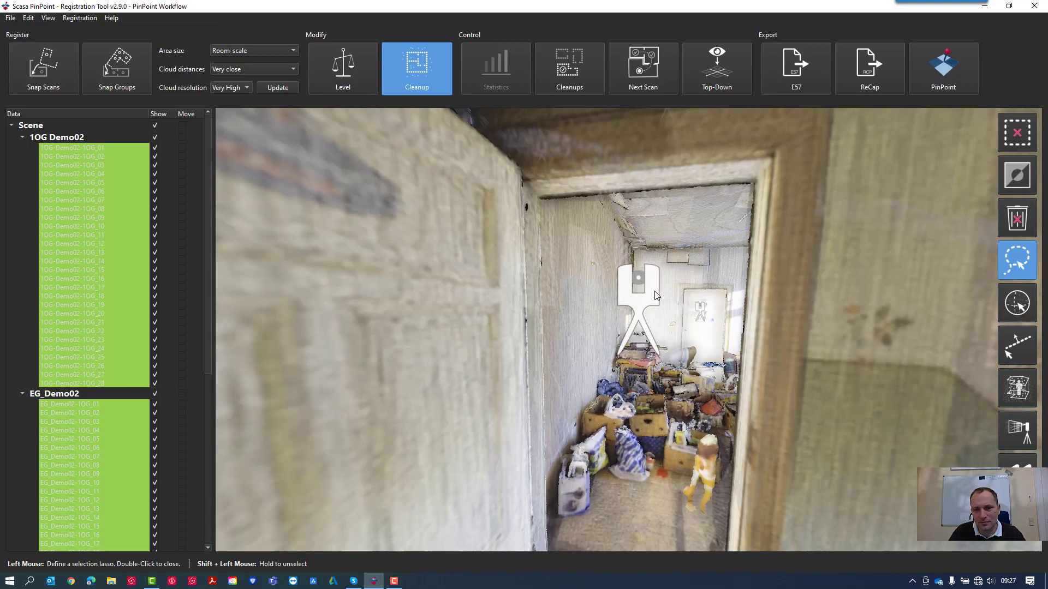
double_click(657, 295)
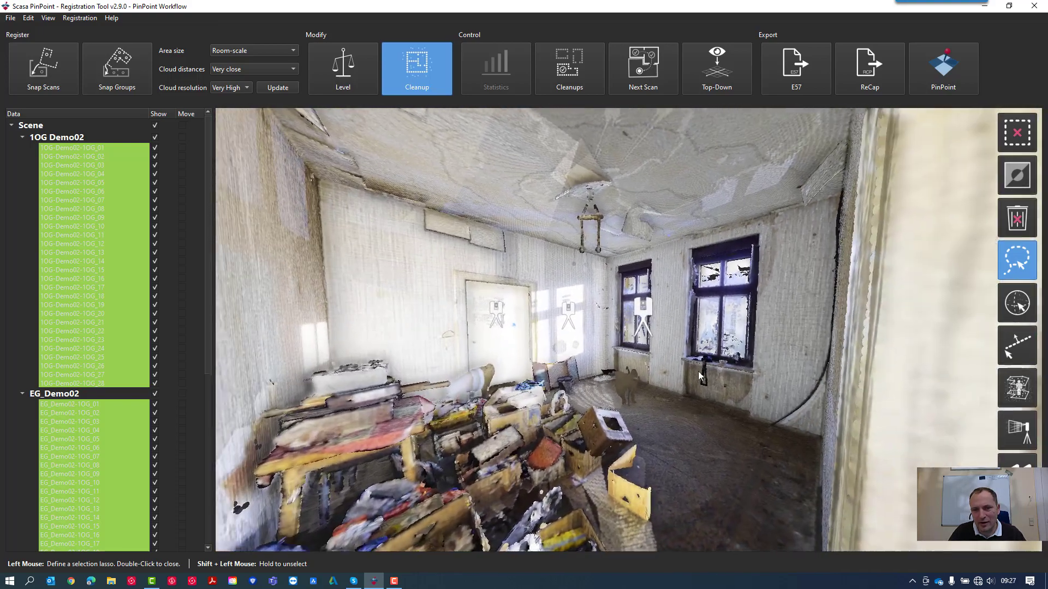
double_click(642, 328)
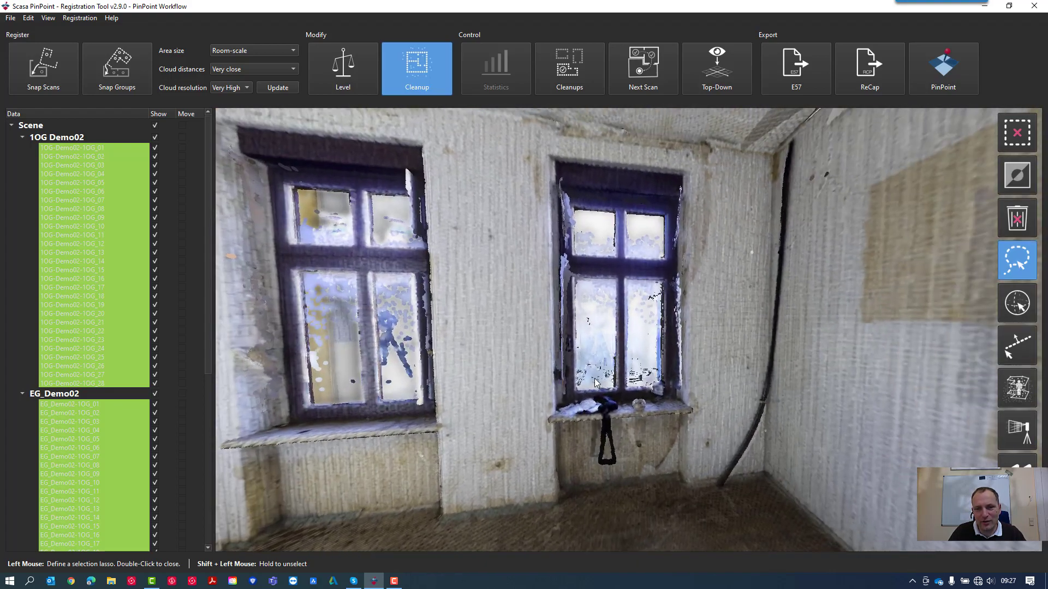
middle_drag(594, 379, 561, 372)
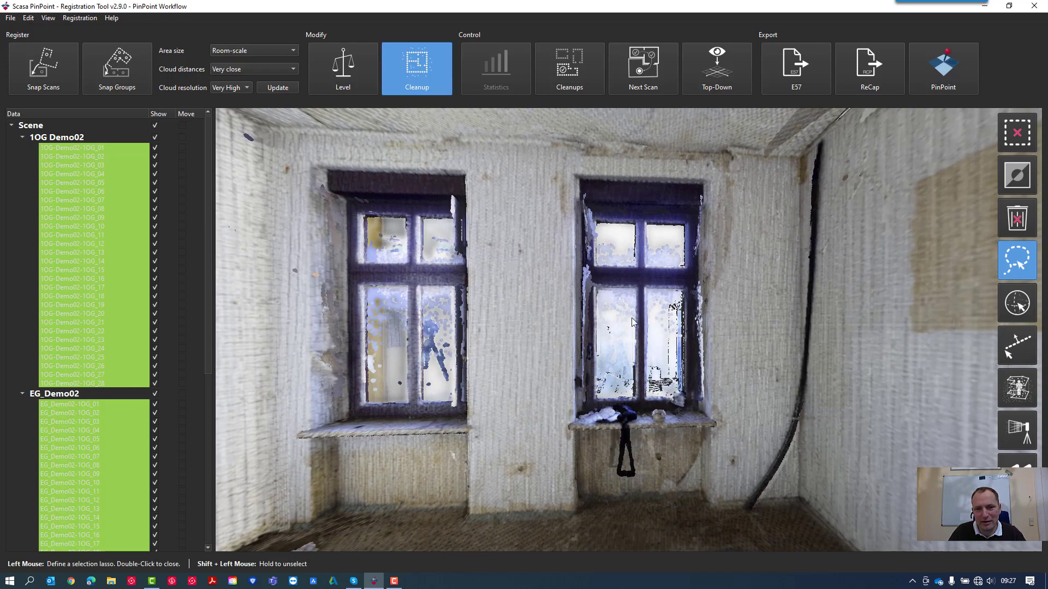
middle_drag(632, 322, 663, 326)
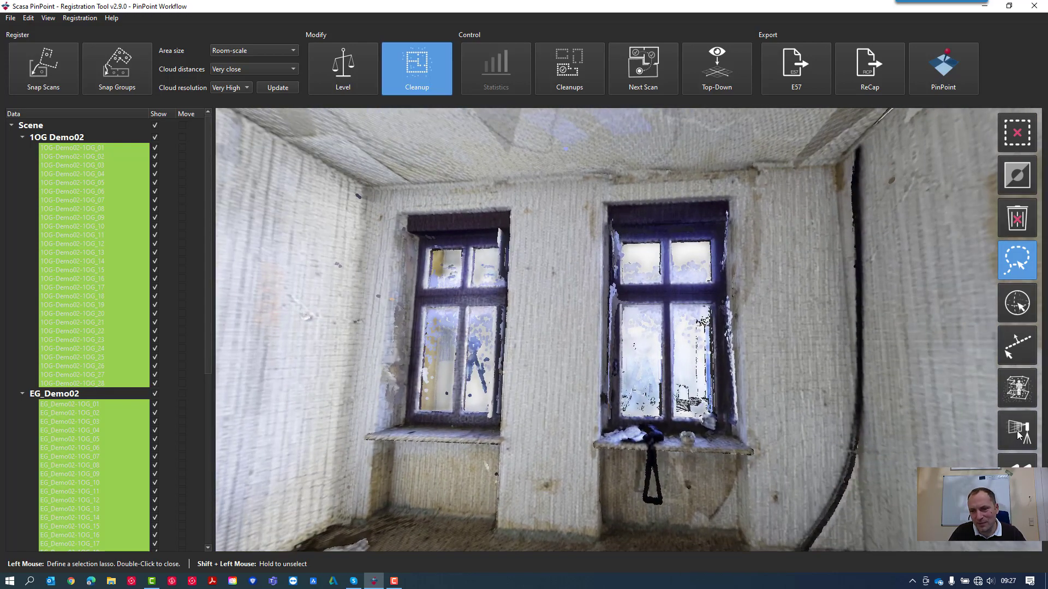
Step: Define a cleanup plane on the wall between the two windows with a smaller picking sphere and set its offset at the window panes
click(1017, 431)
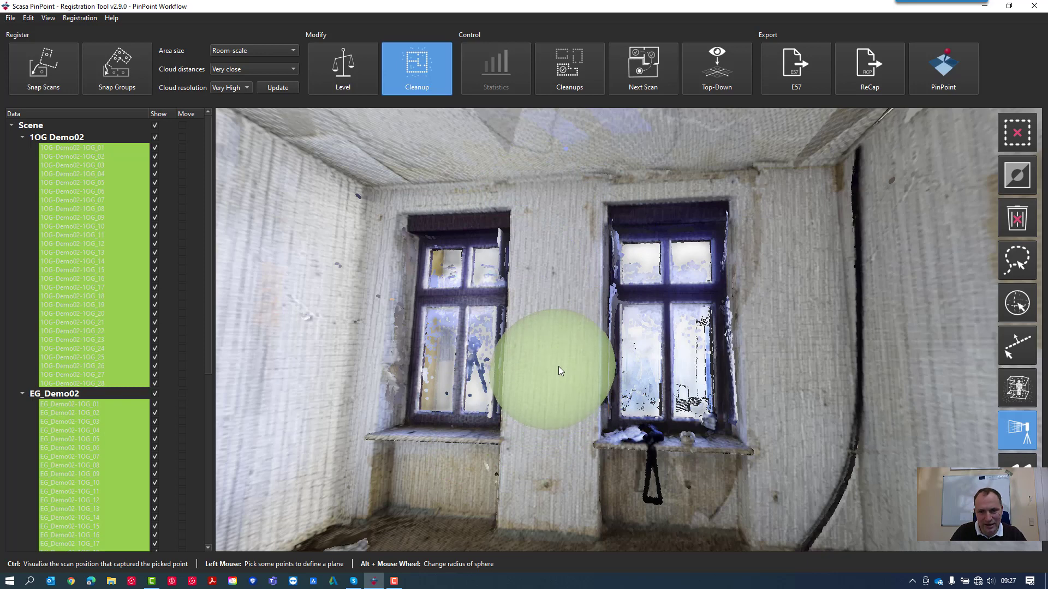
alt+scroll(558, 365, down, 3)
alt+scroll(559, 347, down, 3)
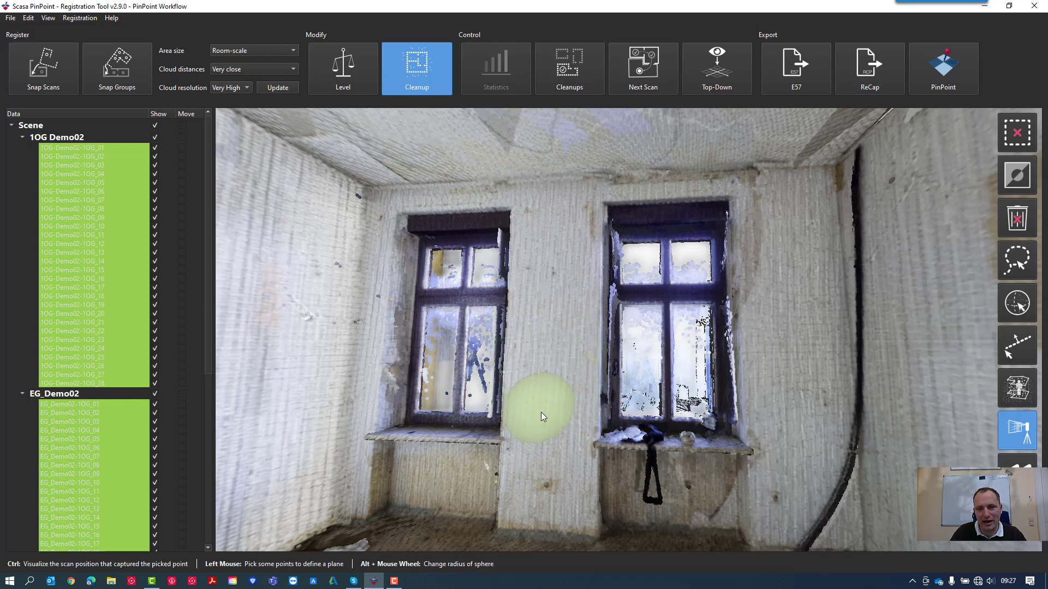
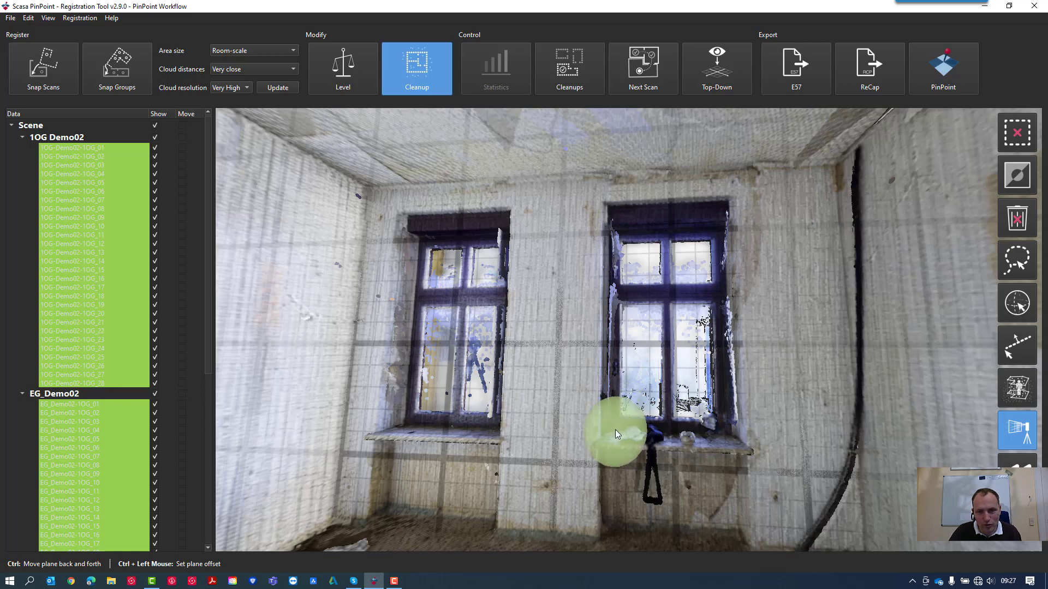
click(595, 372)
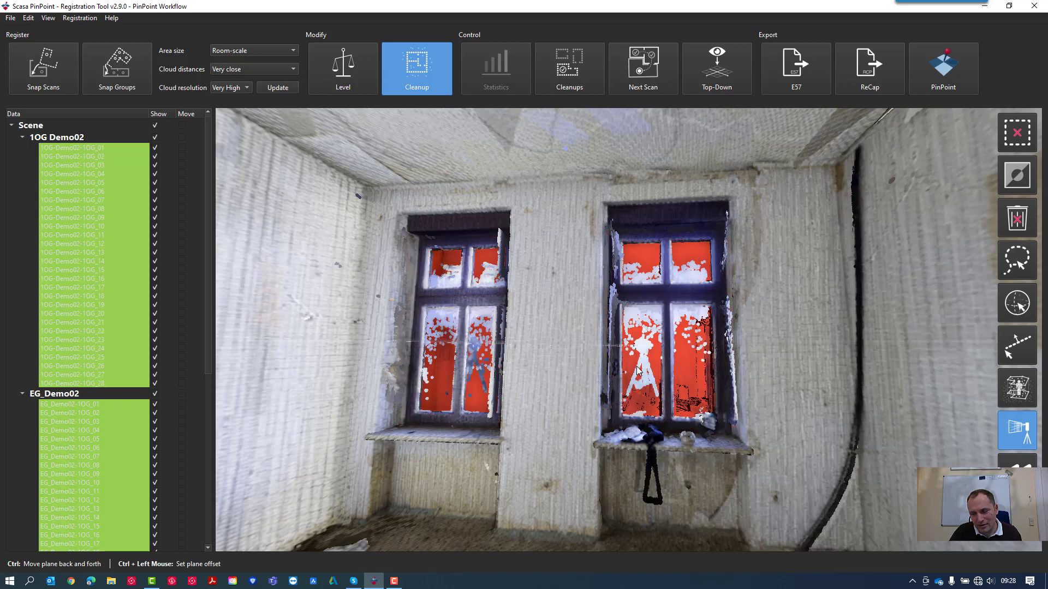
ctrl+click(637, 366)
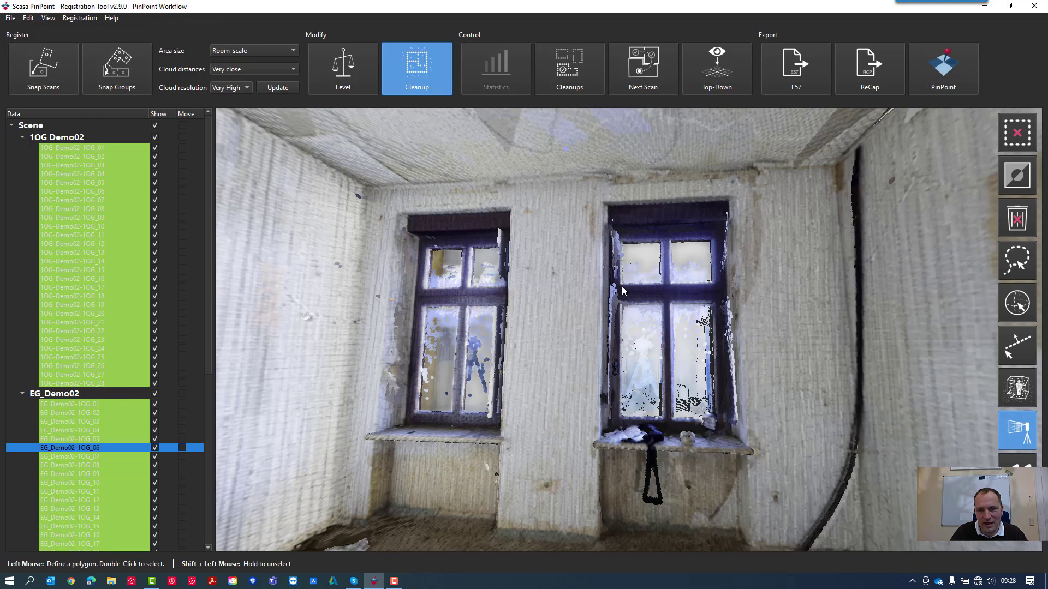
Step: Outline the window wall, including the neighbouring room's window, with a polygon to select the stray points behind the plane
mouse_move(622, 287)
middle_down()
mouse_move(819, 304)
mouse_move(633, 306)
mouse_move(954, 309)
mouse_move(635, 314)
mouse_move(654, 311)
middle_up()
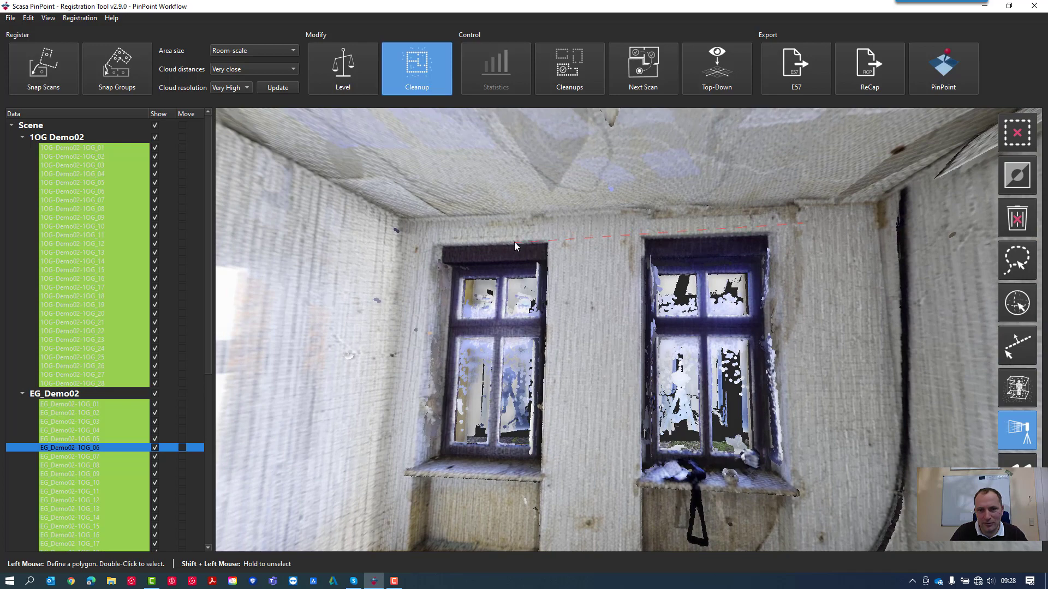
middle_drag(519, 240, 989, 237)
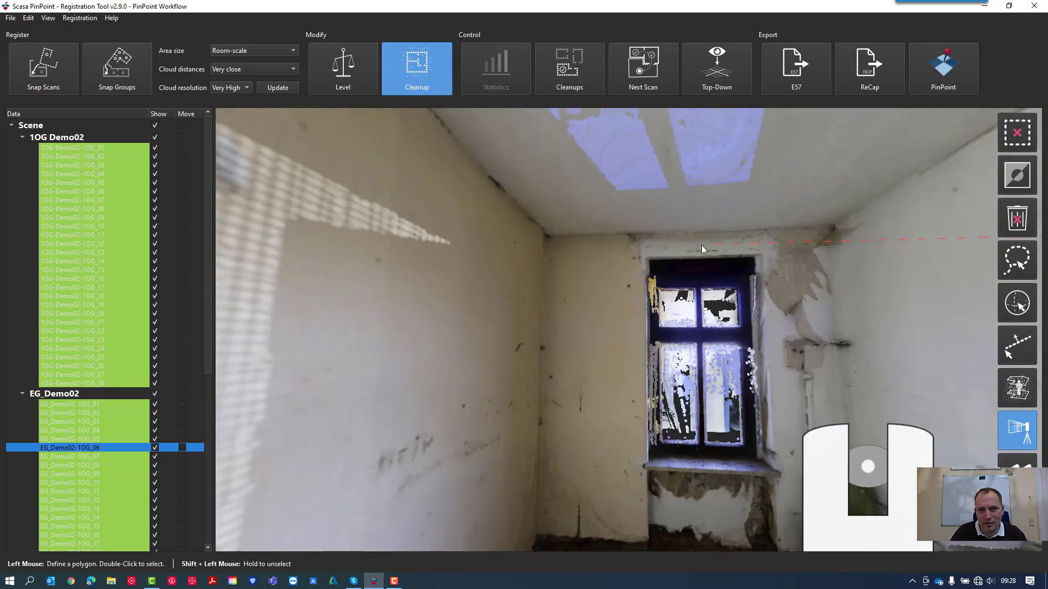
click(613, 244)
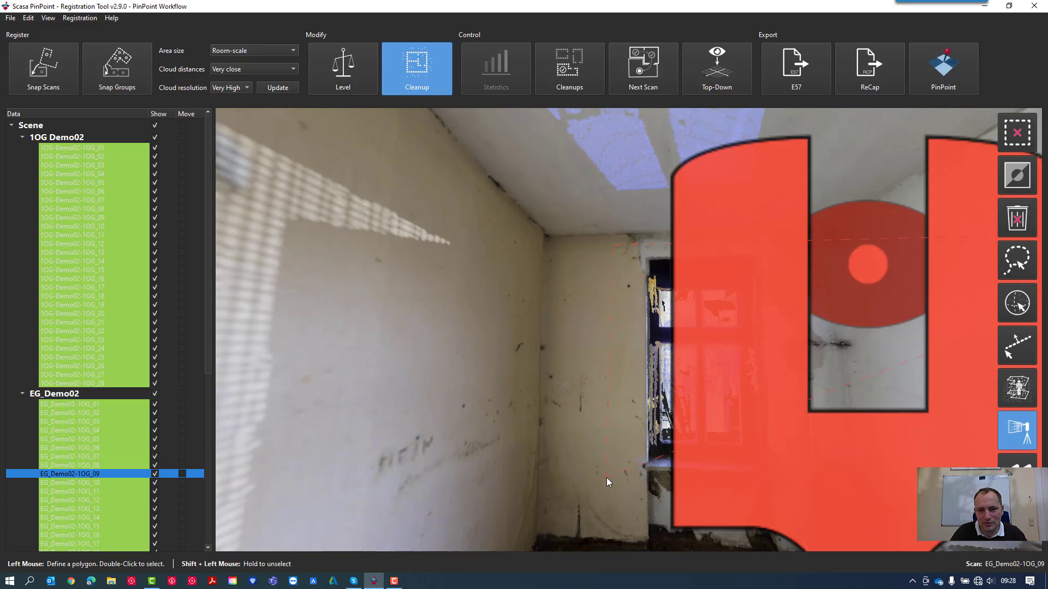
middle_drag(607, 477, 240, 444)
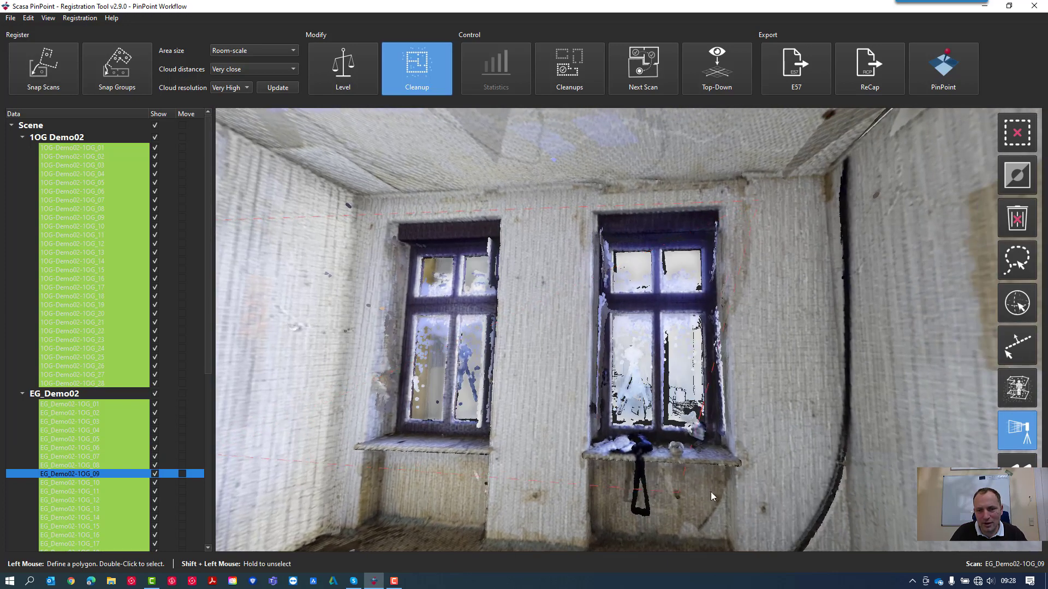
click(790, 485)
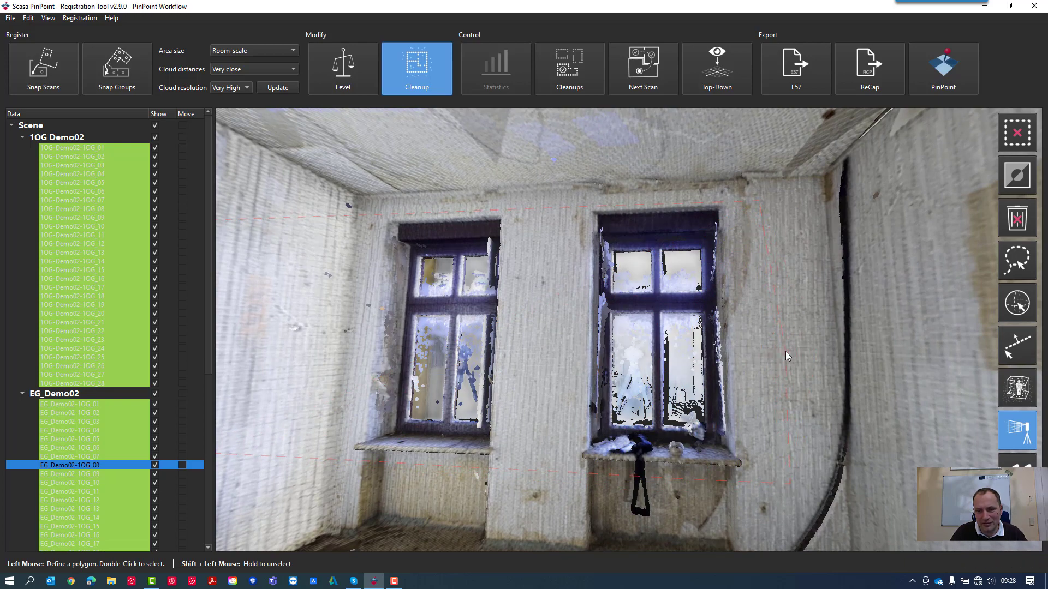
double_click(773, 436)
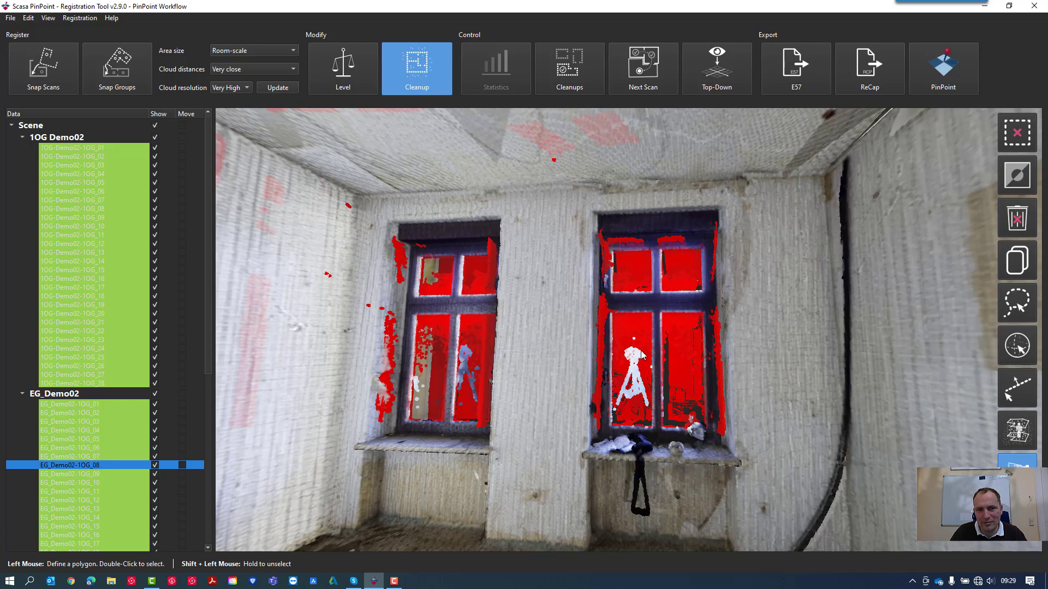
Step: Check the selected stray points outside the windows from above the building and delete them
middle_drag(642, 289, 742, 333)
mouse_move(813, 339)
middle_down()
mouse_move(767, 346)
mouse_move(779, 375)
middle_up()
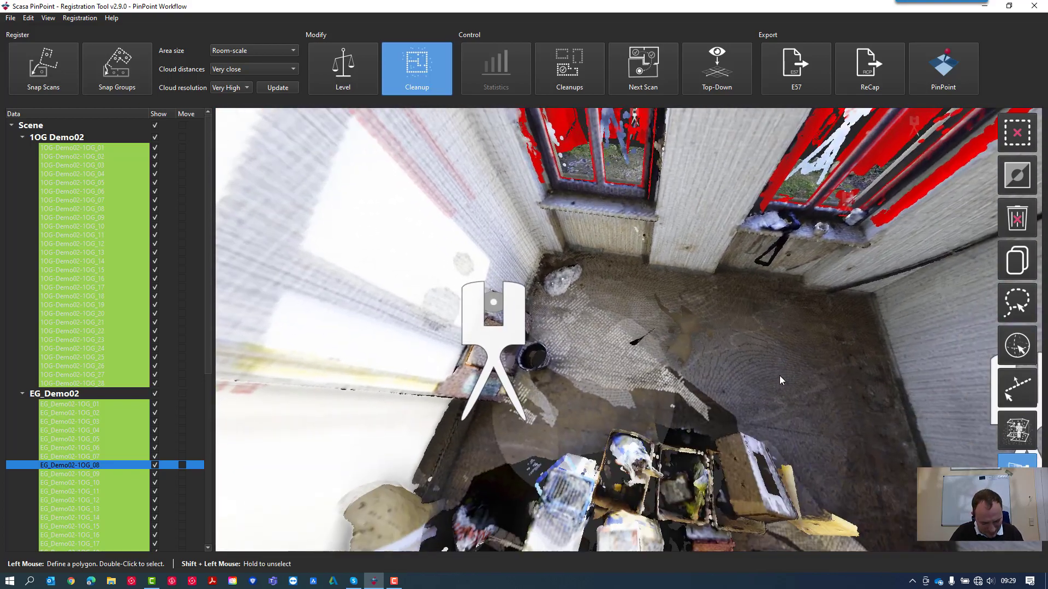
scroll(775, 289, down, 1)
scroll(774, 290, down, 10)
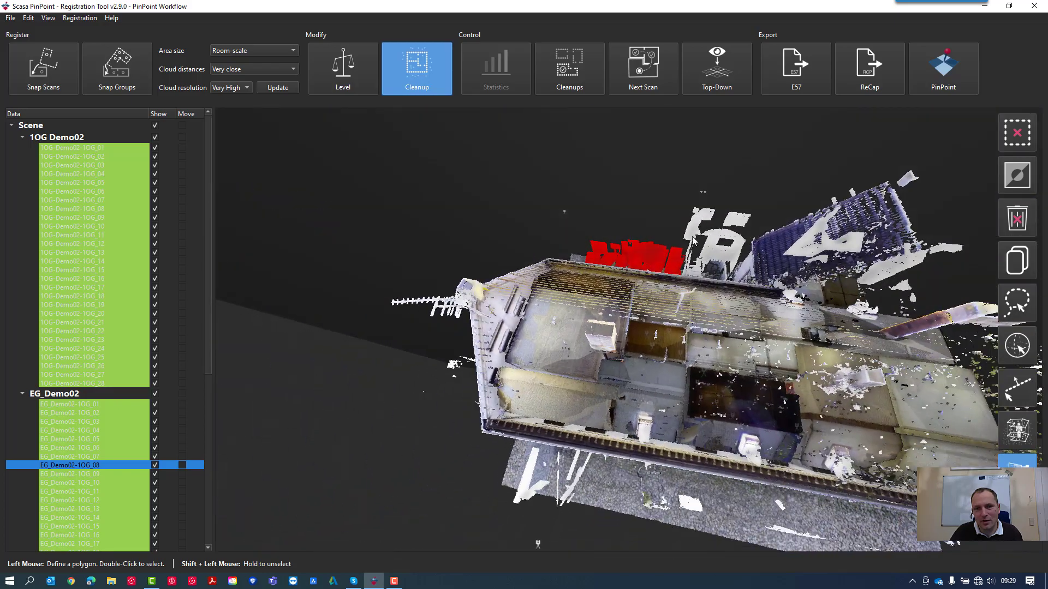
middle_drag(691, 238, 632, 476)
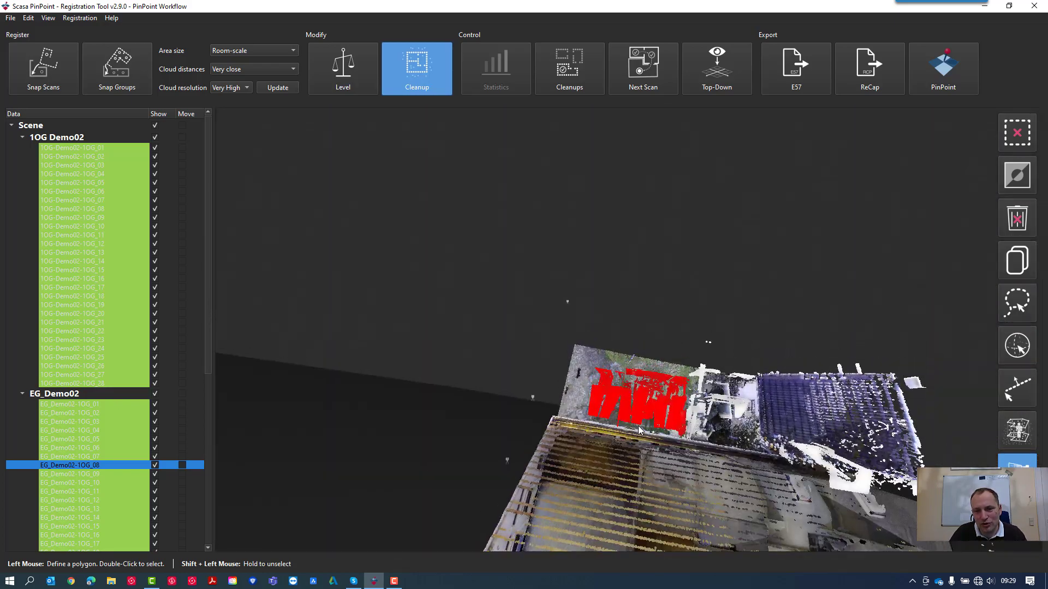
scroll(638, 431, up, 5)
middle_drag(625, 274, 611, 235)
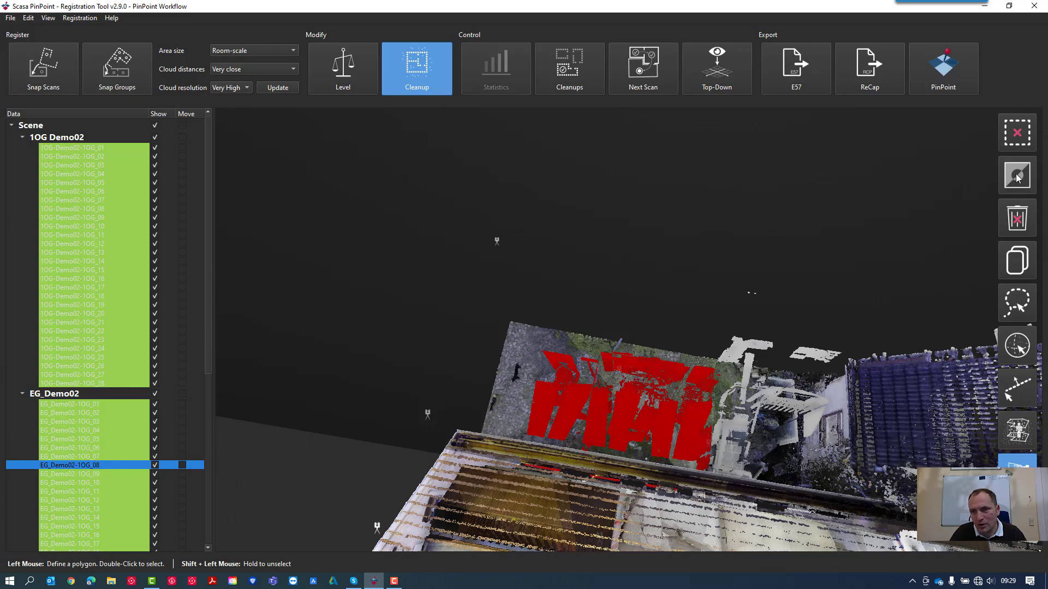
click(1018, 220)
Step: Go inside to the stair landing and outline a base polygon on the floor around the stray person in front of the doorway
middle_drag(555, 389, 635, 486)
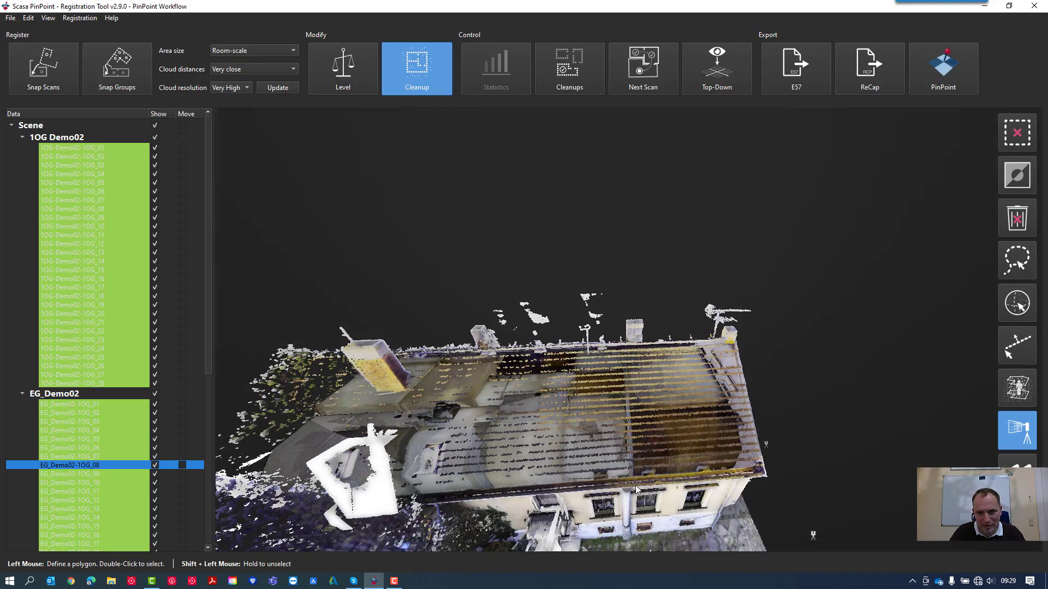
scroll(551, 507, up, 8)
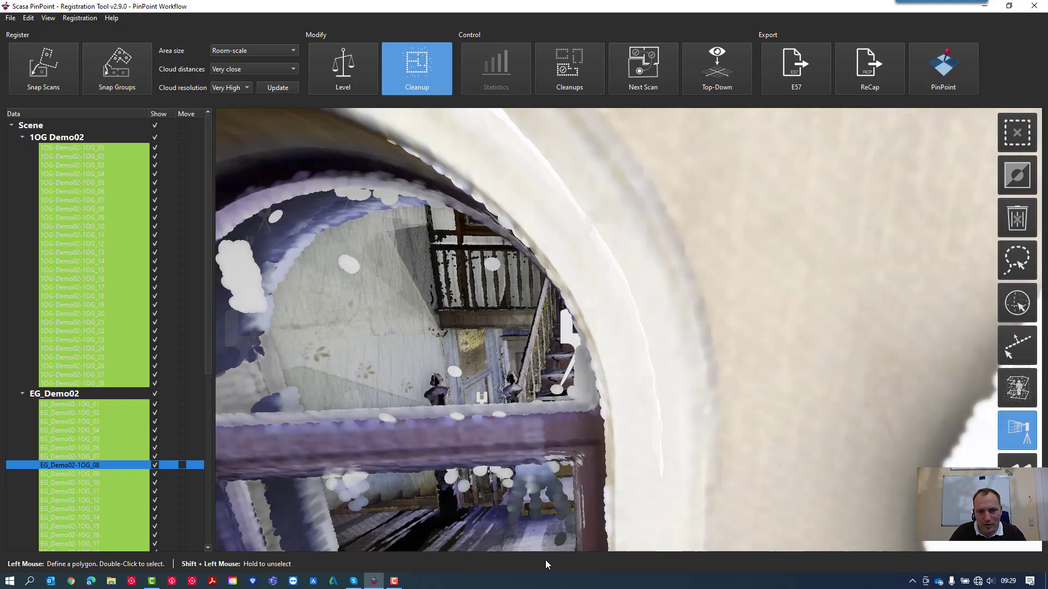
middle_drag(545, 561, 576, 480)
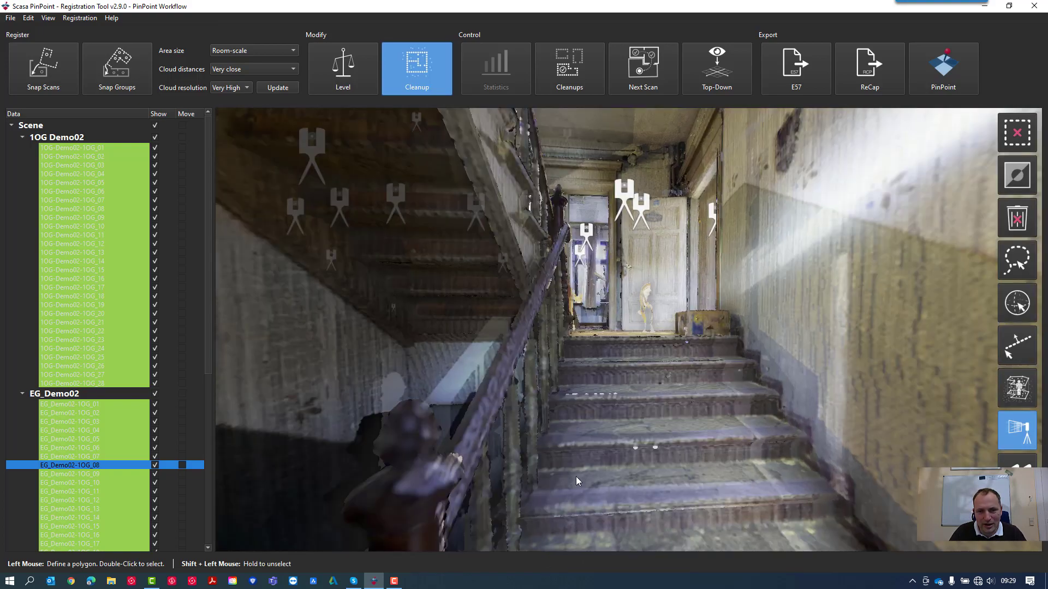
double_click(626, 197)
mouse_move(631, 355)
middle_down()
mouse_move(696, 464)
mouse_move(692, 433)
mouse_move(371, 411)
mouse_move(467, 368)
mouse_move(561, 362)
mouse_move(549, 336)
mouse_move(554, 356)
mouse_move(558, 299)
mouse_move(590, 415)
mouse_move(577, 333)
middle_up()
middle_drag(640, 388, 677, 349)
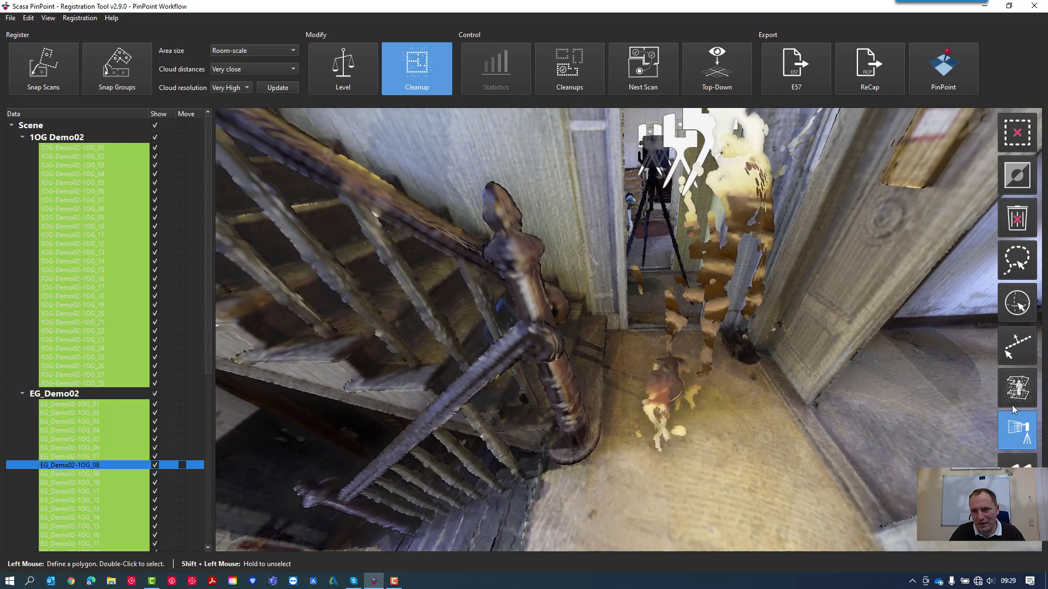
click(1018, 390)
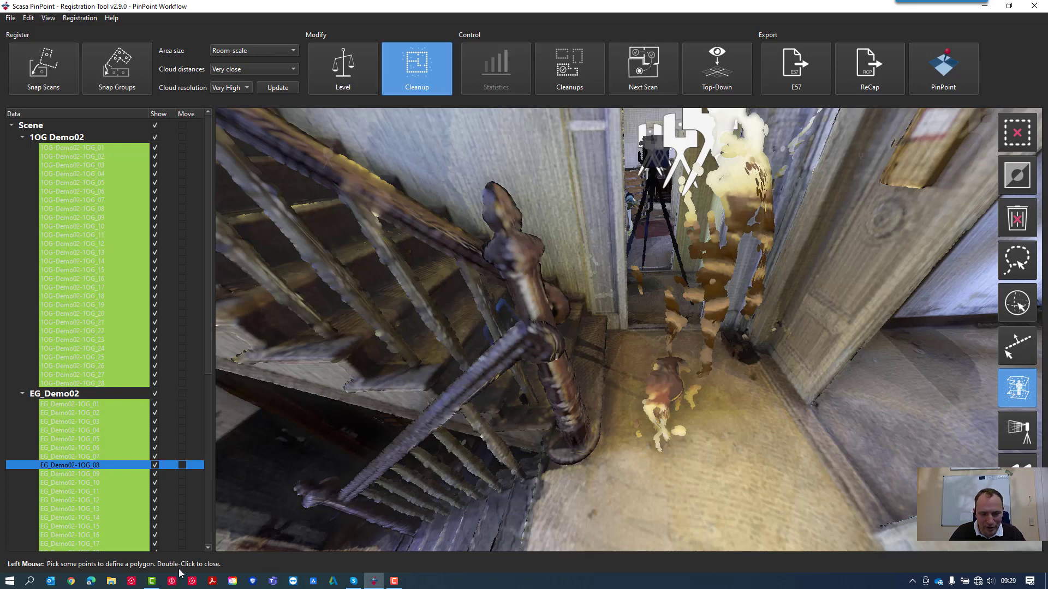
click(614, 338)
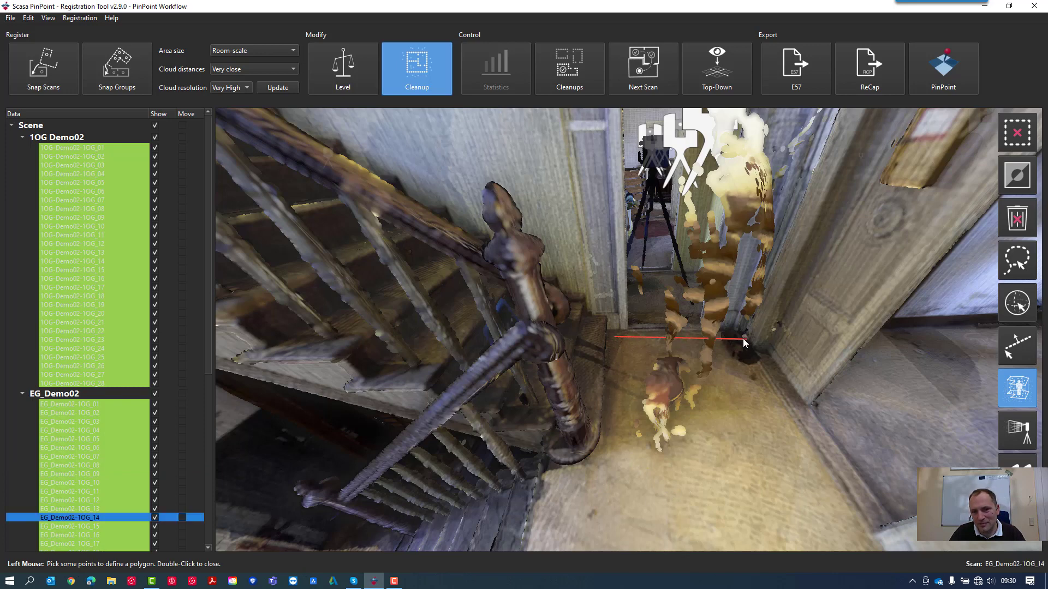
click(719, 336)
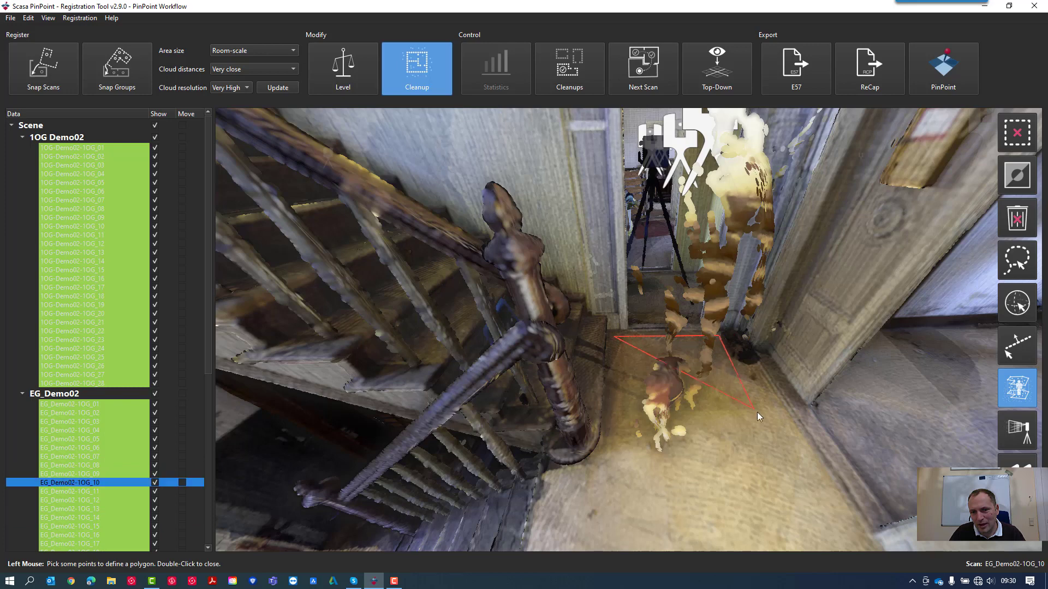
click(774, 423)
click(725, 506)
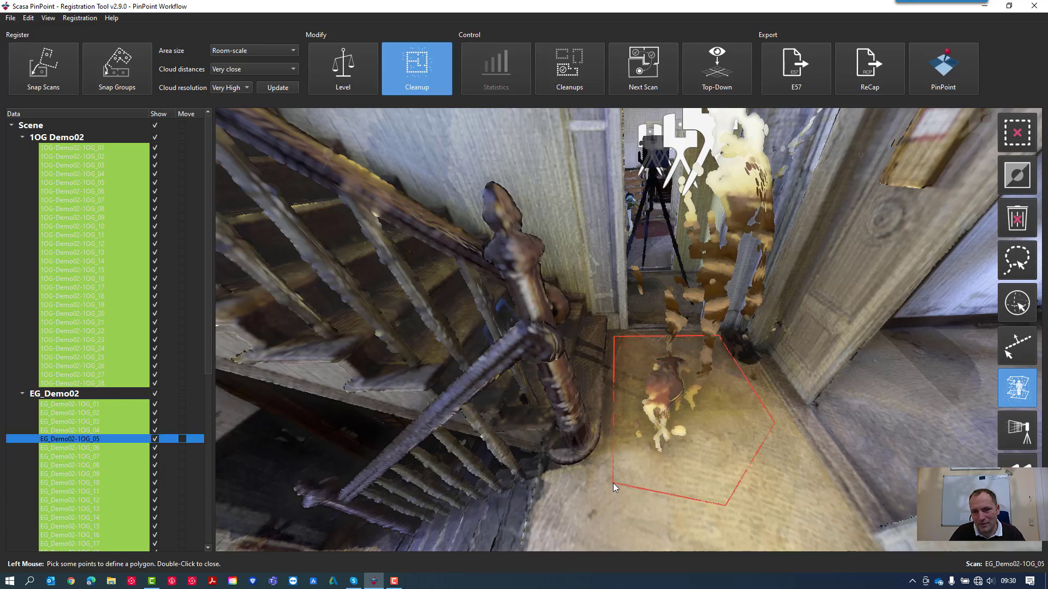
double_click(612, 483)
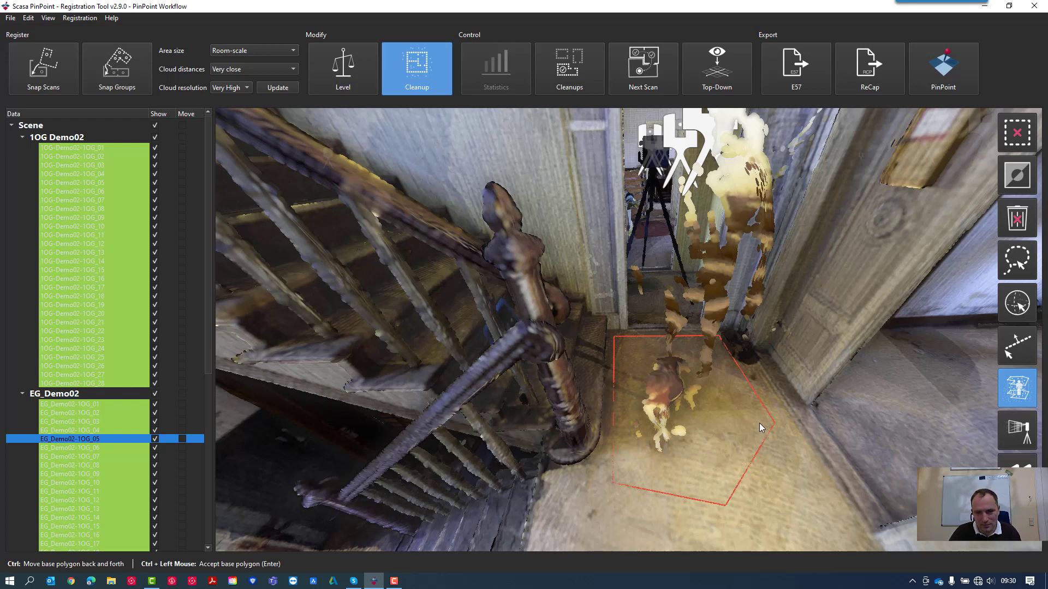
Step: Adjust the height of the base polygon to sit just above the landing floor and accept it
key(ctrl)
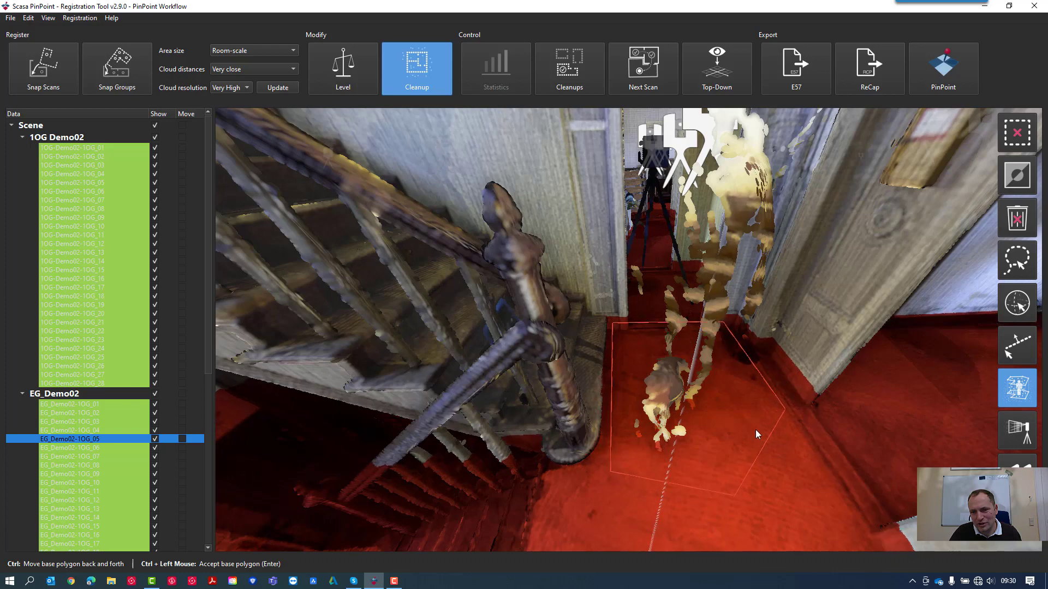
ctrl+click(757, 458)
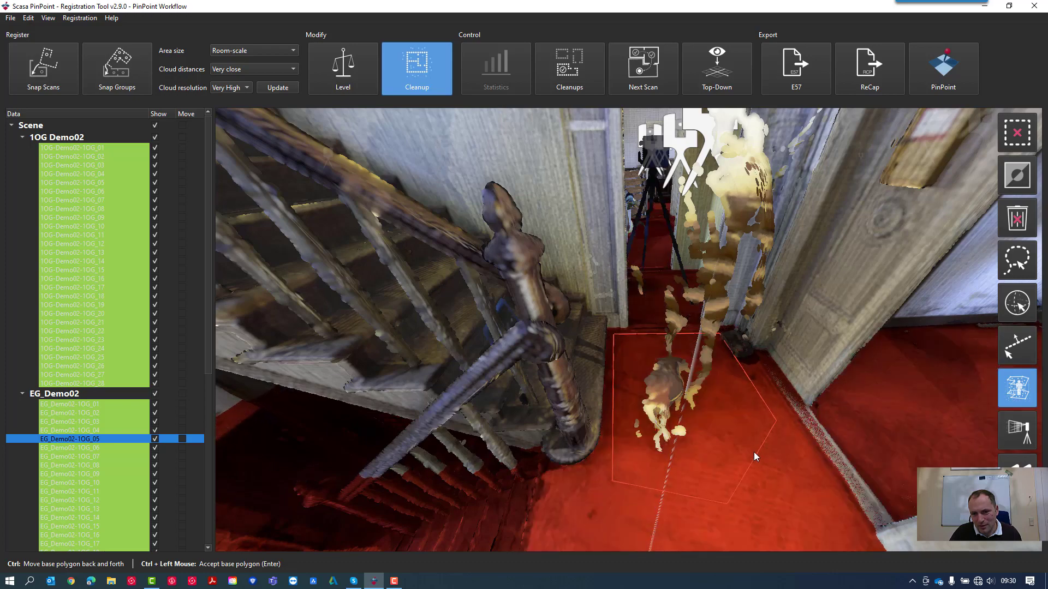
ctrl+click(754, 451)
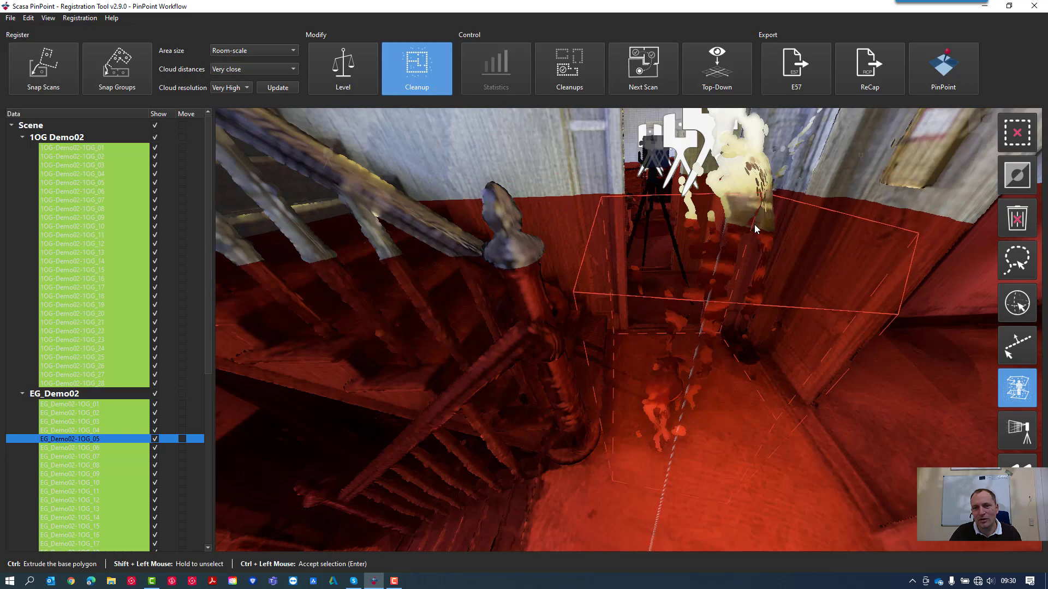
Step: Extrude the base polygon above the stray person's head to select the points inside, and delete them
drag(754, 250, 743, 169)
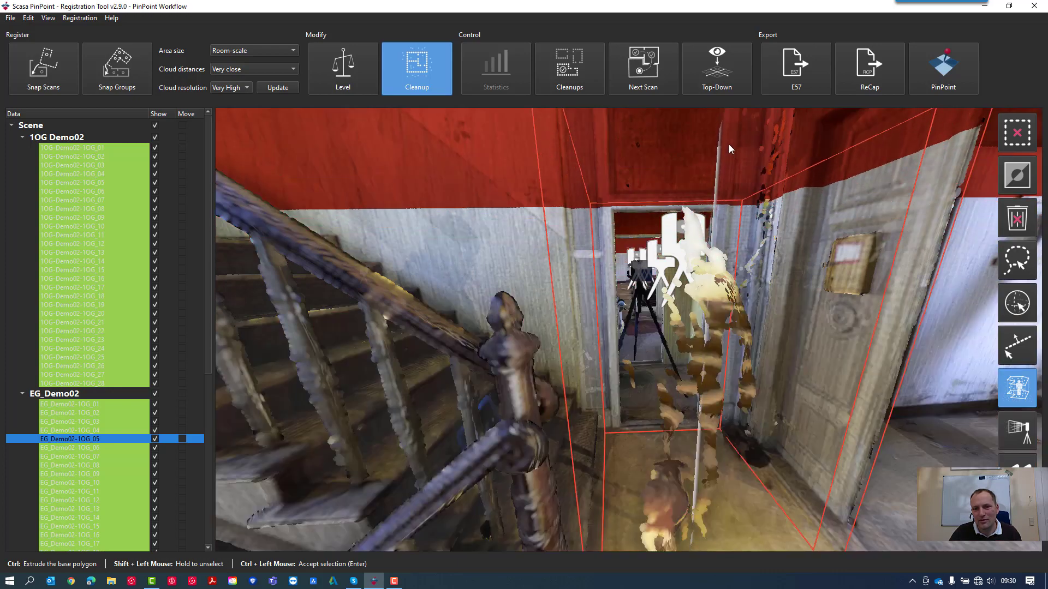
ctrl+click(729, 144)
middle_drag(743, 260, 796, 243)
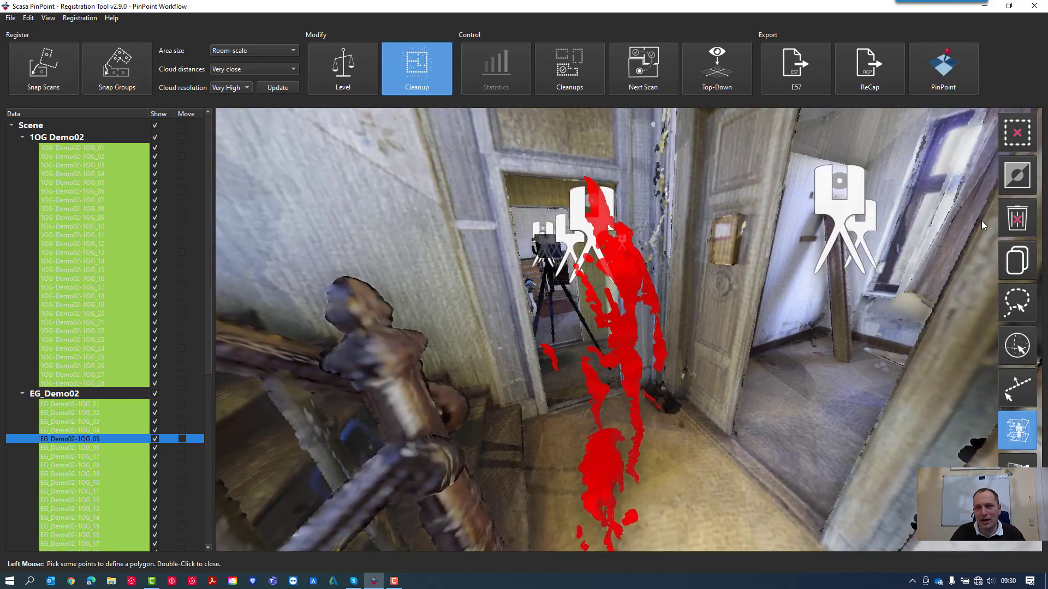
click(1012, 223)
middle_drag(787, 329, 816, 342)
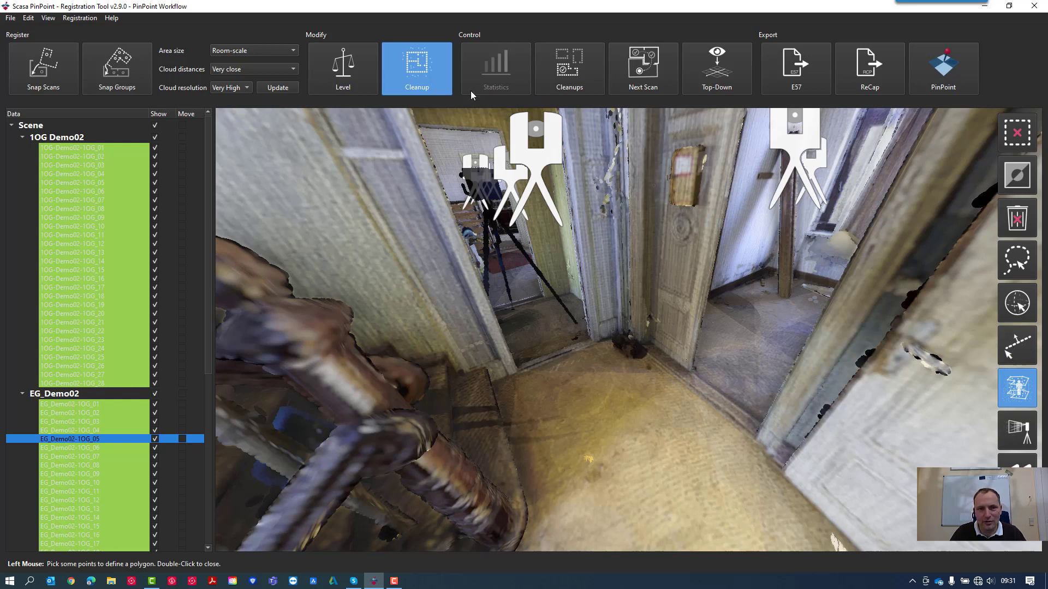
Step: Define a cleanup plane on the street facade's wall between two windows
middle_drag(522, 159, 240, 294)
middle_drag(674, 293, 453, 297)
middle_drag(618, 313, 552, 281)
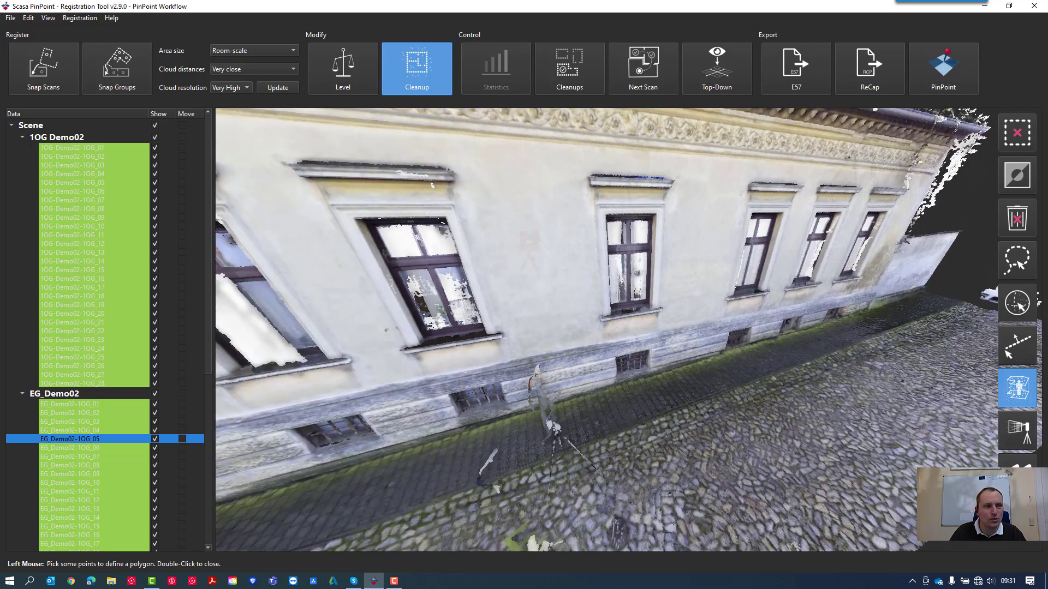
middle_drag(546, 360, 436, 316)
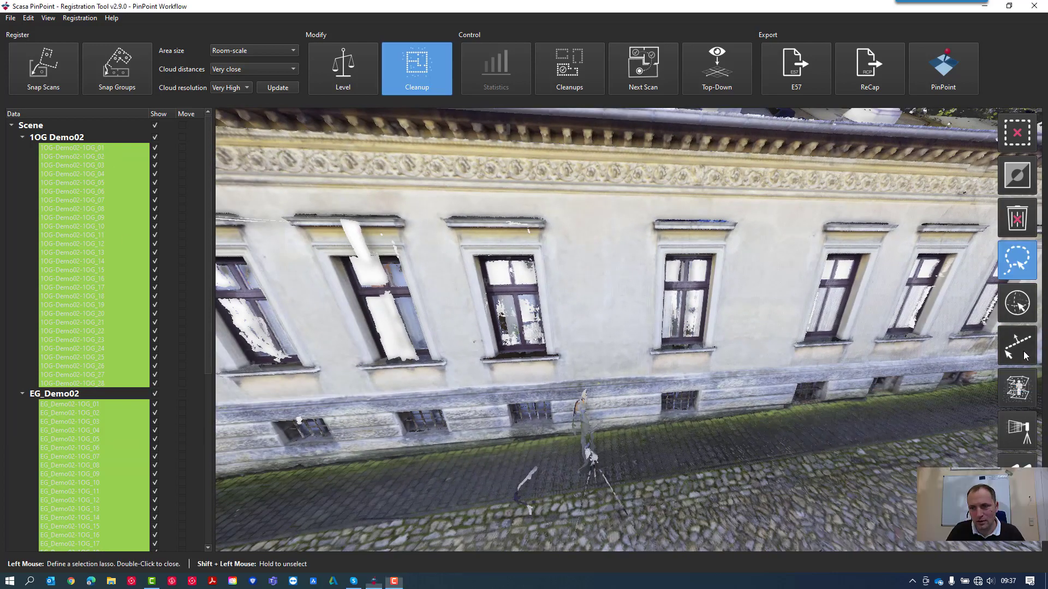
click(1011, 352)
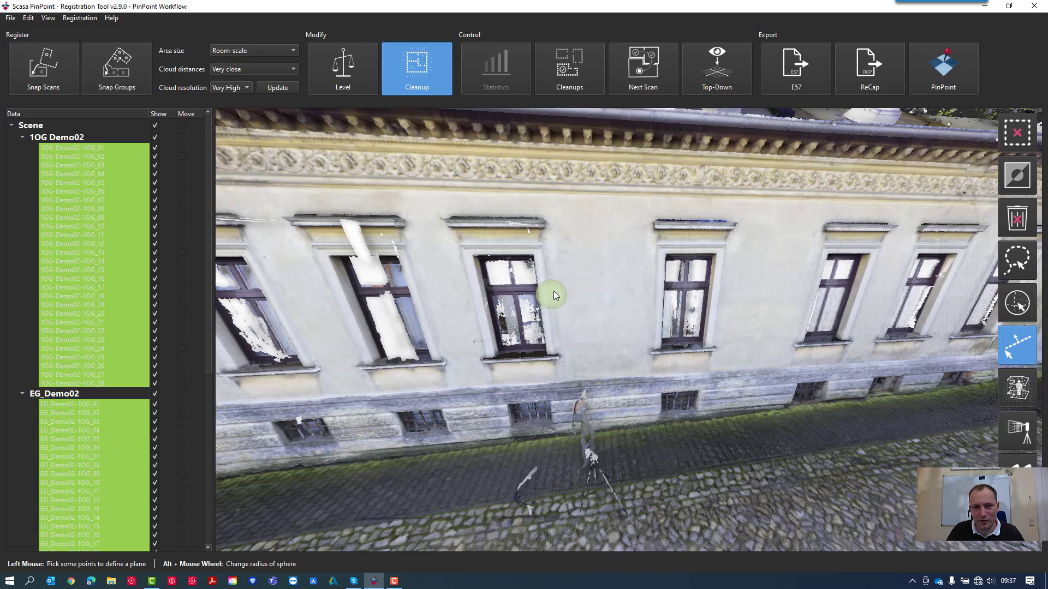
click(597, 282)
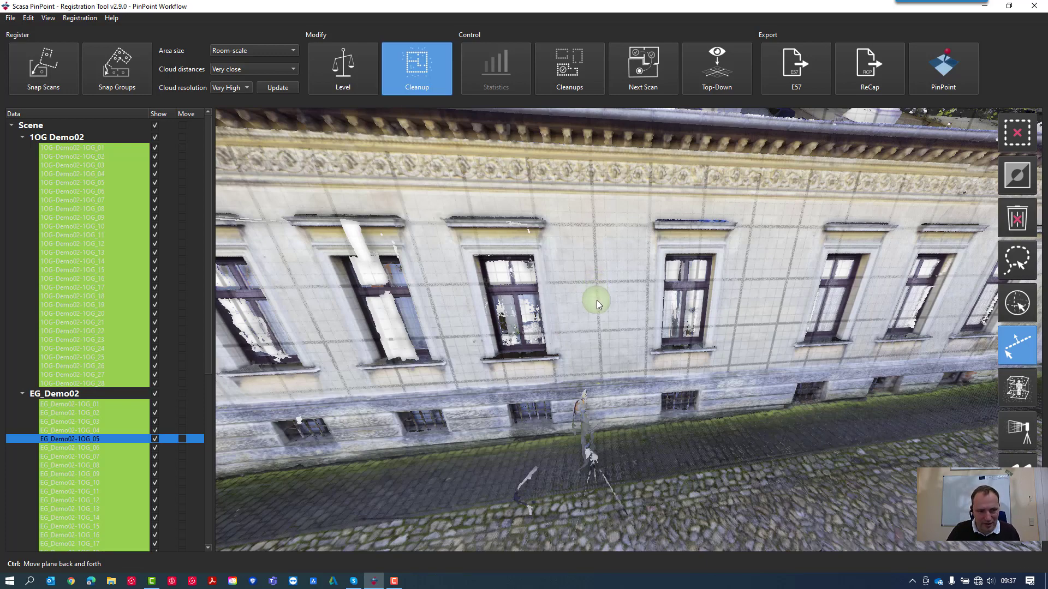
Step: Offset the facade plane outward to the edge between pavement and cobbled street, and select all points behind it
click(597, 292)
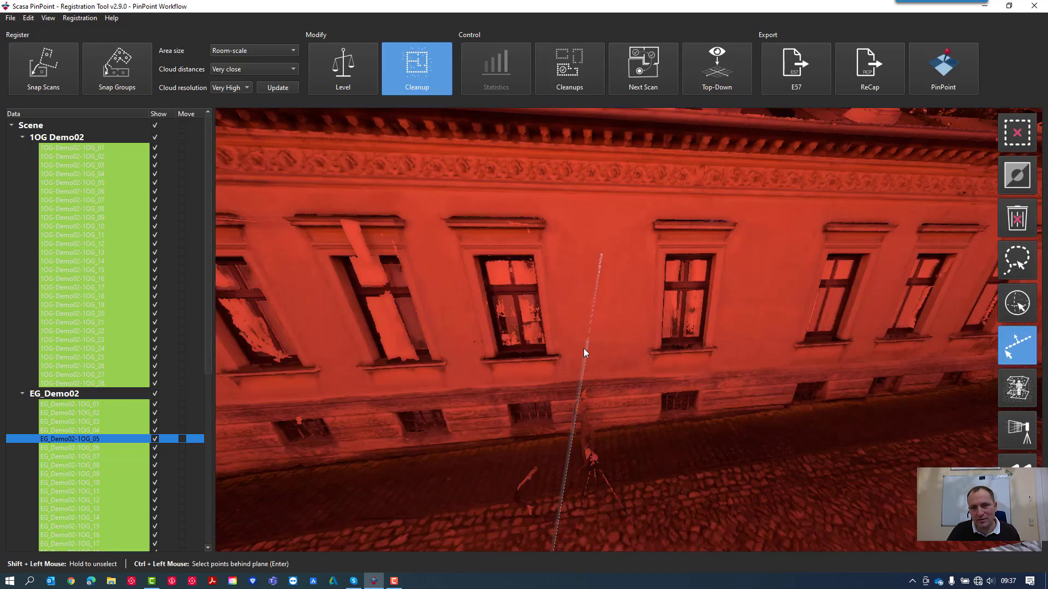
key(Escape)
click(615, 286)
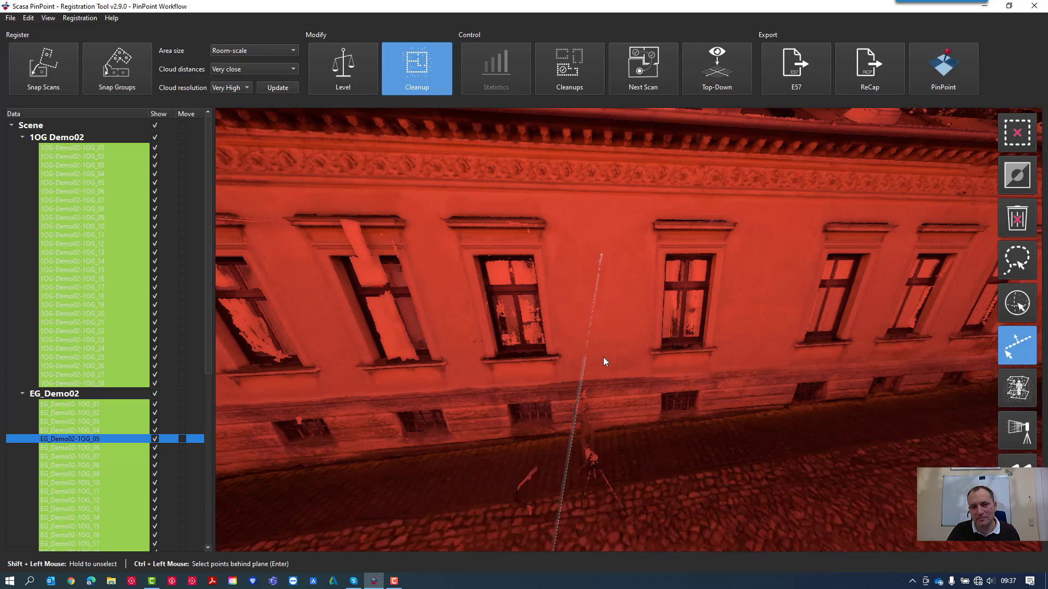
key(Escape)
click(612, 288)
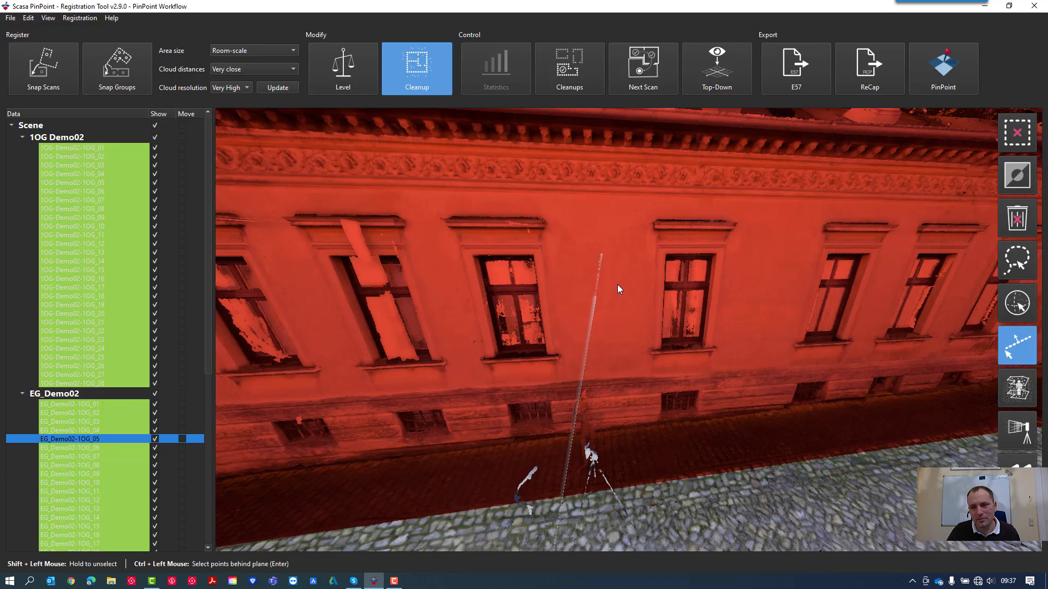
key(Return)
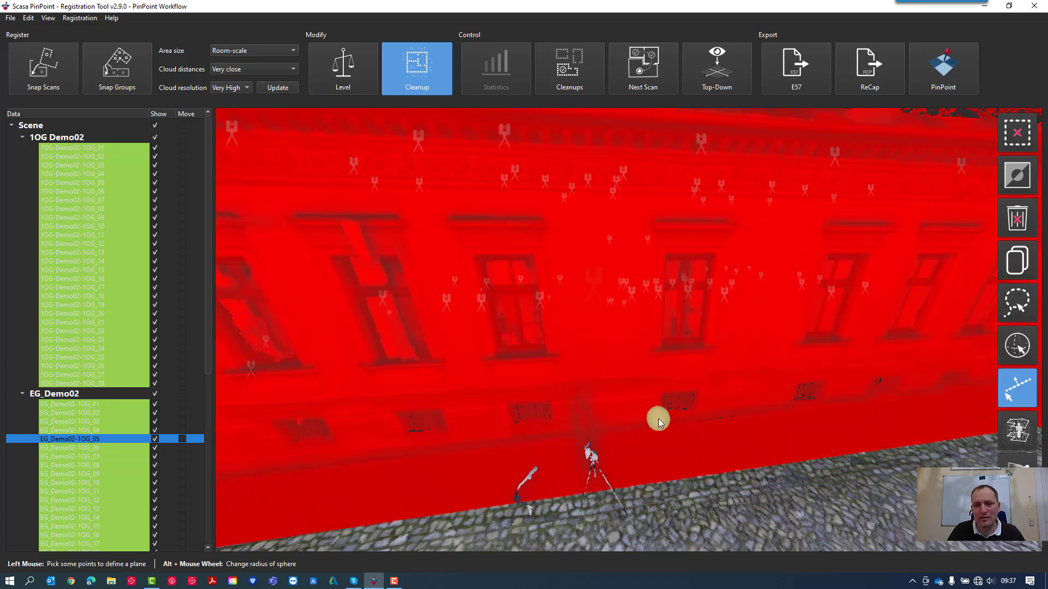
Step: Check the selection on the whole building, invert it to the street side, and delete the cobbled street points
scroll(658, 420, down, 4)
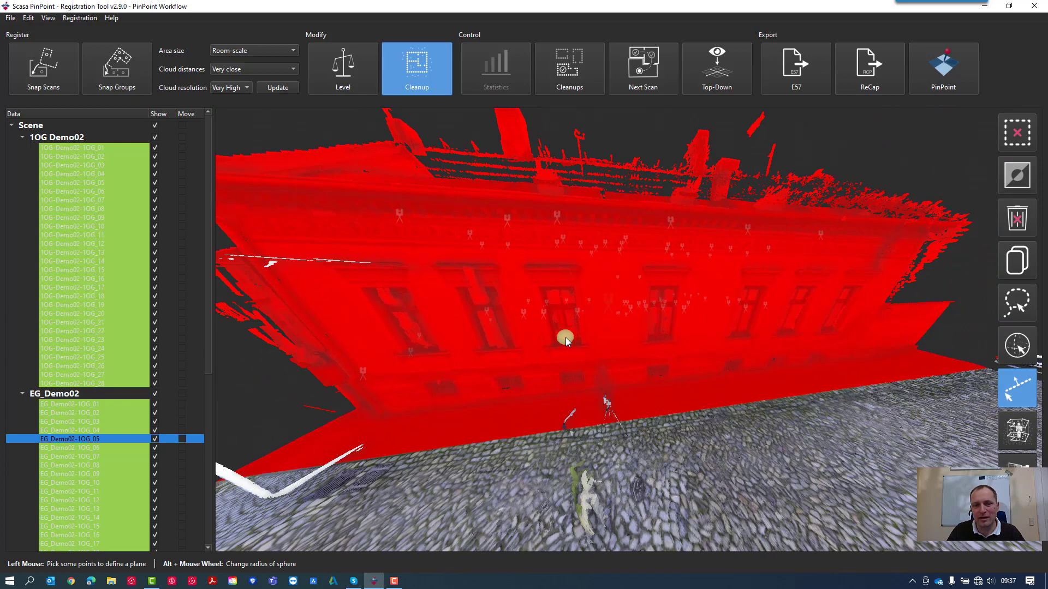
middle_drag(600, 297, 617, 357)
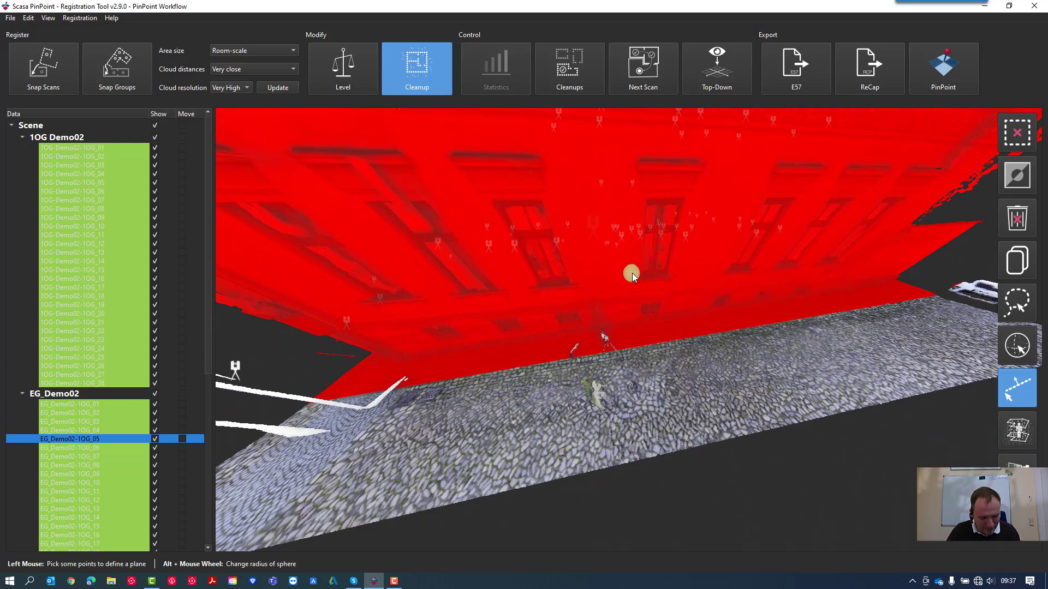
scroll(634, 276, down, 10)
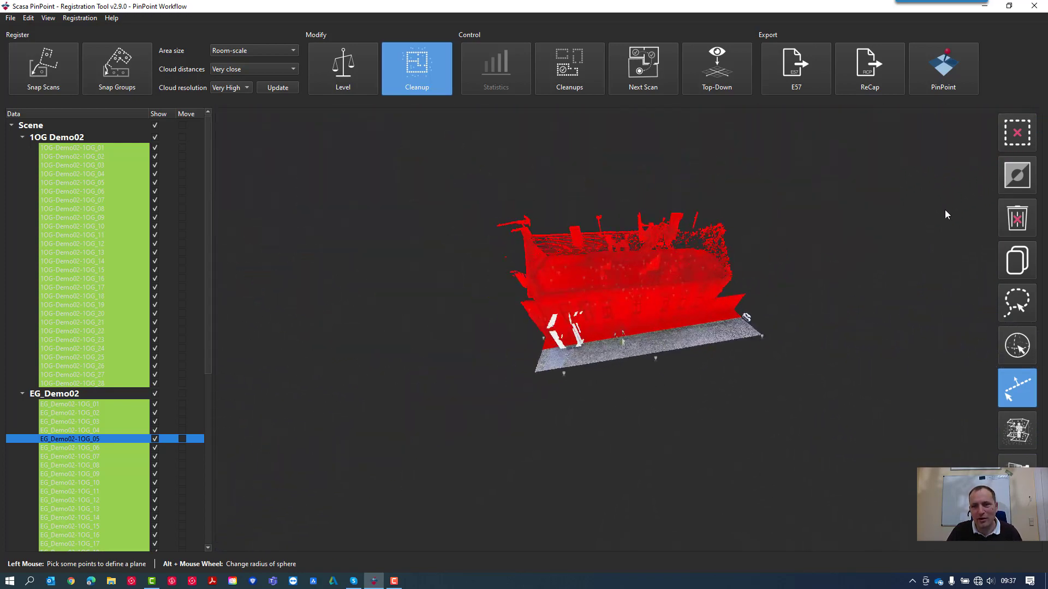
click(1018, 179)
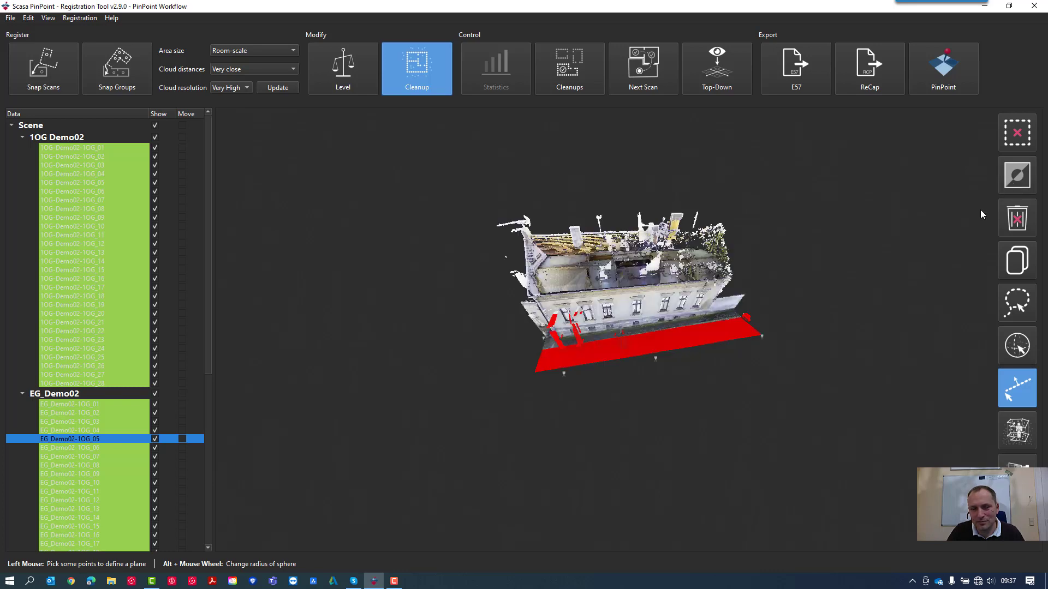
click(1018, 224)
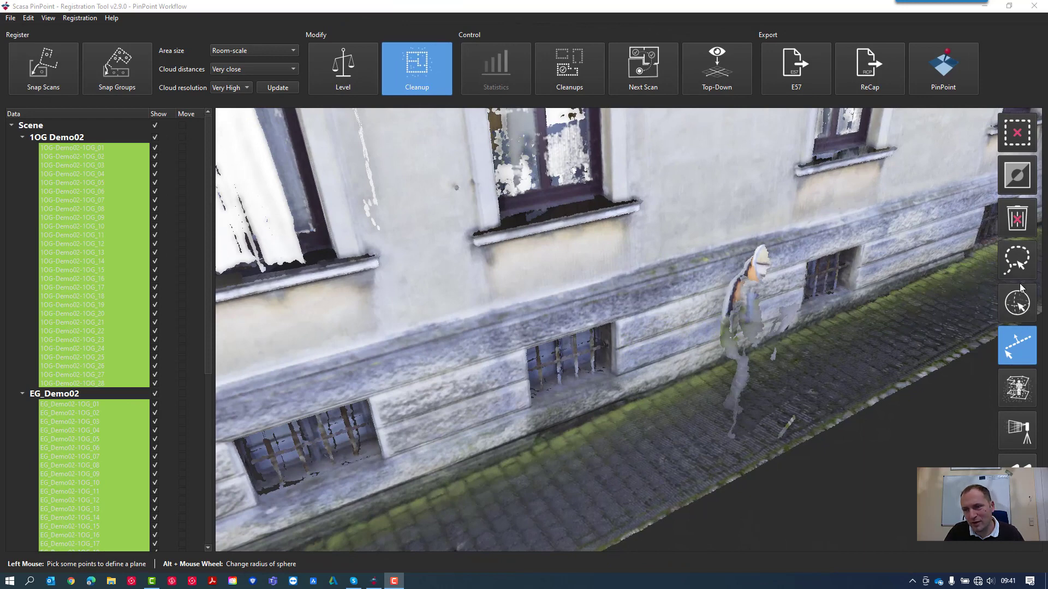
Step: Select the stray person's points on the pavement in front of the facade with a small selection sphere and delete them
click(1018, 304)
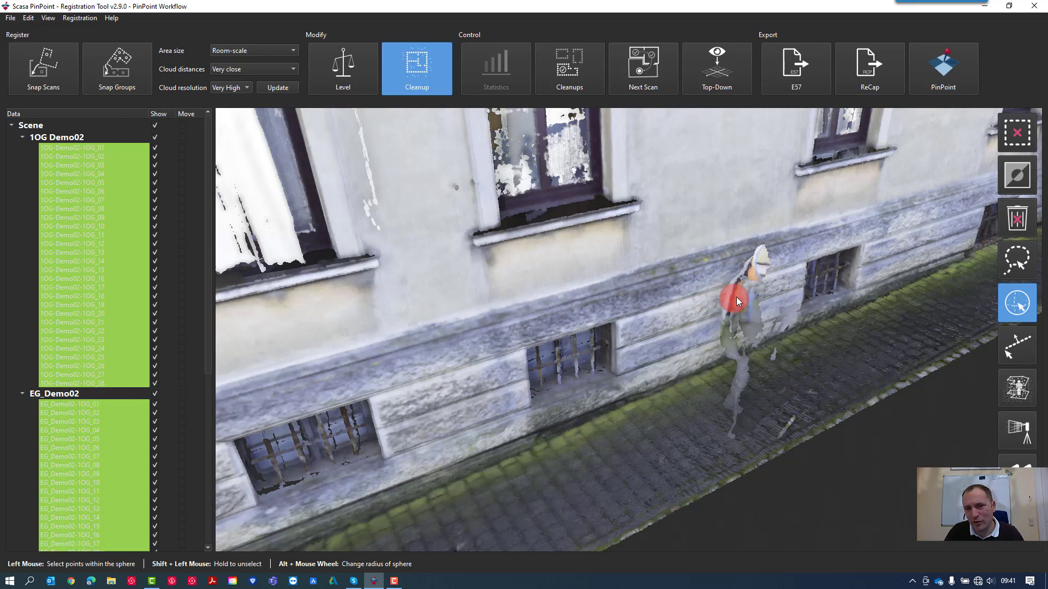
drag(731, 306, 726, 321)
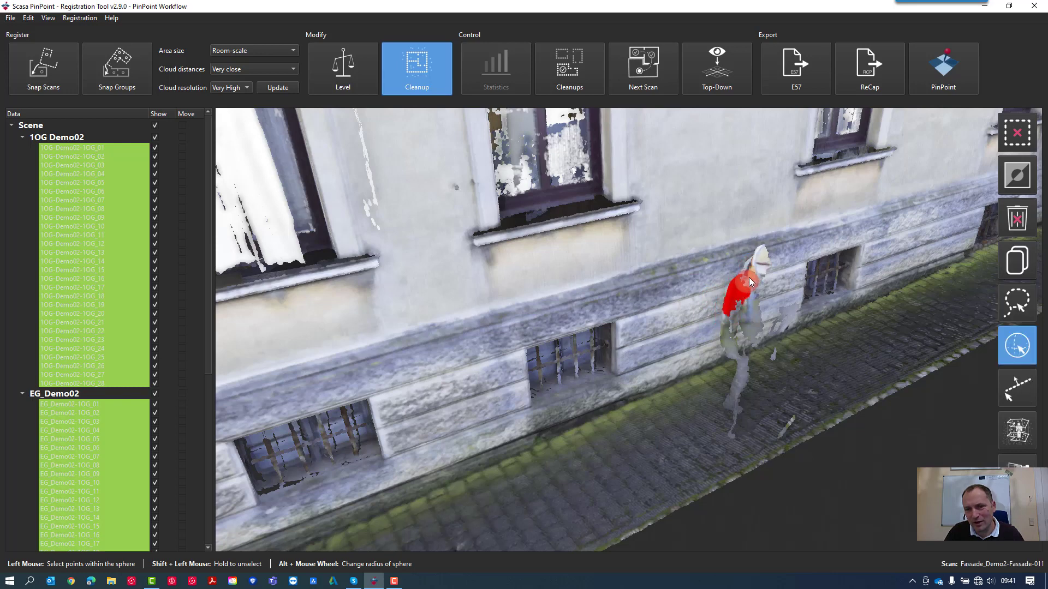
drag(749, 278, 761, 265)
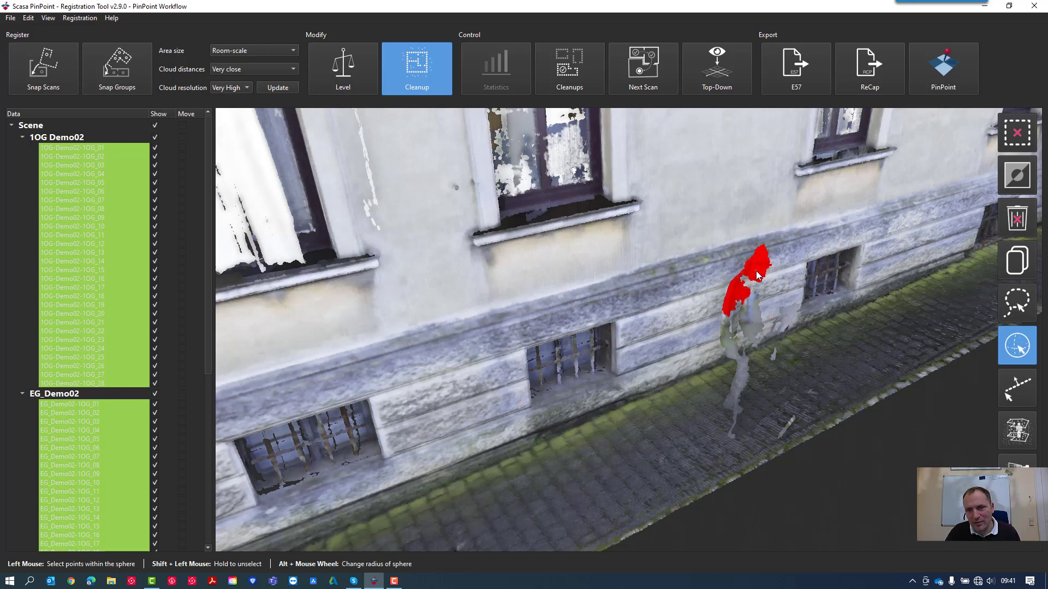
alt+scroll(757, 275, up, 5)
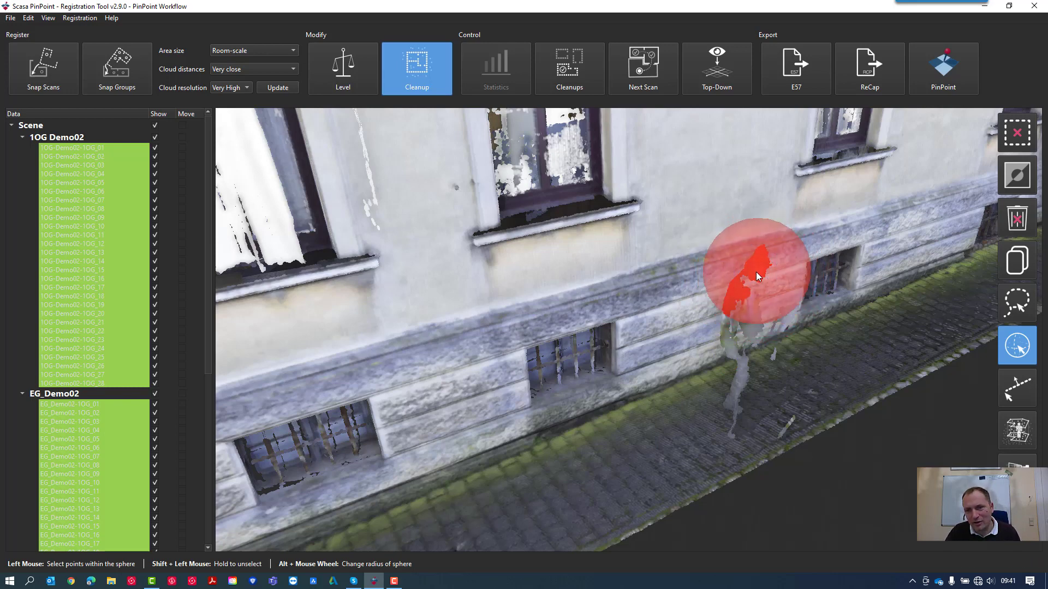
alt+scroll(755, 276, down, 5)
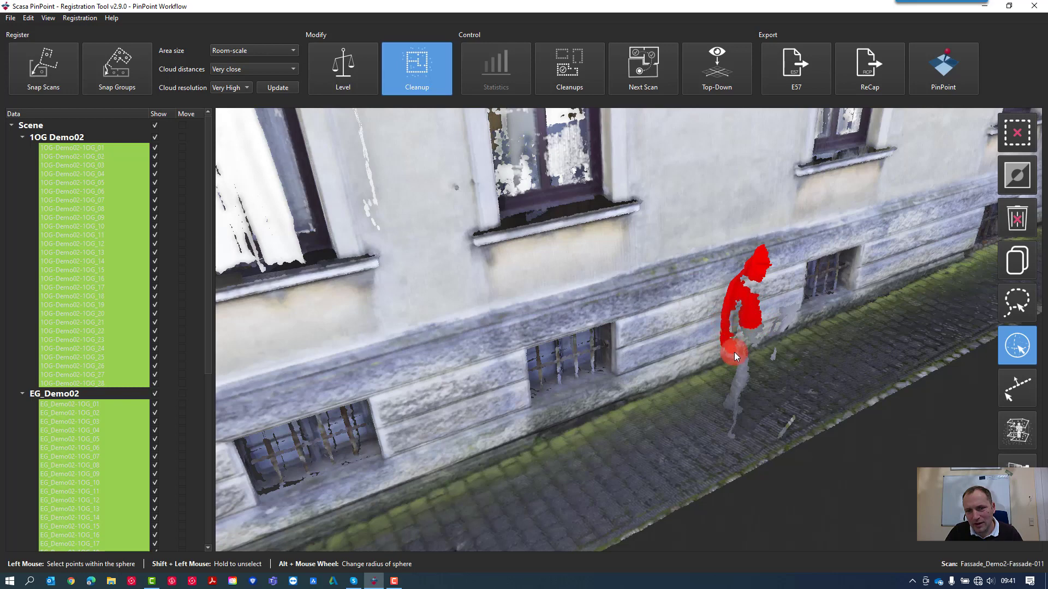
drag(744, 374, 739, 385)
drag(757, 333, 750, 334)
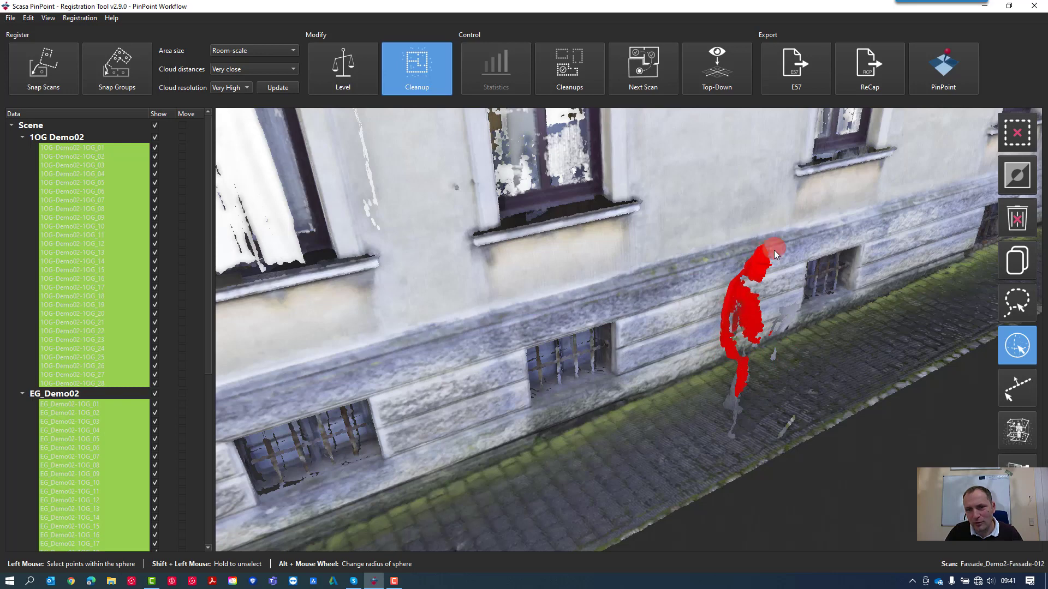
click(1016, 220)
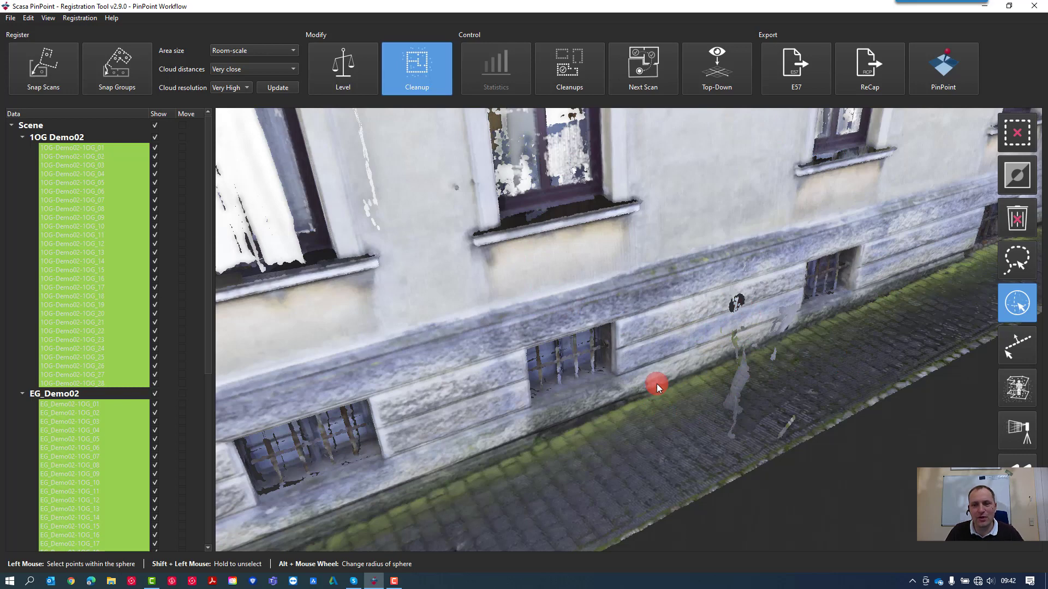
Step: Select the remaining leg and arm points of the stray person with the selection sphere and delete them
click(743, 372)
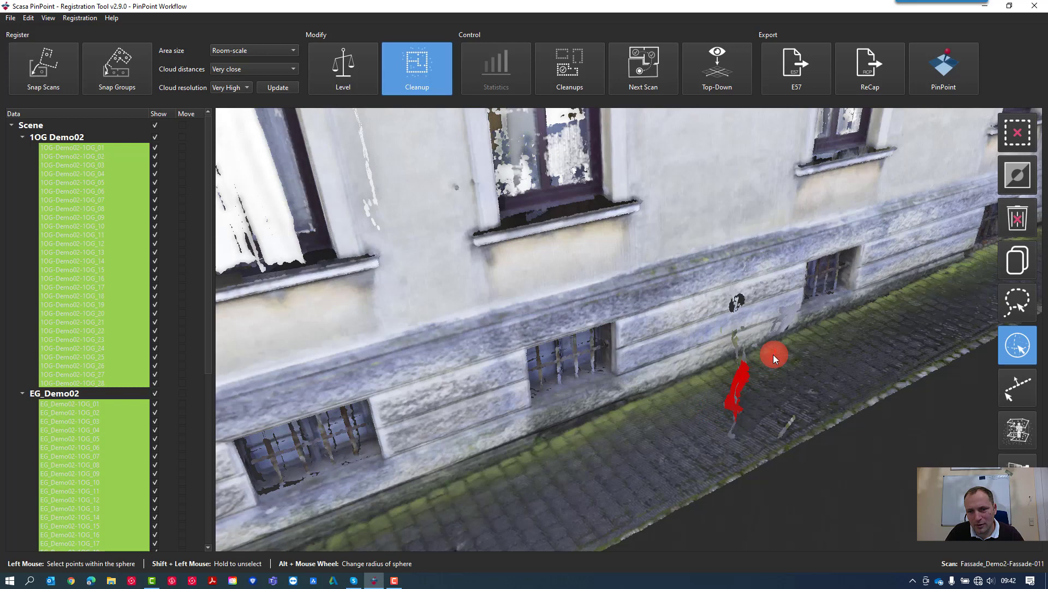
click(734, 333)
click(756, 345)
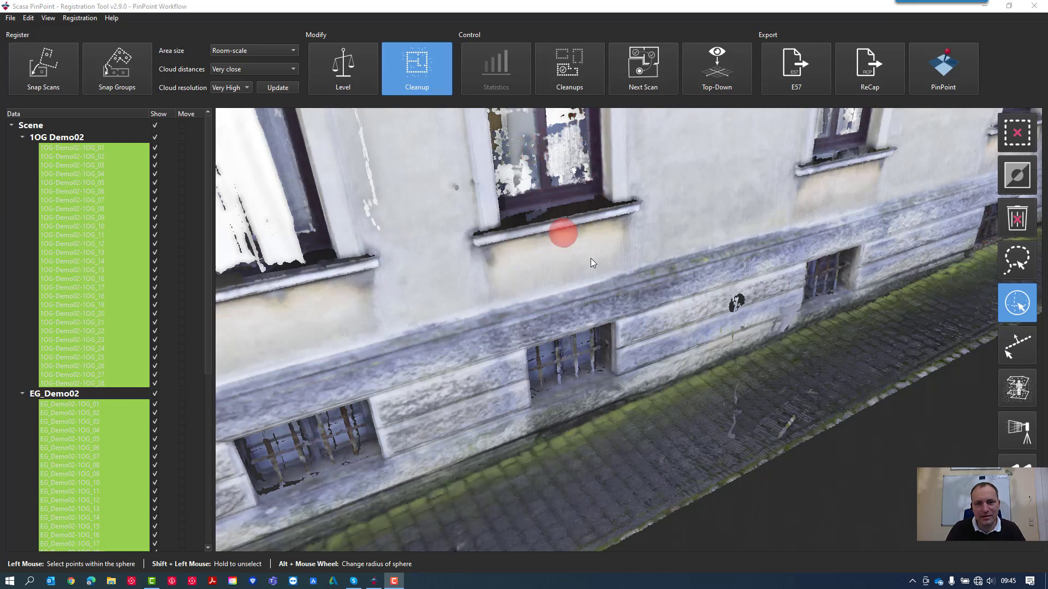
Step: Review the list of saved cleanups and close it without applying a change
click(569, 76)
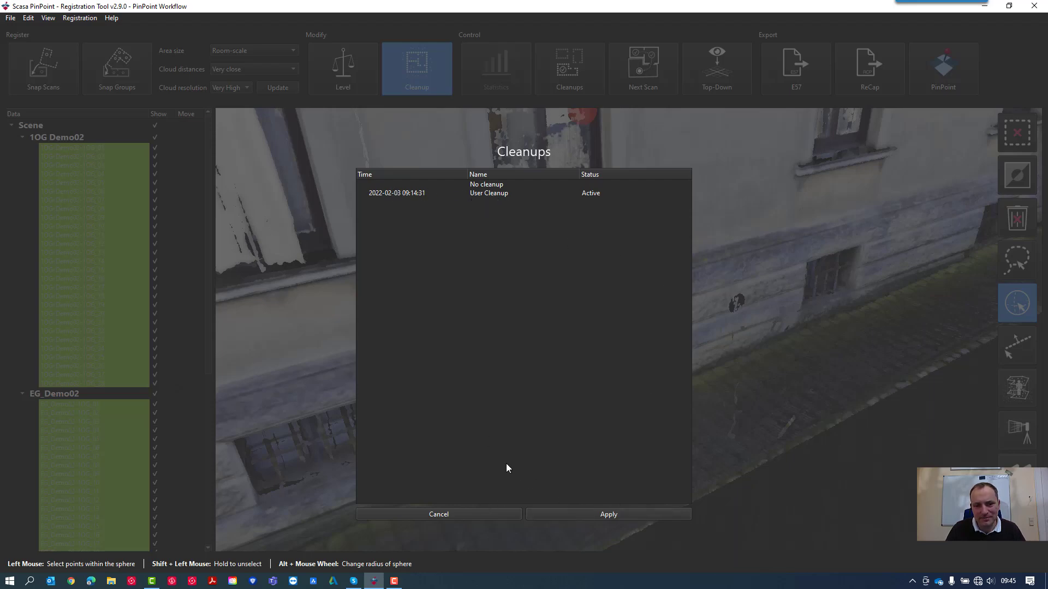
click(474, 514)
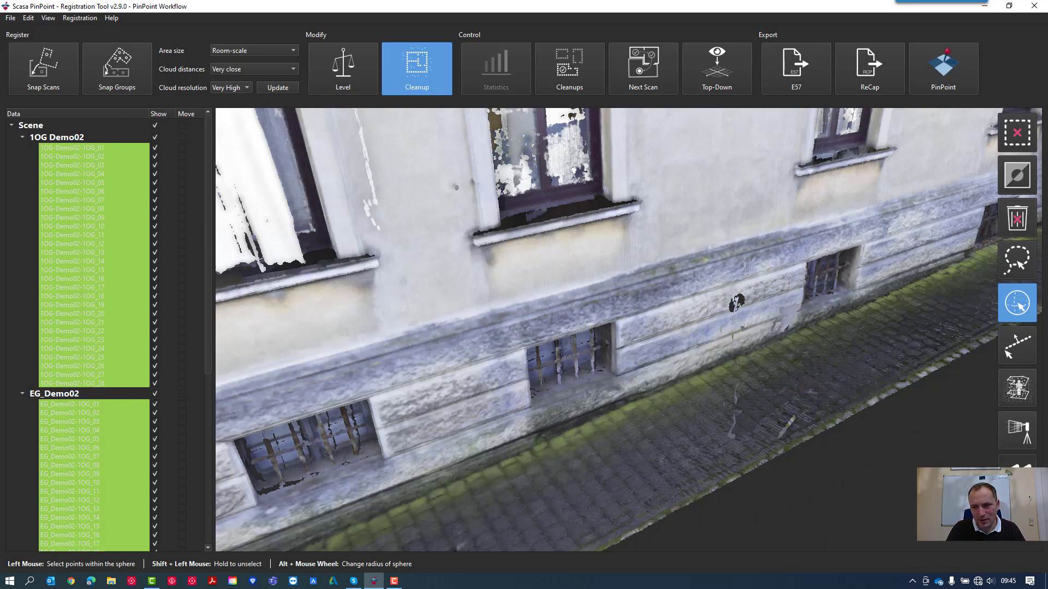
Step: Display the deleted points in restore mode and examine the removed street, person and tripod along the facade
click(1017, 474)
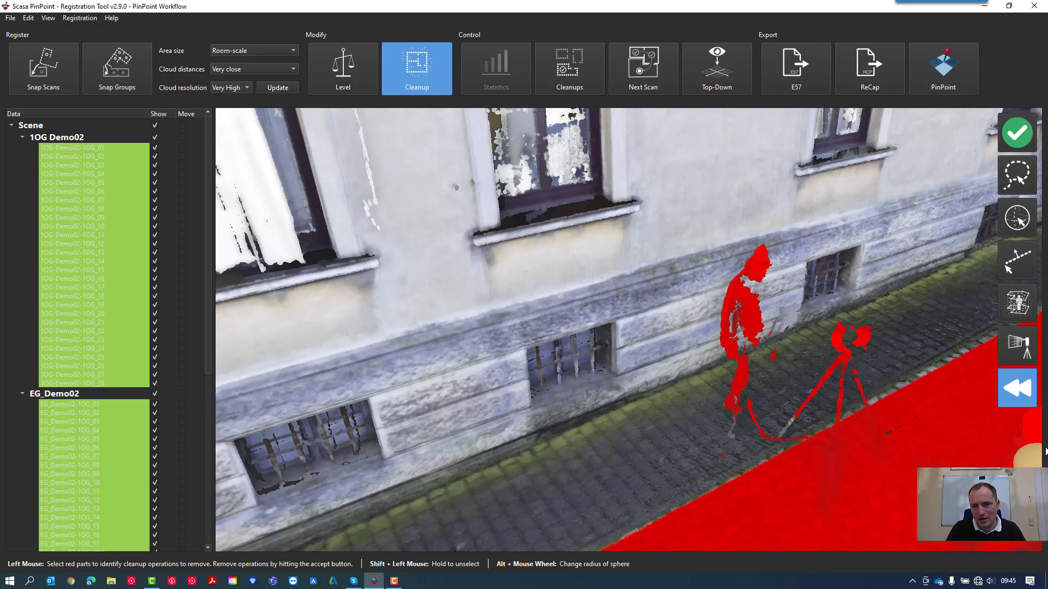
scroll(850, 422, down, 4)
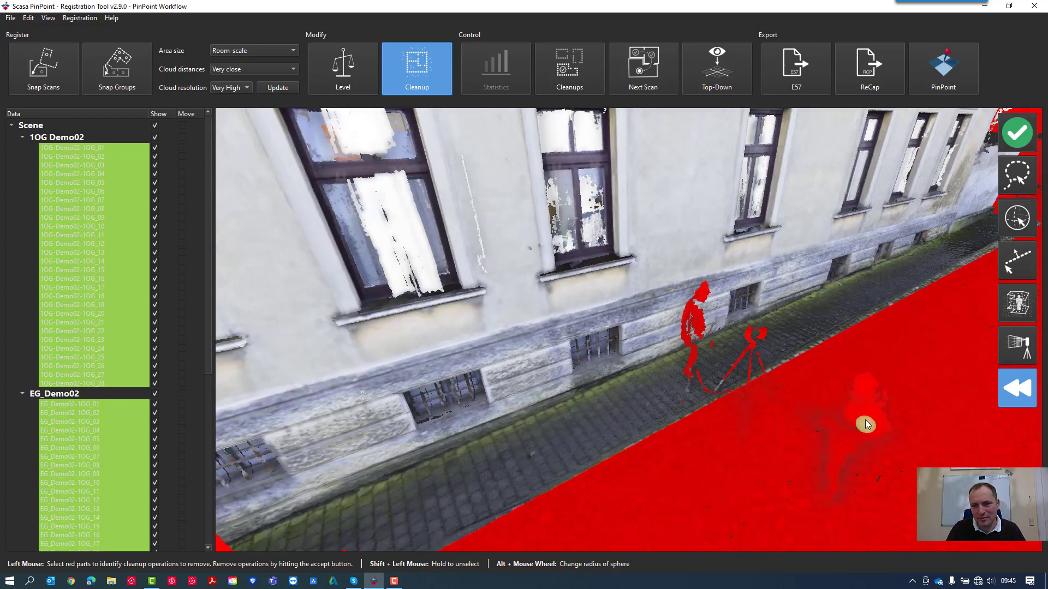
middle_drag(866, 420, 895, 421)
scroll(804, 394, down, 3)
scroll(718, 356, down, 2)
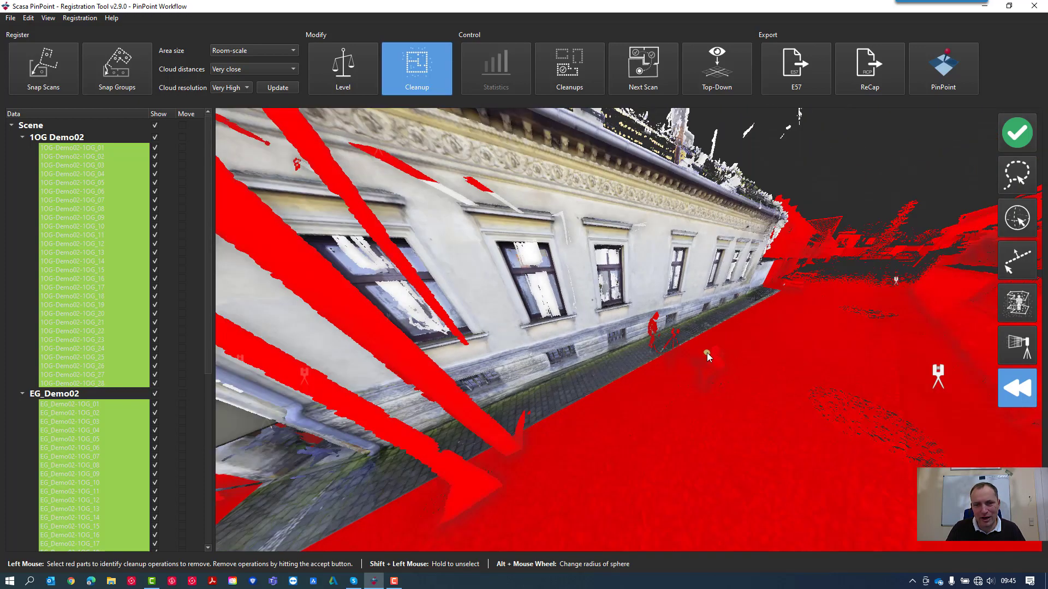
scroll(688, 327, up, 3)
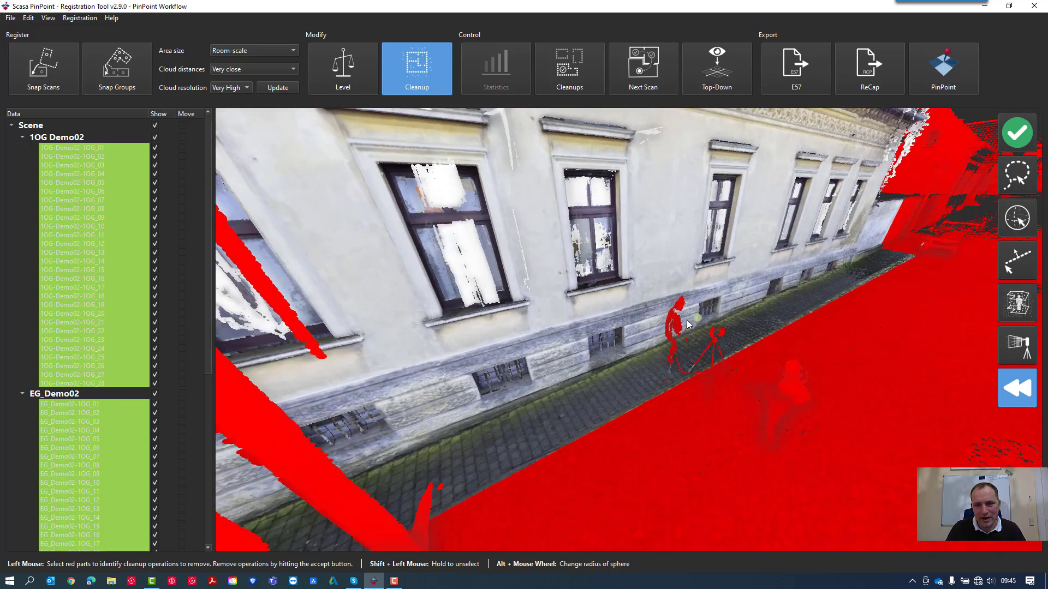
scroll(687, 319, up, 4)
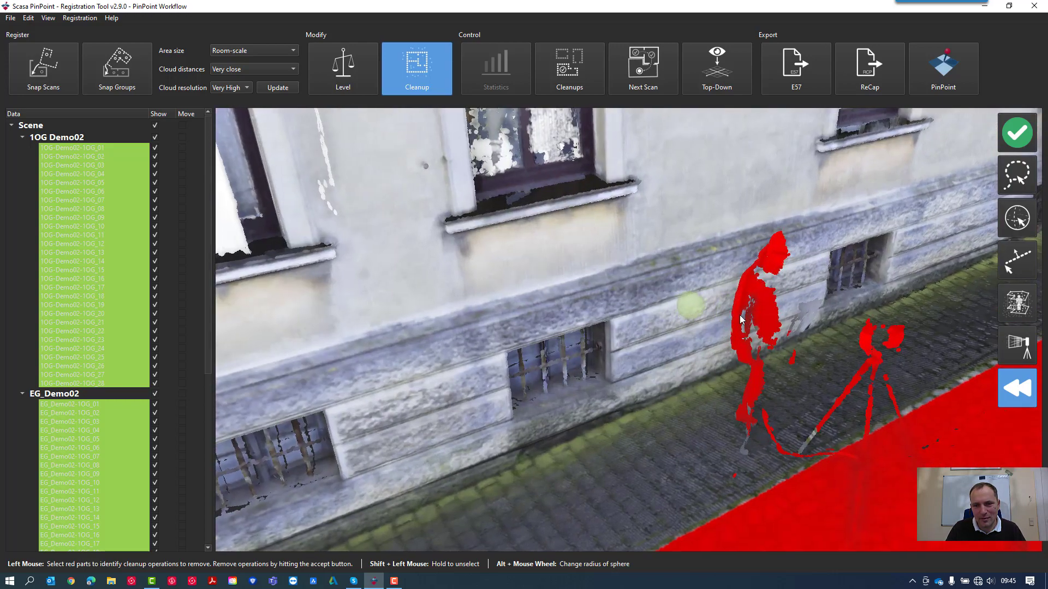
Step: Mark the person's deleted points on the pavement for restoring, accept the restoration, and leave cleanup mode
right_drag(759, 319, 708, 295)
click(685, 240)
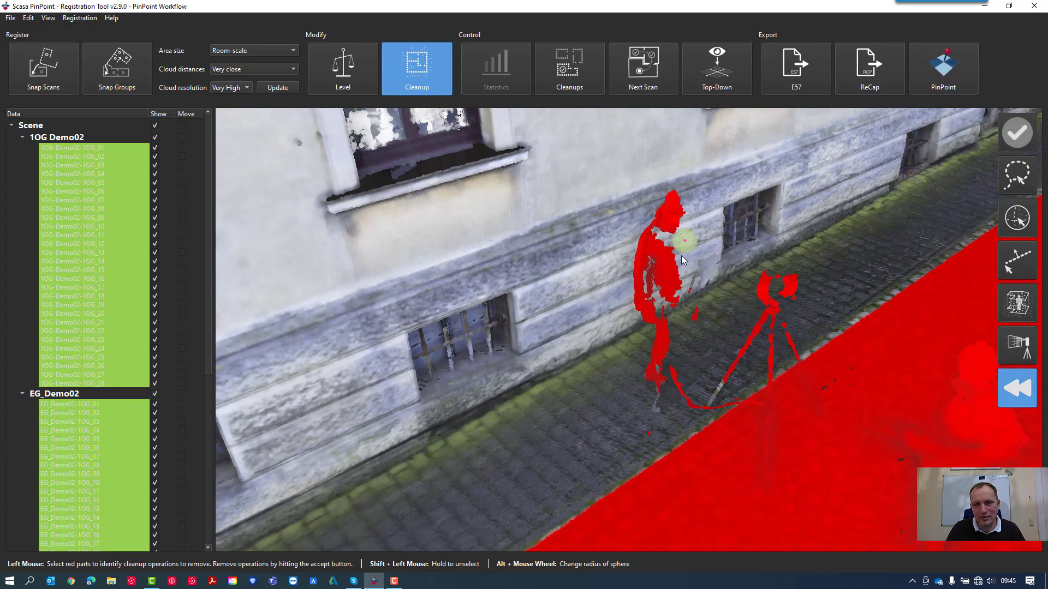
right_drag(681, 255, 709, 248)
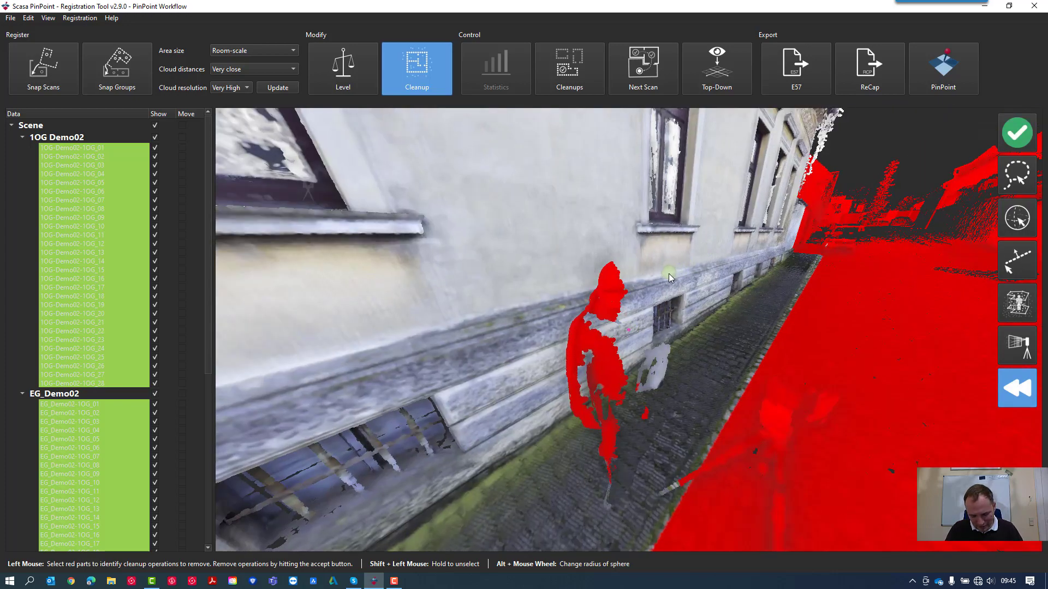
right_drag(659, 361, 594, 339)
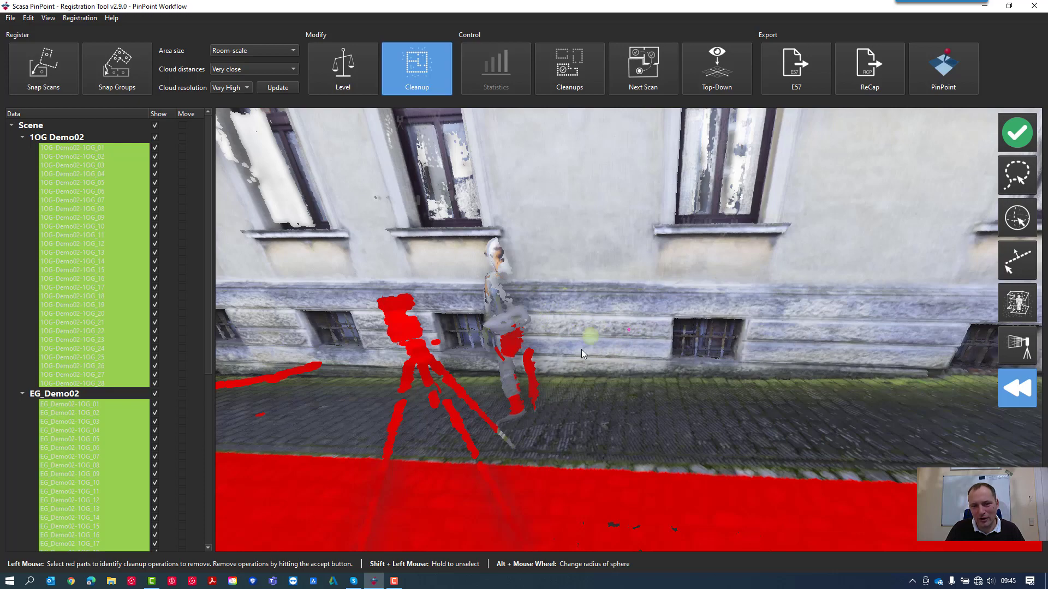
middle_drag(510, 339, 568, 338)
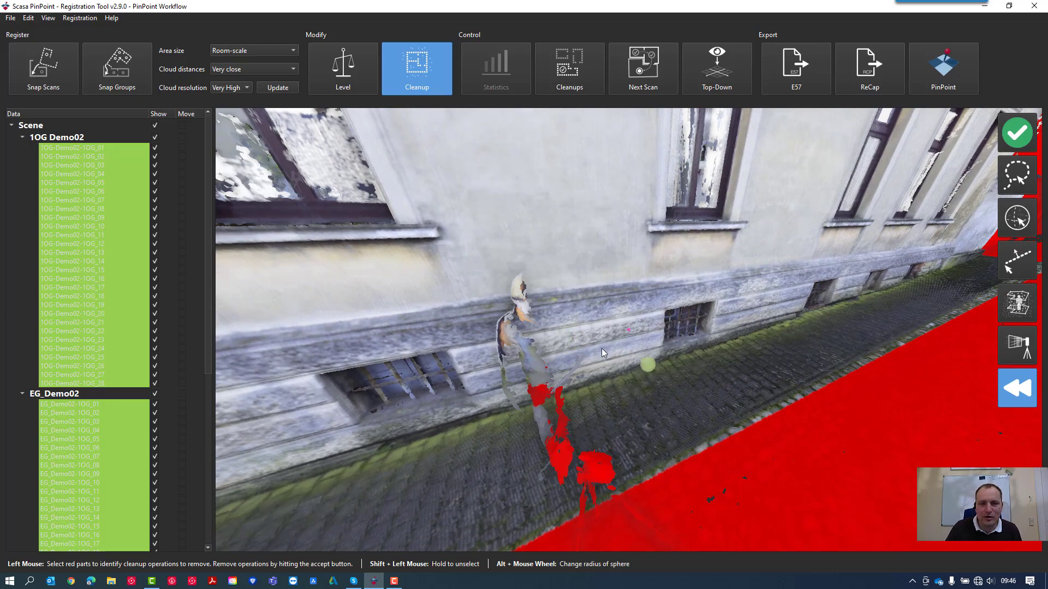
middle_drag(631, 394, 495, 279)
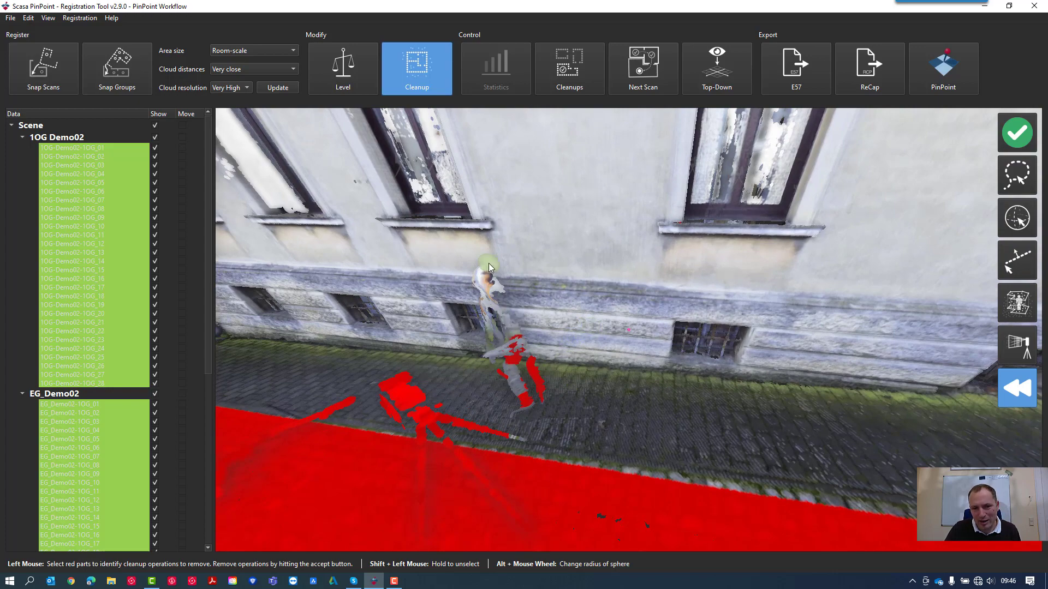
middle_drag(527, 342, 634, 336)
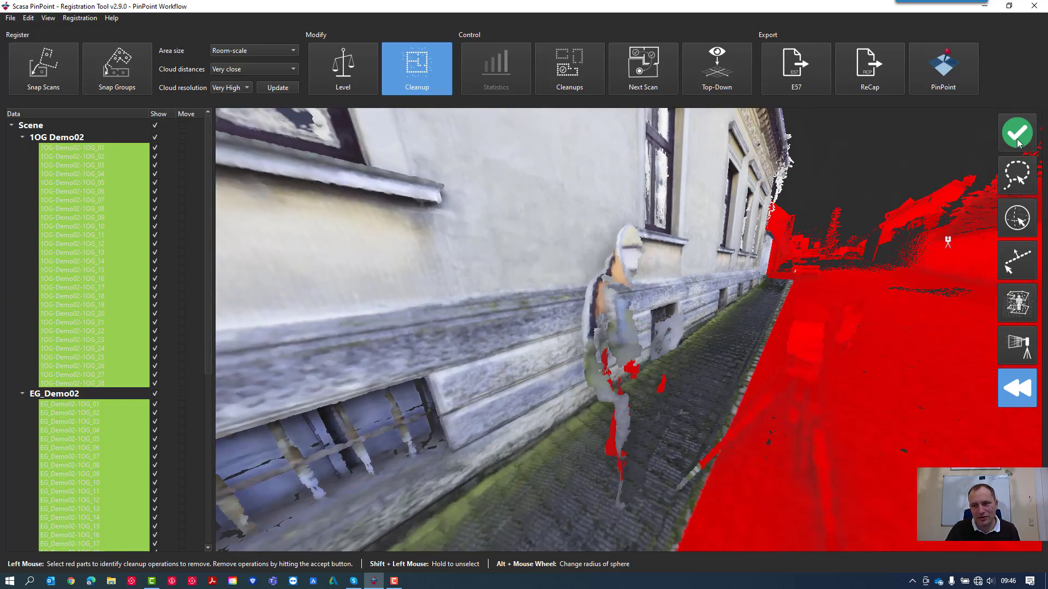
click(1017, 176)
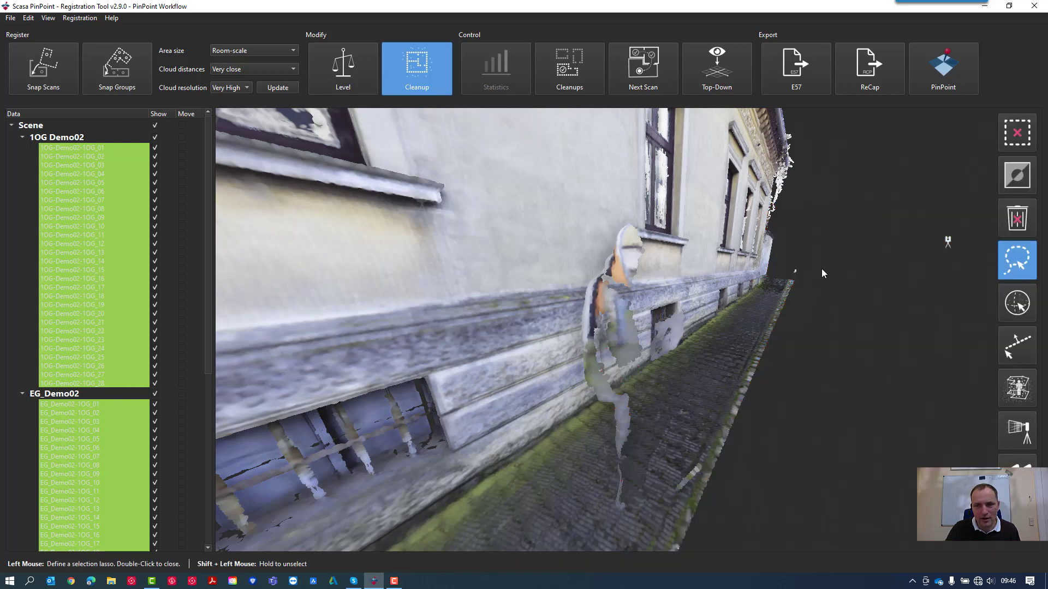
mouse_move(821, 264)
middle_down()
mouse_move(596, 275)
mouse_move(632, 263)
mouse_move(628, 241)
middle_up()
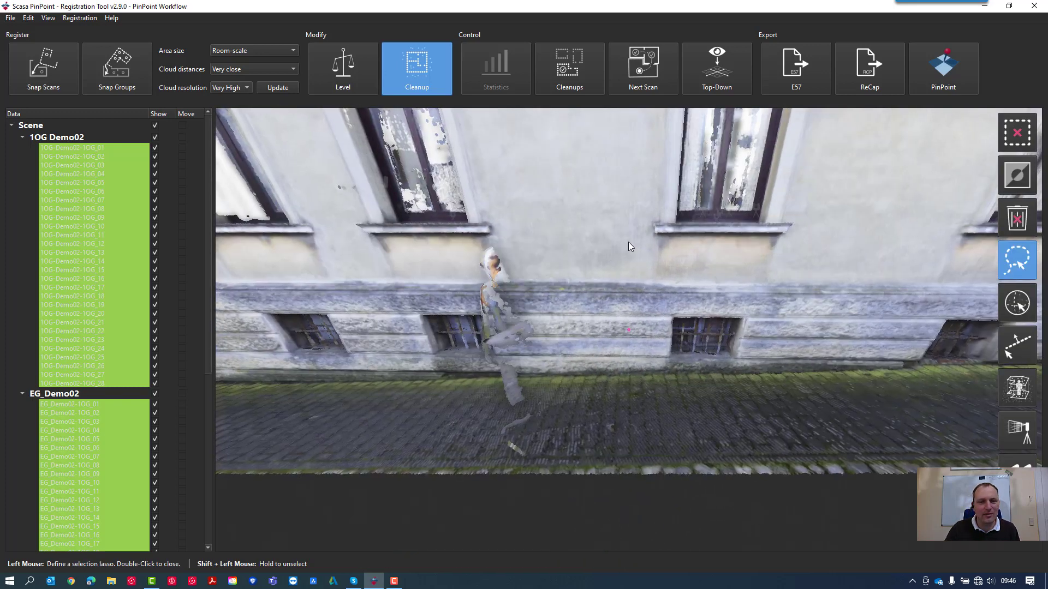
click(433, 81)
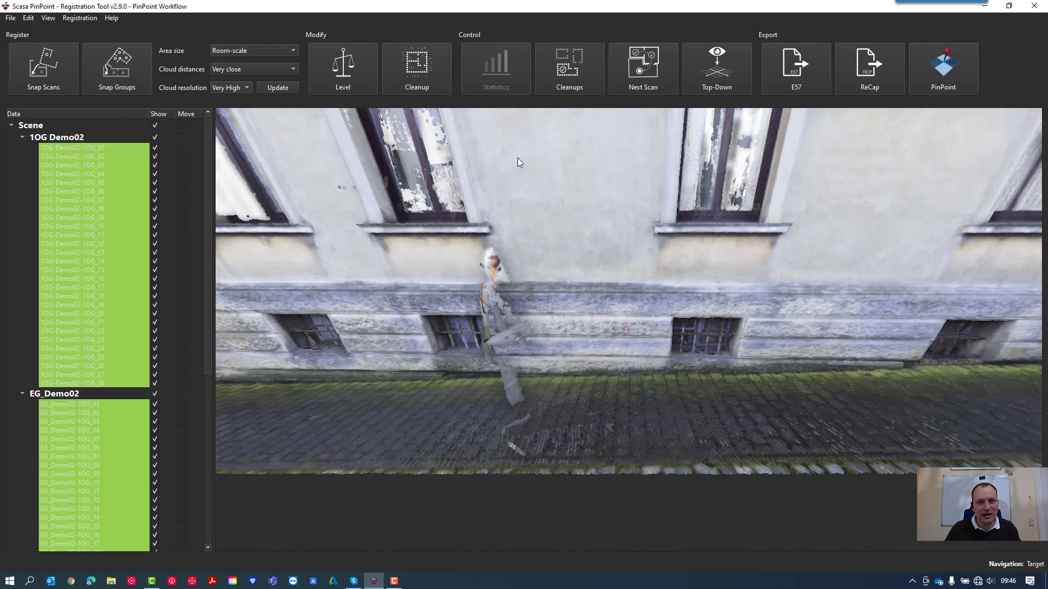
Step: Move through the scan positions from the street facade into the hallway beside the staircase and inspect its floor
drag(625, 244, 582, 249)
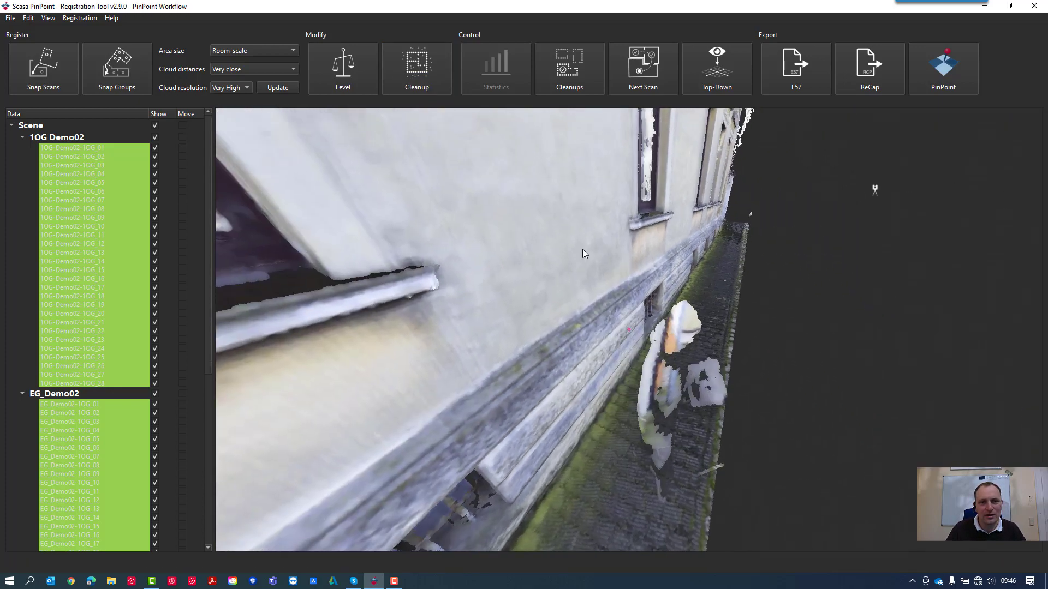
middle_drag(583, 249, 807, 270)
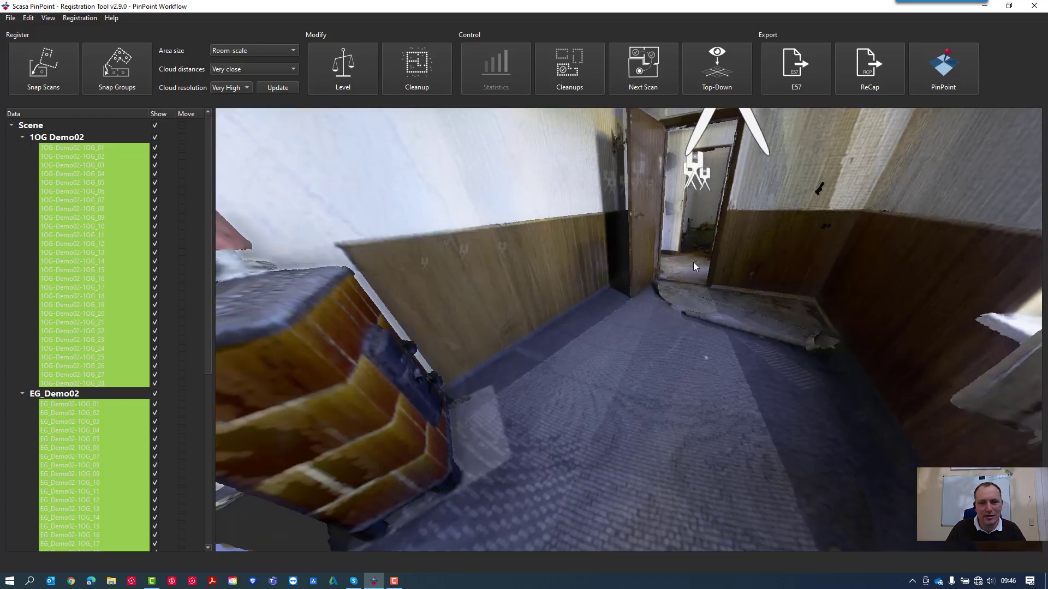
drag(682, 211, 681, 237)
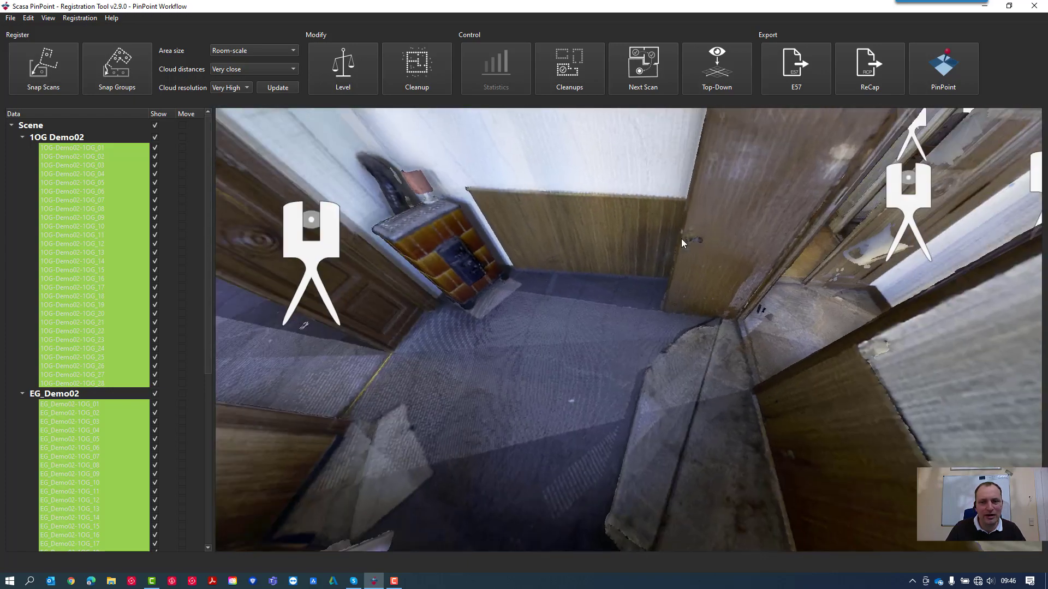
click(905, 203)
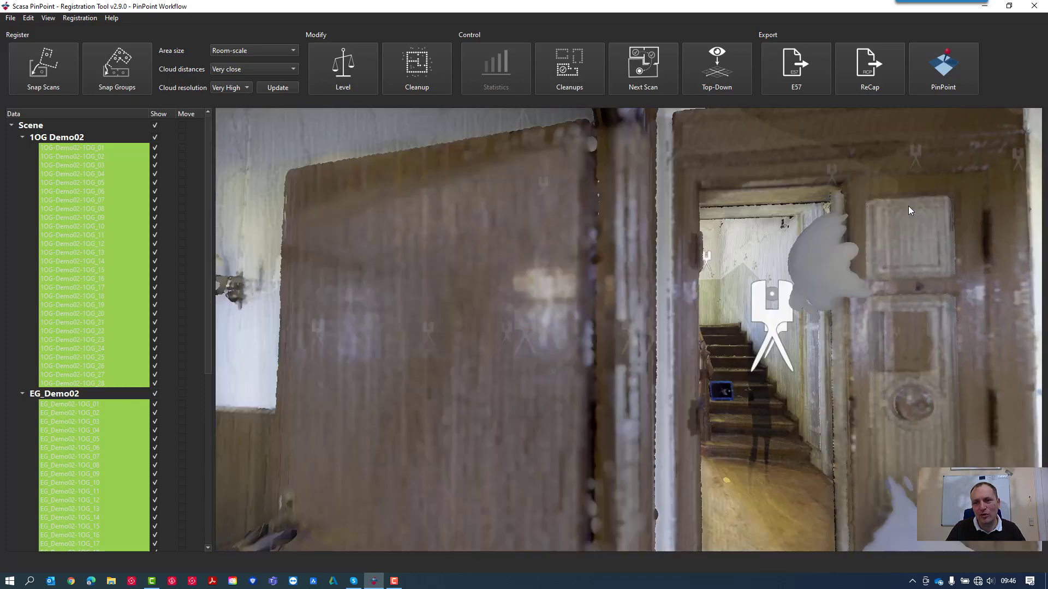
click(777, 324)
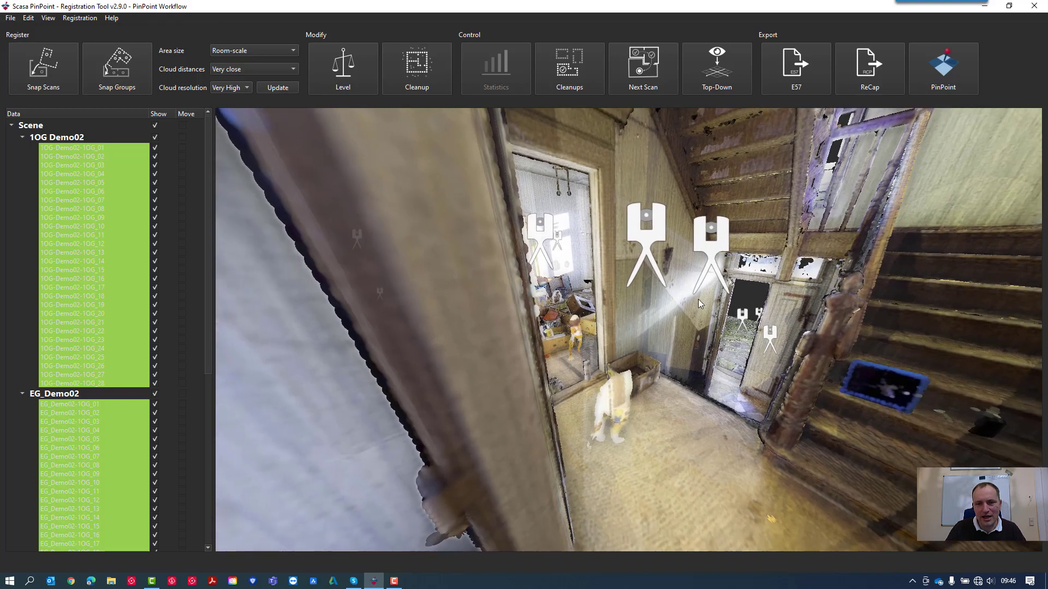
click(646, 241)
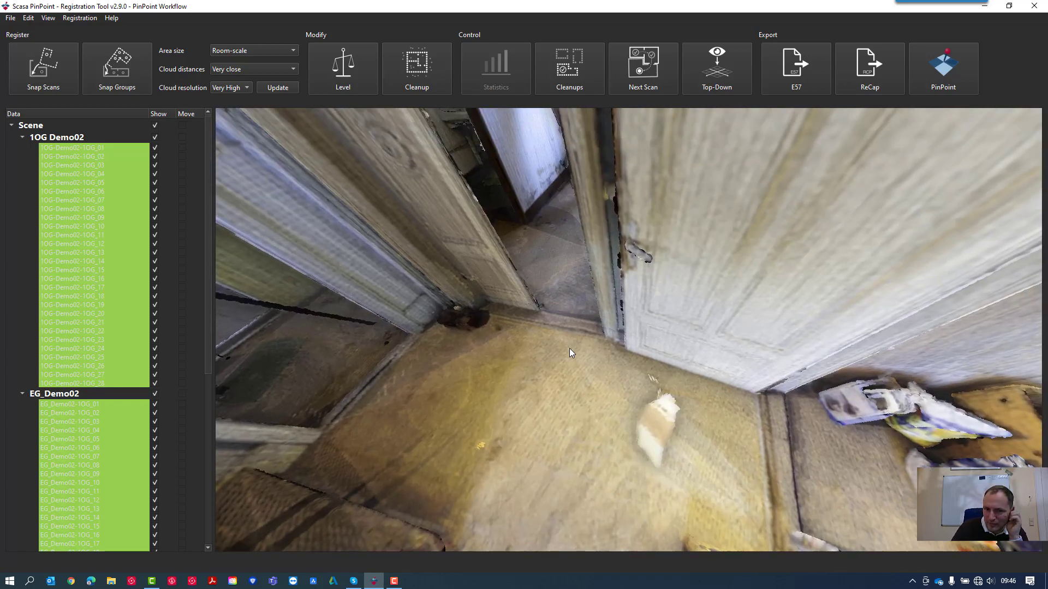
drag(571, 348, 626, 322)
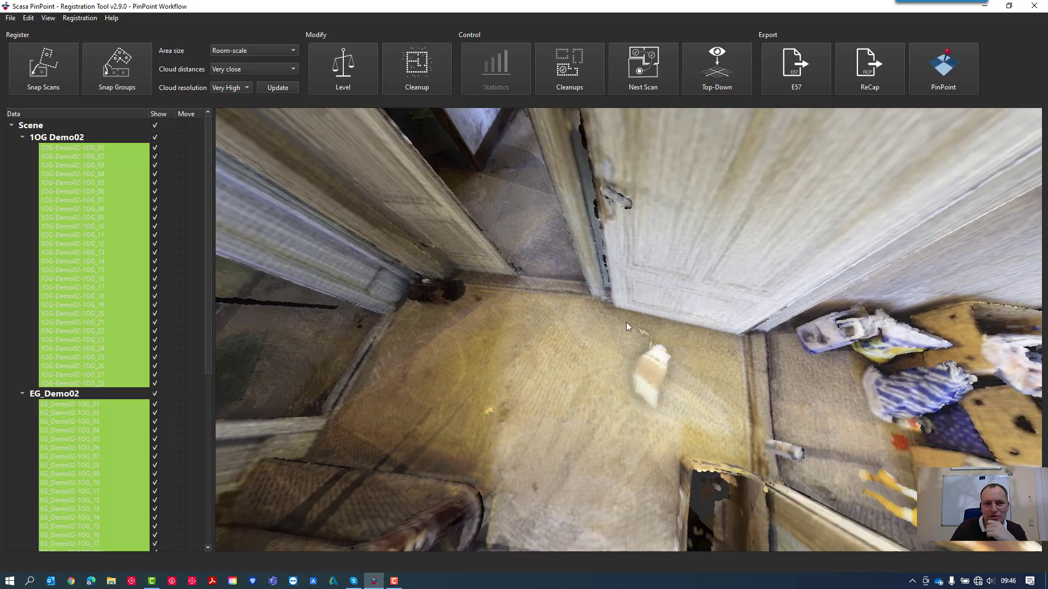
Step: Pick the hallway floor with the Level tool to open the z-coordinate adjustment, and cancel it
click(343, 87)
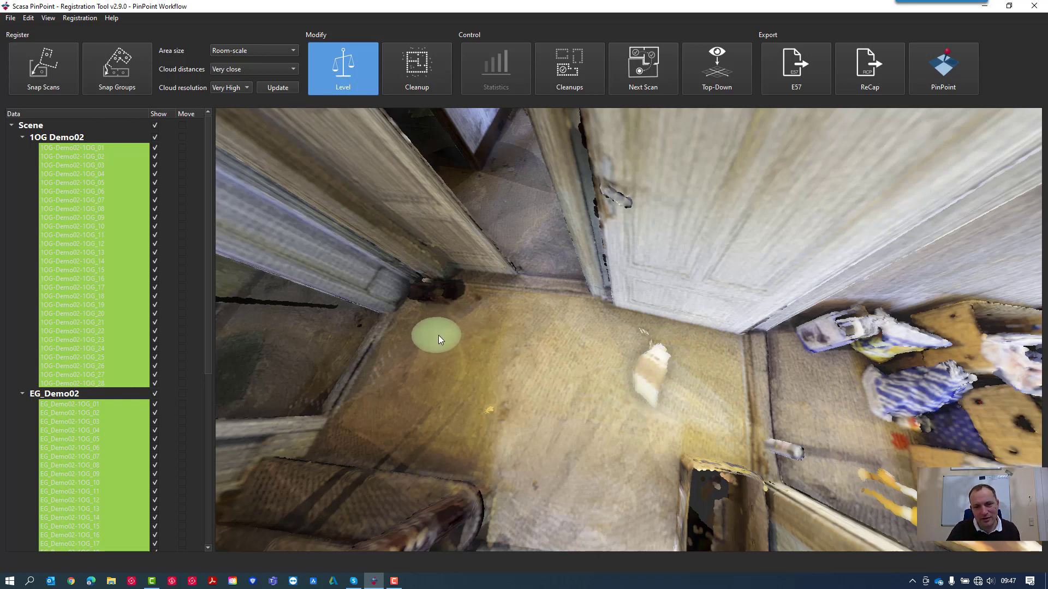
click(441, 333)
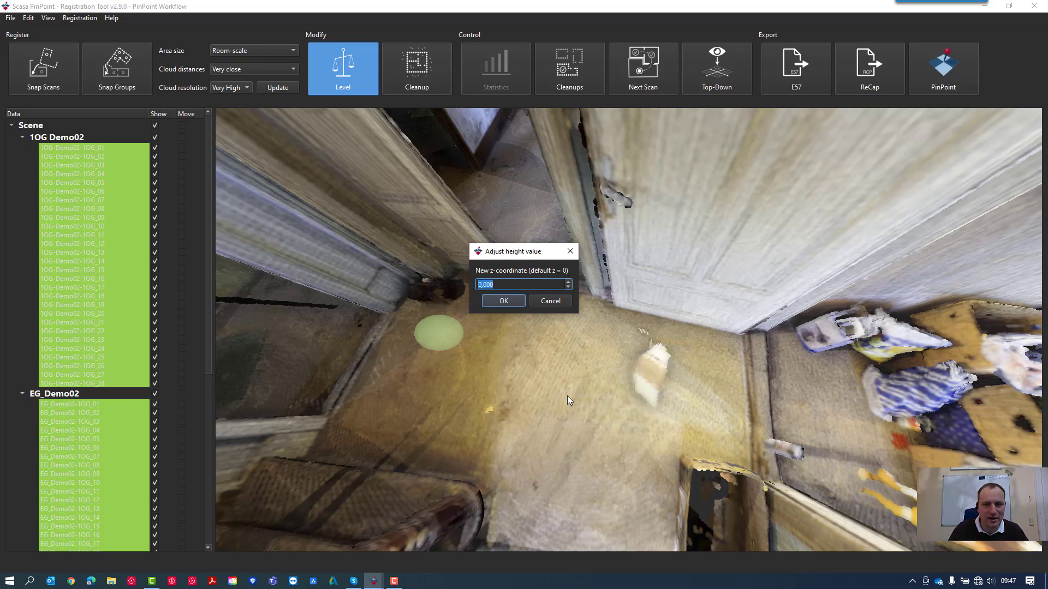
click(570, 252)
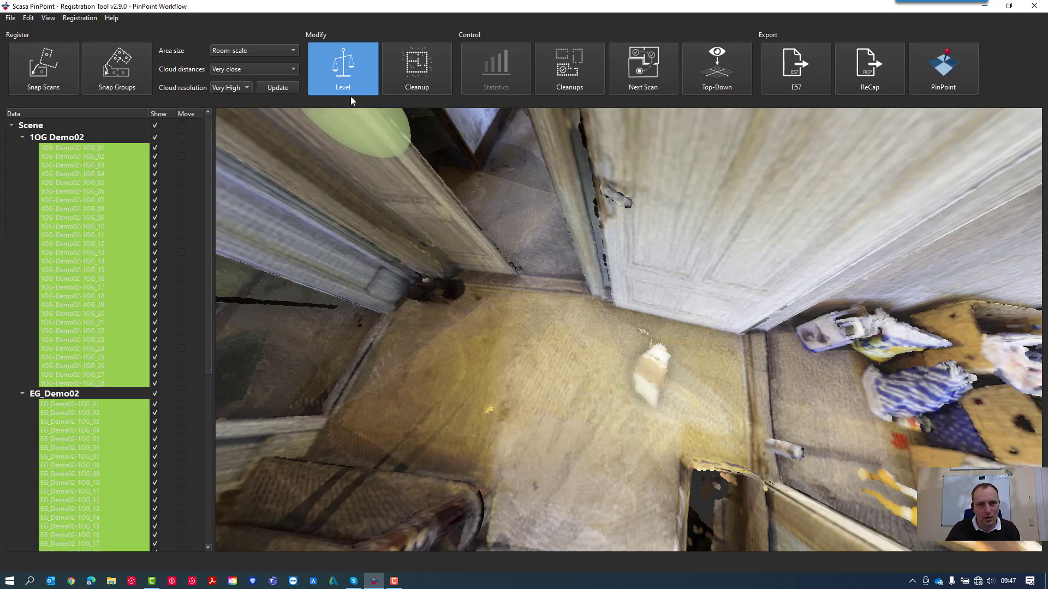
drag(647, 306, 524, 295)
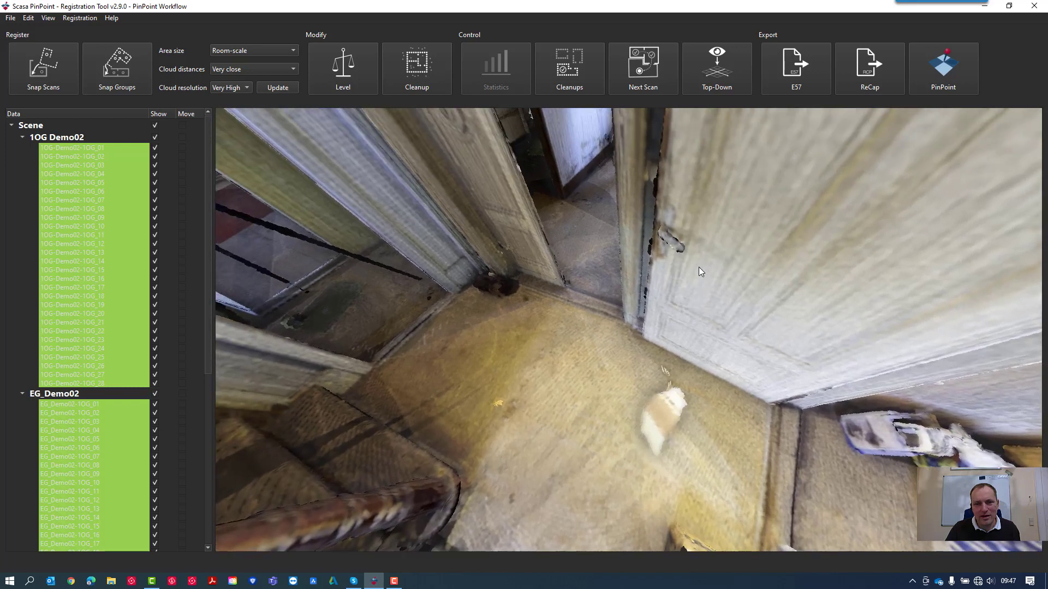
Step: Start a Scasa PinPoint project from the registered scans with User Cleanup, 1 point per 0,015 m, High data accuracy and stationary scans
click(941, 82)
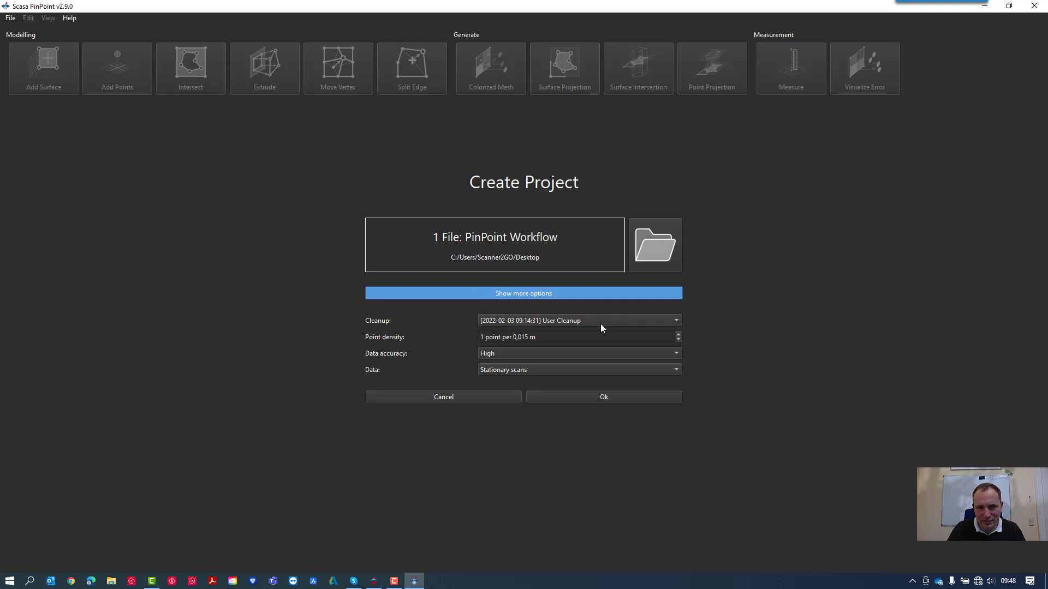
mouse_move(568, 341)
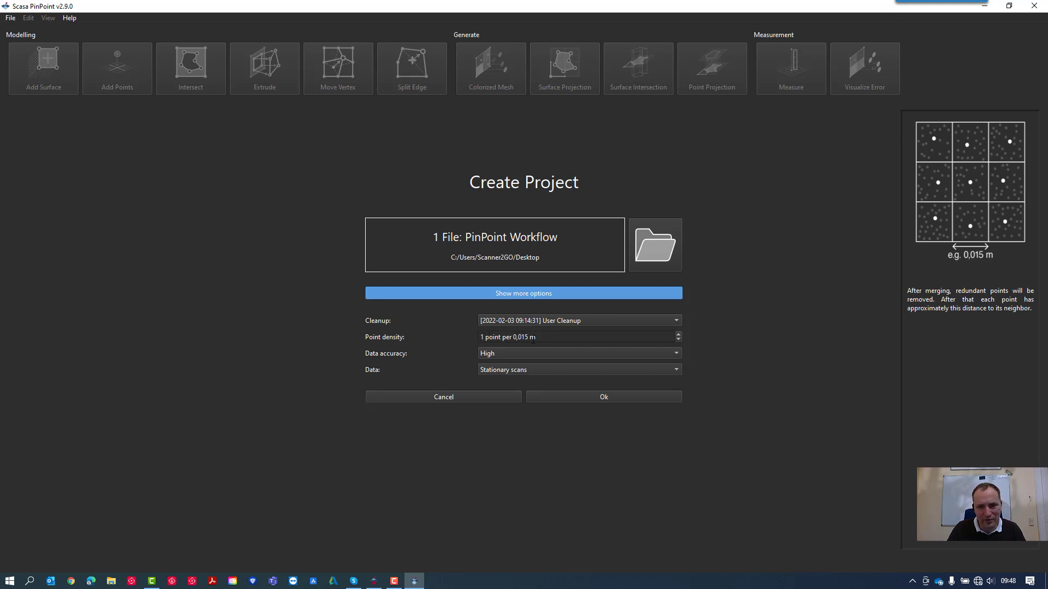
click(528, 337)
mouse_move(495, 356)
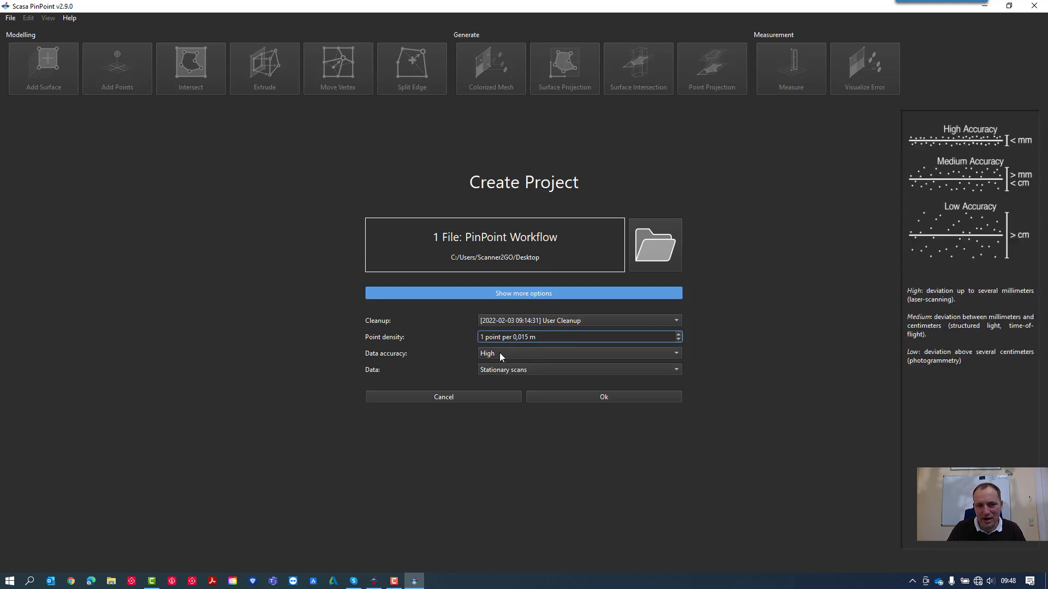
click(525, 353)
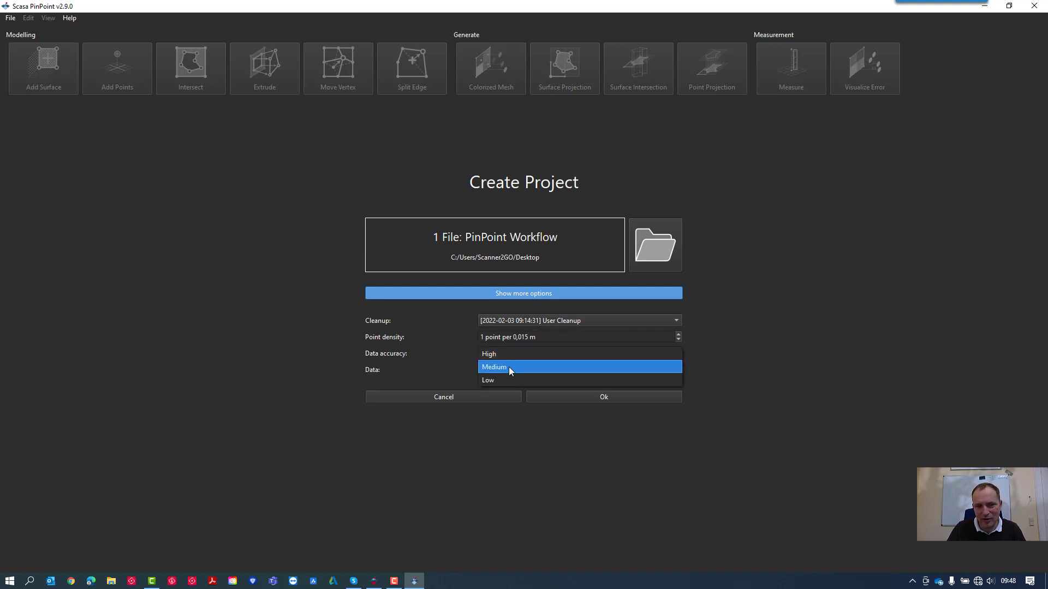
click(510, 352)
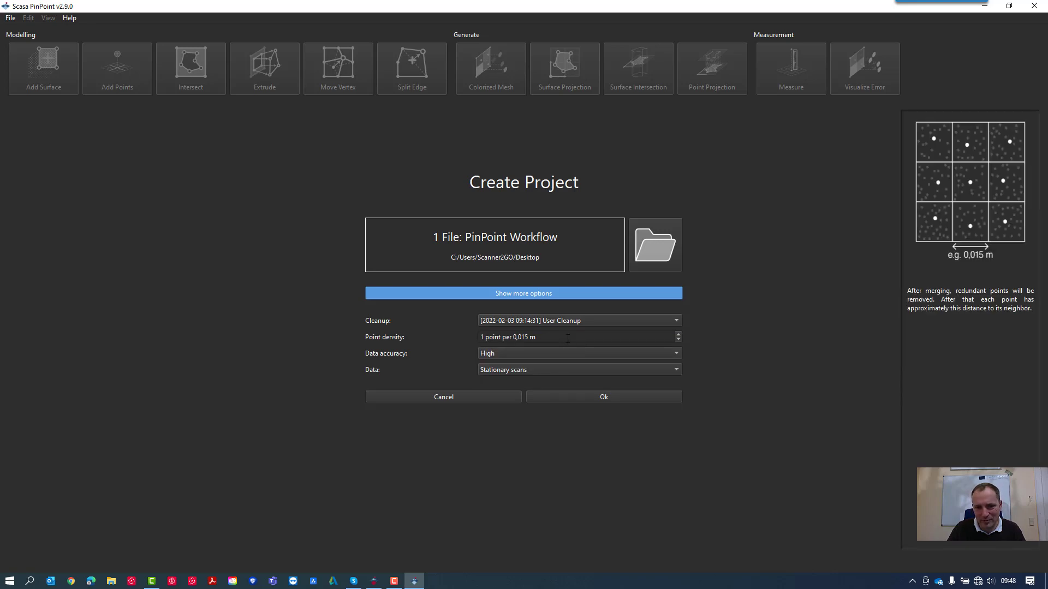
Step: Confirm the project options and save the project as PinPoint Workflow in the Desktop folder
click(612, 397)
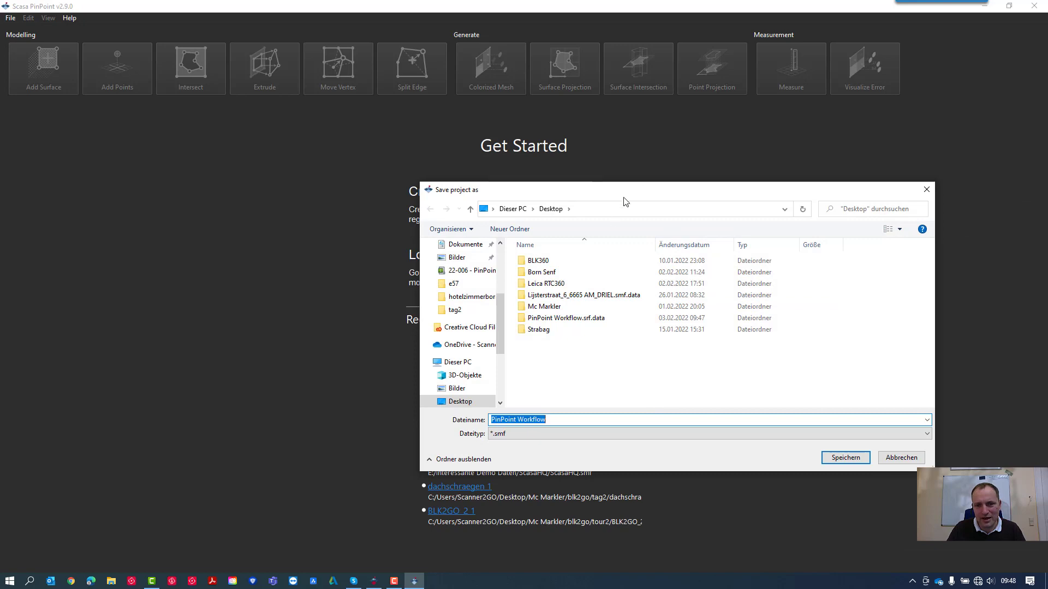
drag(631, 194, 563, 187)
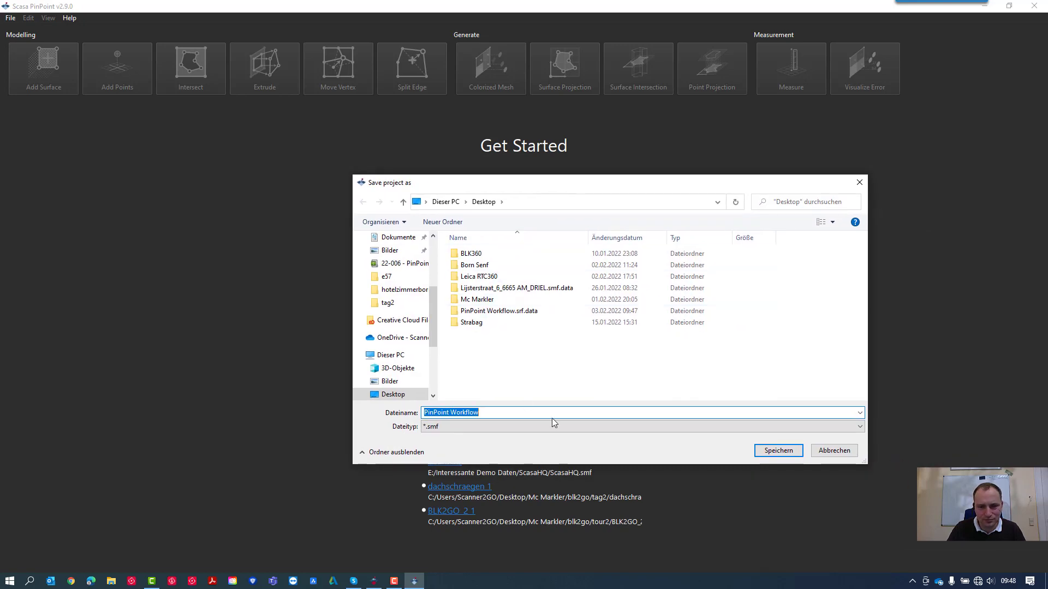
click(777, 452)
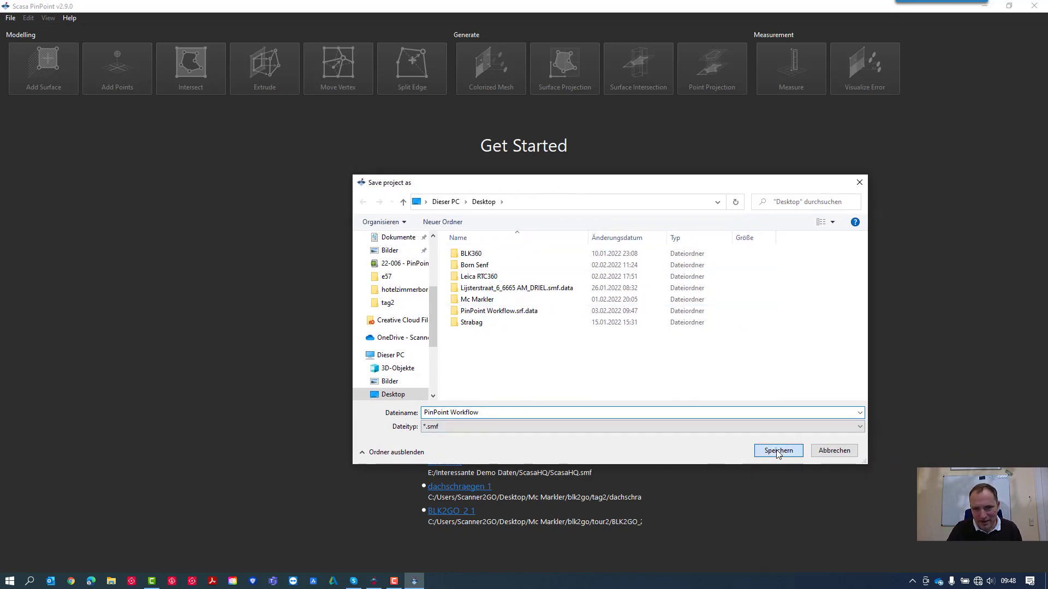